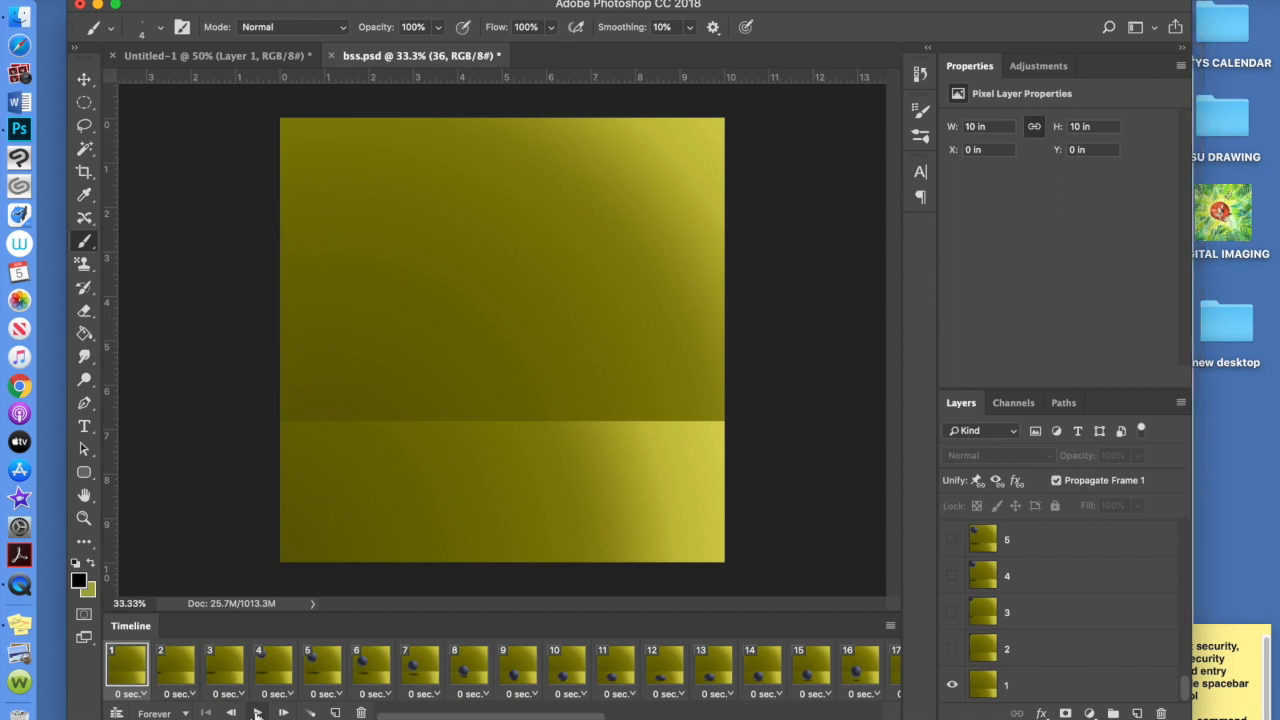
Play and stop the bouncing-ball animation preview, then return to the first frame
{"action": "left_click", "coordinate": [257, 713]}
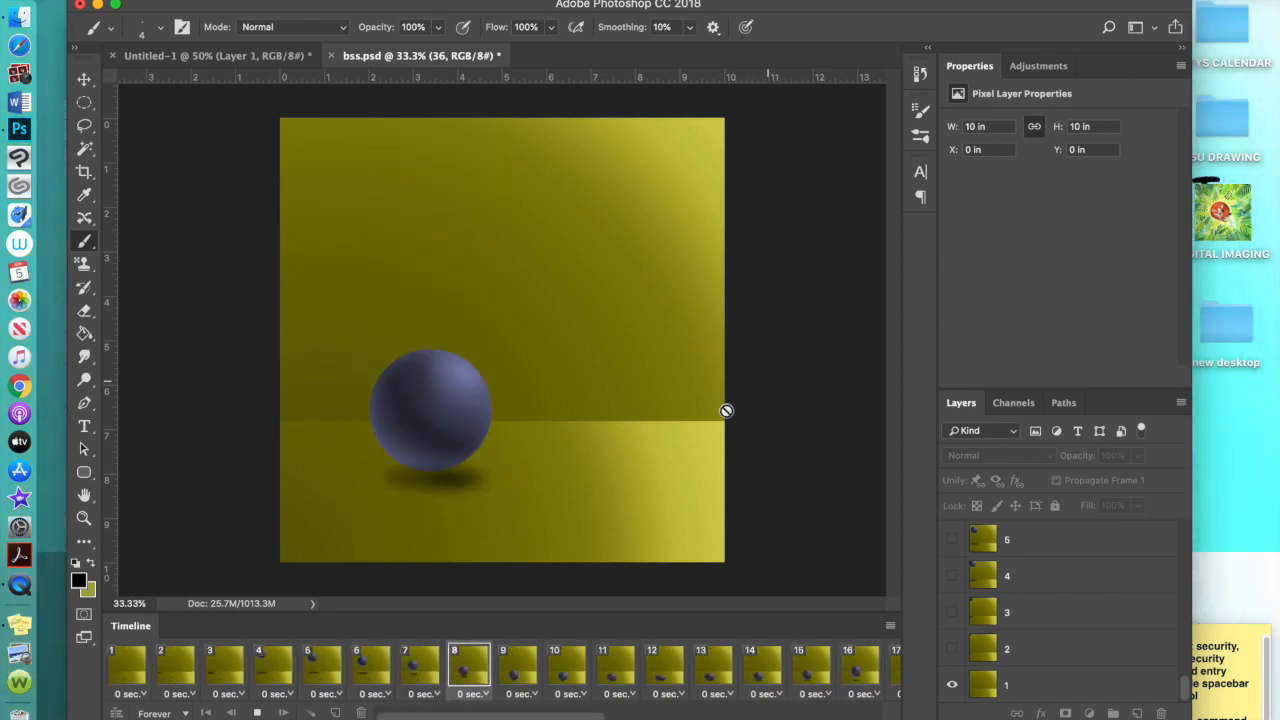
{"action": "left_click", "coordinate": [258, 713]}
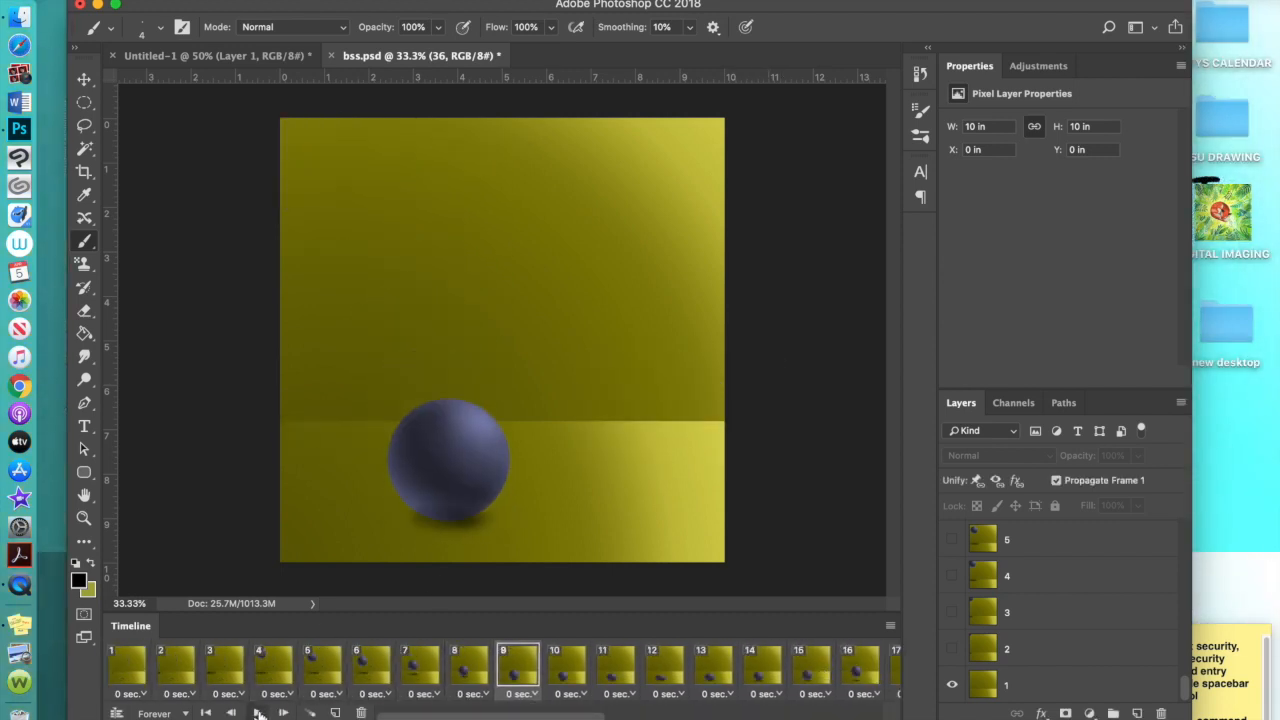
{"action": "left_click", "coordinate": [125, 668]}
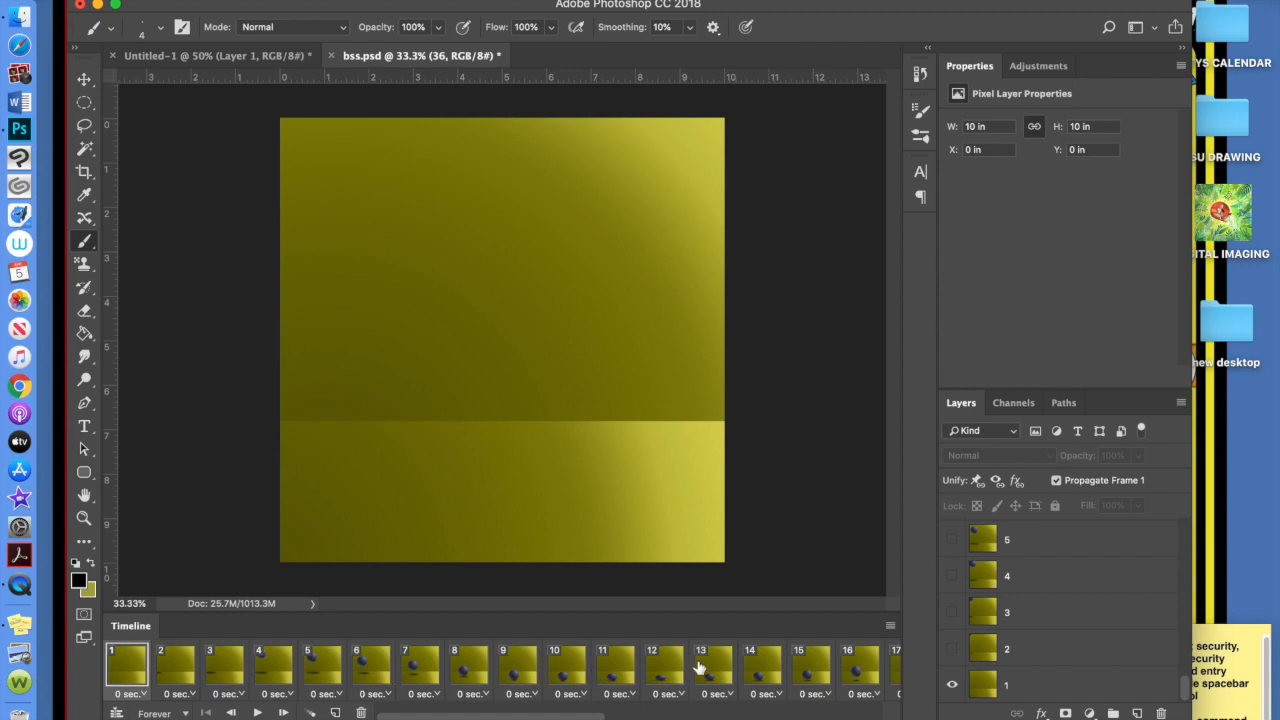
{"action": "scroll", "coordinate": [700, 668], "scroll_direction": "right", "scroll_amount": 10}
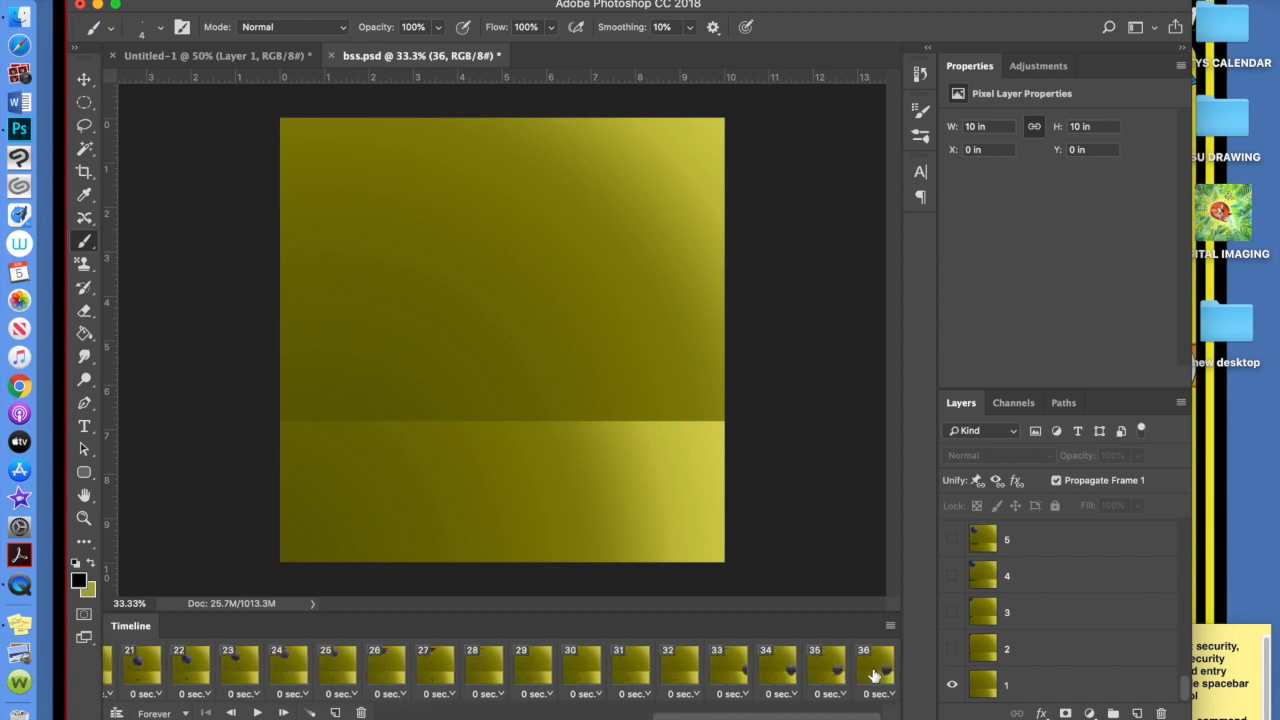
{"action": "scroll", "coordinate": [873, 677], "scroll_direction": "left", "scroll_amount": 10}
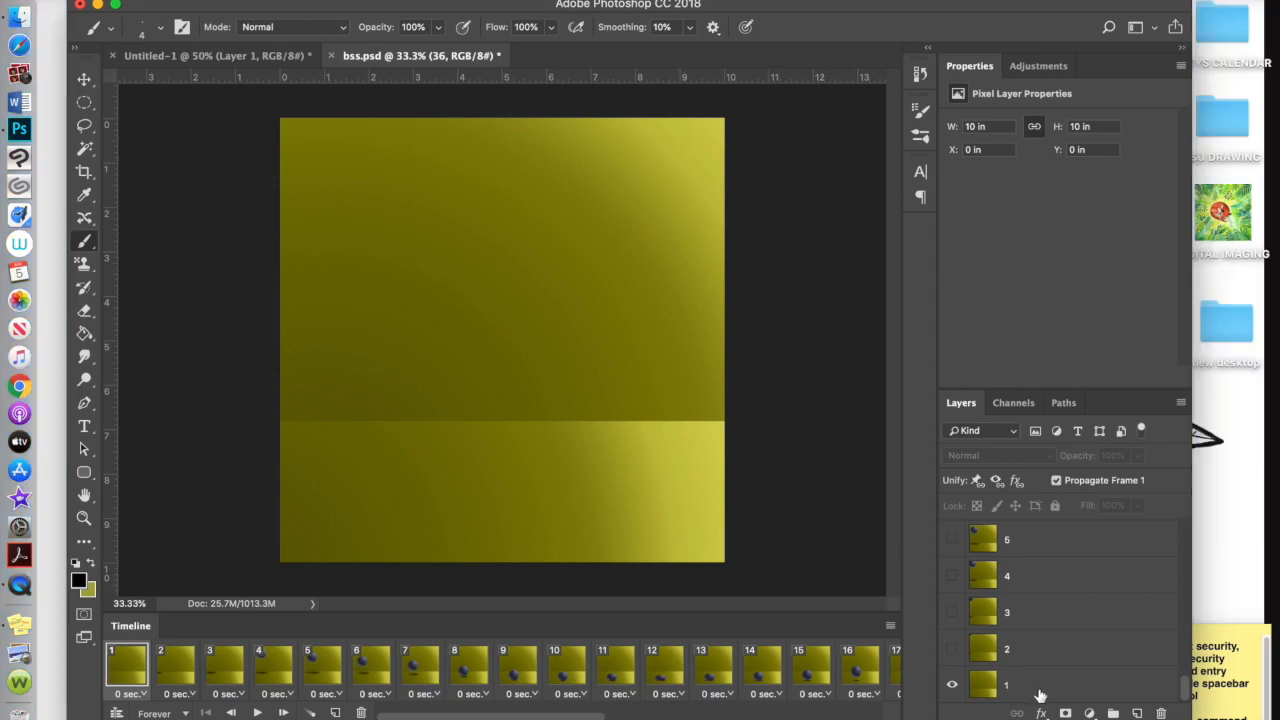
Turn on layers 2 through 8 in frame 1 so the ball hovers above its shadow
{"action": "left_click", "coordinate": [952, 649]}
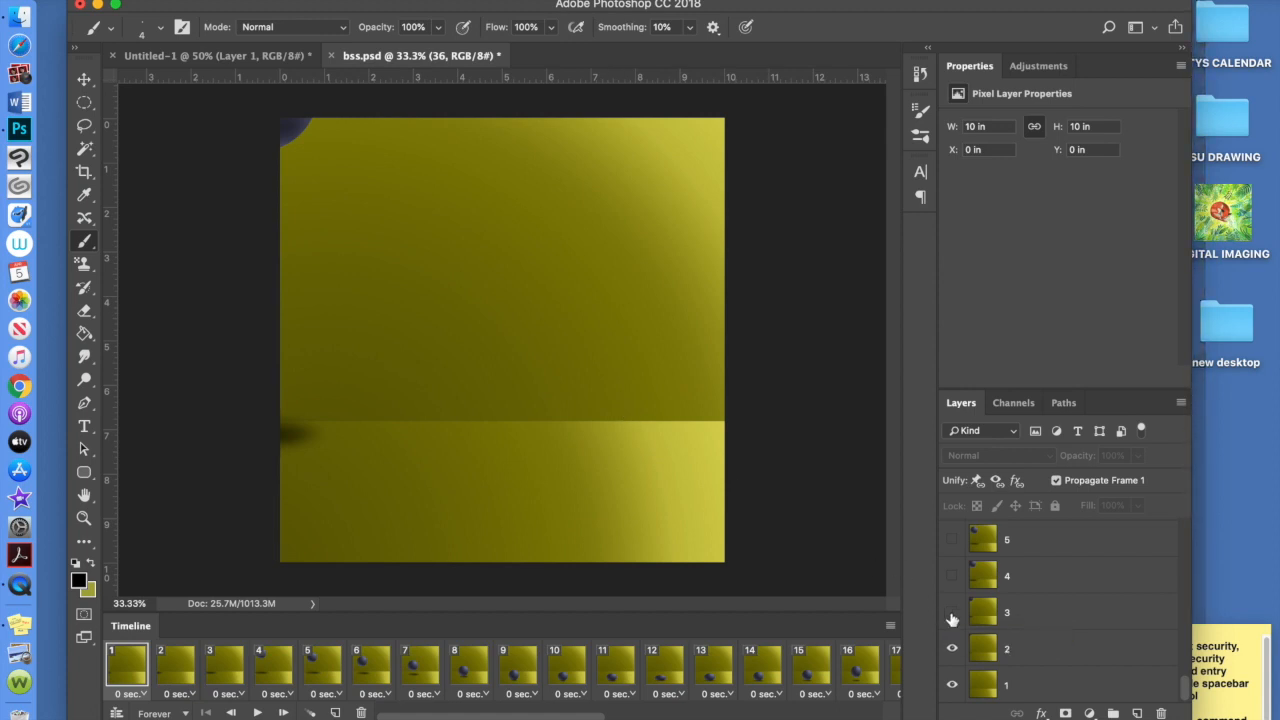
{"action": "left_click", "coordinate": [952, 613]}
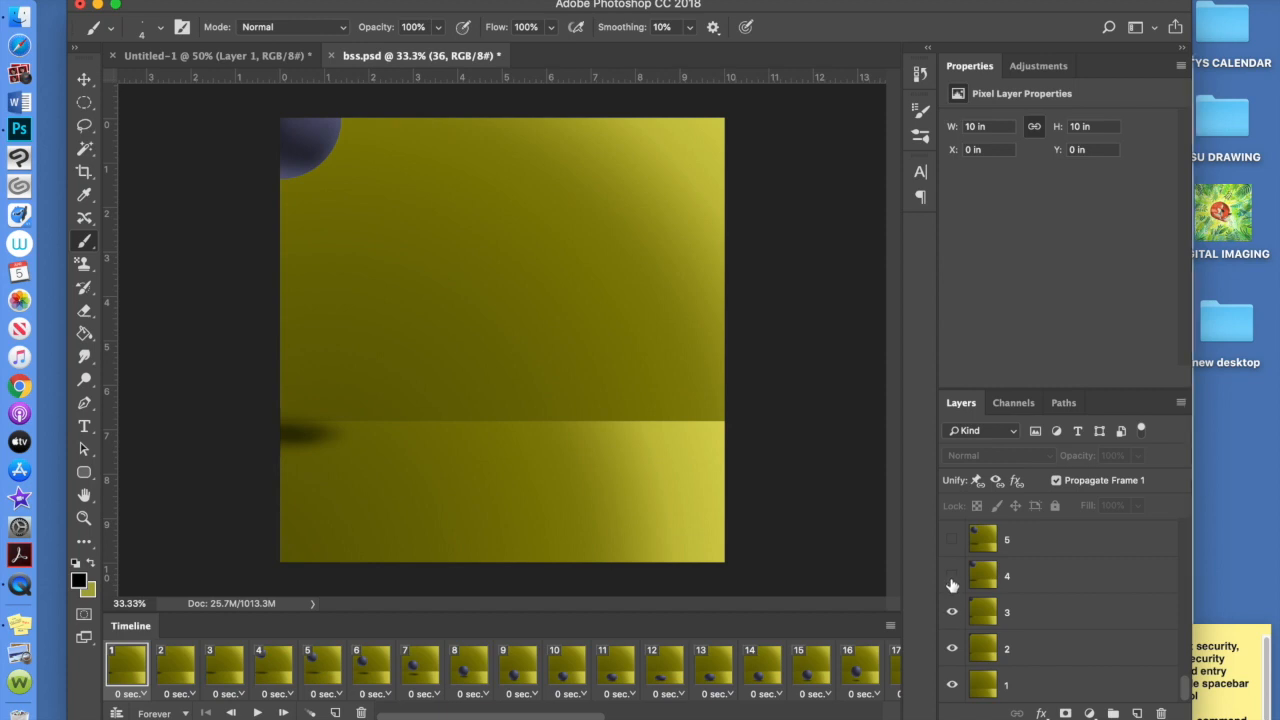
{"action": "left_click", "coordinate": [952, 577]}
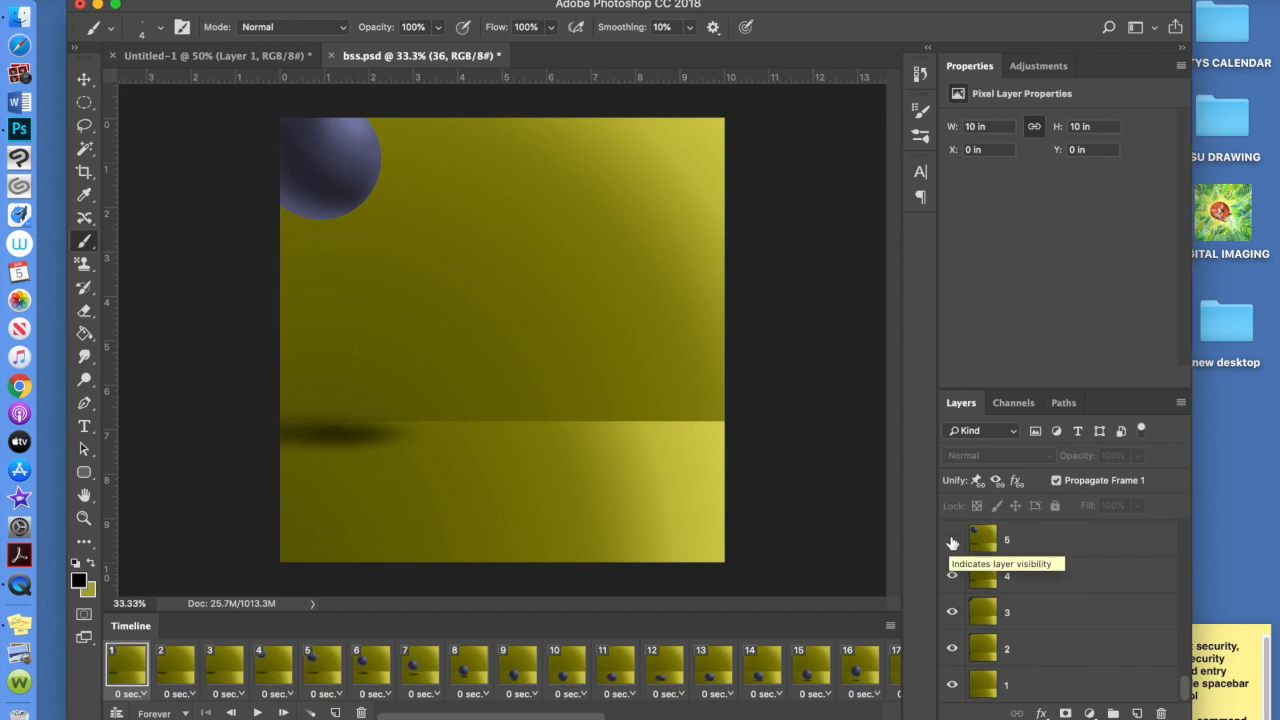
{"action": "left_click", "coordinate": [952, 541]}
{"action": "scroll", "coordinate": [952, 541], "scroll_direction": "up", "scroll_amount": 2}
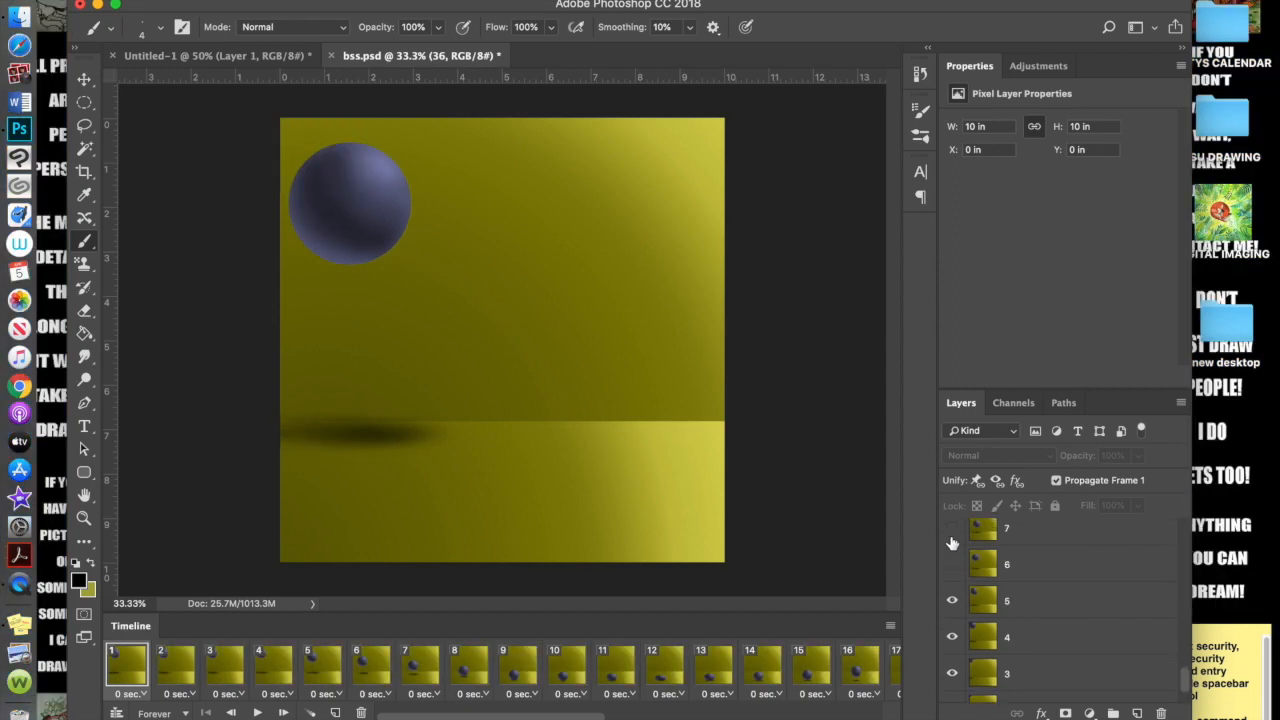
{"action": "left_click", "coordinate": [952, 564]}
{"action": "scroll", "coordinate": [953, 566], "scroll_direction": "up", "scroll_amount": 1}
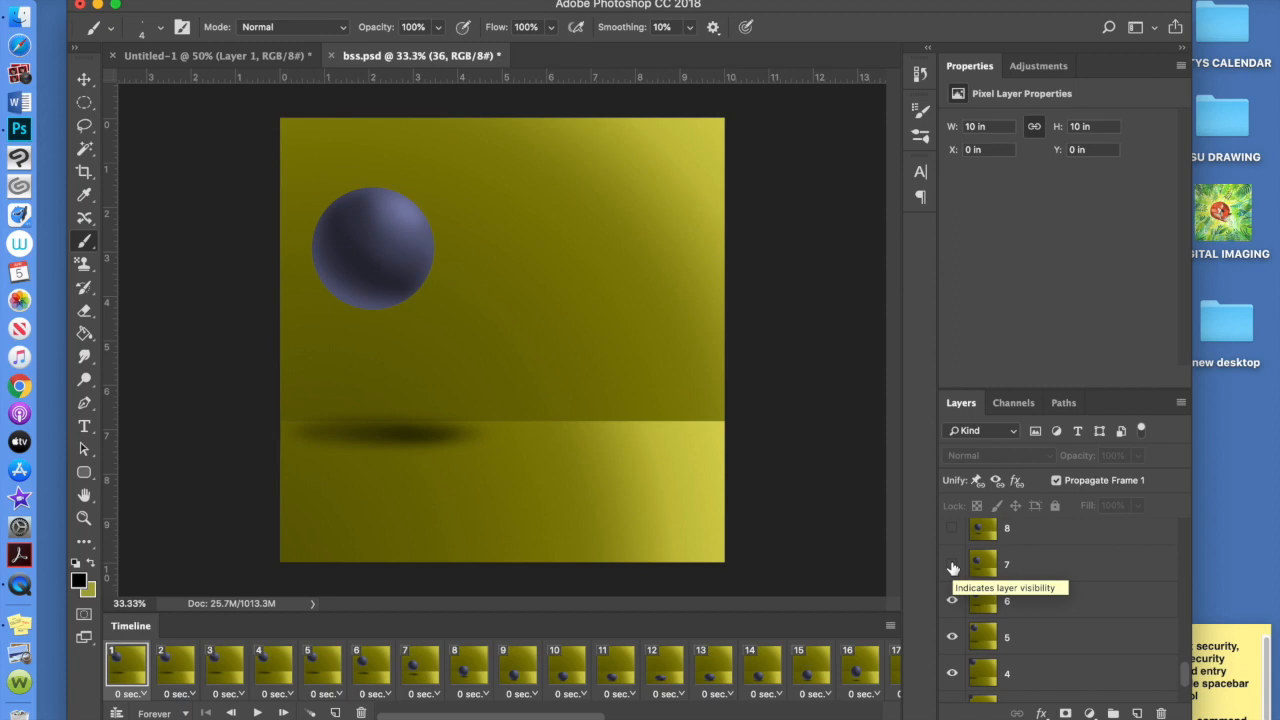
{"action": "left_click", "coordinate": [952, 566]}
{"action": "scroll", "coordinate": [952, 566], "scroll_direction": "up", "scroll_amount": 1}
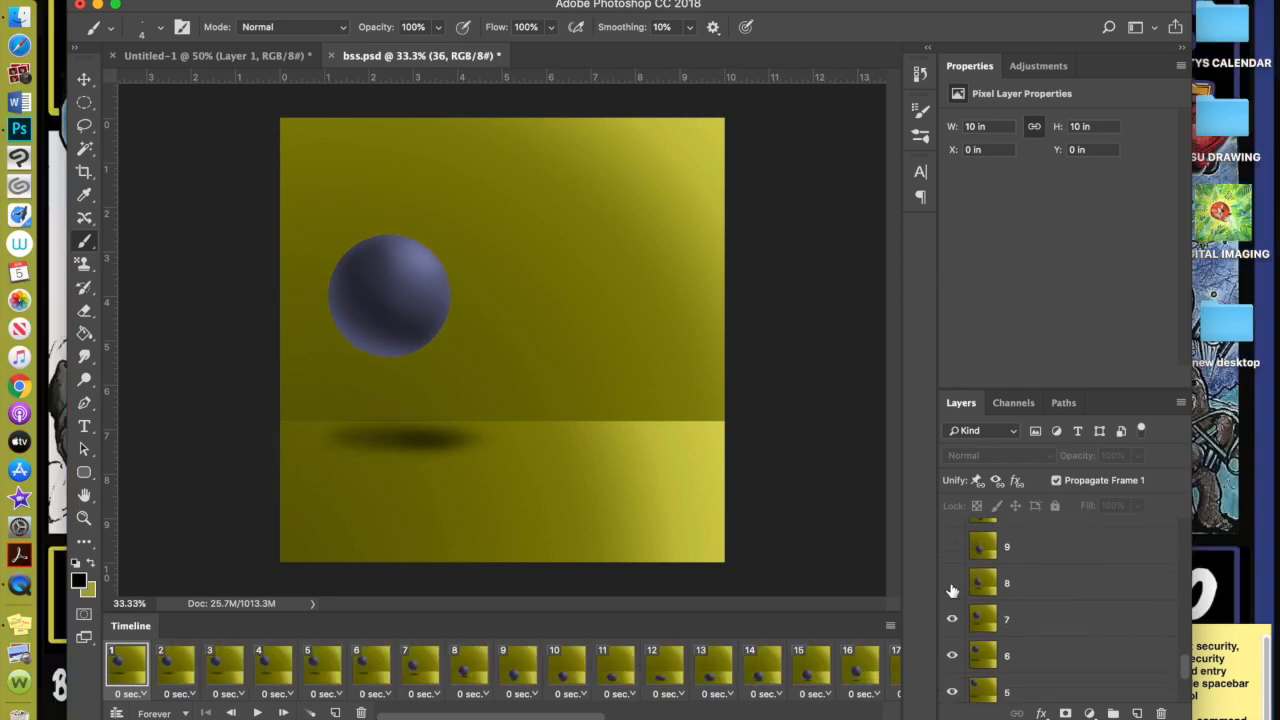
{"action": "left_click", "coordinate": [952, 586]}
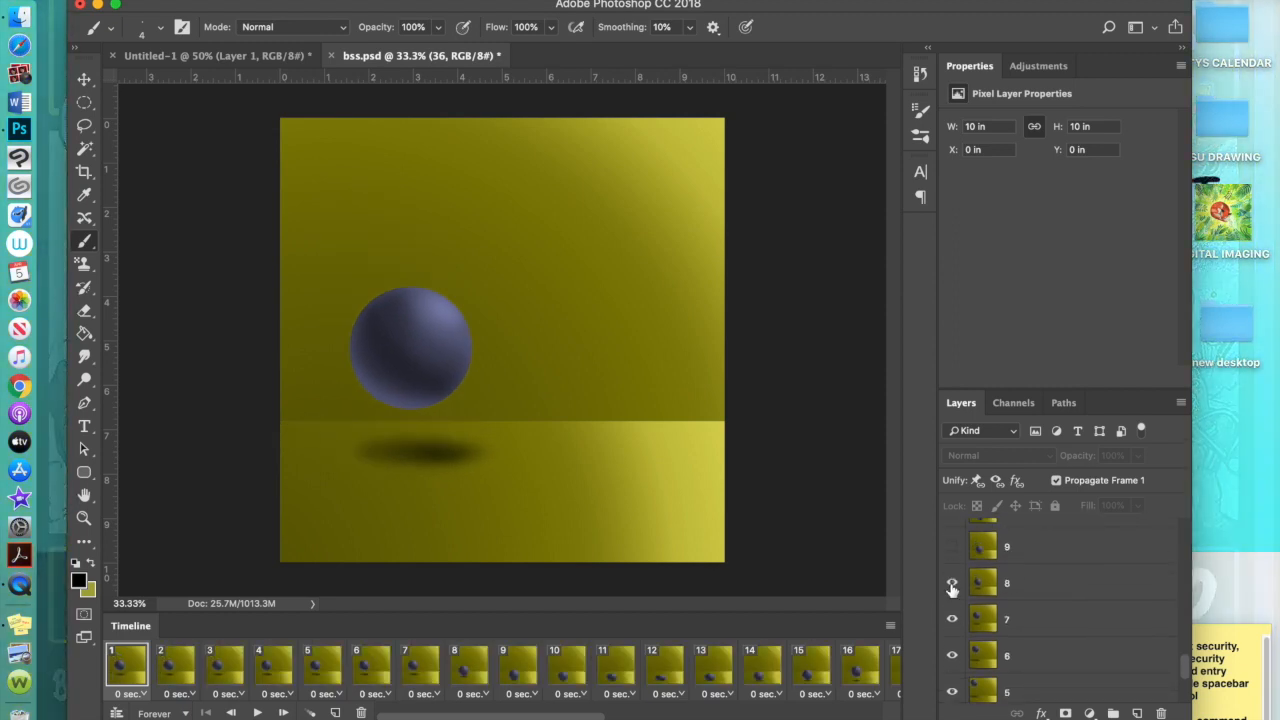
{"action": "scroll", "coordinate": [952, 588], "scroll_direction": "up", "scroll_amount": 1}
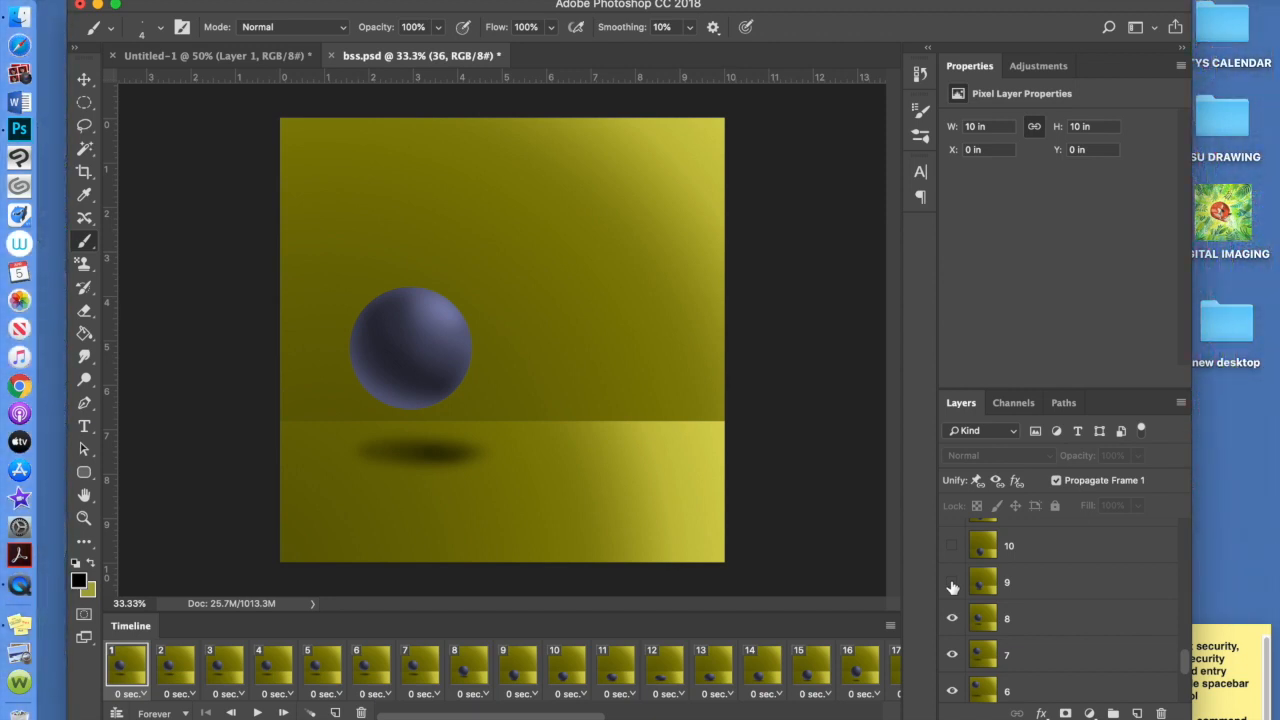
{"action": "left_click", "coordinate": [952, 584]}
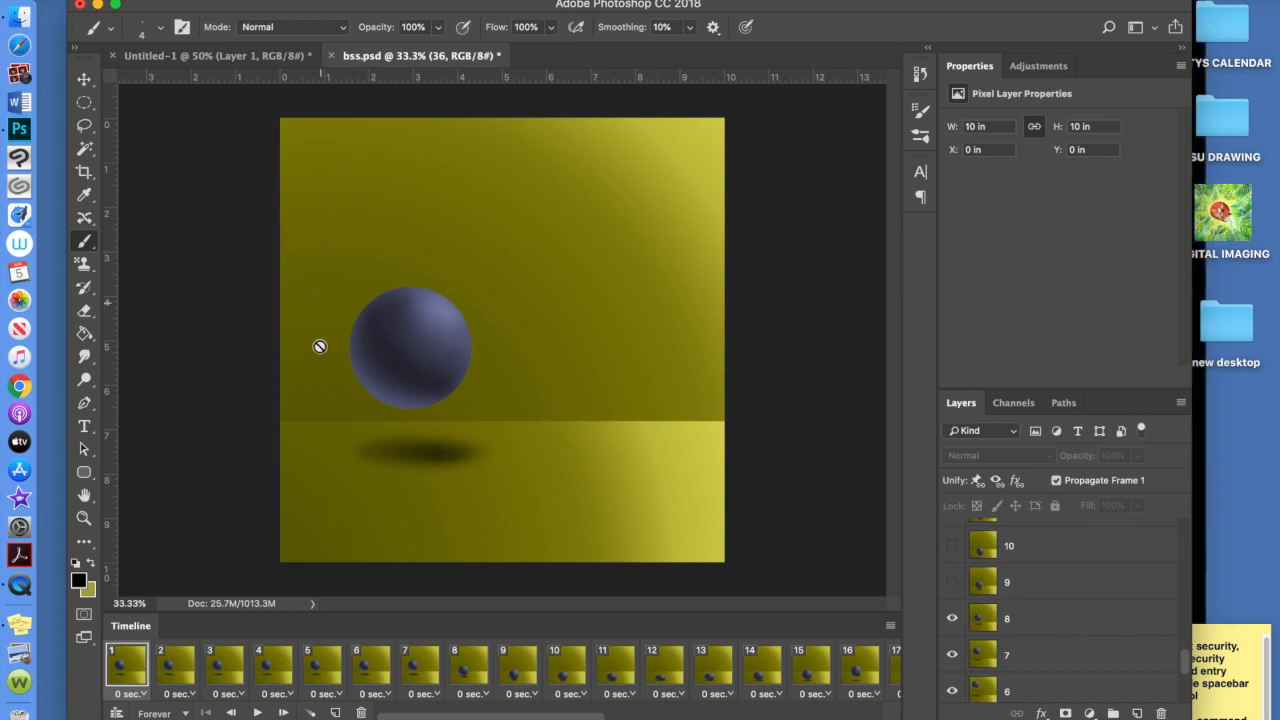
Show layers 9 through 12 in frame 1, toggling layer 11 to compare
{"action": "left_click", "coordinate": [952, 583]}
{"action": "left_click", "coordinate": [951, 547]}
{"action": "scroll", "coordinate": [951, 549], "scroll_direction": "up", "scroll_amount": 2}
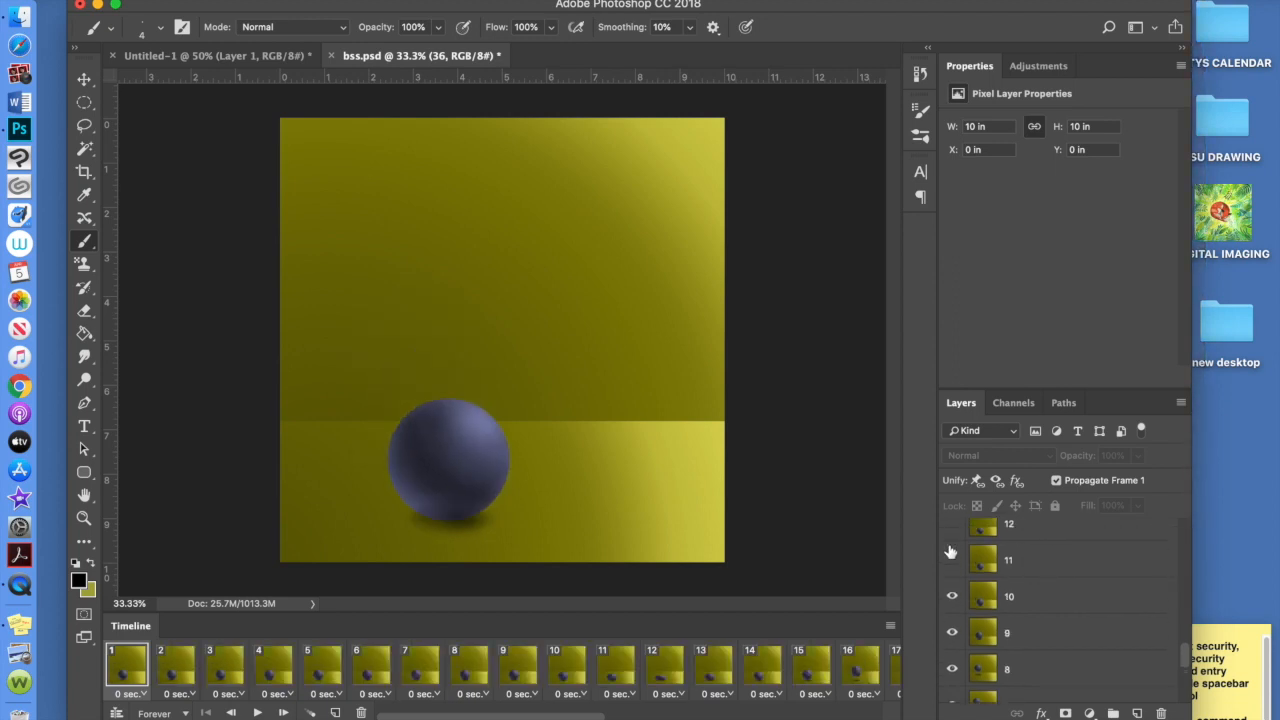
{"action": "left_click", "coordinate": [951, 561]}
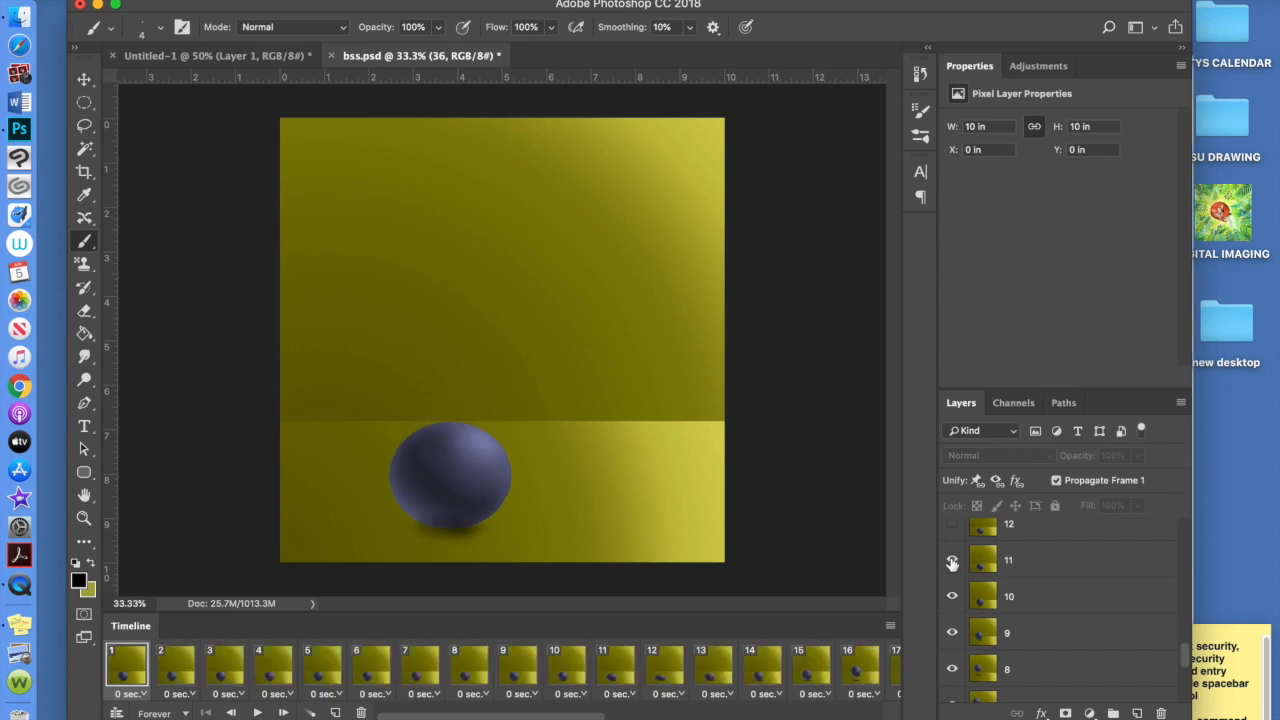
{"action": "left_click", "coordinate": [951, 563]}
{"action": "left_click", "coordinate": [951, 563]}
{"action": "left_click", "coordinate": [951, 563]}
{"action": "left_click", "coordinate": [952, 562]}
{"action": "left_click", "coordinate": [951, 525]}
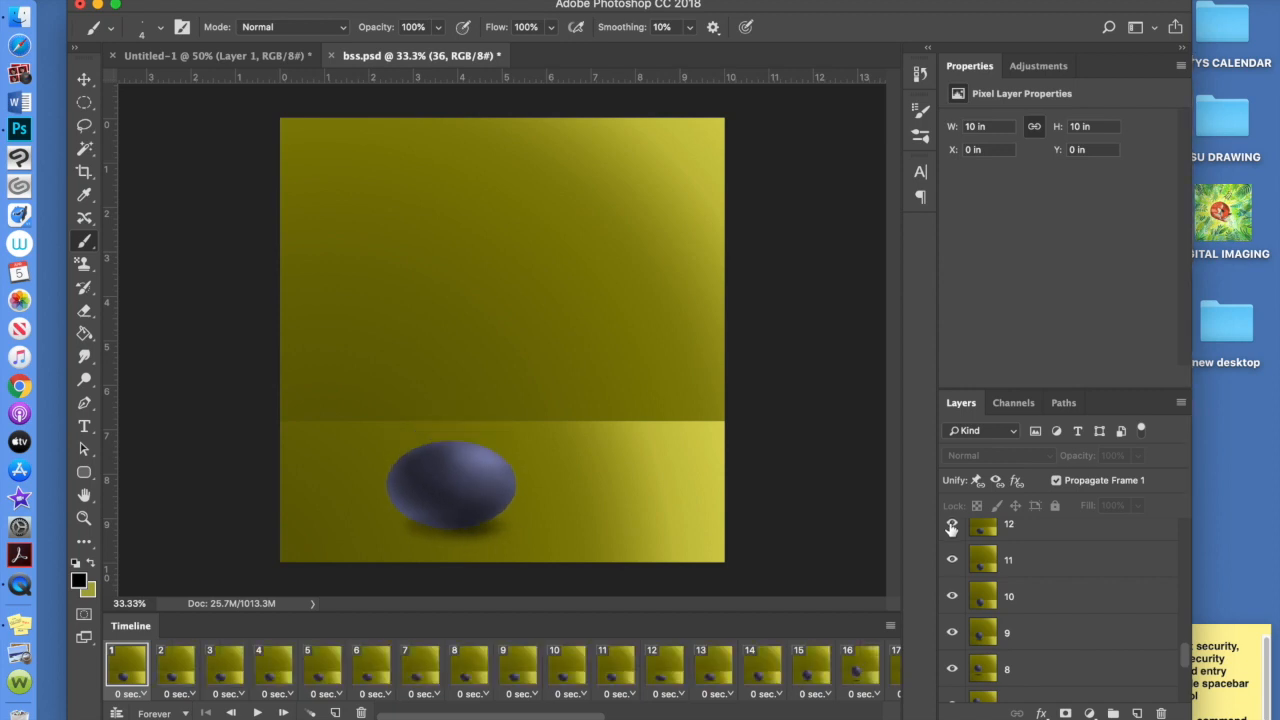
{"action": "scroll", "coordinate": [951, 529], "scroll_direction": "up", "scroll_amount": 2}
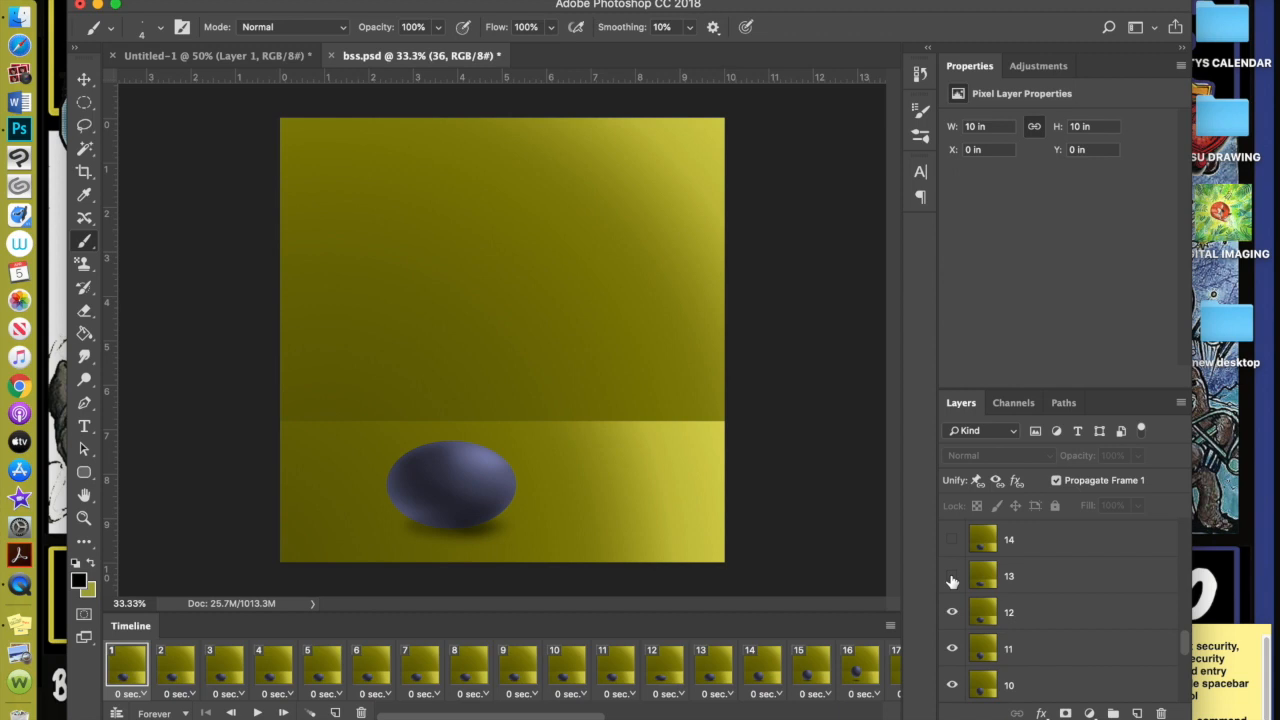
Show layers 13 through 17, briefly hiding and restoring layers 12 and 13
{"action": "left_click", "coordinate": [952, 577]}
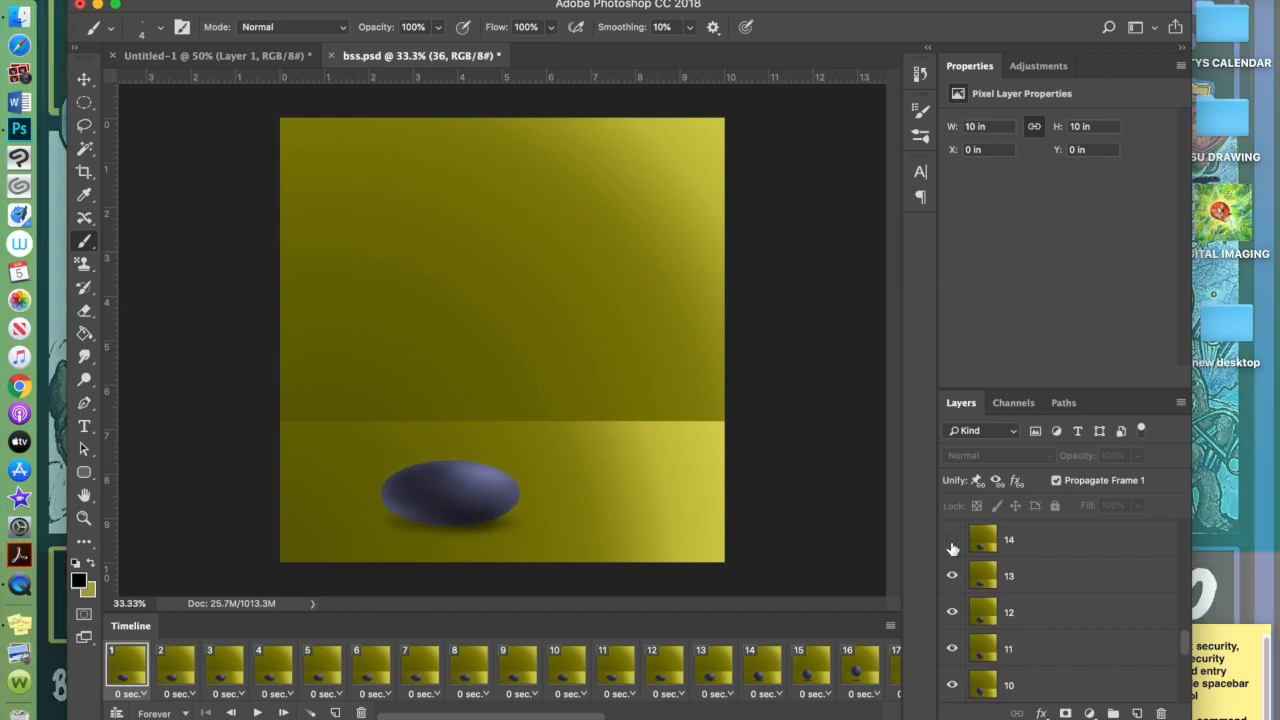
{"action": "left_click", "coordinate": [952, 540]}
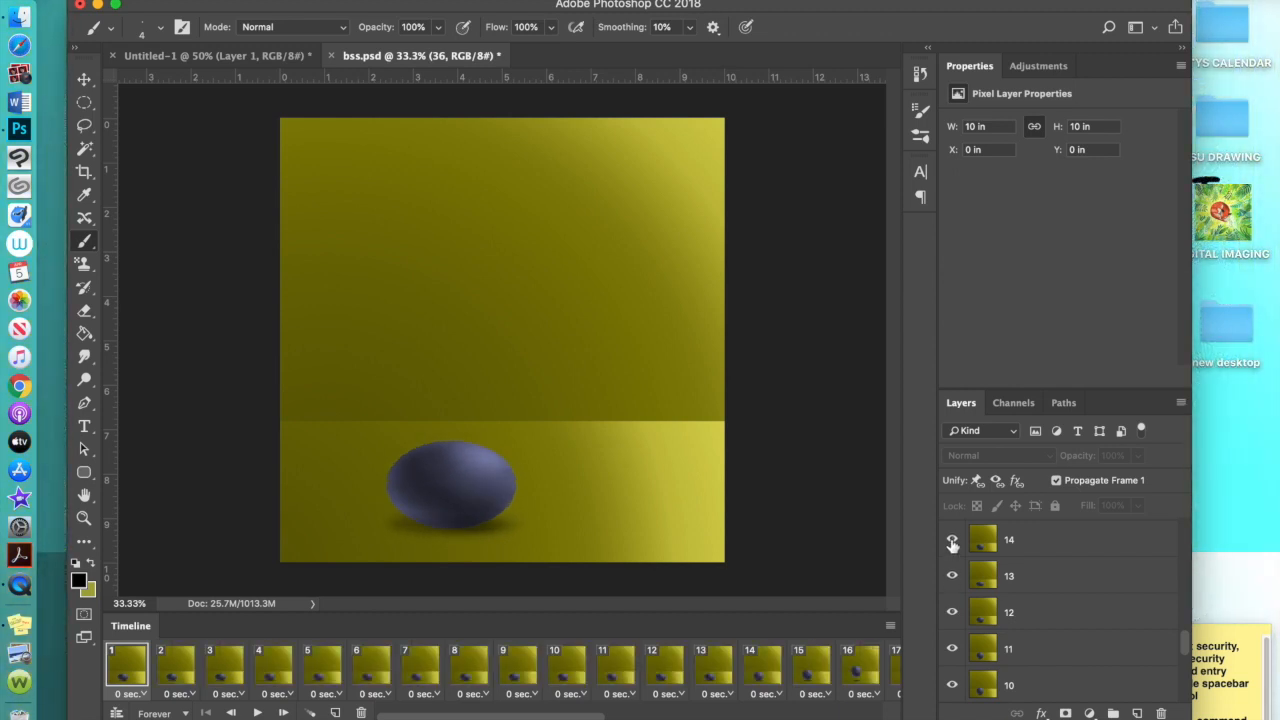
{"action": "scroll", "coordinate": [952, 543], "scroll_direction": "up", "scroll_amount": 3}
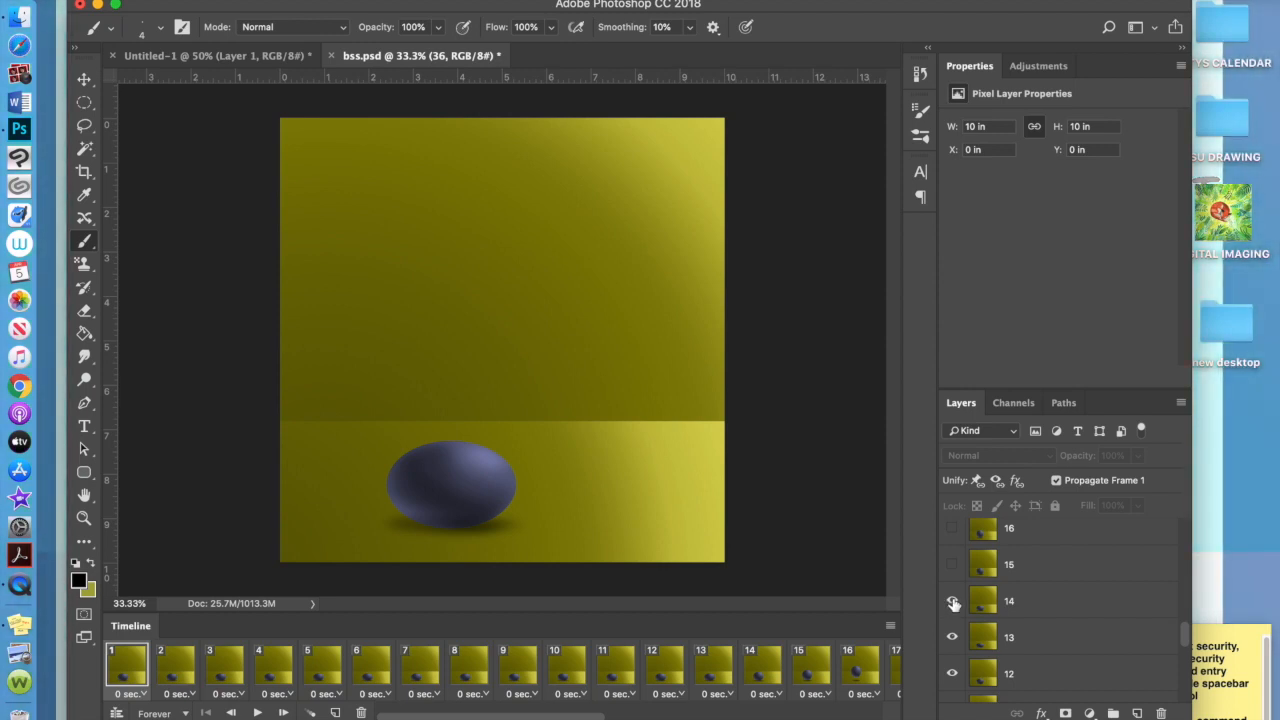
{"action": "left_click", "coordinate": [952, 637]}
{"action": "left_click", "coordinate": [952, 673]}
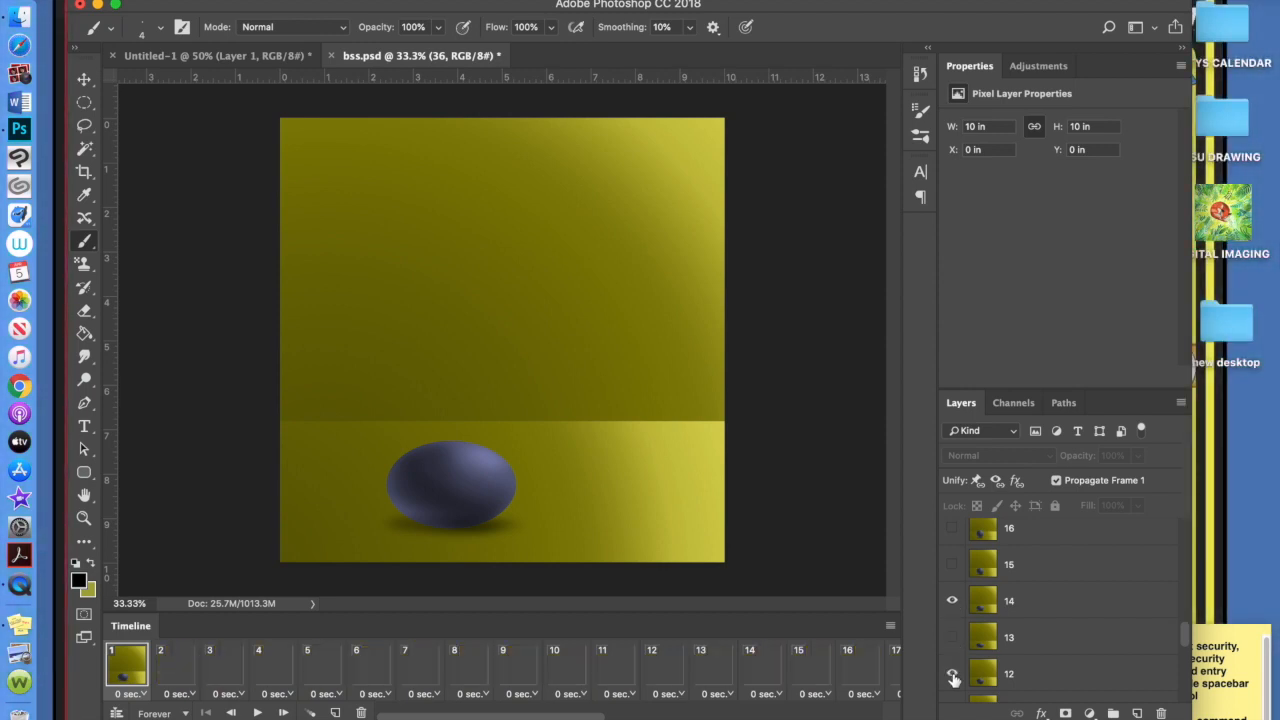
{"action": "left_click", "coordinate": [952, 674]}
{"action": "left_click", "coordinate": [953, 643]}
{"action": "left_click", "coordinate": [954, 573]}
{"action": "scroll", "coordinate": [953, 568], "scroll_direction": "up", "scroll_amount": 1}
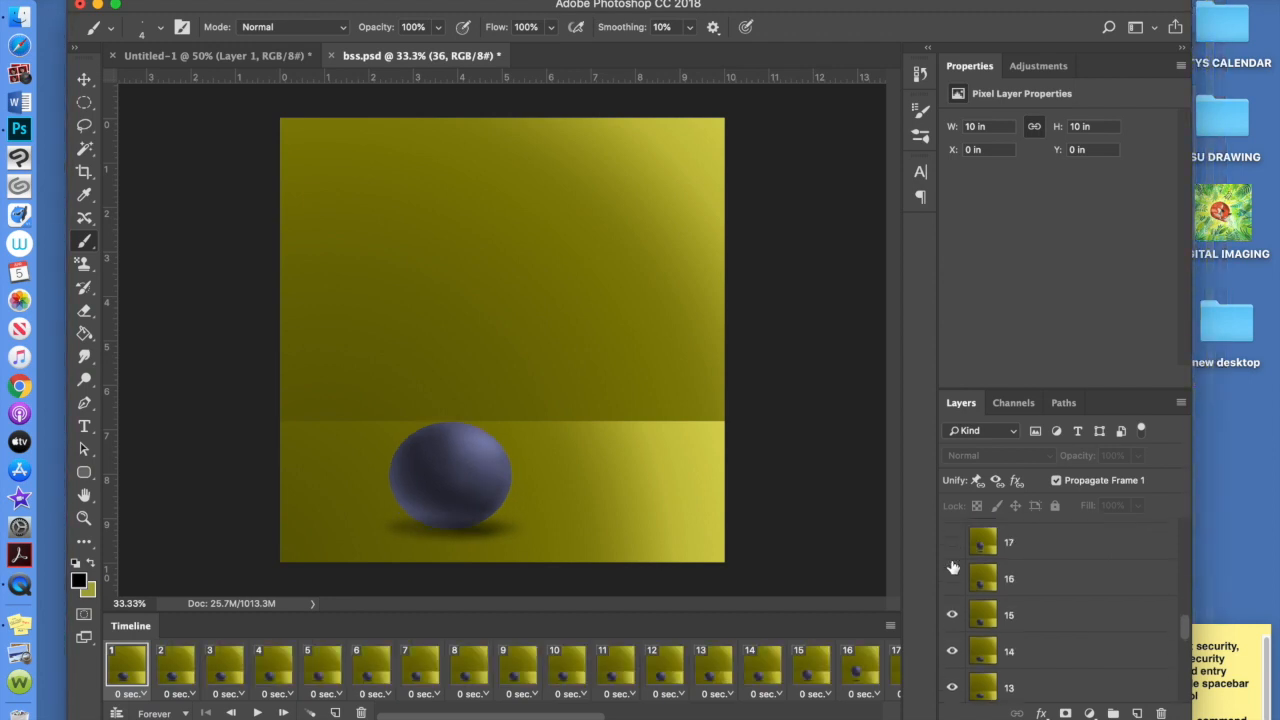
{"action": "left_click", "coordinate": [952, 582]}
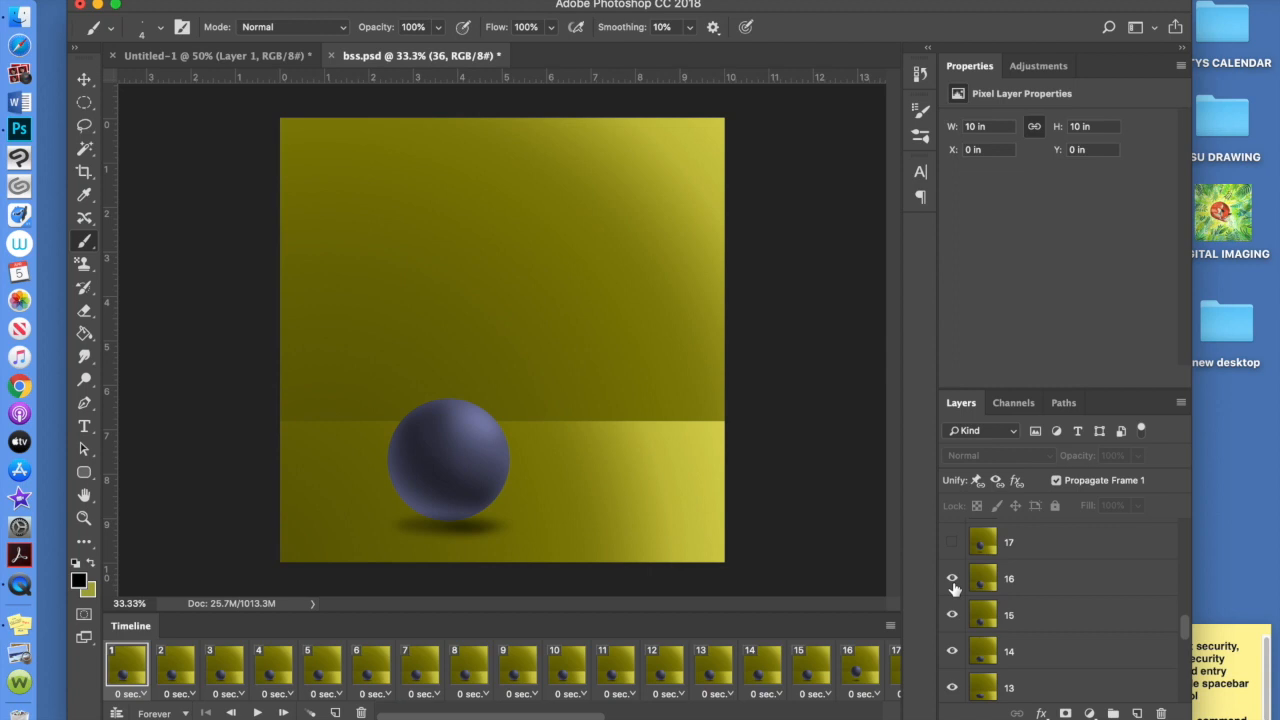
{"action": "left_click", "coordinate": [952, 542]}
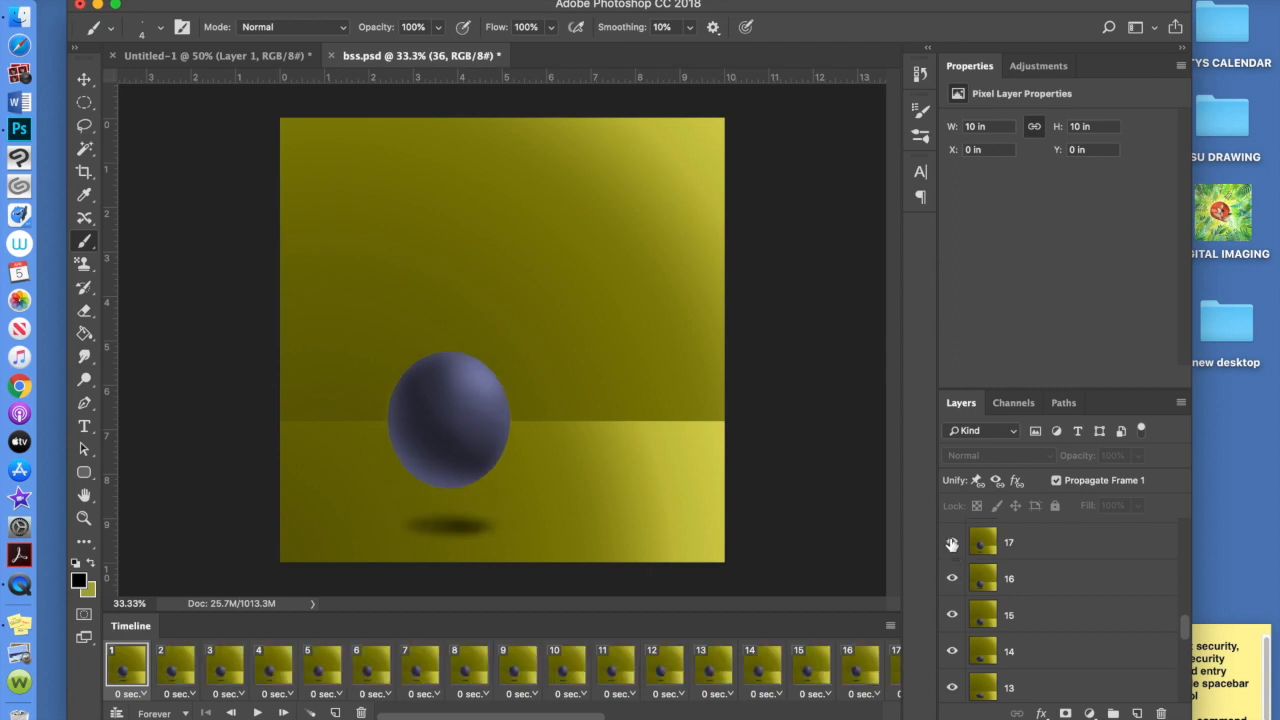
{"action": "scroll", "coordinate": [952, 545], "scroll_direction": "up", "scroll_amount": 1}
{"action": "scroll", "coordinate": [952, 545], "scroll_direction": "up", "scroll_amount": 2}
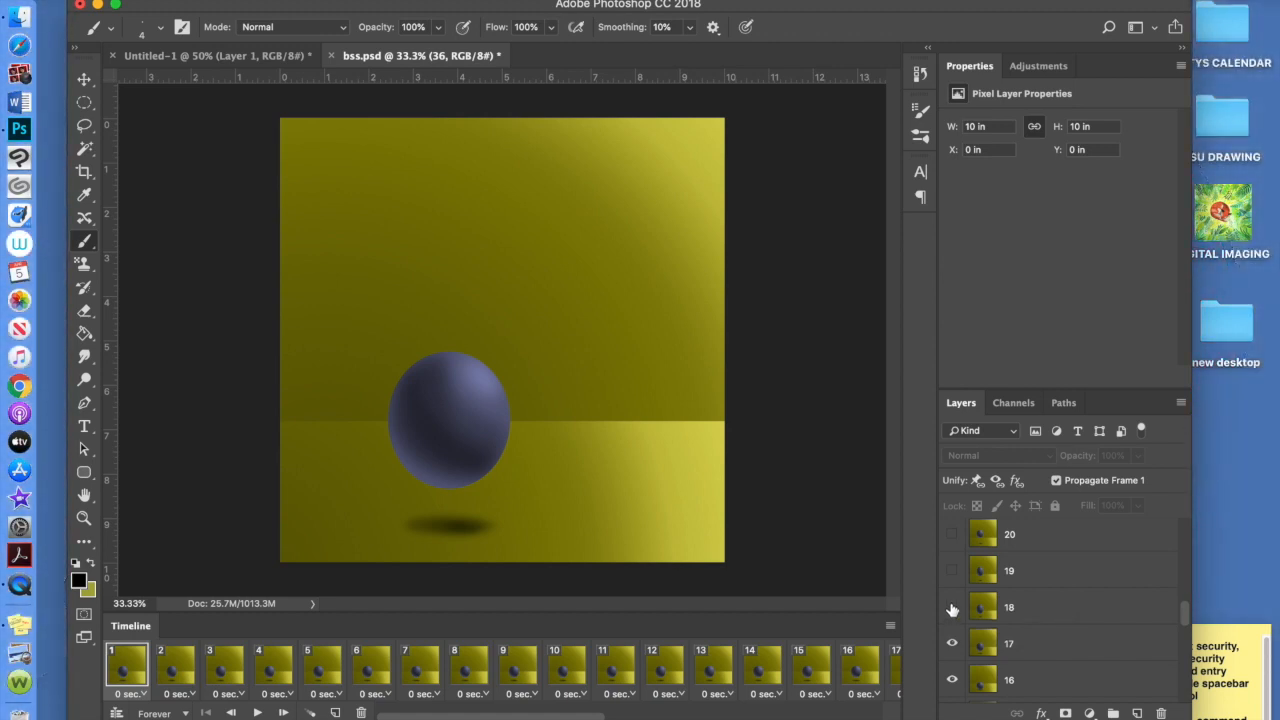
Show layers 18 through 23 in frame 1 so the ball rises
{"action": "left_click", "coordinate": [952, 607]}
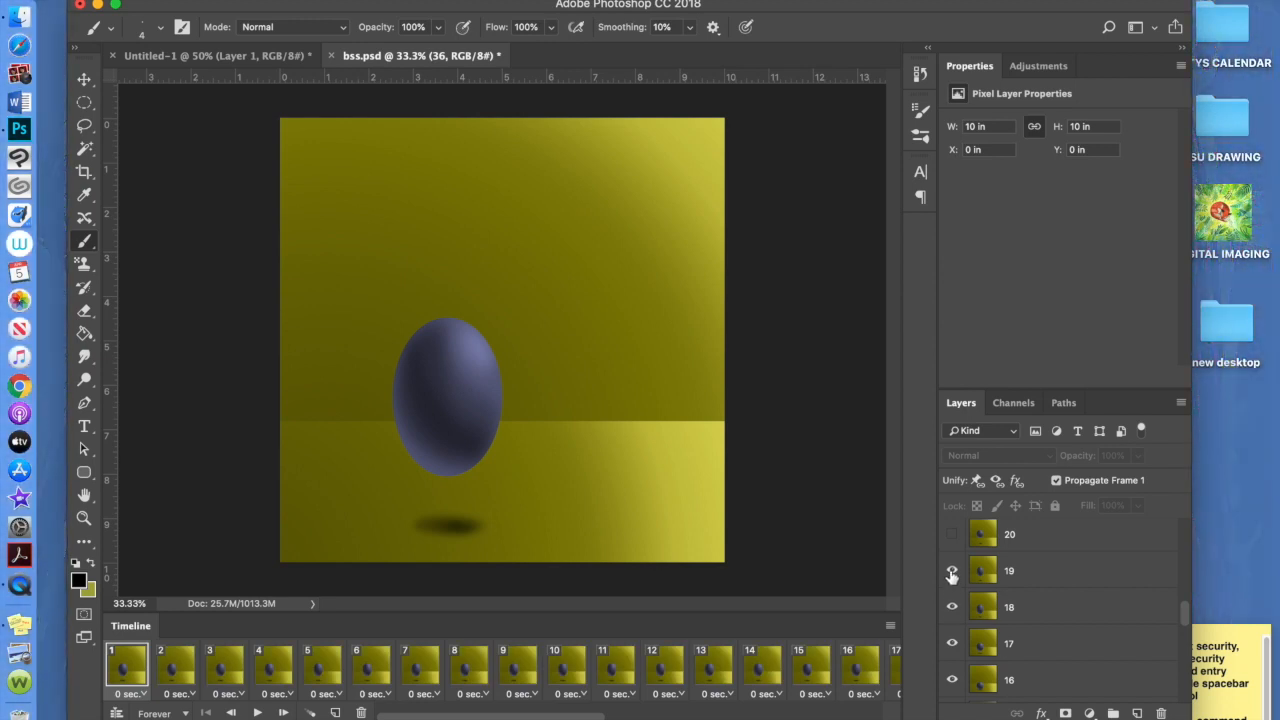
{"action": "left_click", "coordinate": [952, 571]}
{"action": "left_click", "coordinate": [952, 536]}
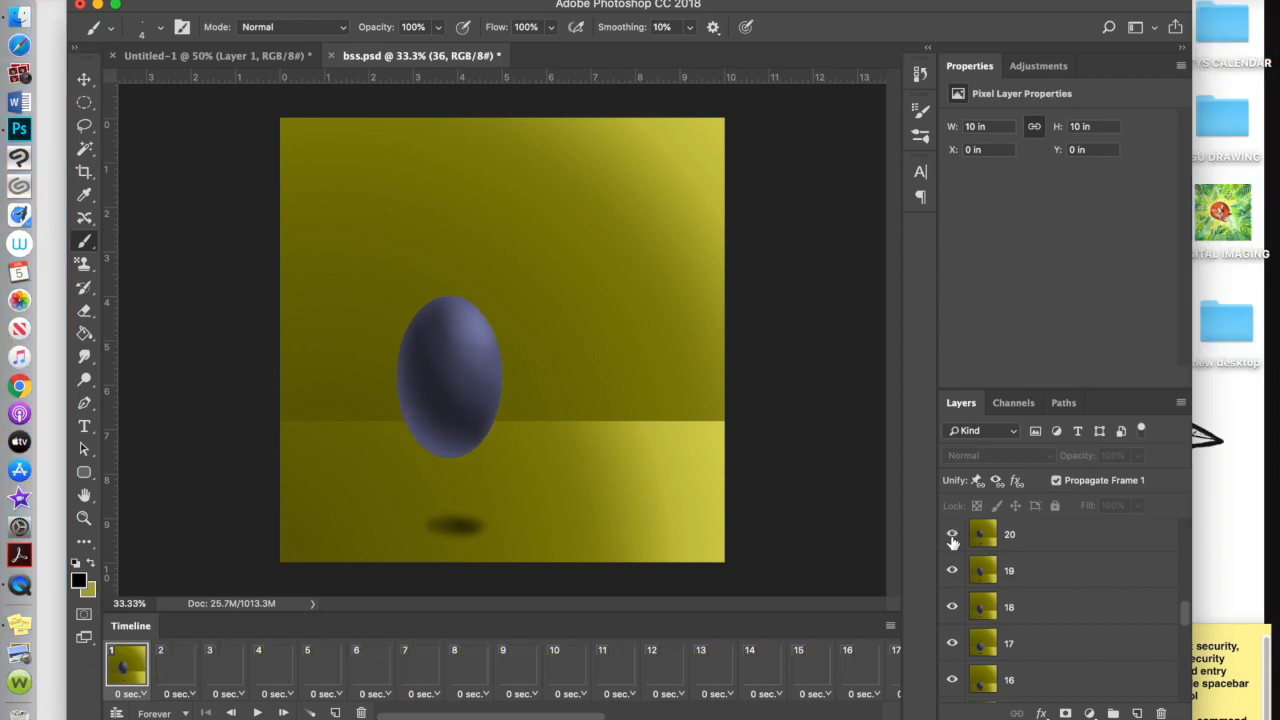
{"action": "left_click", "coordinate": [952, 536]}
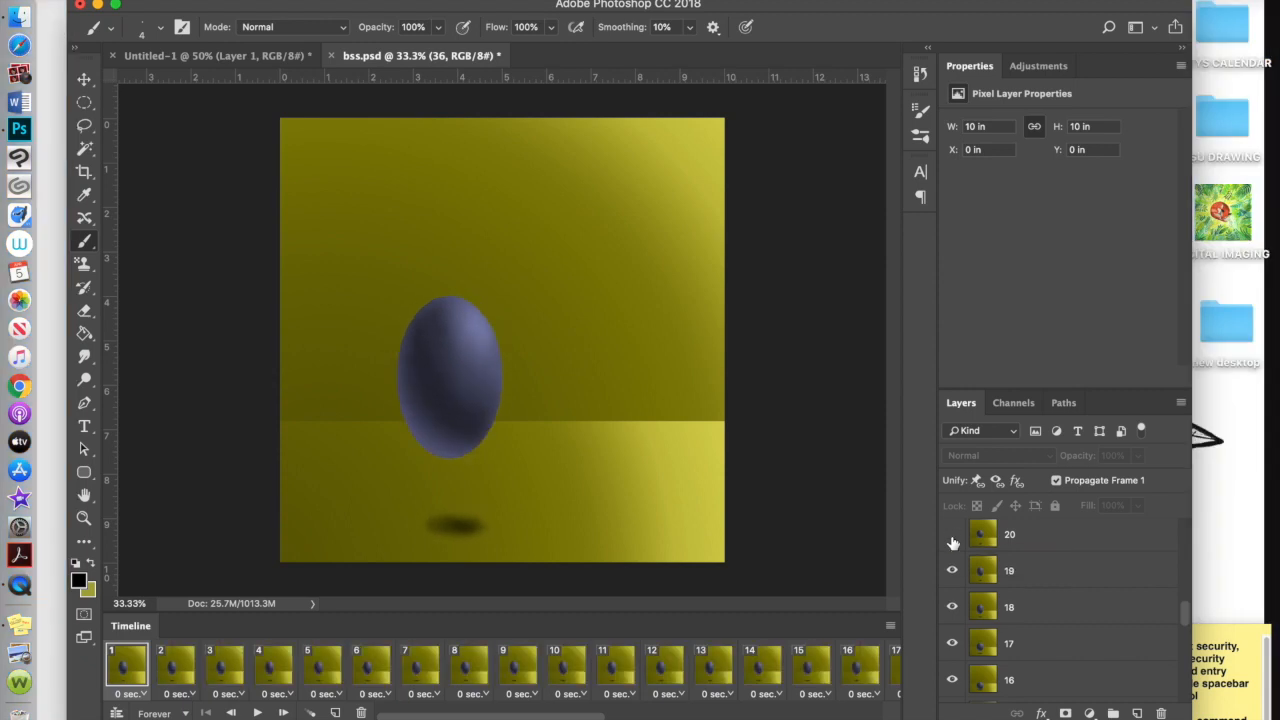
{"action": "left_click", "coordinate": [952, 538]}
{"action": "scroll", "coordinate": [952, 540], "scroll_direction": "up", "scroll_amount": 2}
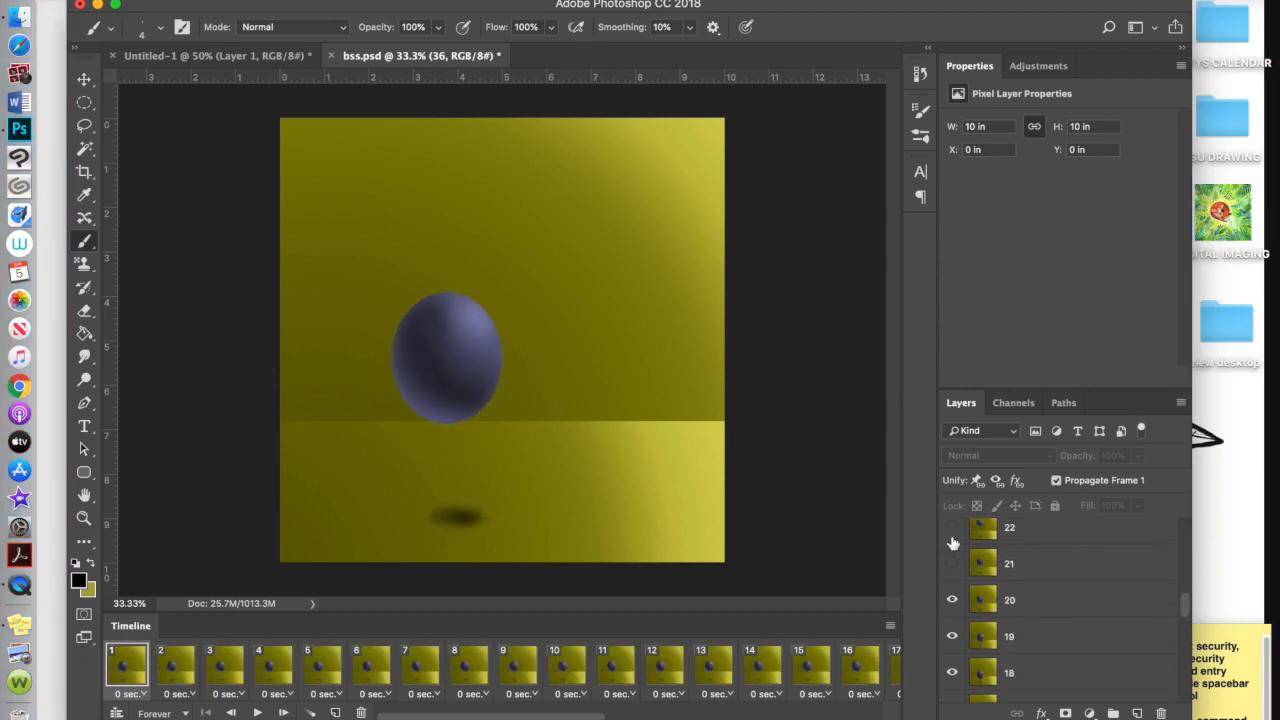
{"action": "left_click", "coordinate": [953, 566]}
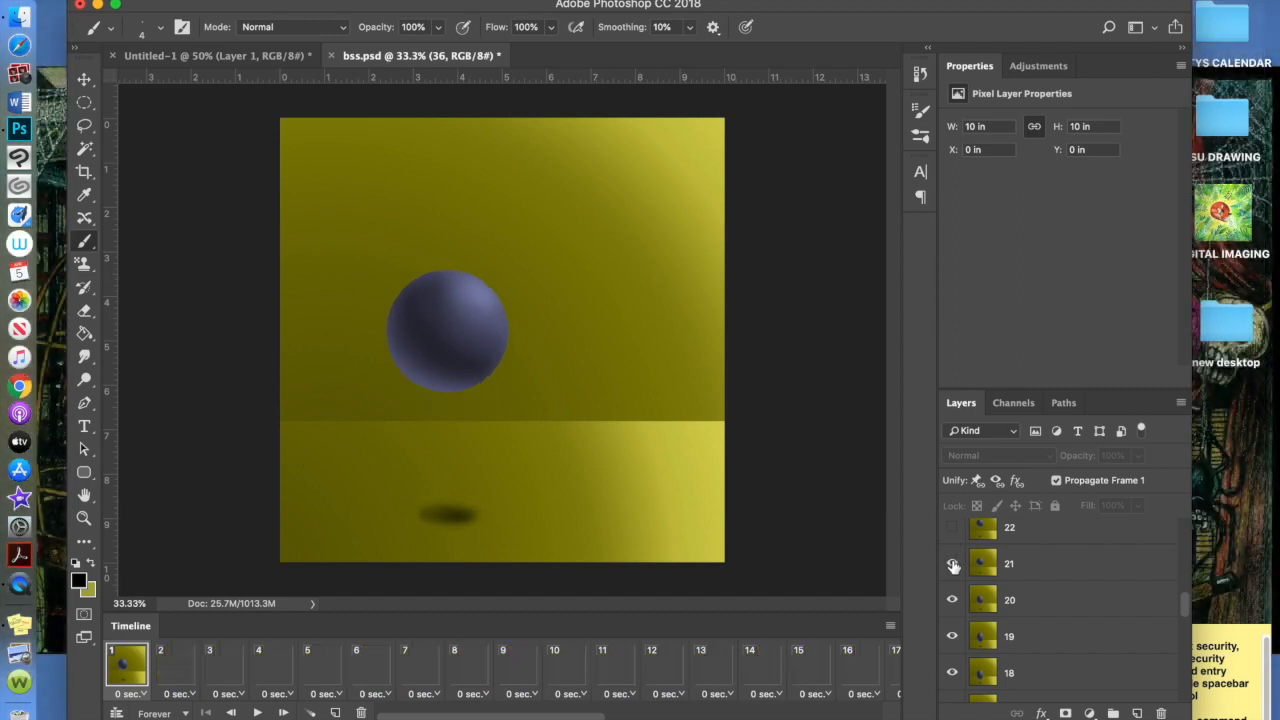
{"action": "scroll", "coordinate": [953, 566], "scroll_direction": "up", "scroll_amount": 1}
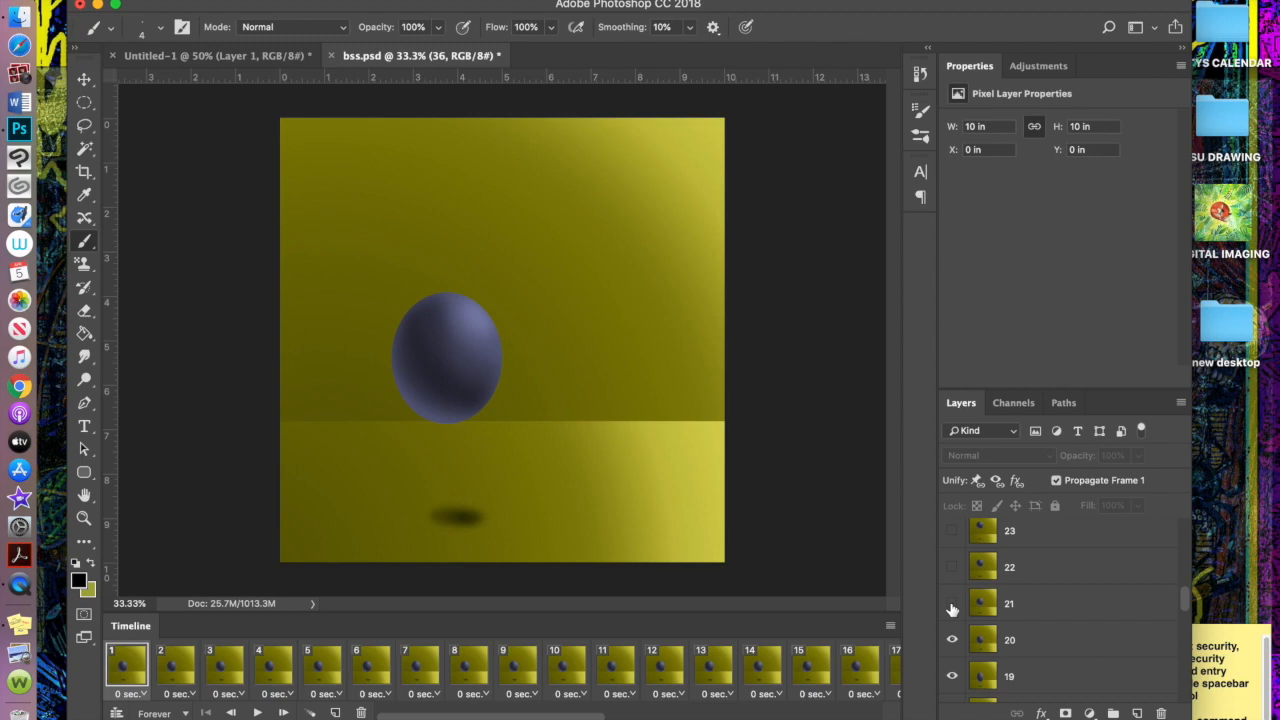
{"action": "left_click", "coordinate": [952, 607]}
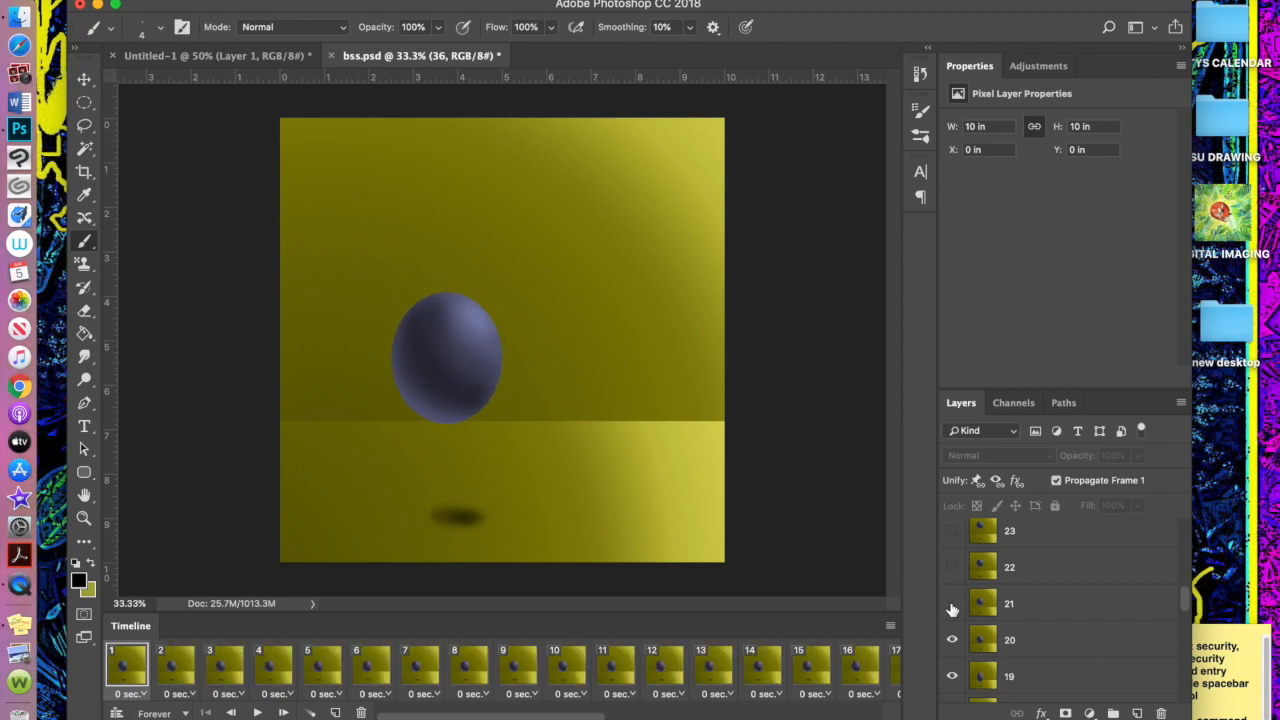
{"action": "left_click", "coordinate": [952, 568]}
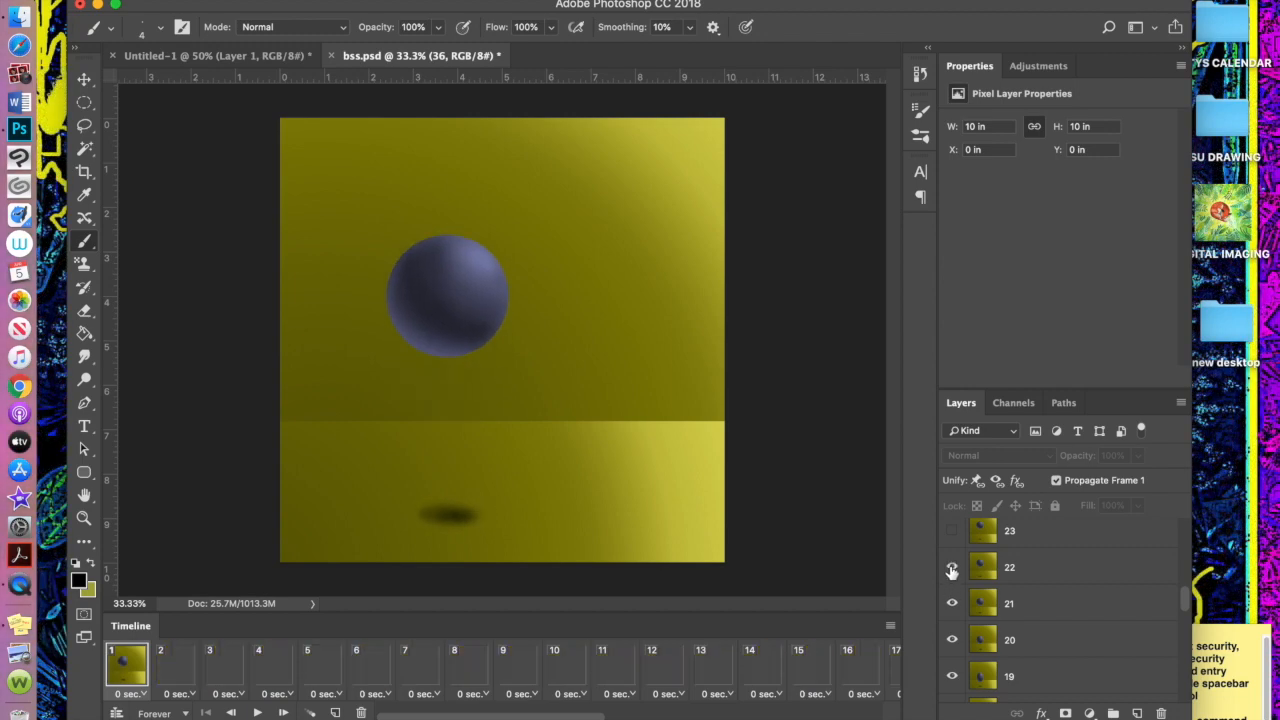
{"action": "left_click", "coordinate": [952, 532]}
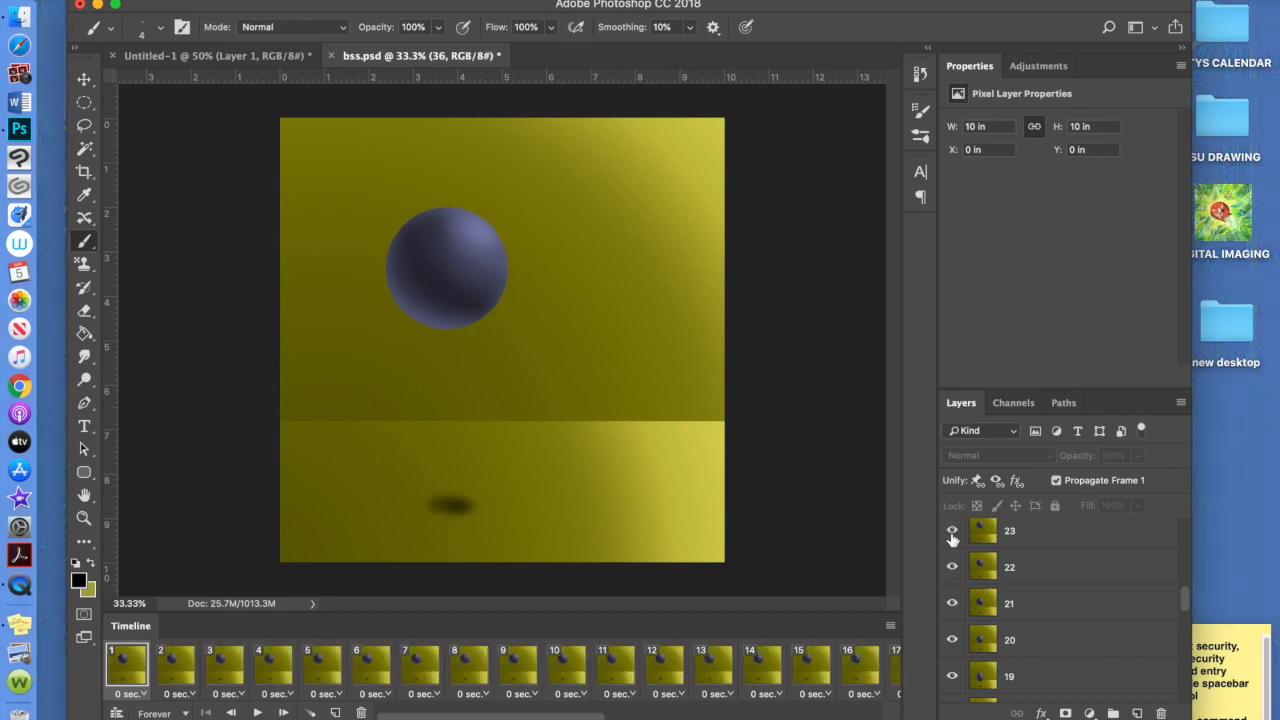
Show layers 24 through 29, lifting the ball higher and squashing it at the top
{"action": "scroll", "coordinate": [952, 540], "scroll_direction": "up", "scroll_amount": 2}
{"action": "left_click", "coordinate": [952, 563]}
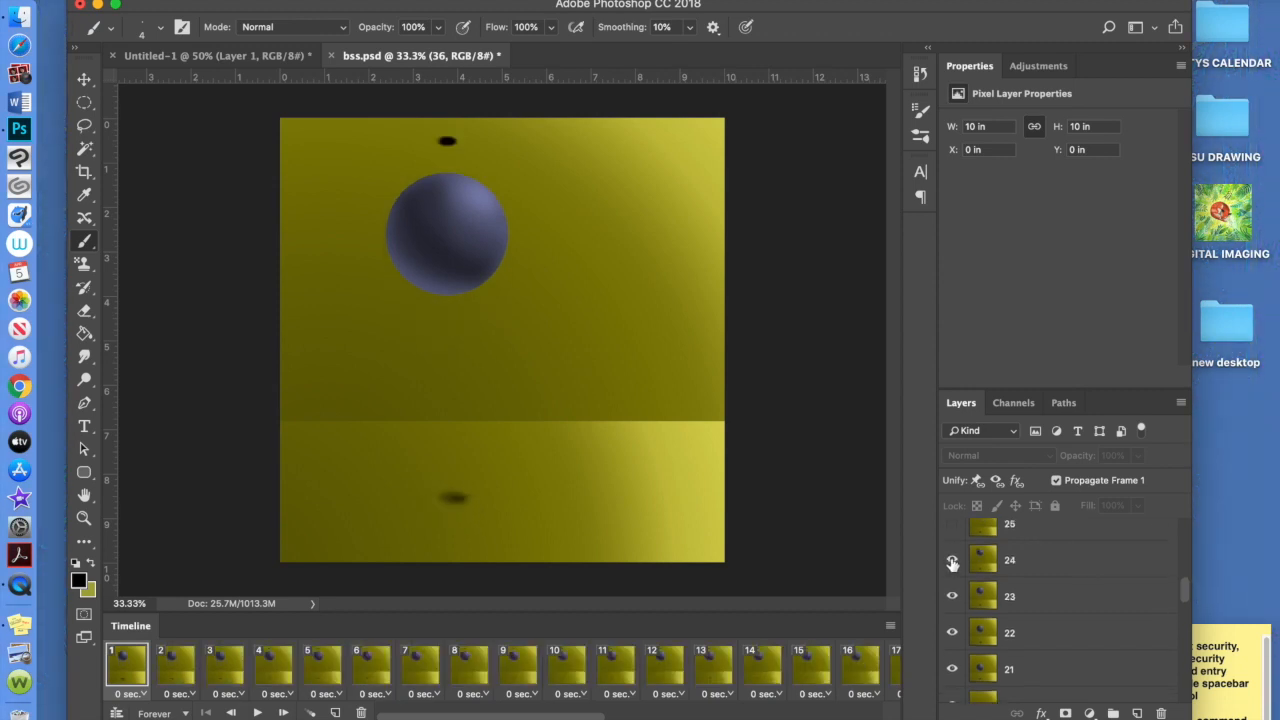
{"action": "scroll", "coordinate": [952, 565], "scroll_direction": "up", "scroll_amount": 1}
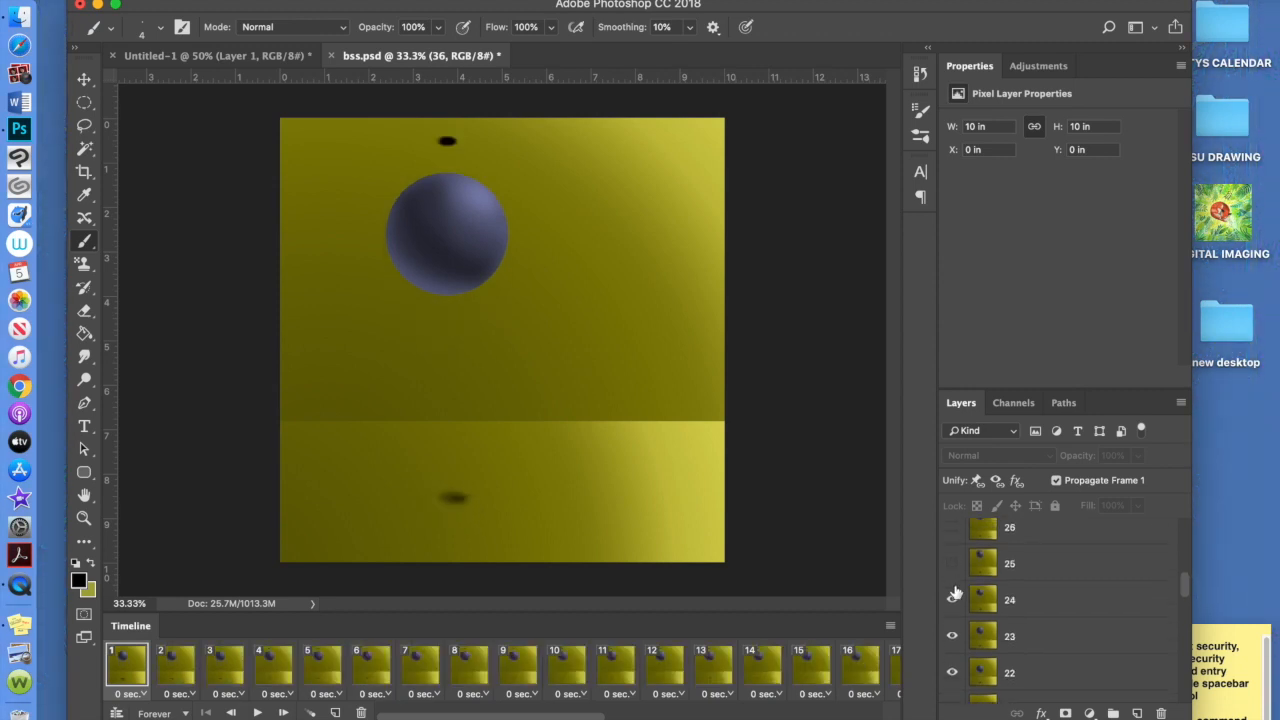
{"action": "left_click", "coordinate": [952, 564]}
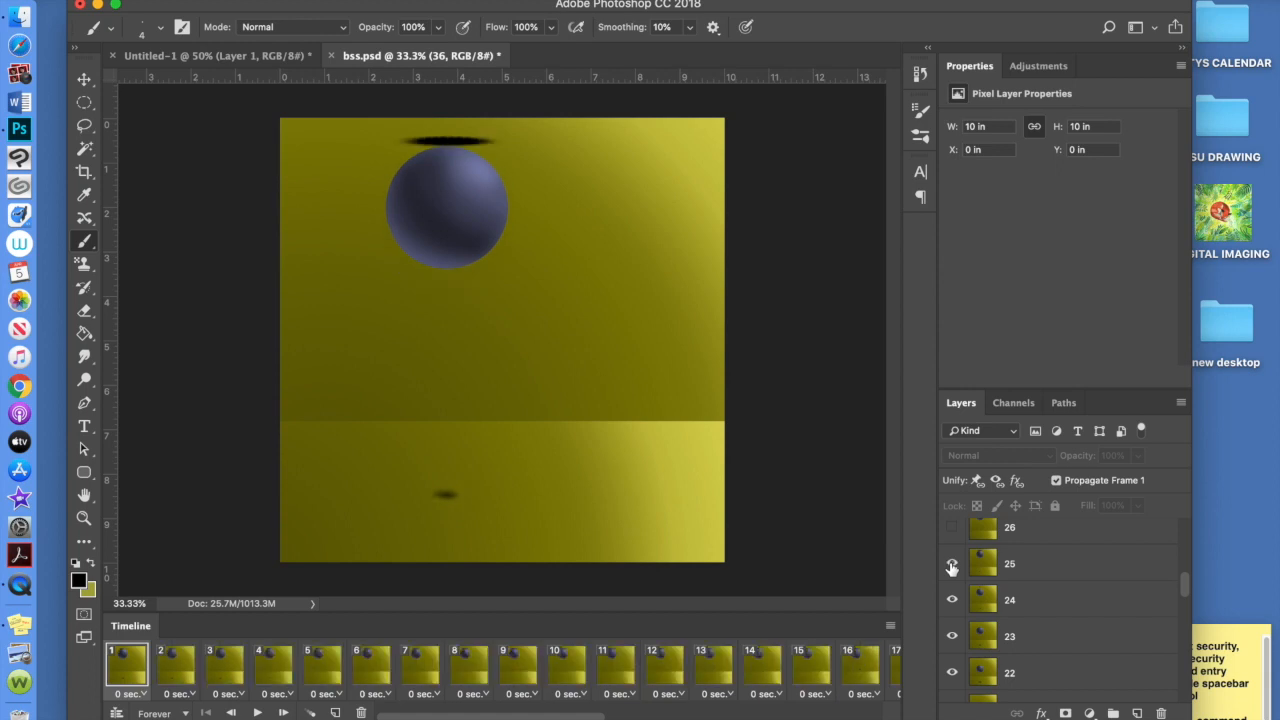
{"action": "scroll", "coordinate": [952, 557], "scroll_direction": "up", "scroll_amount": 1}
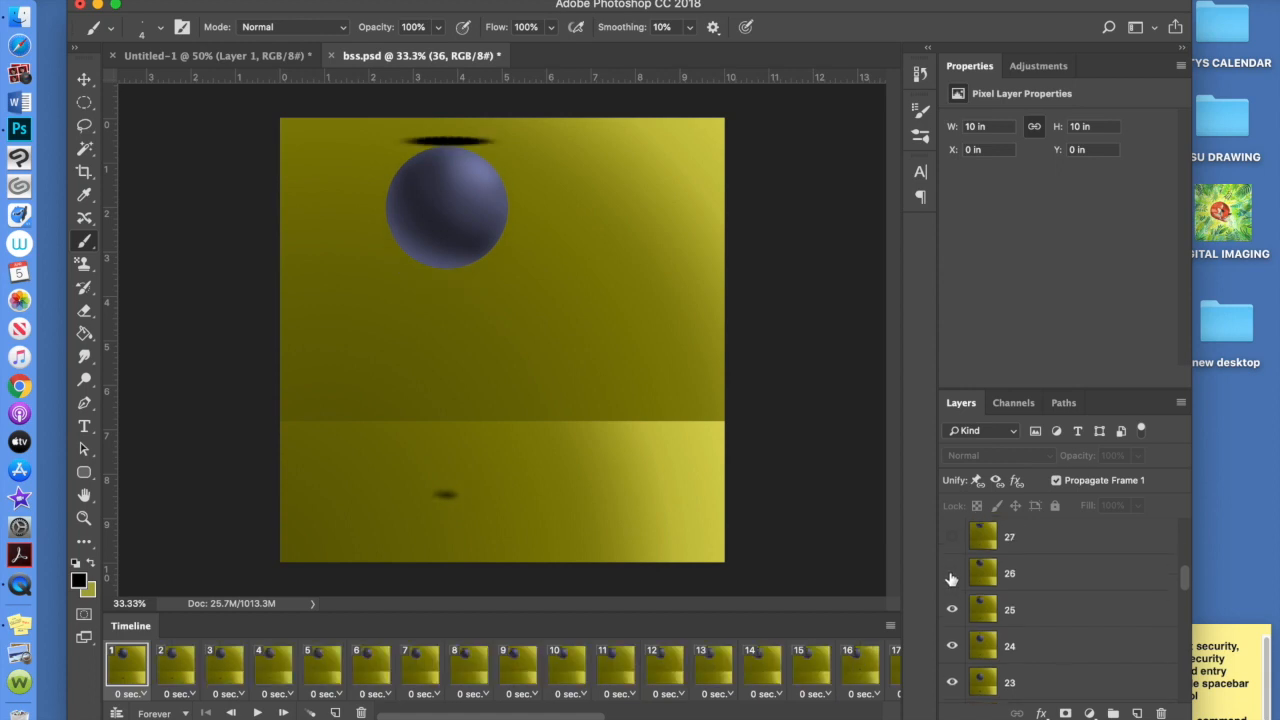
{"action": "left_click", "coordinate": [952, 576]}
{"action": "scroll", "coordinate": [952, 578], "scroll_direction": "up", "scroll_amount": 2}
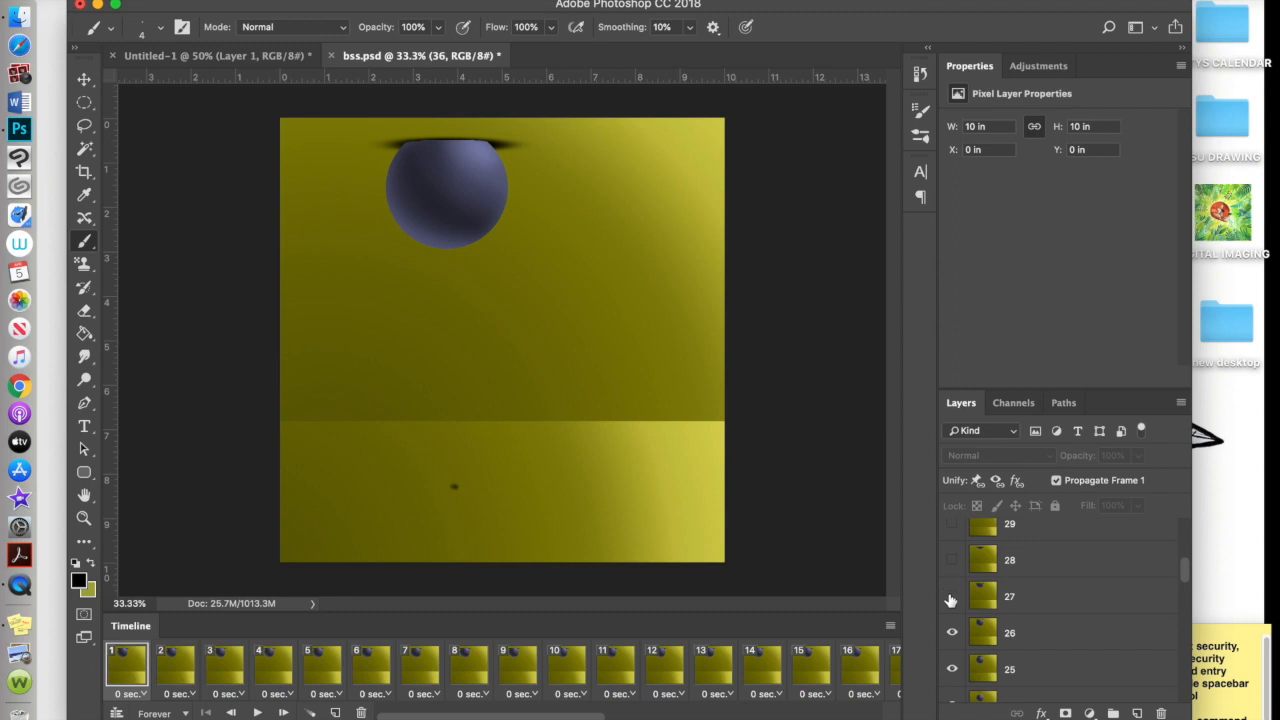
{"action": "left_click", "coordinate": [952, 597]}
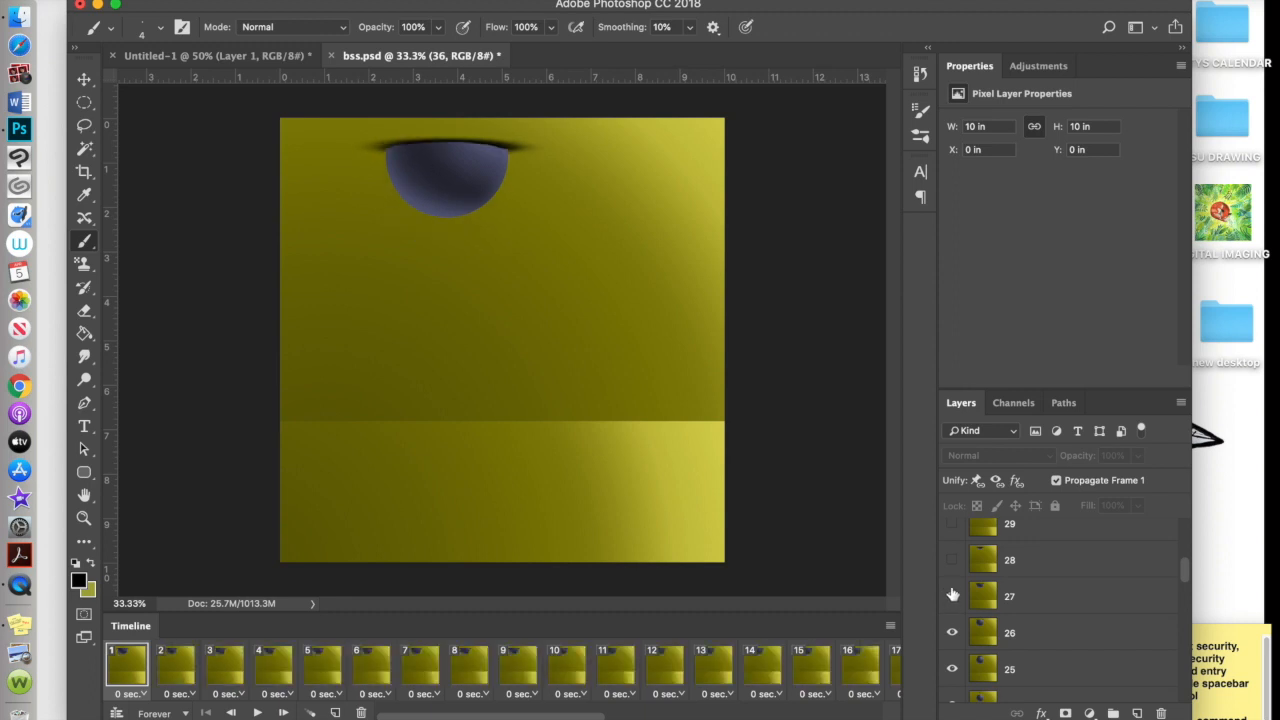
{"action": "left_click", "coordinate": [952, 562]}
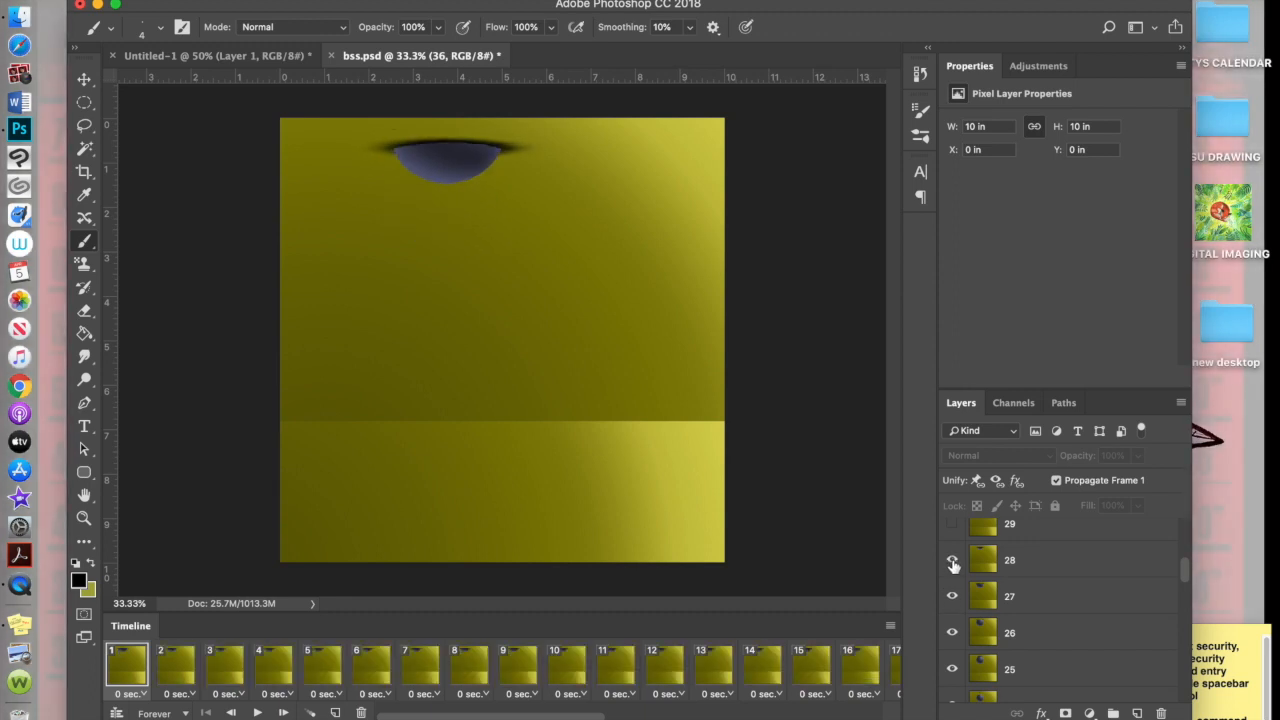
{"action": "scroll", "coordinate": [950, 572], "scroll_direction": "up", "scroll_amount": 1}
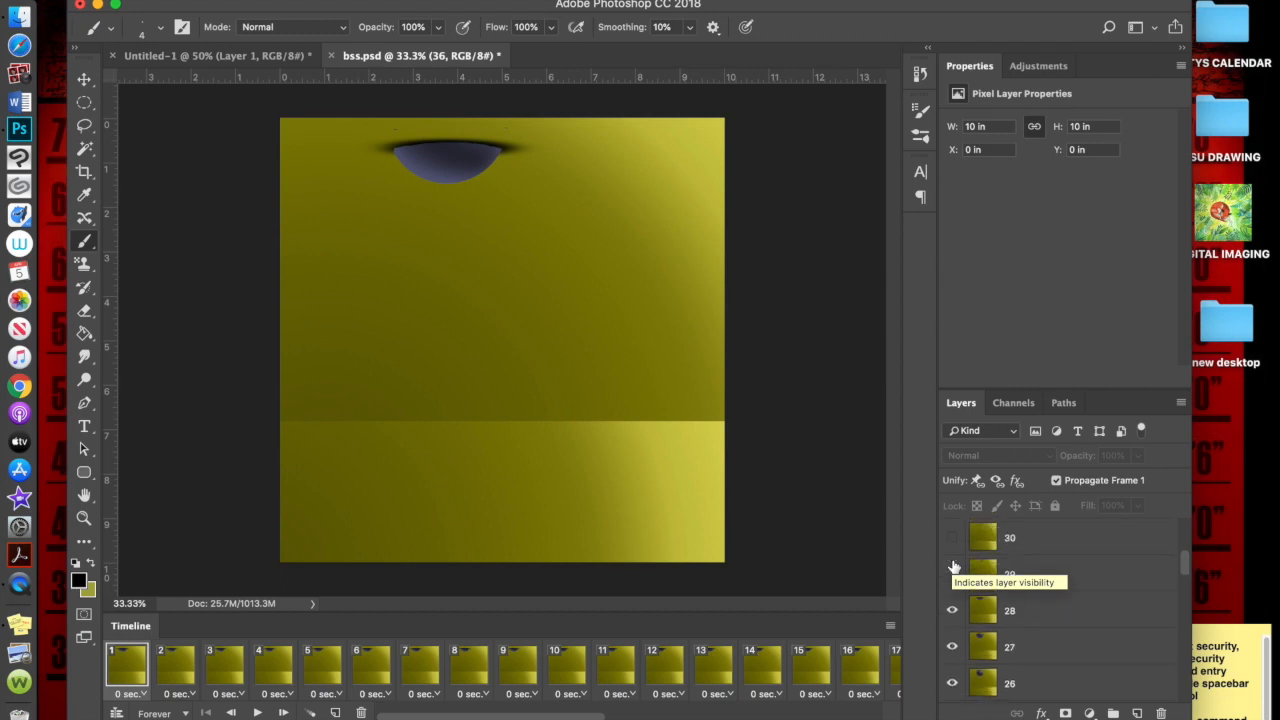
{"action": "left_click", "coordinate": [952, 575]}
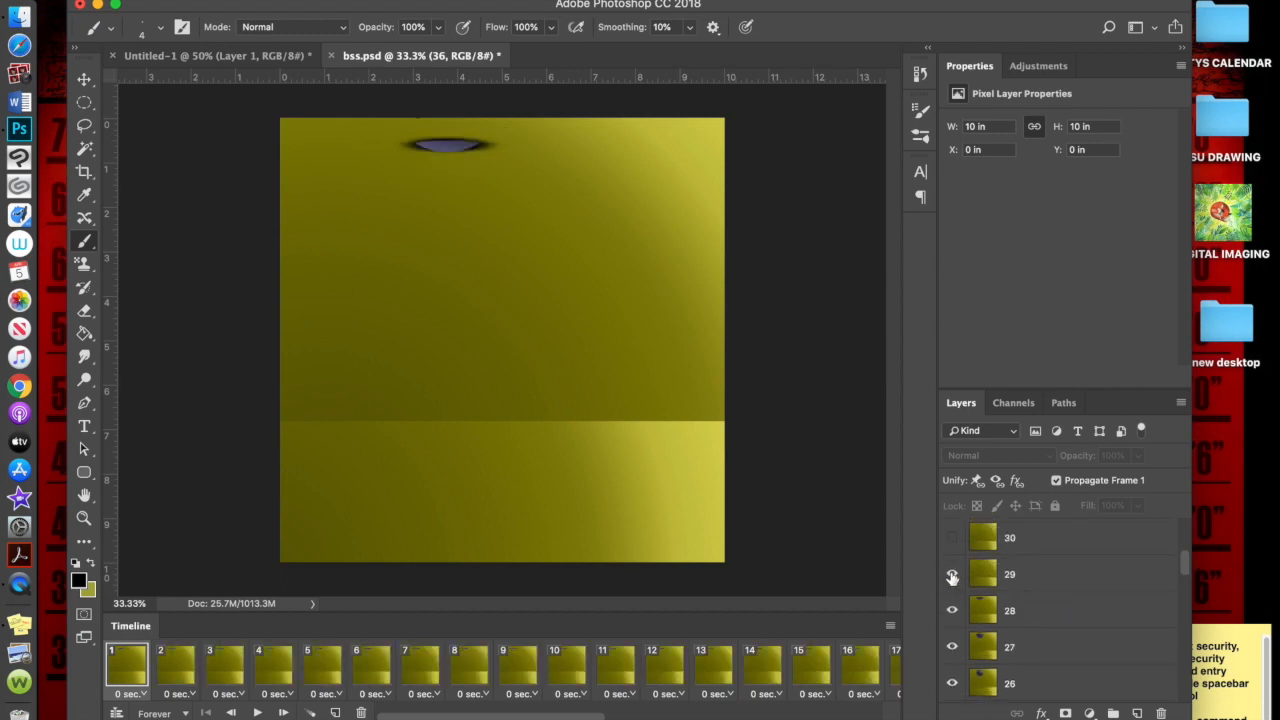
{"action": "scroll", "coordinate": [952, 579], "scroll_direction": "up", "scroll_amount": 1}
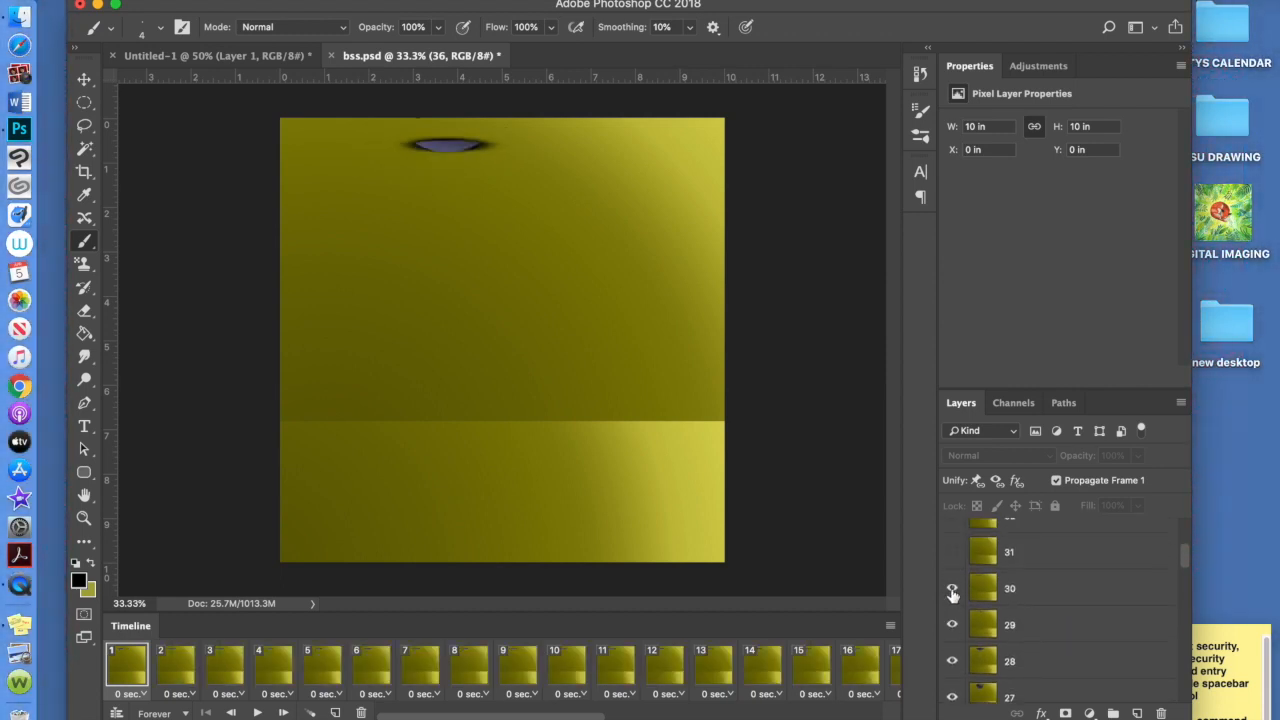
Show layers 30 through 36 so the ball re-enters from the right onto the floor
{"action": "left_click", "coordinate": [952, 593]}
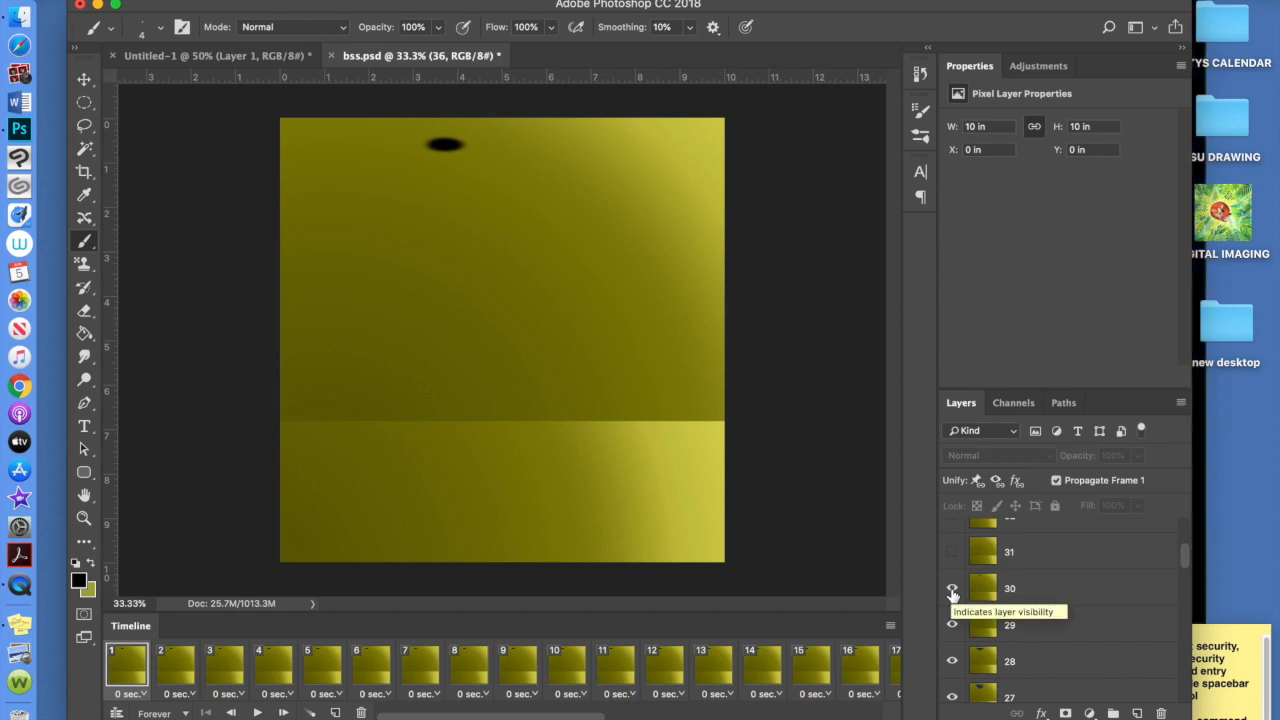
{"action": "left_click", "coordinate": [952, 553]}
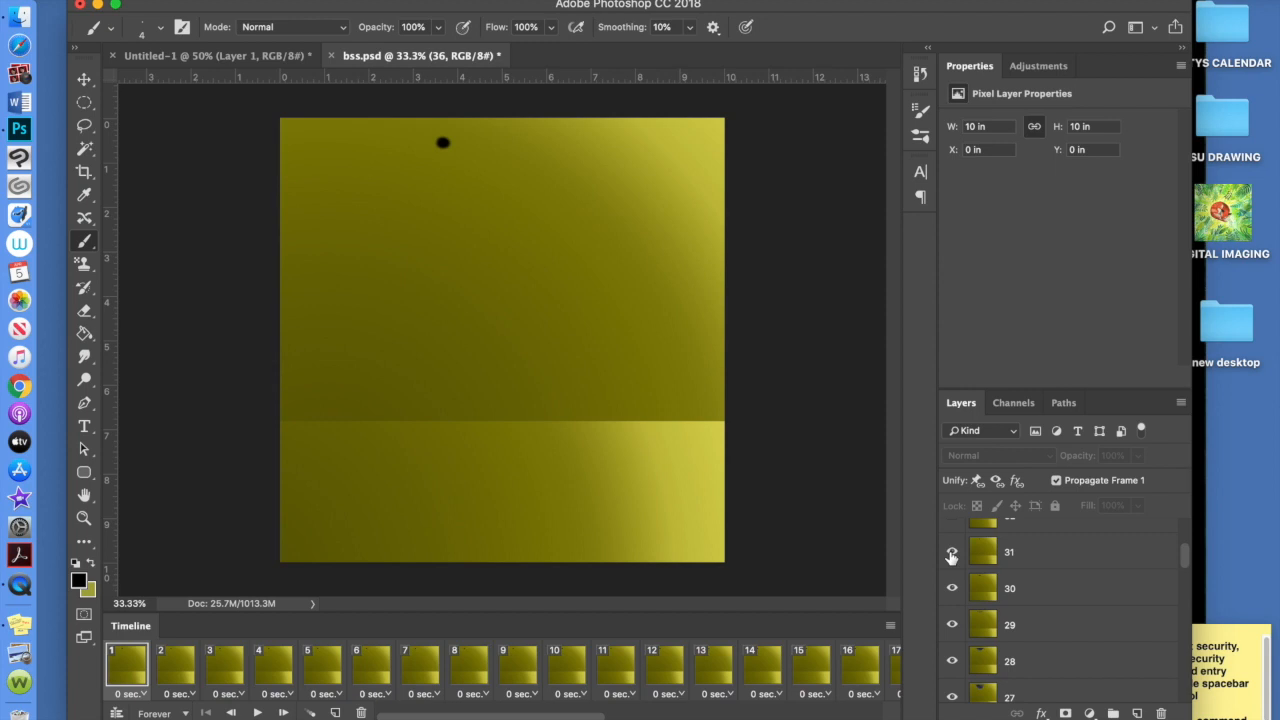
{"action": "scroll", "coordinate": [952, 560], "scroll_direction": "up", "scroll_amount": 1}
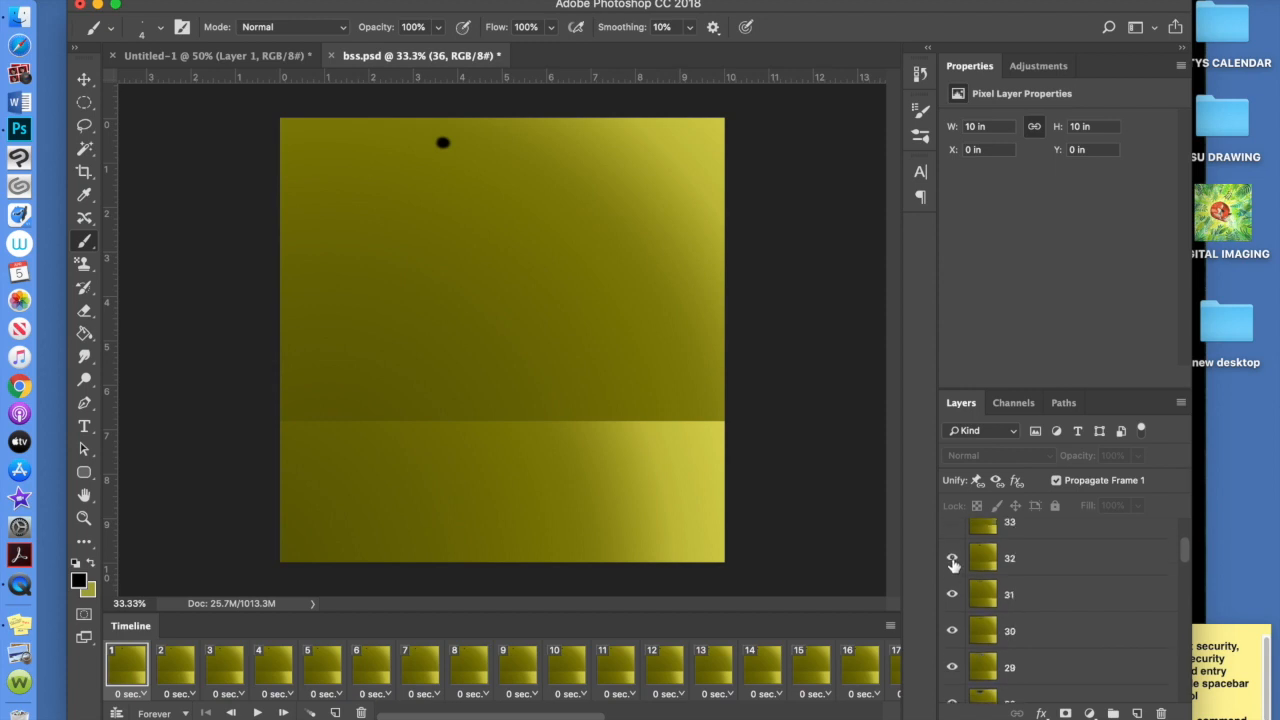
{"action": "scroll", "coordinate": [953, 563], "scroll_direction": "up", "scroll_amount": 1}
{"action": "left_click", "coordinate": [952, 562]}
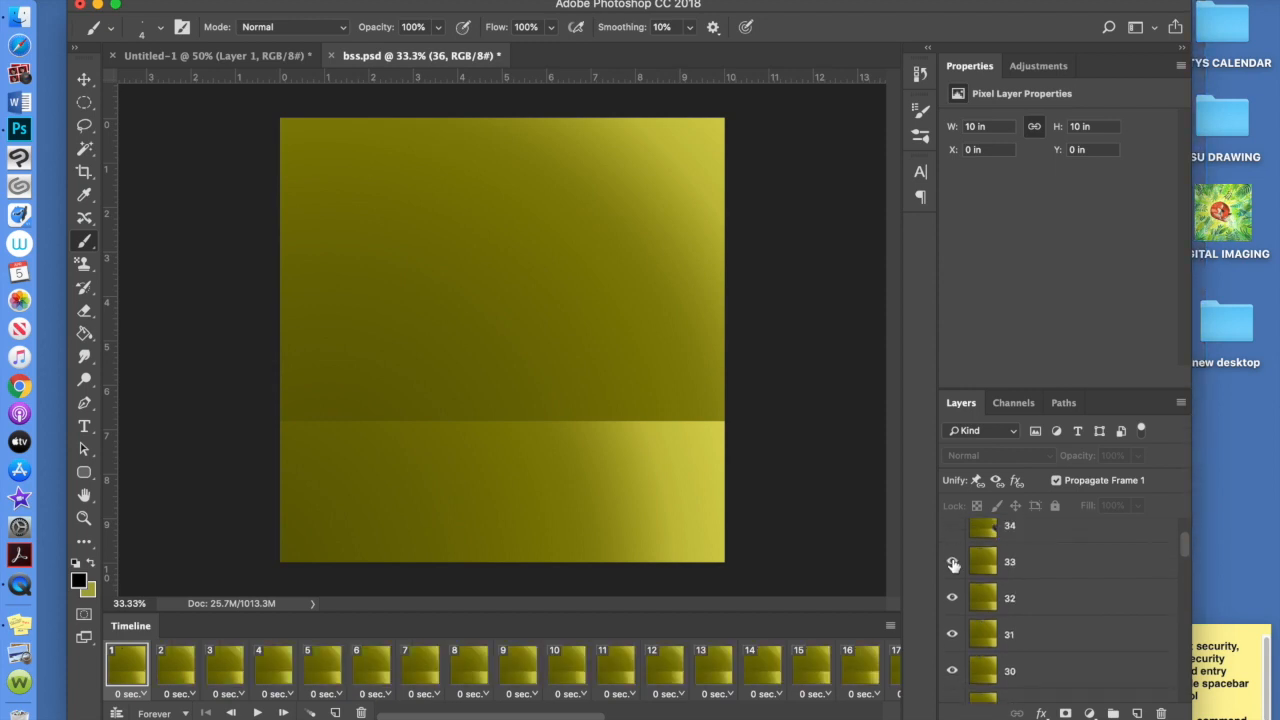
{"action": "scroll", "coordinate": [953, 563], "scroll_direction": "up", "scroll_amount": 1}
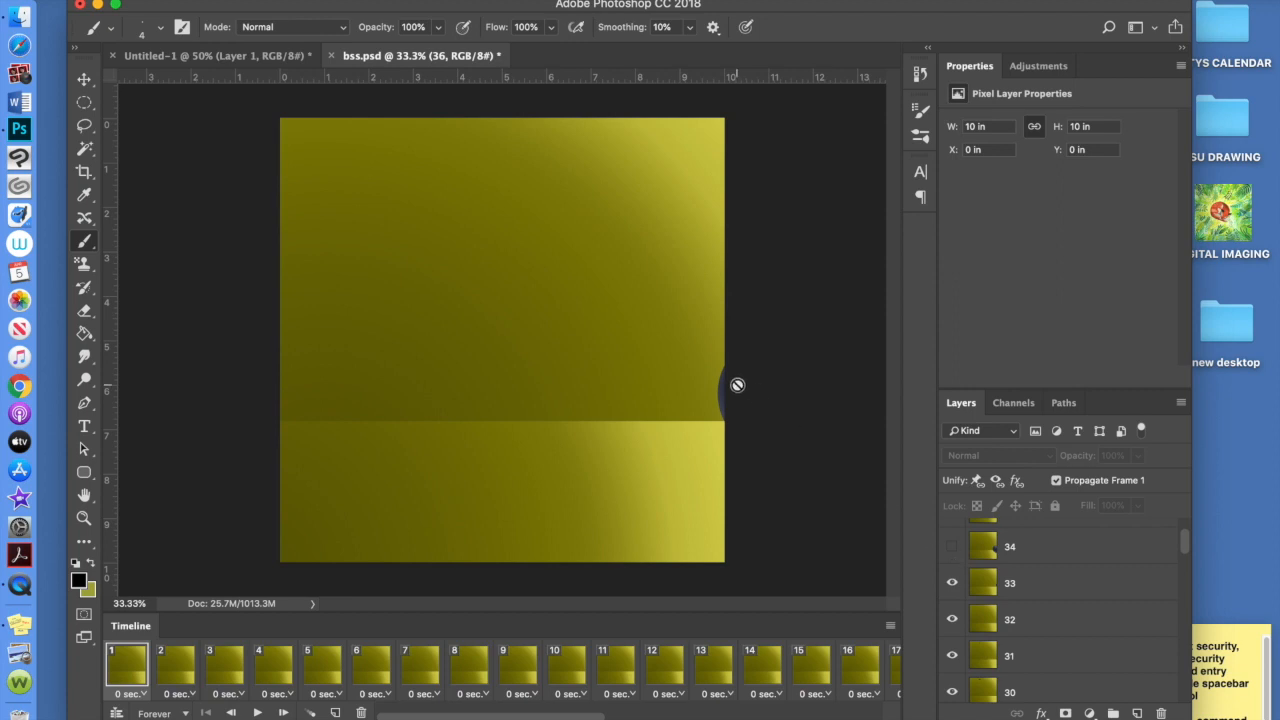
{"action": "left_click", "coordinate": [950, 549]}
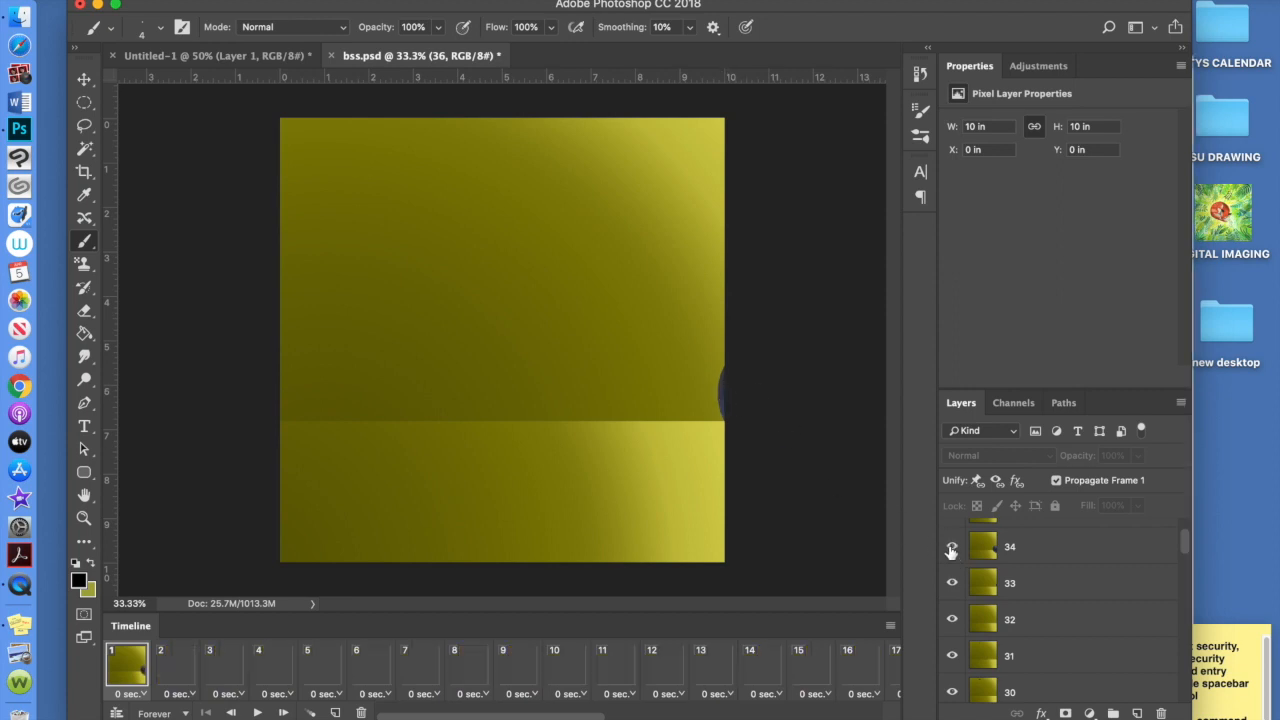
{"action": "scroll", "coordinate": [950, 553], "scroll_direction": "up", "scroll_amount": 1}
{"action": "scroll", "coordinate": [950, 553], "scroll_direction": "up", "scroll_amount": 1}
{"action": "left_click", "coordinate": [952, 574]}
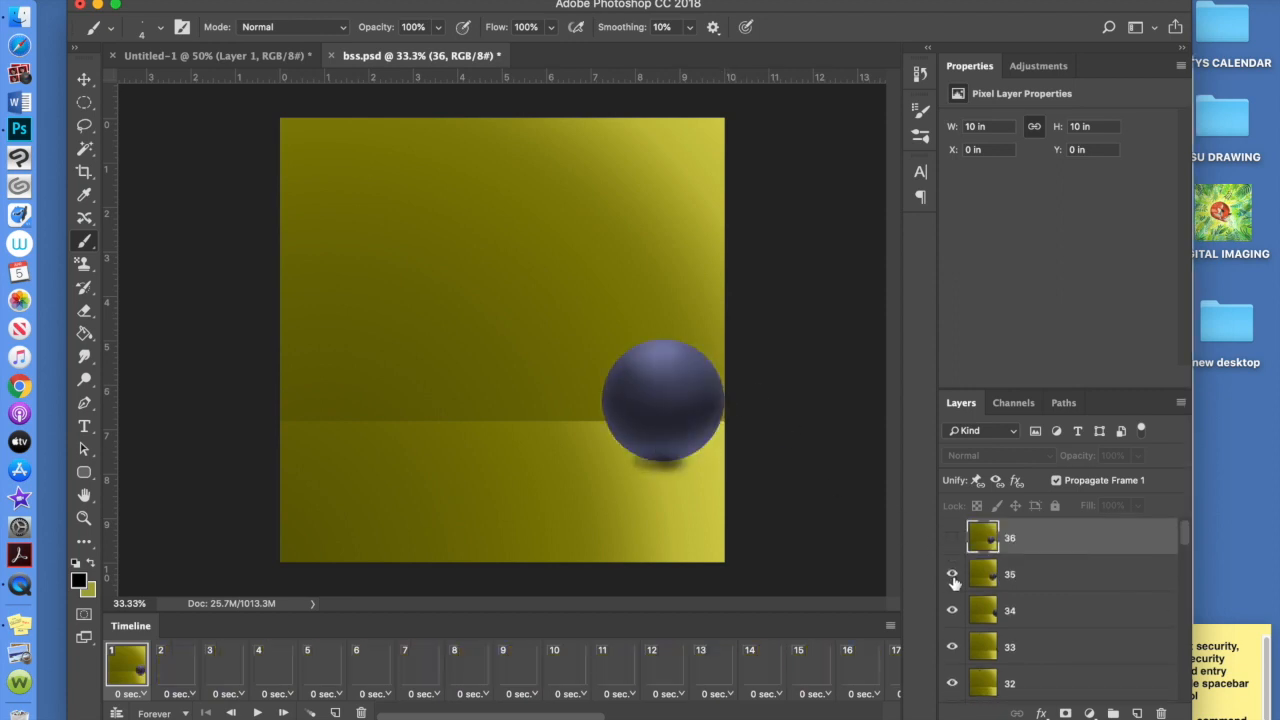
{"action": "left_click", "coordinate": [952, 539]}
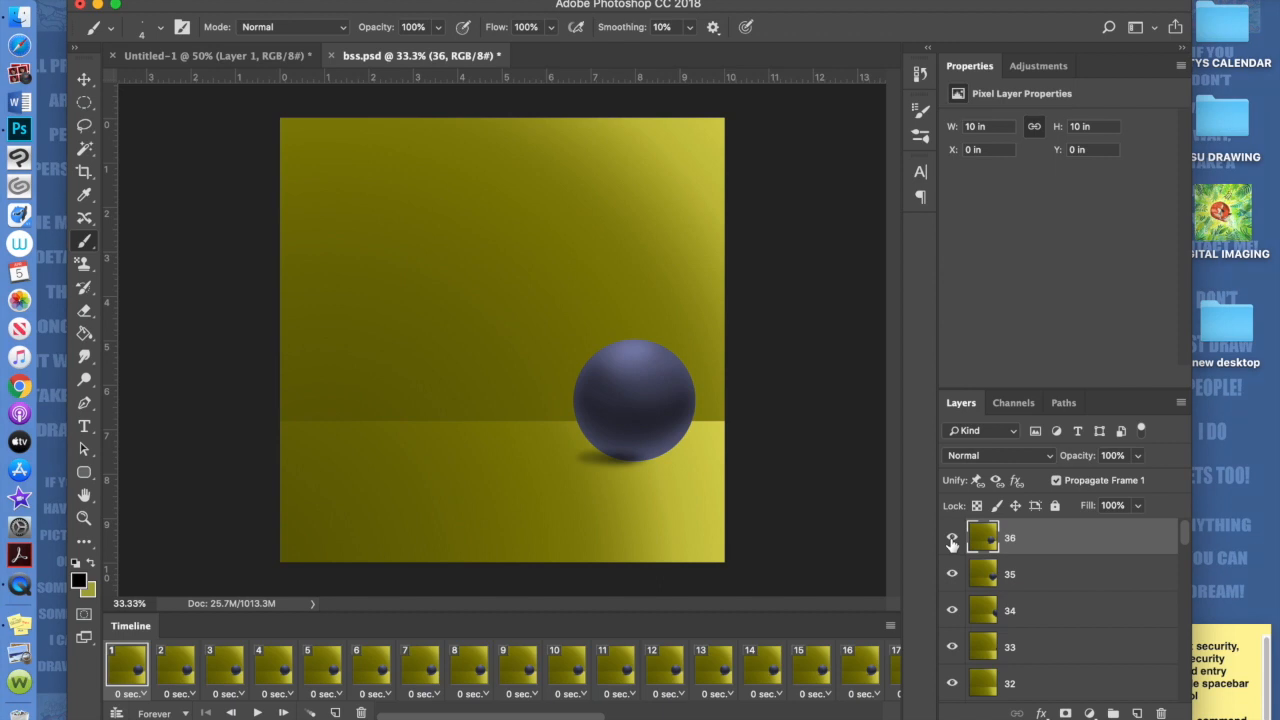
Hide layers 36 down to 22 in frame 1
{"action": "left_click", "coordinate": [952, 540]}
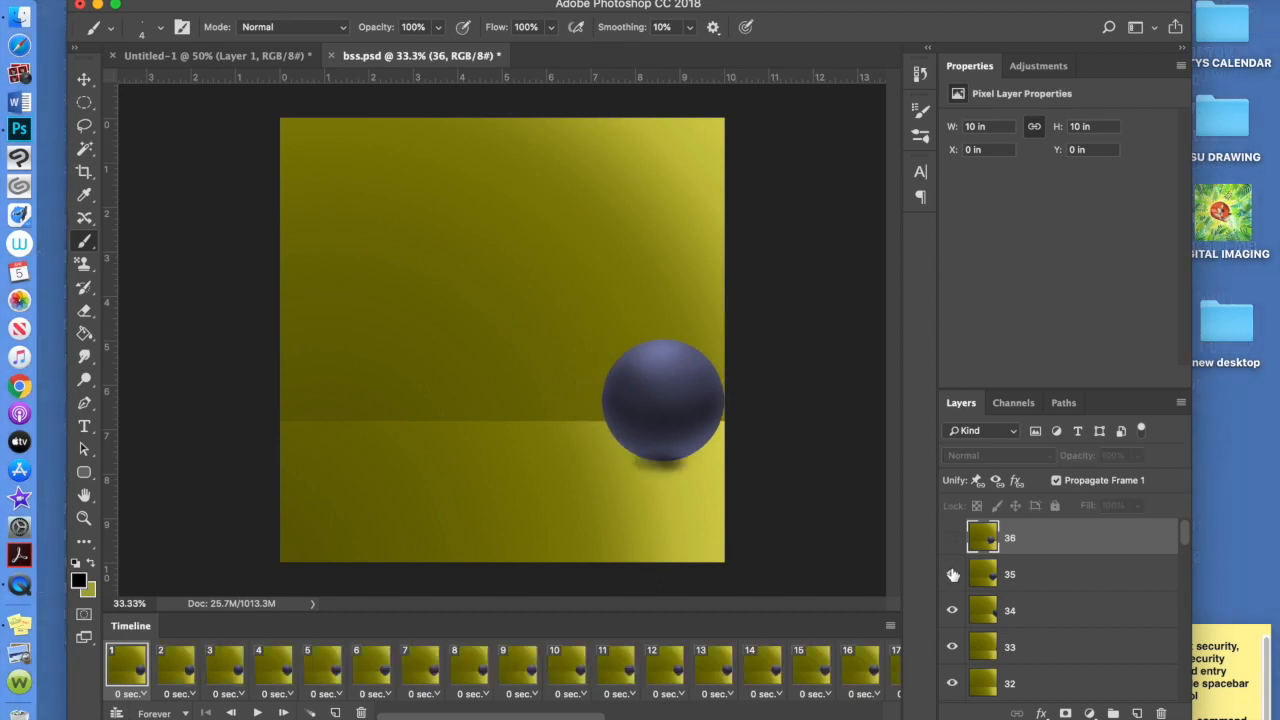
{"action": "left_click", "coordinate": [952, 574]}
{"action": "left_click", "coordinate": [952, 610]}
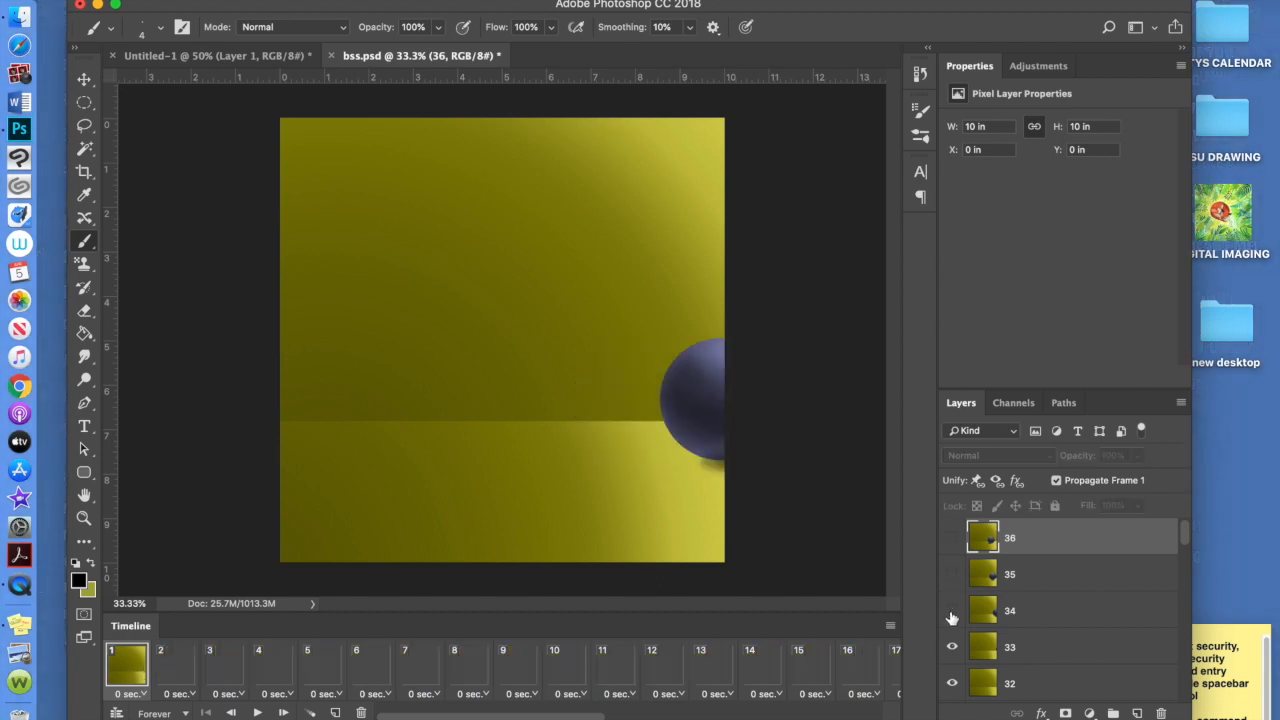
{"action": "left_click", "coordinate": [952, 647]}
{"action": "left_click", "coordinate": [952, 684]}
{"action": "scroll", "coordinate": [953, 660], "scroll_direction": "down", "scroll_amount": 4}
{"action": "left_click", "coordinate": [953, 601]}
{"action": "left_click", "coordinate": [953, 638]}
{"action": "scroll", "coordinate": [954, 650], "scroll_direction": "down", "scroll_amount": 2}
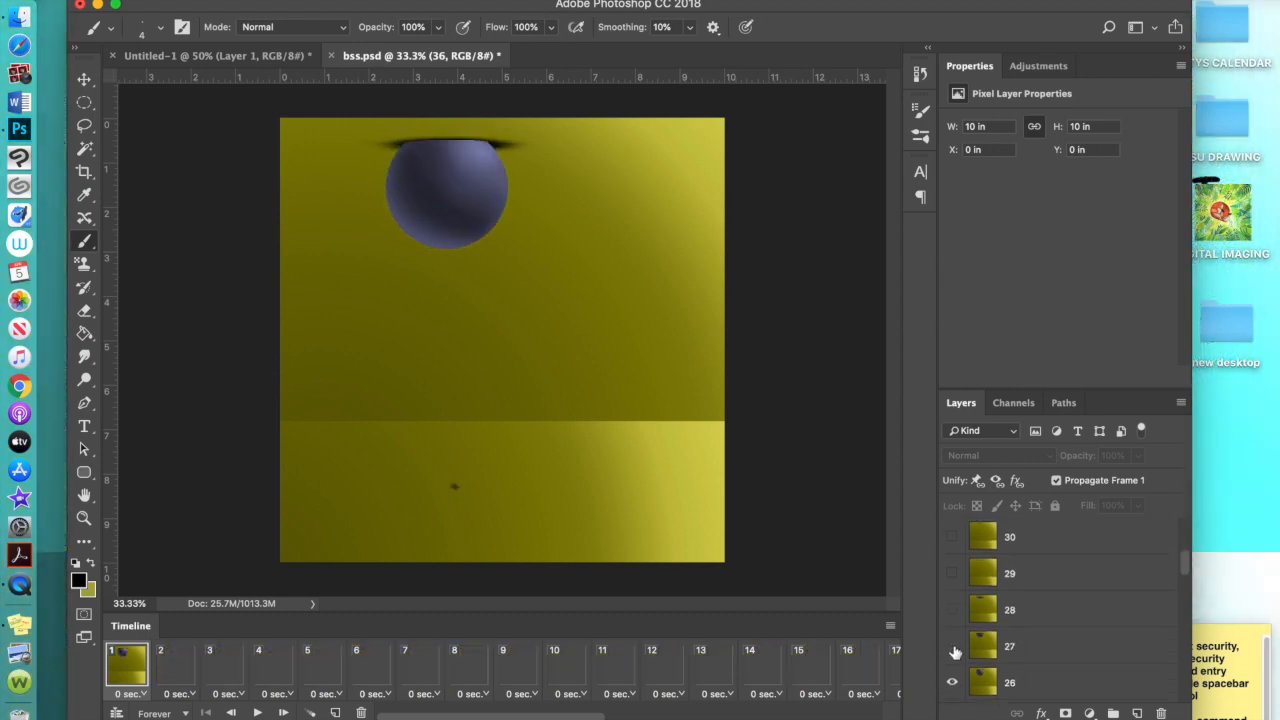
{"action": "left_click", "coordinate": [953, 648]}
{"action": "scroll", "coordinate": [953, 650], "scroll_direction": "down", "scroll_amount": 4}
{"action": "left_click", "coordinate": [953, 589]}
{"action": "left_click", "coordinate": [953, 625]}
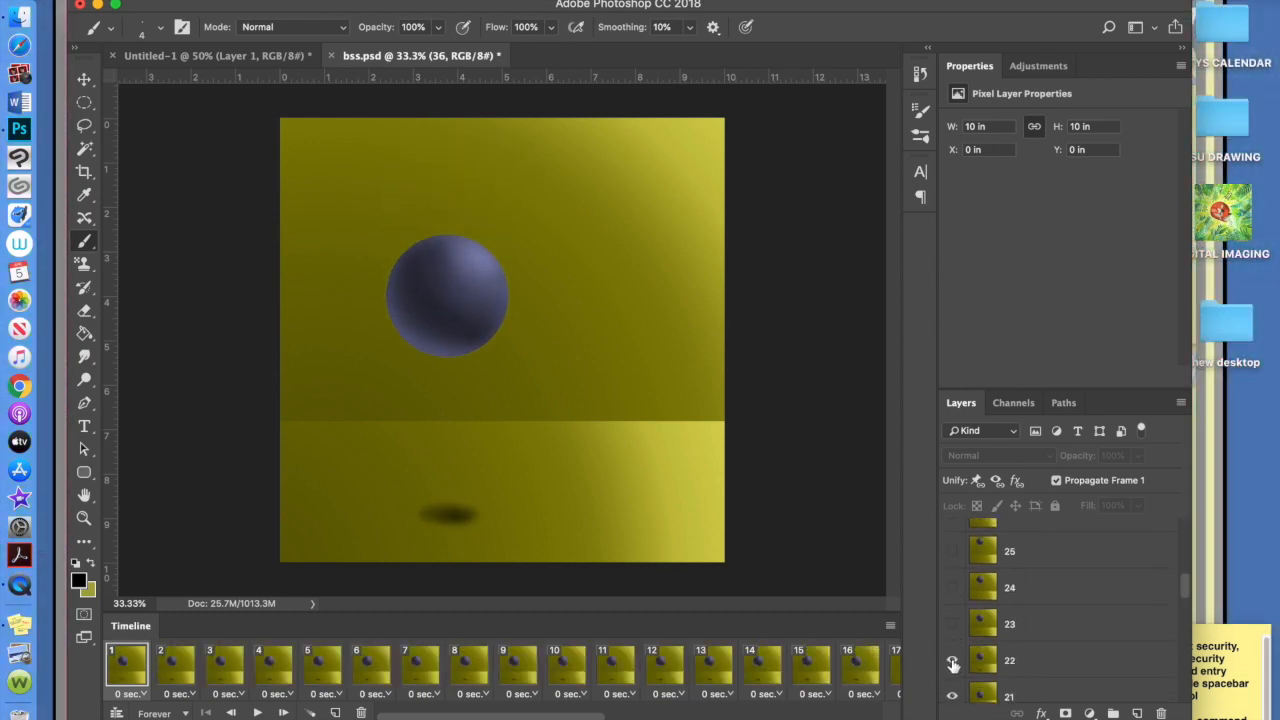
{"action": "left_click", "coordinate": [952, 661]}
{"action": "scroll", "coordinate": [953, 600], "scroll_direction": "down", "scroll_amount": 4}
Hide layers 21 down to 11 in frame 1
{"action": "left_click", "coordinate": [952, 545]}
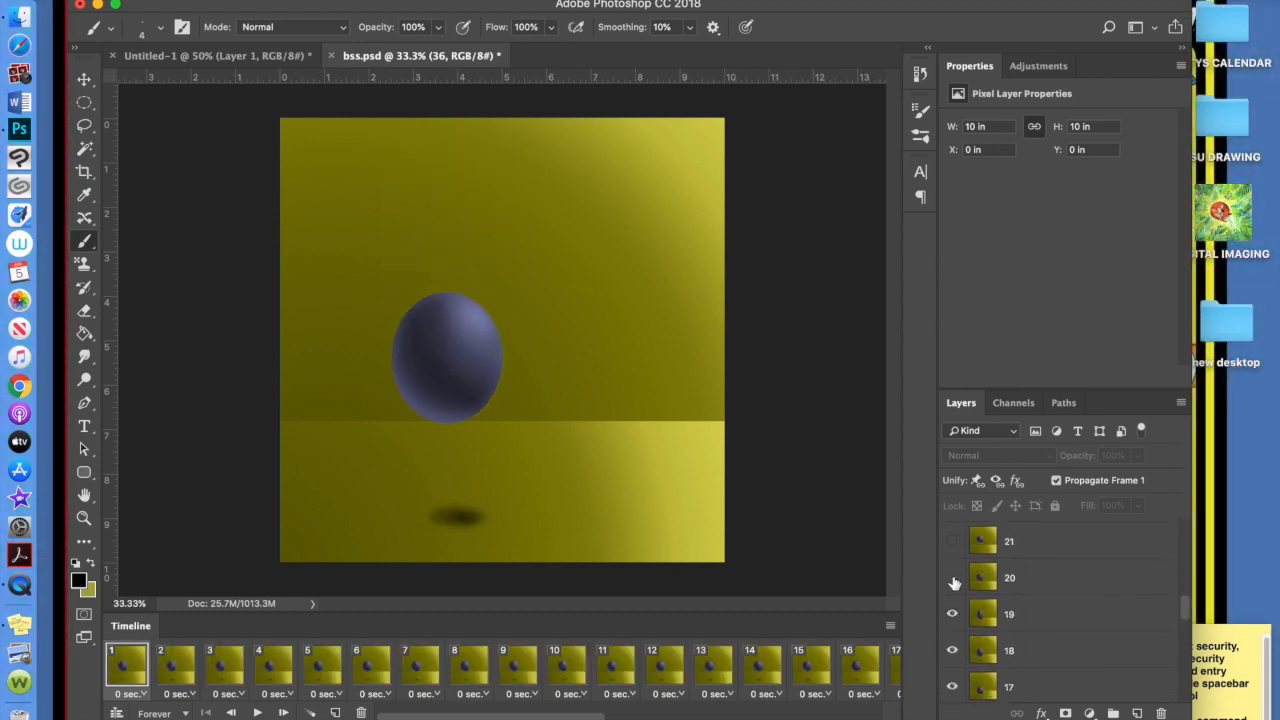
{"action": "left_click", "coordinate": [952, 577]}
{"action": "left_click", "coordinate": [952, 614]}
{"action": "left_click", "coordinate": [952, 650]}
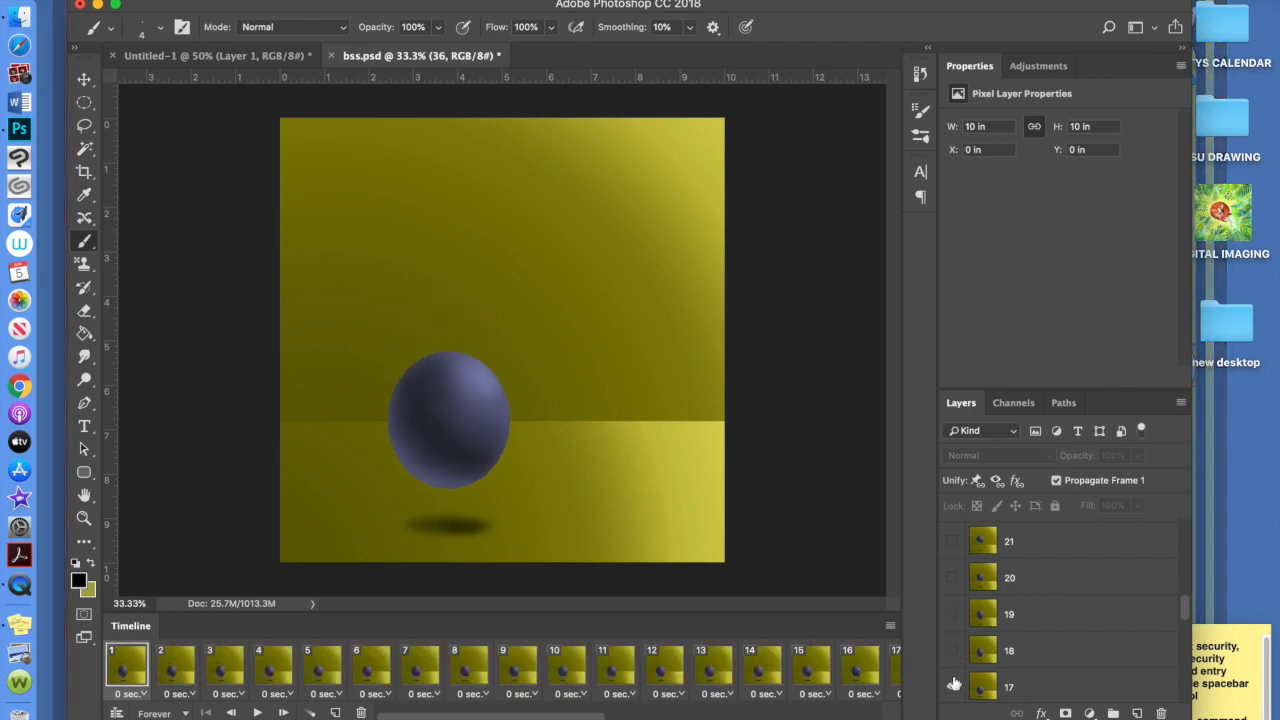
{"action": "left_click", "coordinate": [953, 684]}
{"action": "scroll", "coordinate": [953, 640], "scroll_direction": "down", "scroll_amount": 4}
{"action": "left_click", "coordinate": [953, 561]}
{"action": "left_click", "coordinate": [953, 597]}
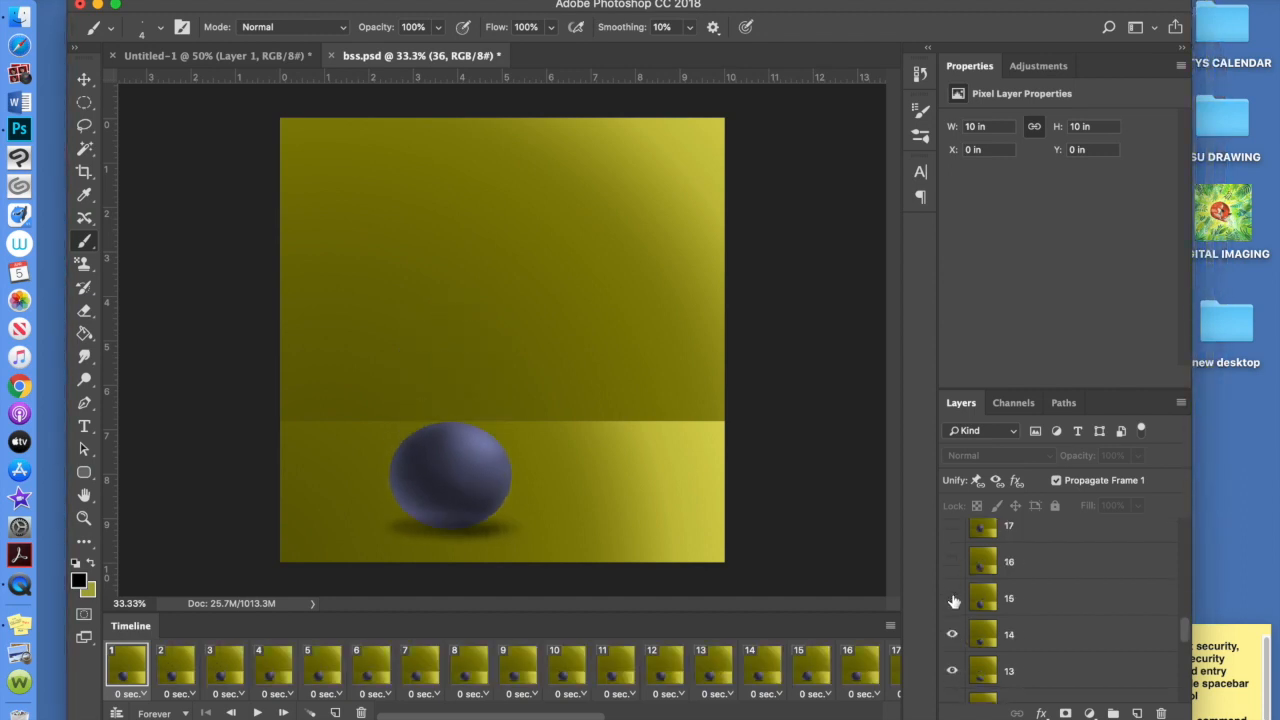
{"action": "left_click", "coordinate": [953, 634]}
{"action": "scroll", "coordinate": [957, 563], "scroll_direction": "down", "scroll_amount": 3}
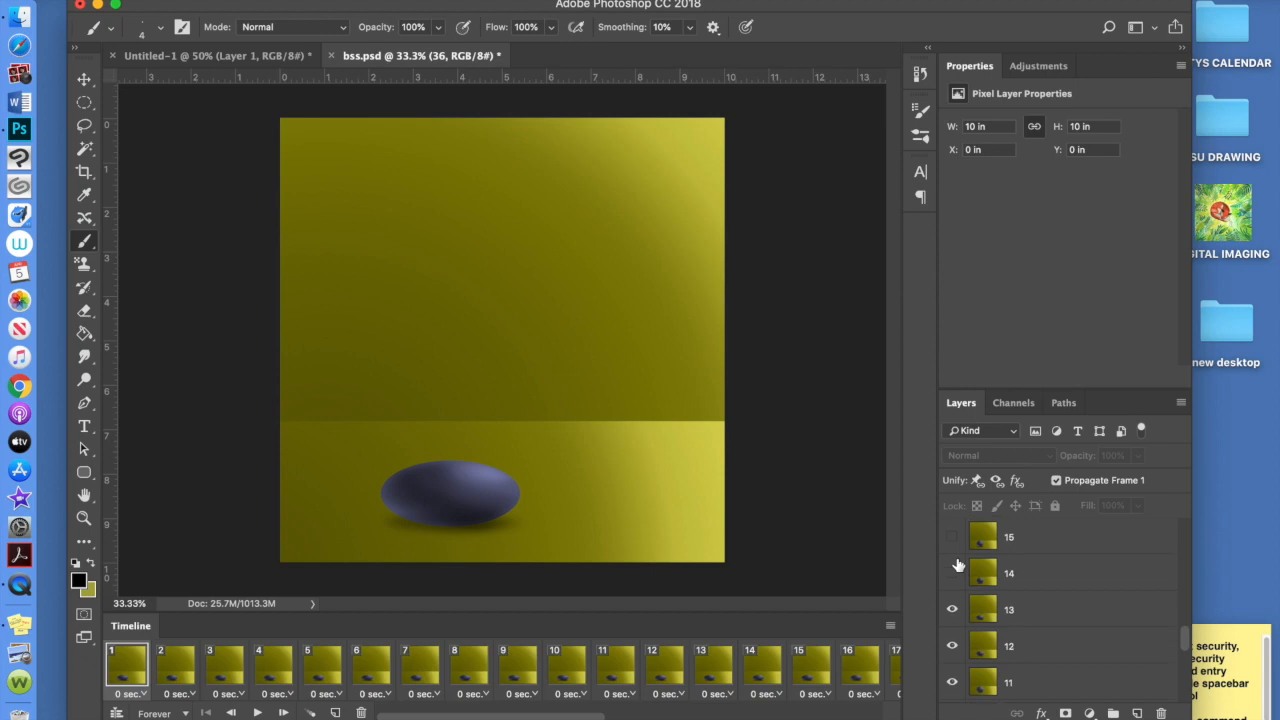
{"action": "left_click", "coordinate": [953, 546]}
{"action": "left_click", "coordinate": [953, 582]}
{"action": "left_click", "coordinate": [953, 618]}
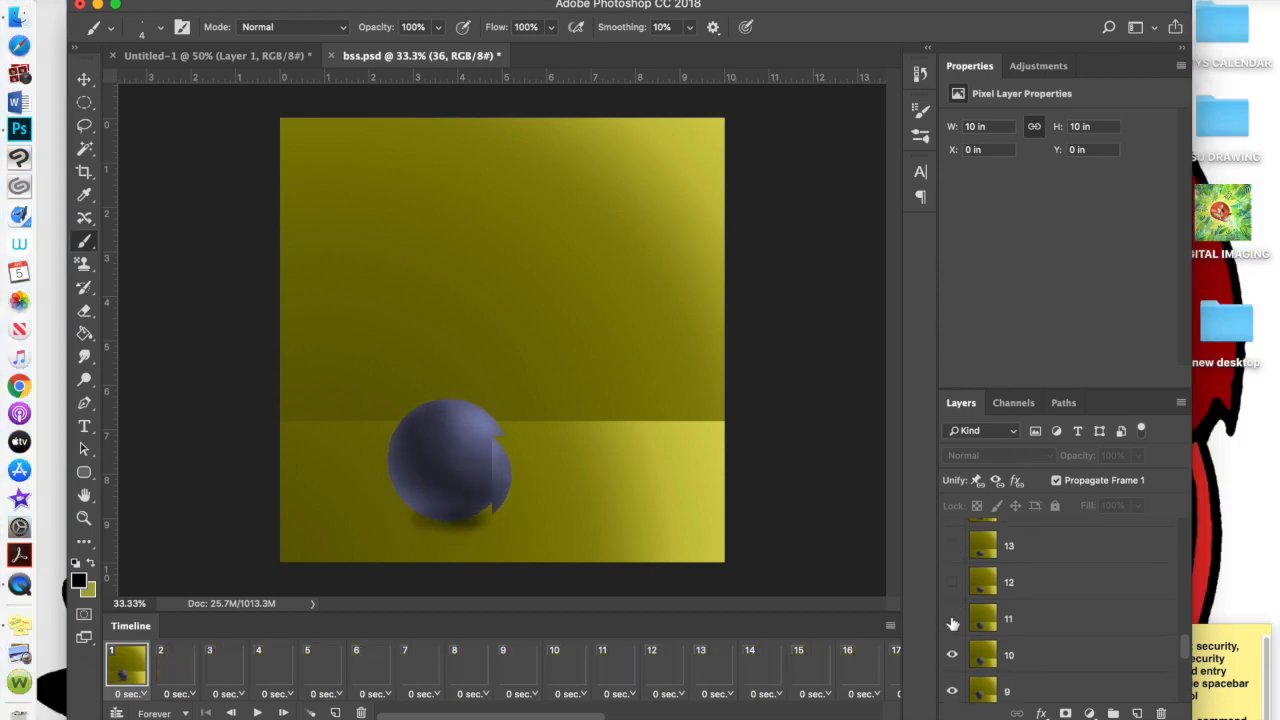
Hide layers 10 down to 2, leaving only layer 1's empty room visible
{"action": "scroll", "coordinate": [951, 590], "scroll_direction": "down", "scroll_amount": 3}
{"action": "left_click", "coordinate": [951, 541]}
{"action": "left_click", "coordinate": [952, 577]}
{"action": "left_click", "coordinate": [952, 613]}
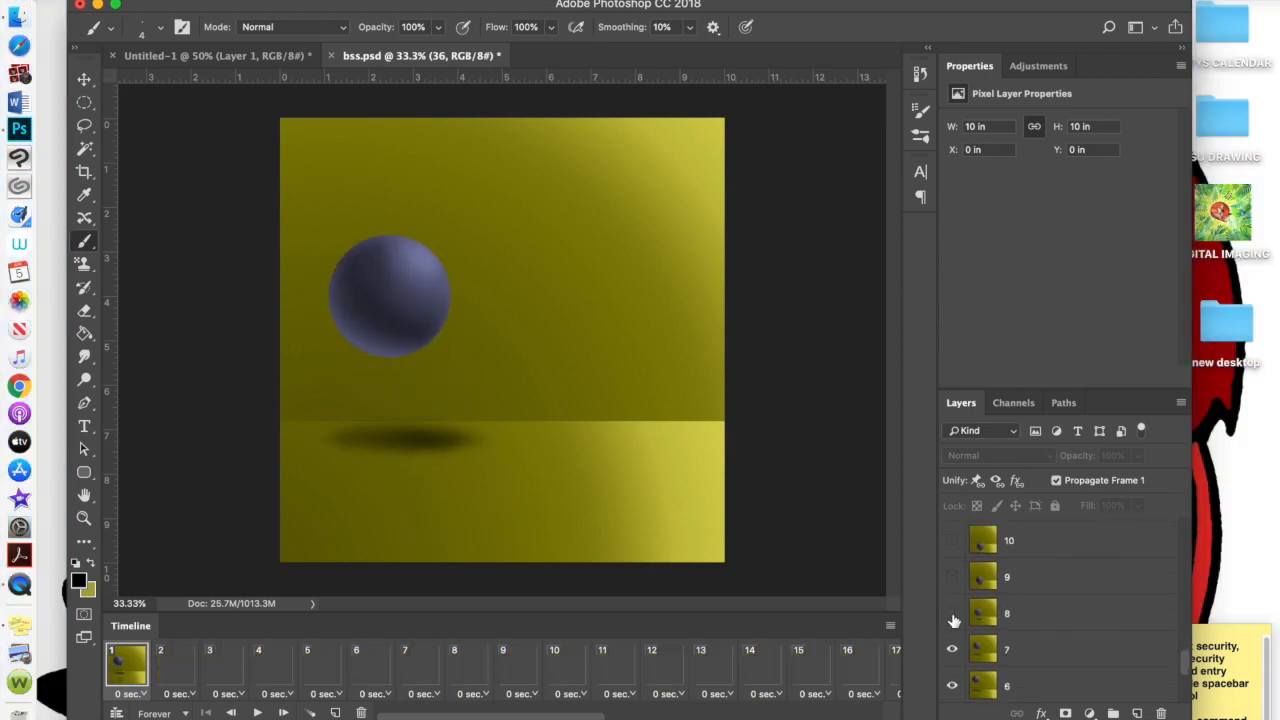
{"action": "scroll", "coordinate": [955, 575], "scroll_direction": "down", "scroll_amount": 2}
{"action": "left_click", "coordinate": [955, 572]}
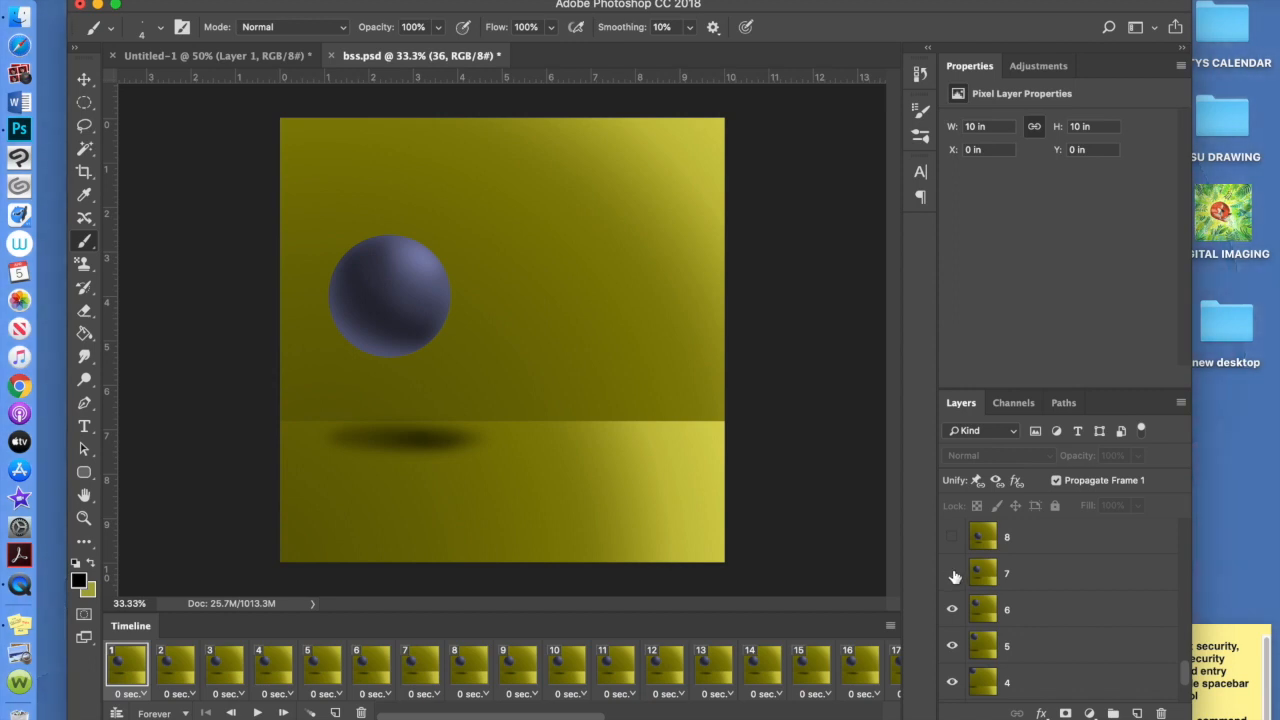
{"action": "left_click", "coordinate": [955, 614]}
{"action": "left_click", "coordinate": [952, 646]}
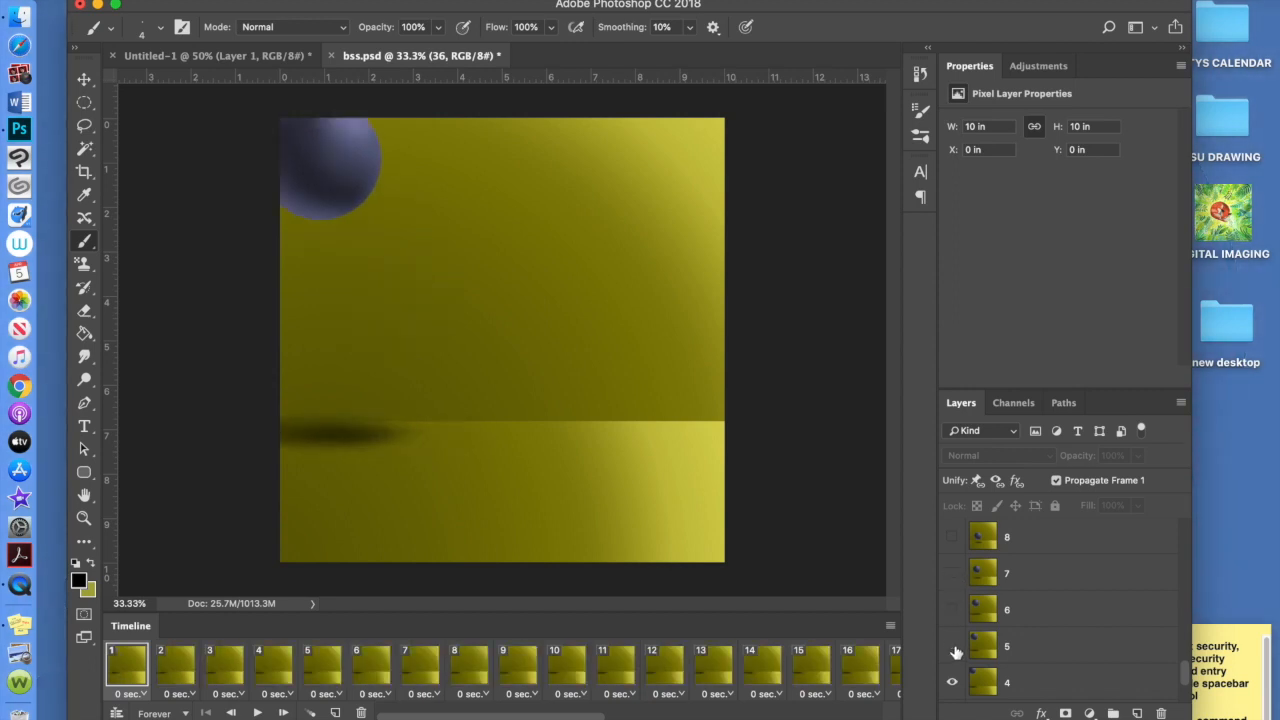
{"action": "scroll", "coordinate": [954, 650], "scroll_direction": "down", "scroll_amount": 2}
{"action": "left_click", "coordinate": [952, 604]}
{"action": "left_click", "coordinate": [952, 638]}
{"action": "scroll", "coordinate": [954, 645], "scroll_direction": "down", "scroll_amount": 1}
{"action": "left_click", "coordinate": [953, 650]}
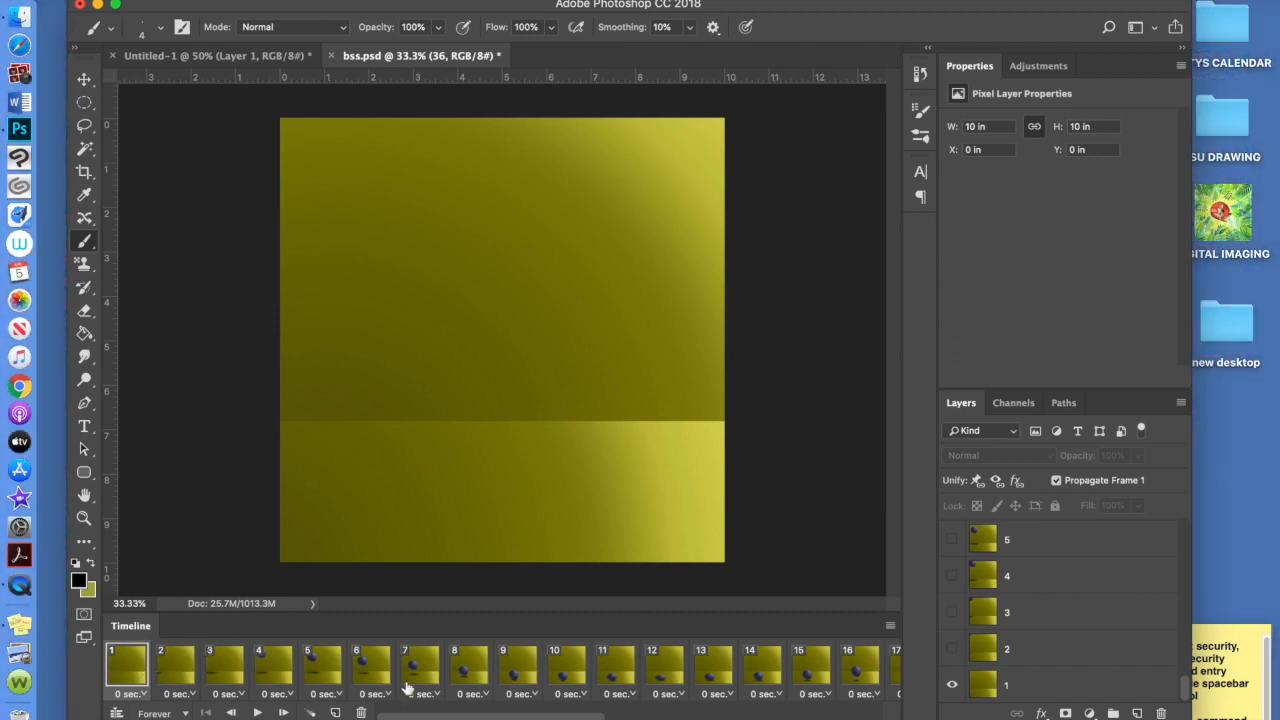
Leave frame 1's delay unchanged, set looping to Forever, and bring up the Timeline flyout menu
{"action": "left_click", "coordinate": [141, 694]}
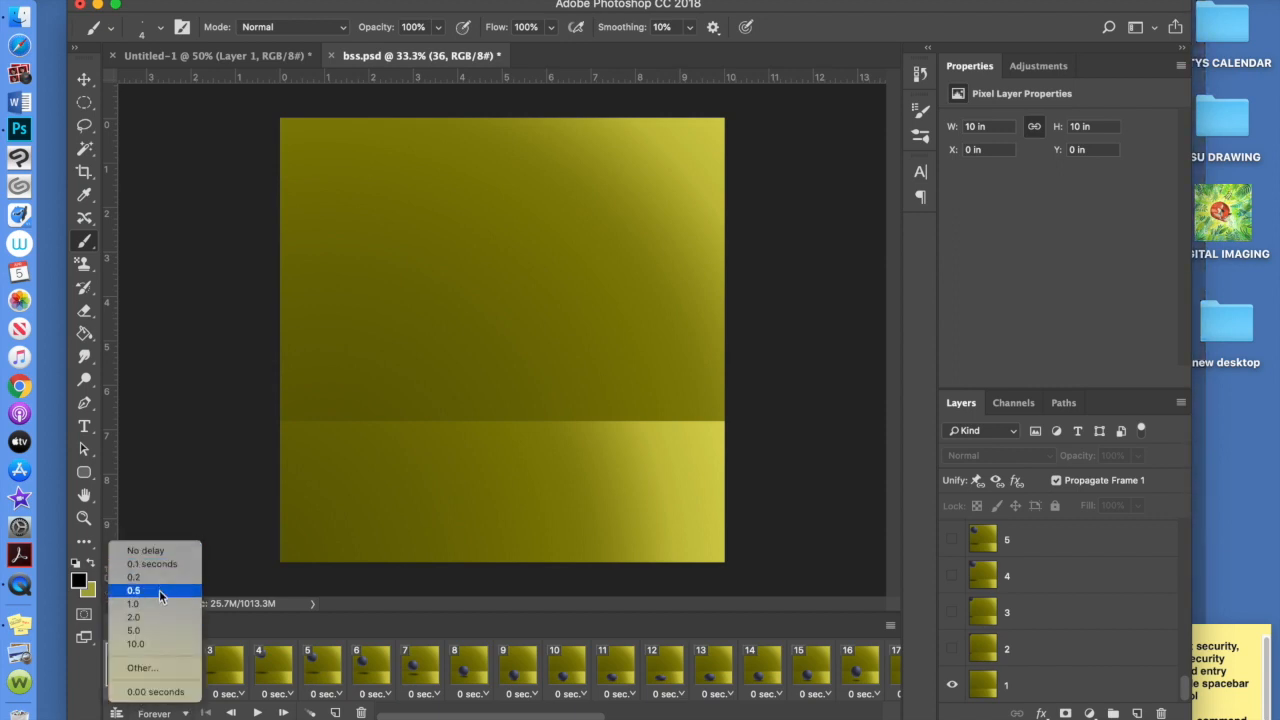
{"action": "left_click", "coordinate": [366, 632]}
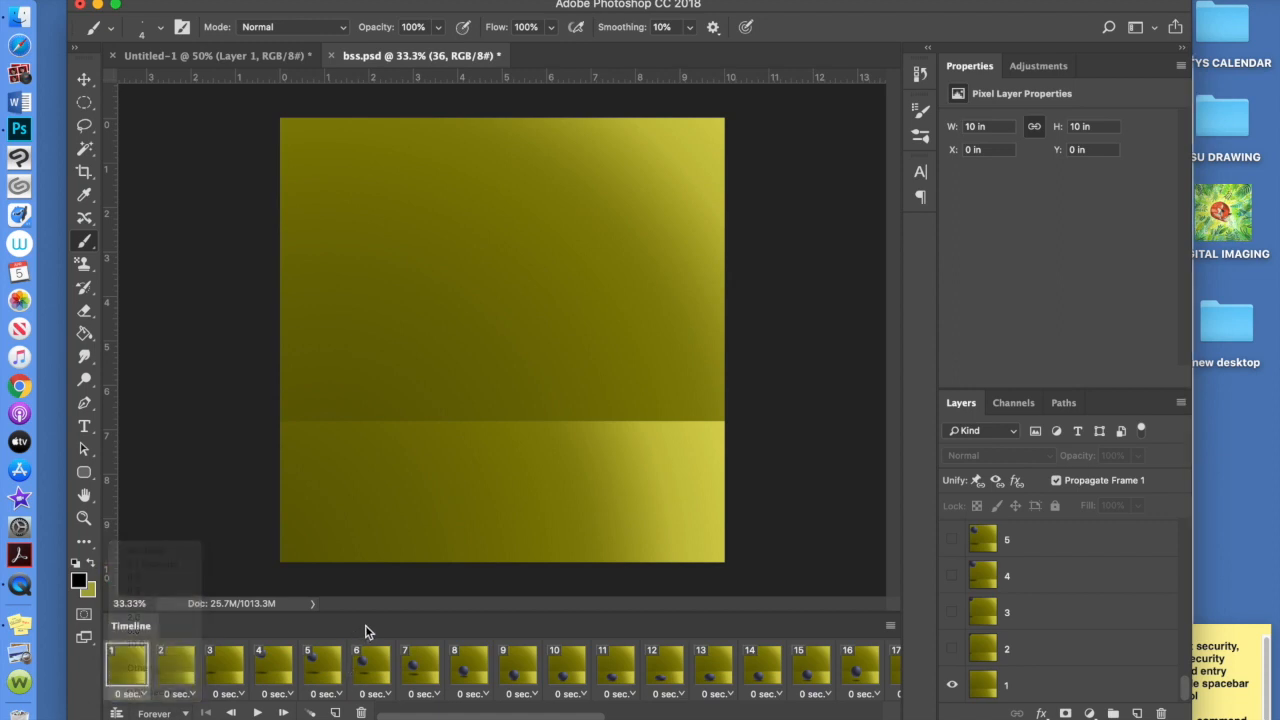
{"action": "left_click", "coordinate": [178, 713]}
{"action": "left_click", "coordinate": [178, 709]}
{"action": "left_click", "coordinate": [891, 628]}
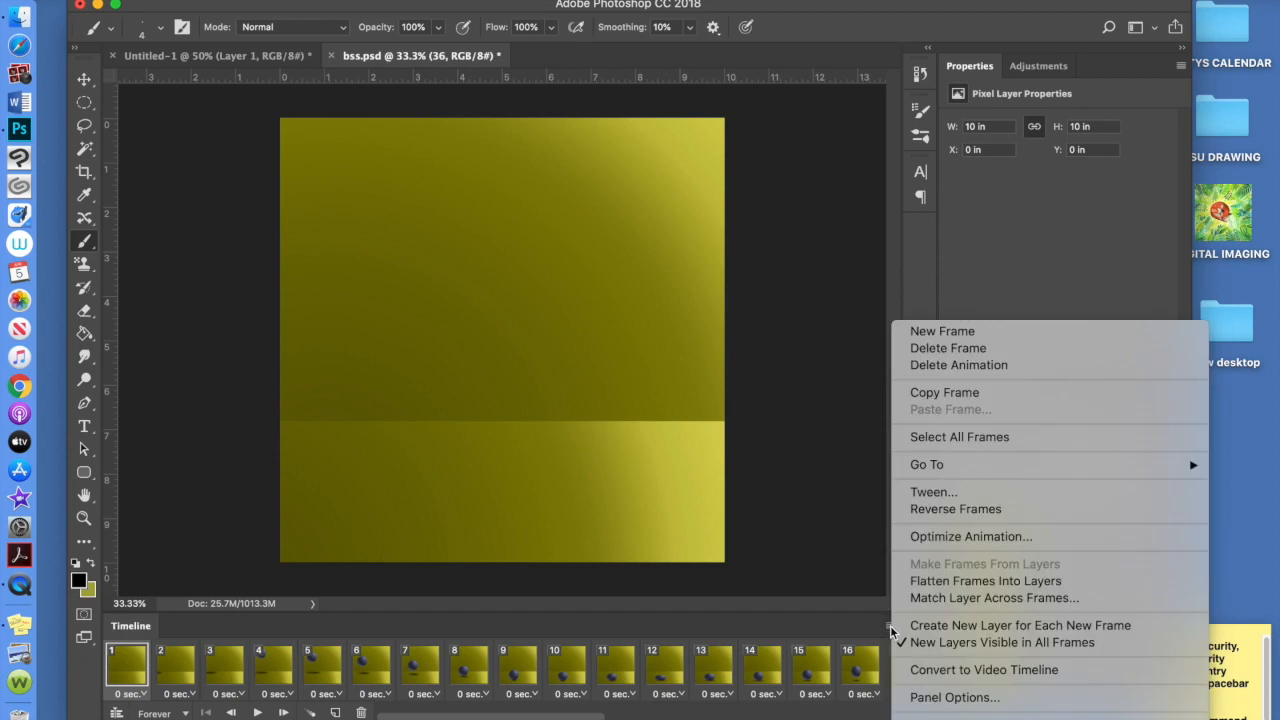
Close the flyout, play and stop the bouncing-ball preview, and go to frame 1
{"action": "left_click", "coordinate": [890, 627]}
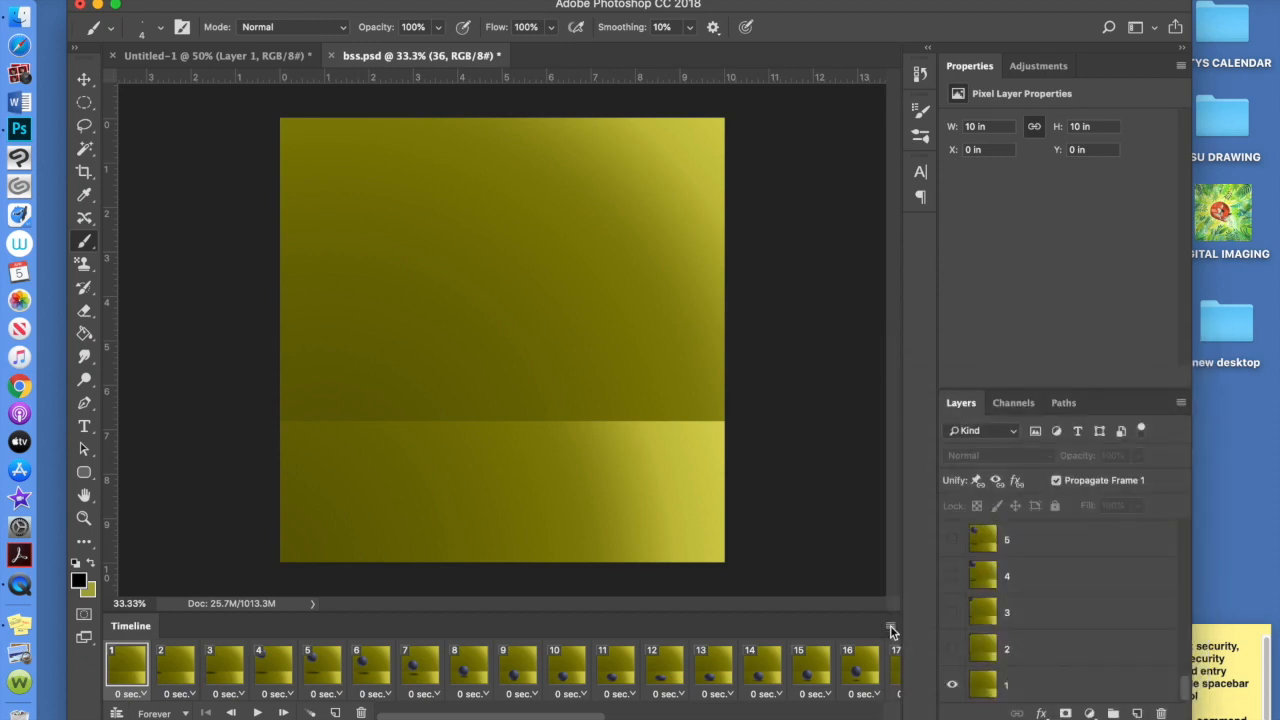
{"action": "left_click", "coordinate": [258, 712]}
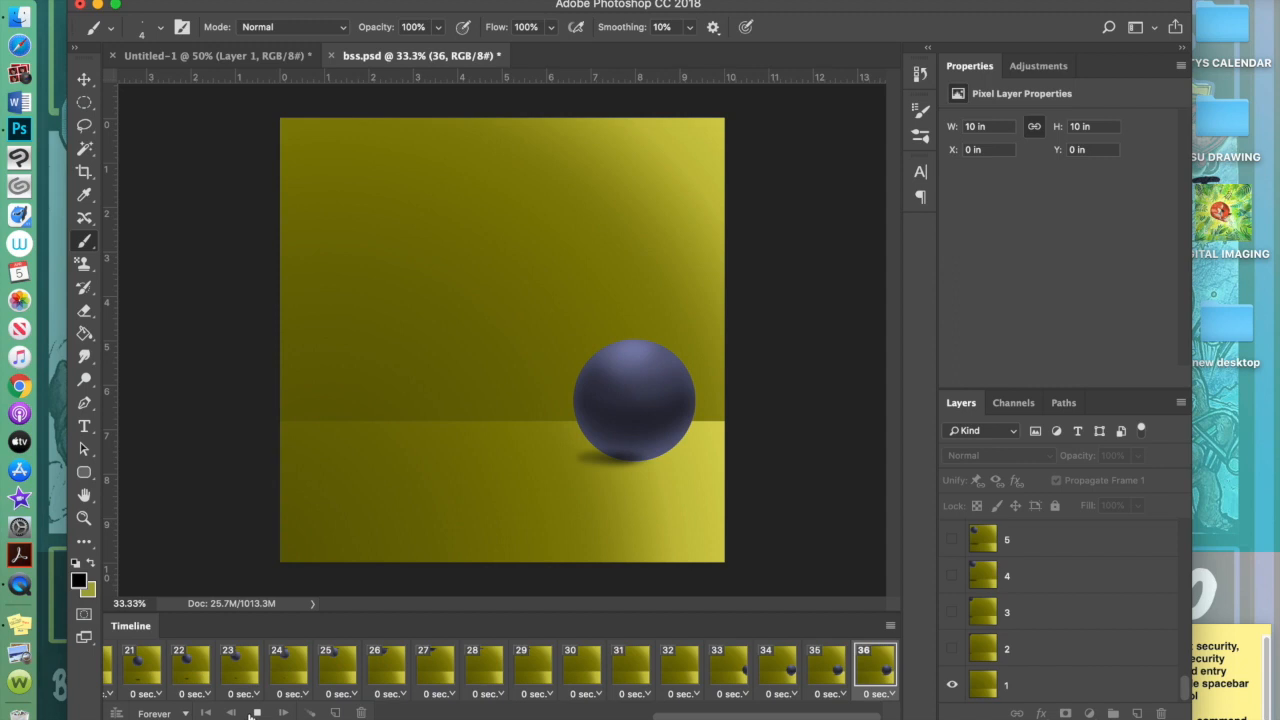
{"action": "left_click", "coordinate": [257, 713]}
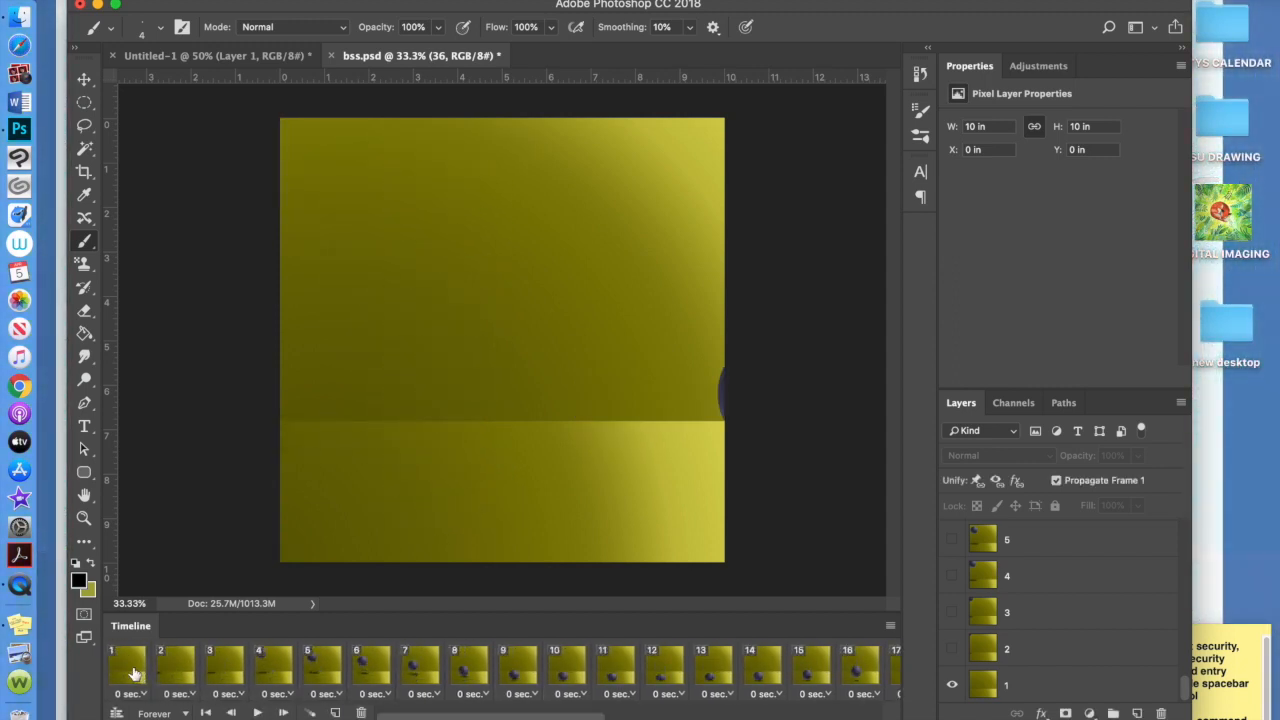
{"action": "left_click", "coordinate": [135, 675]}
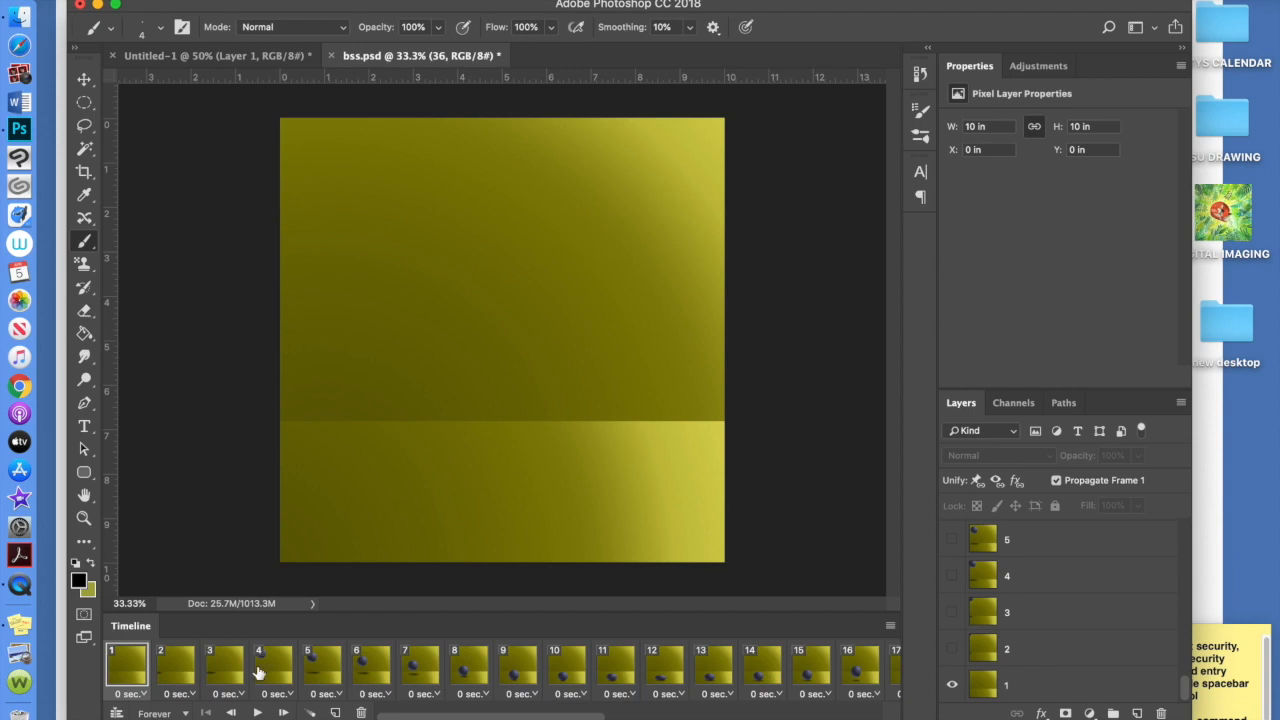
Step through frames 5 to 9 to check the descending ball, then return to frame 1
{"action": "left_click", "coordinate": [322, 672]}
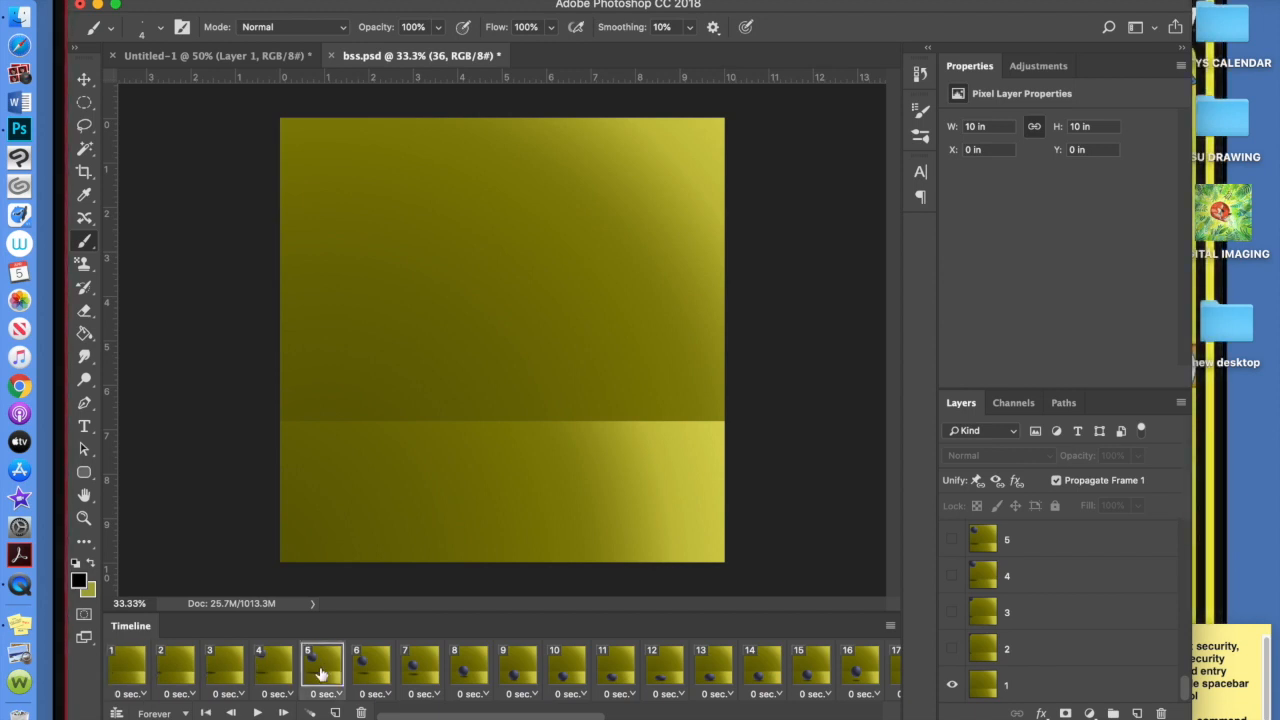
{"action": "left_click", "coordinate": [366, 671]}
{"action": "left_click", "coordinate": [428, 670]}
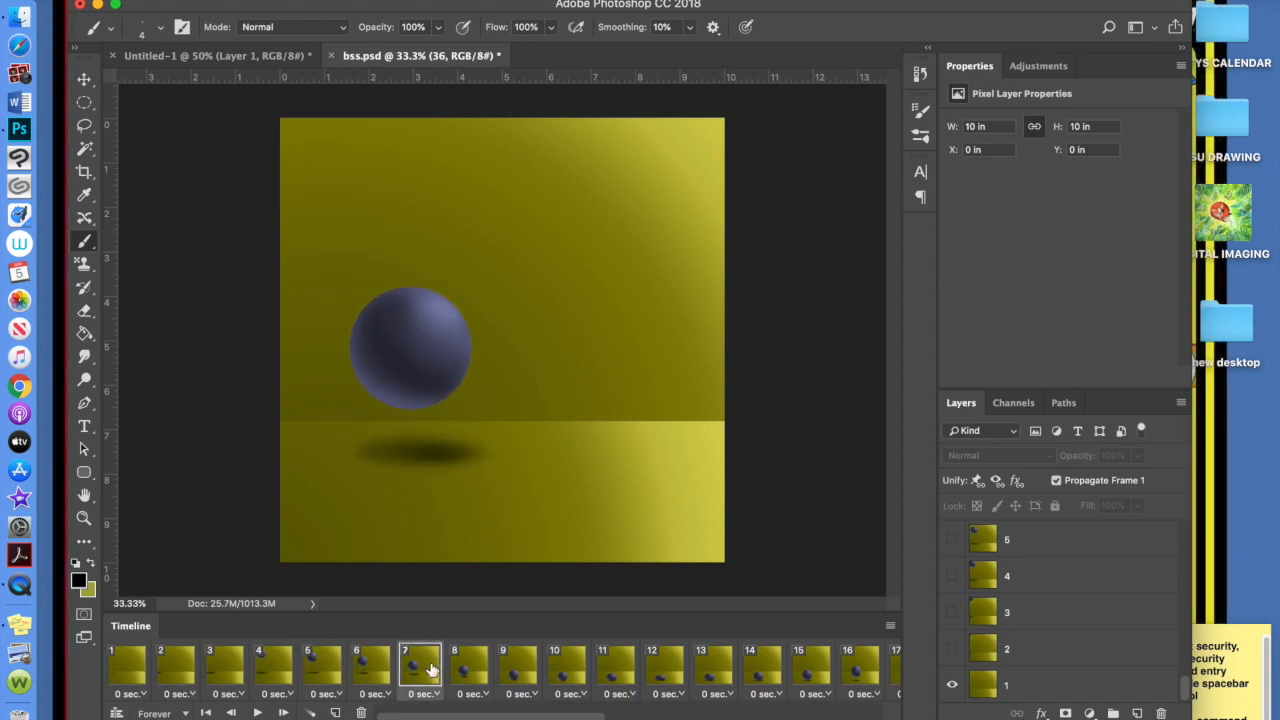
{"action": "left_click", "coordinate": [468, 672]}
{"action": "left_click", "coordinate": [515, 672]}
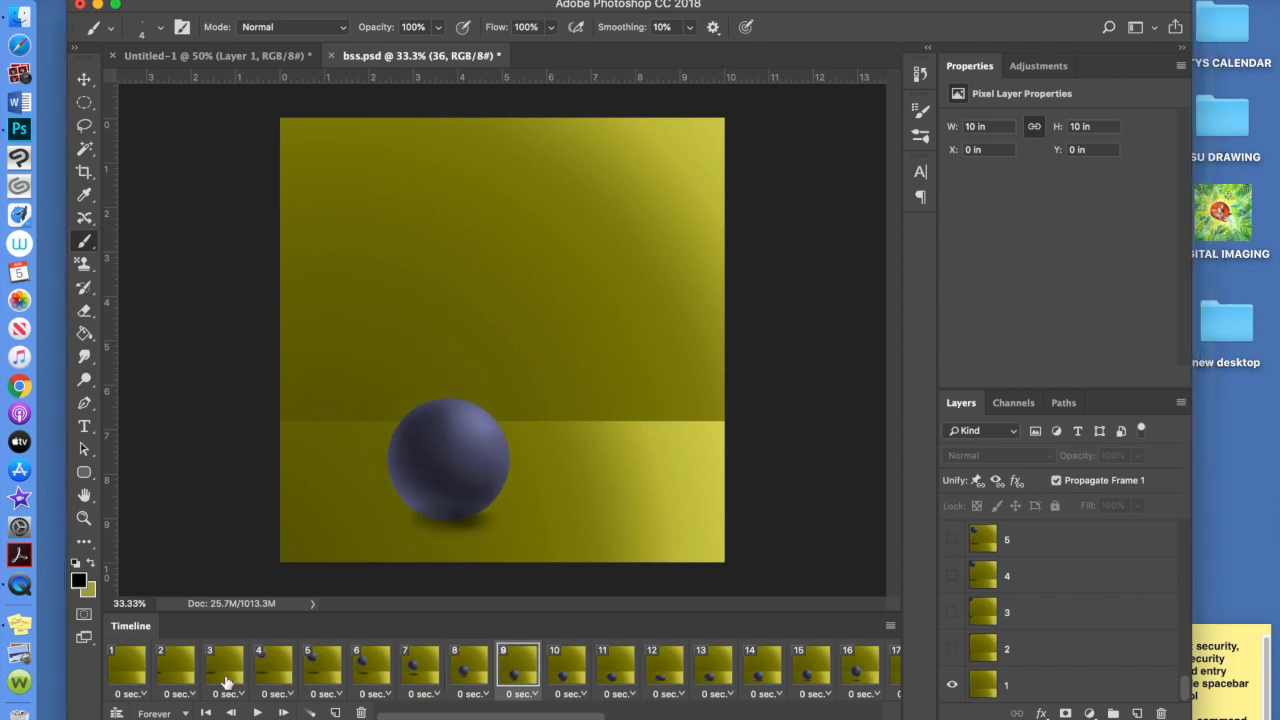
{"action": "left_click", "coordinate": [122, 672]}
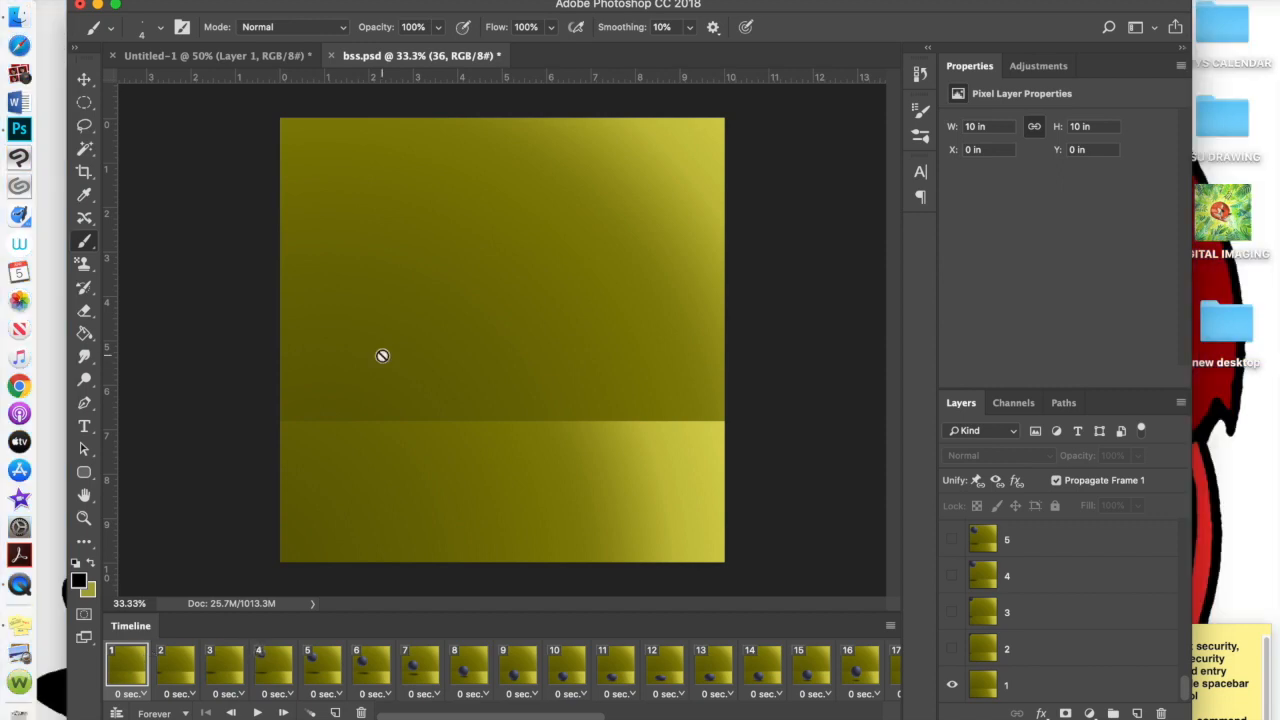
{"action": "left_click", "coordinate": [311, 713]}
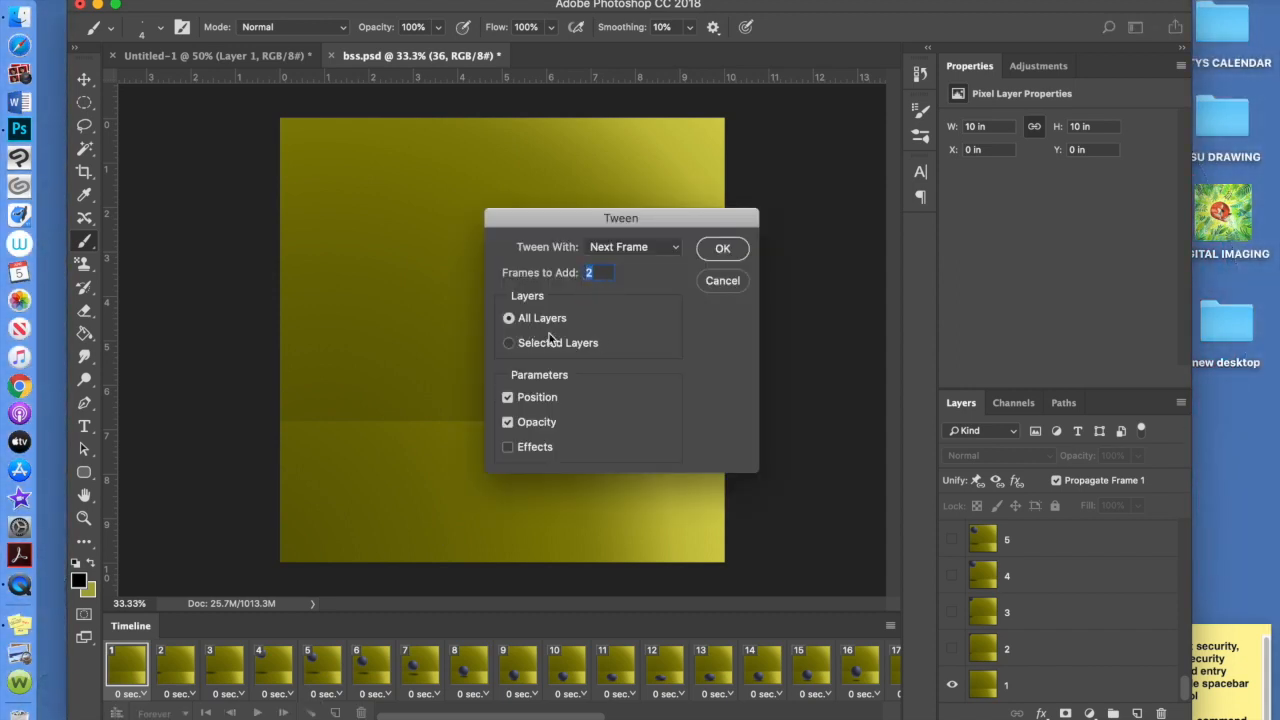
{"action": "left_click", "coordinate": [722, 280]}
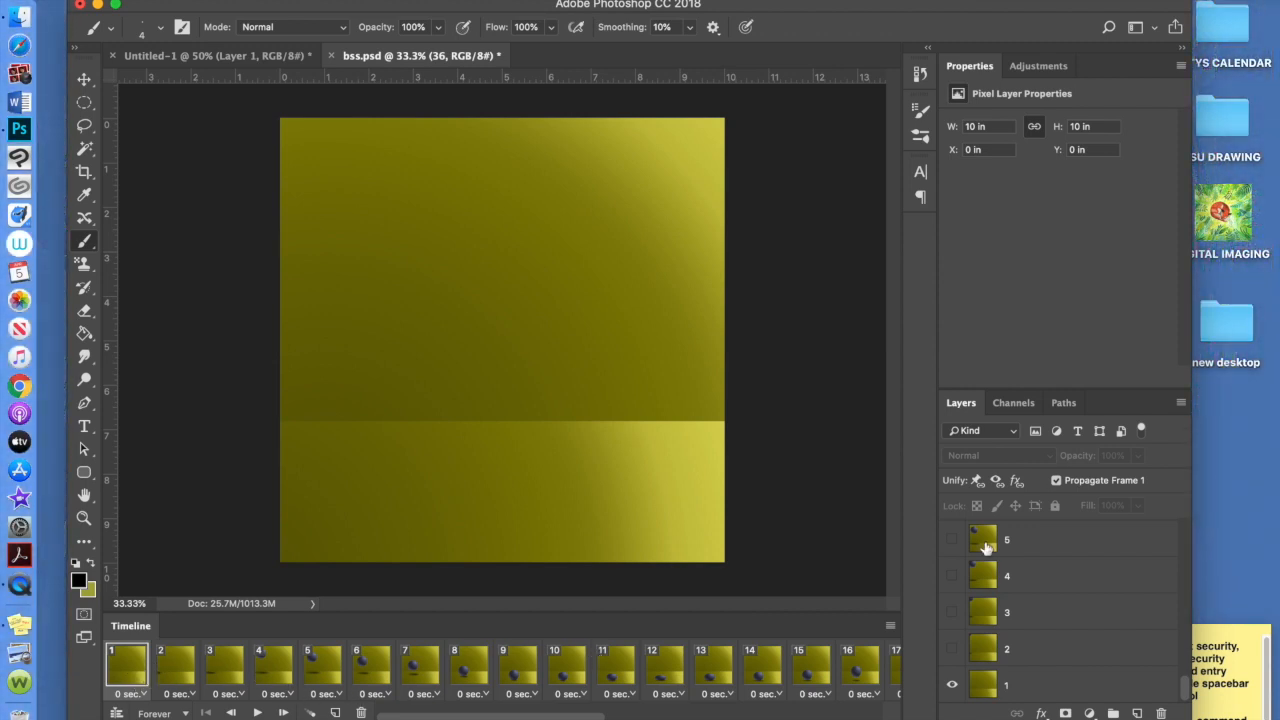
{"action": "scroll", "coordinate": [985, 547], "scroll_direction": "up", "scroll_amount": 2}
{"action": "scroll", "coordinate": [1069, 569], "scroll_direction": "down", "scroll_amount": 1}
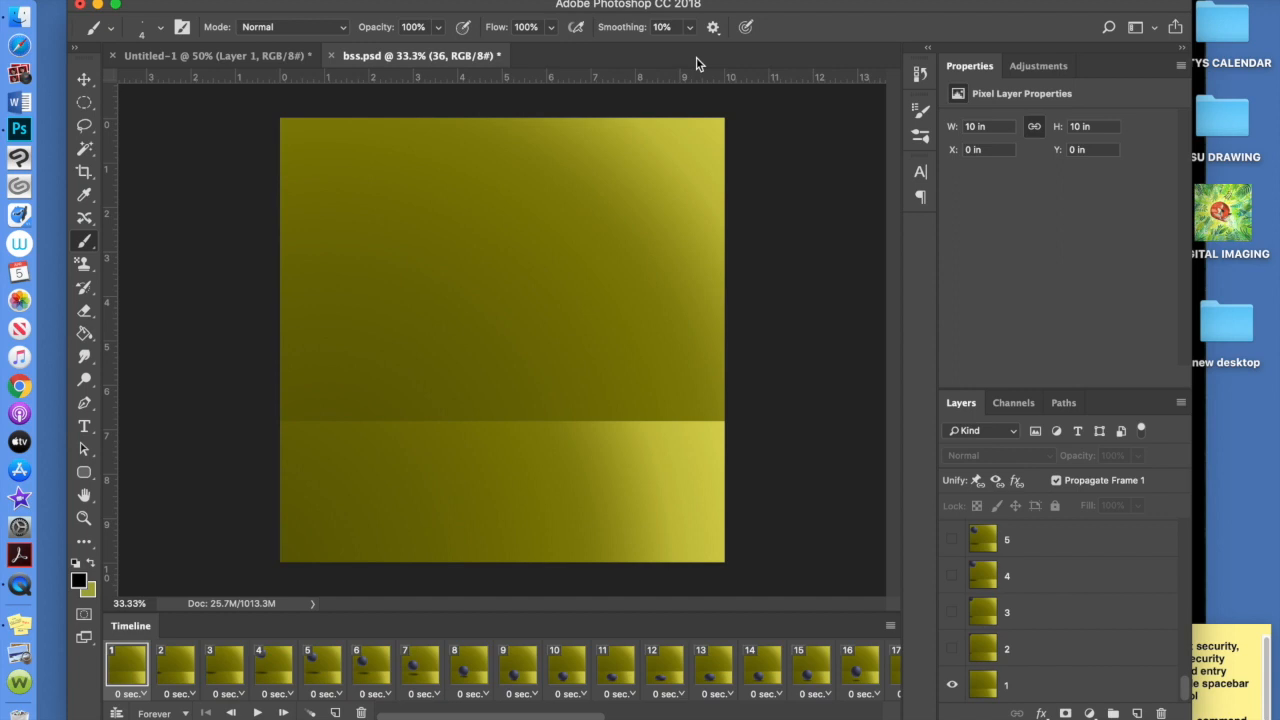
Start playback so the ball bounces through the yellow room in a Forever loop
{"action": "left_click", "coordinate": [257, 713]}
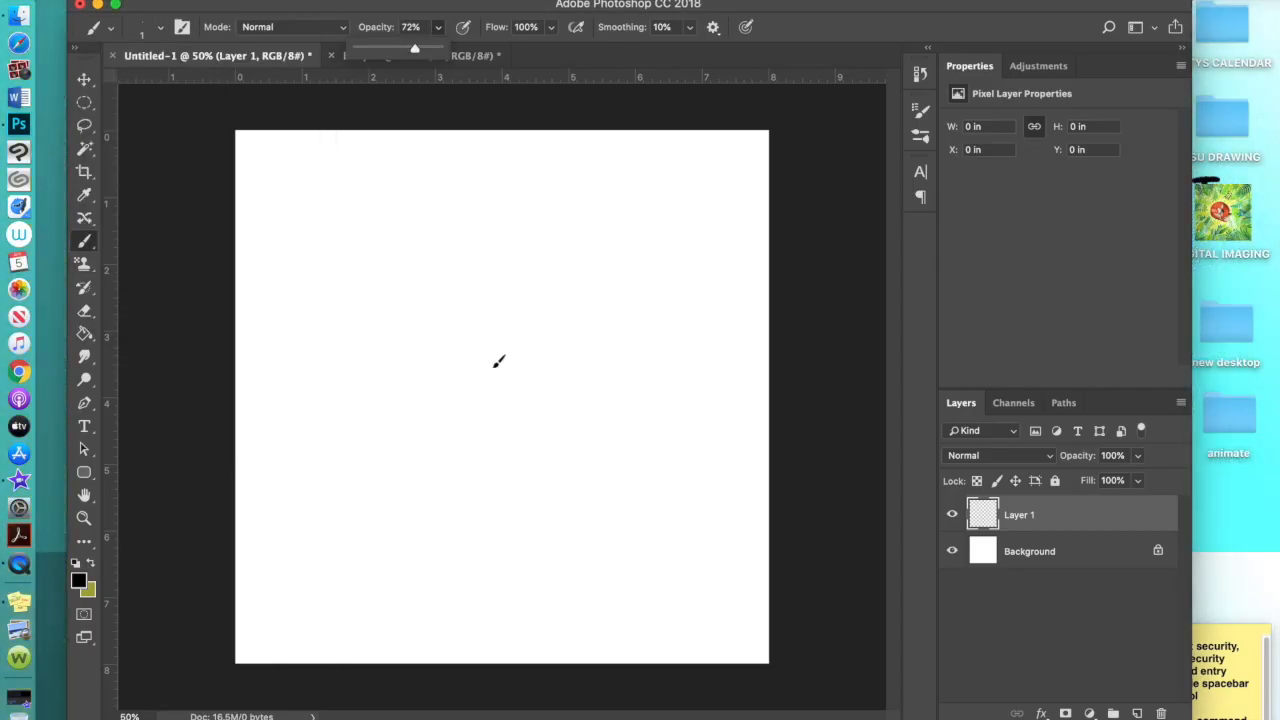
Sketch a whale outline, then Free Transform it lower, taller and wider on the canvas
{"action": "mouse_move", "coordinate": [545, 288]}
{"action": "left_mouse_down"}
{"action": "mouse_move", "coordinate": [380, 429]}
{"action": "mouse_move", "coordinate": [646, 316]}
{"action": "mouse_move", "coordinate": [749, 337]}
{"action": "mouse_move", "coordinate": [409, 418]}
{"action": "left_mouse_up"}
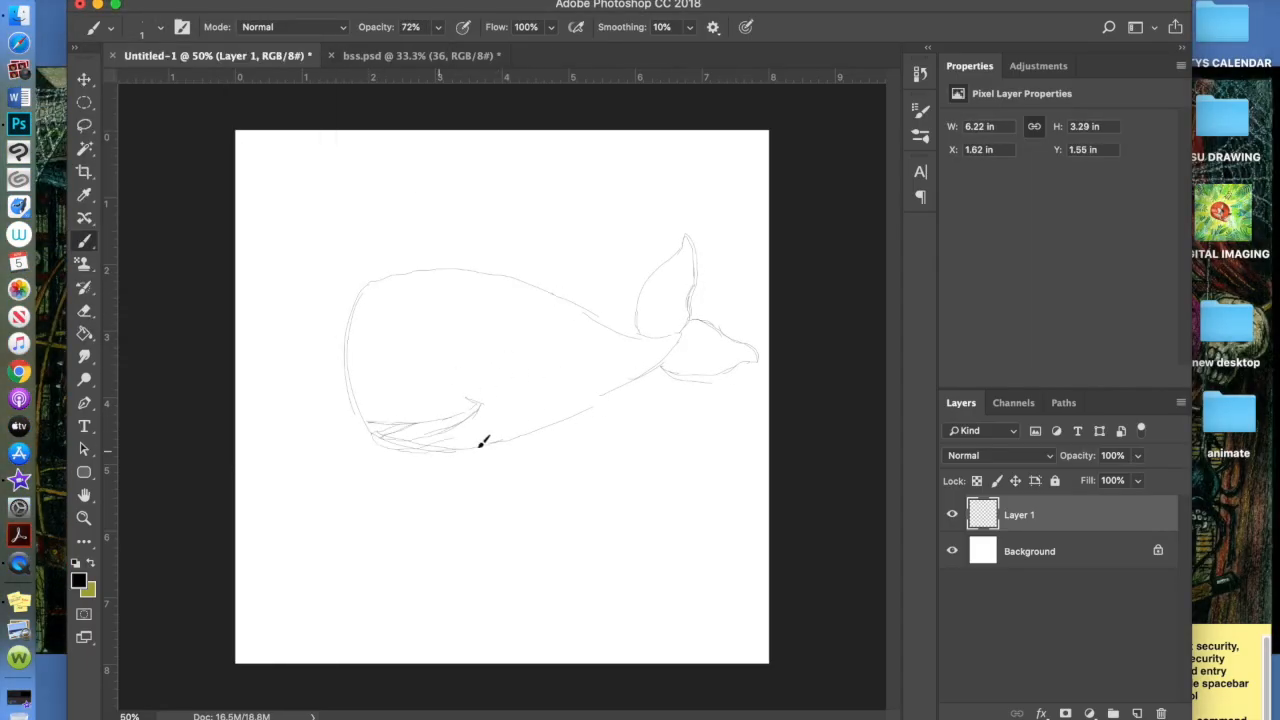
{"action": "key", "text": "v"}
{"action": "key", "text": "super+t"}
{"action": "left_click_drag", "start_coordinate": [500, 380], "coordinate": [466, 424]}
{"action": "left_click_drag", "start_coordinate": [515, 278], "coordinate": [515, 241]}
{"action": "left_click_drag", "start_coordinate": [515, 517], "coordinate": [515, 525]}
{"action": "left_click_drag", "start_coordinate": [309, 383], "coordinate": [297, 383]}
{"action": "key", "text": "Return"}
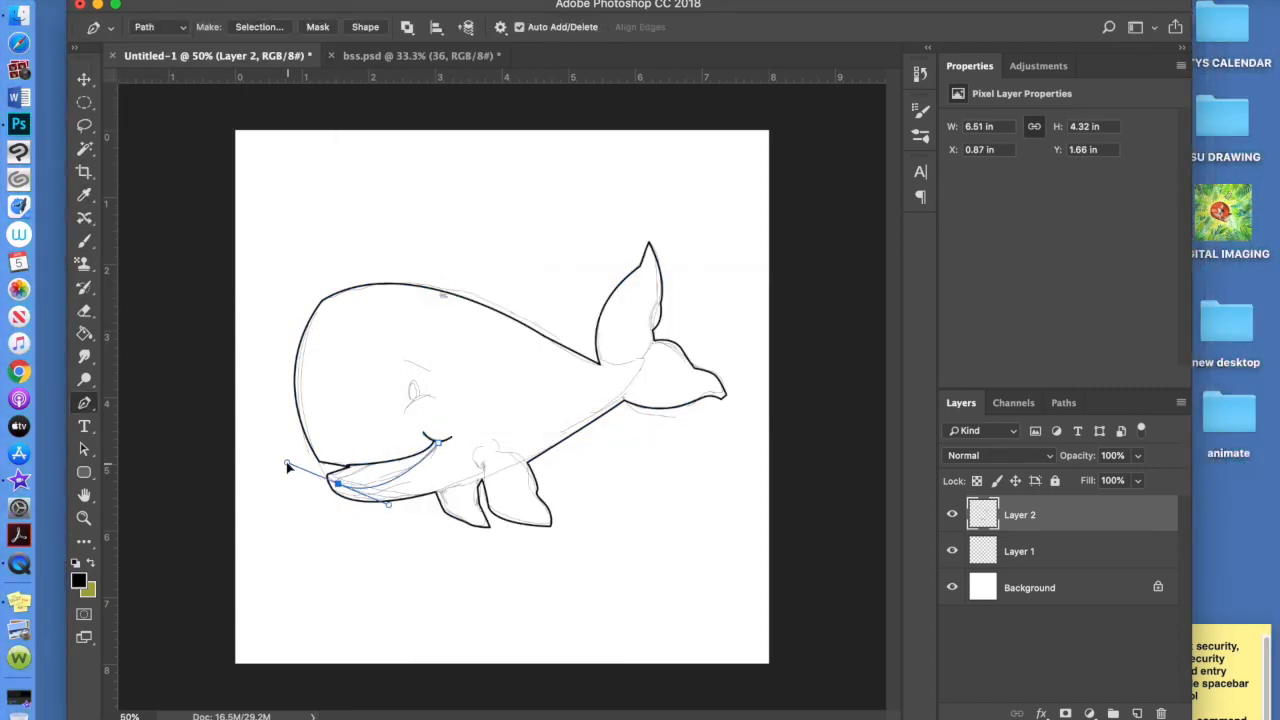
Trace the mouth, fin and tail curves with the Pen tool and stroke them in black
{"action": "right_click", "coordinate": [358, 469]}
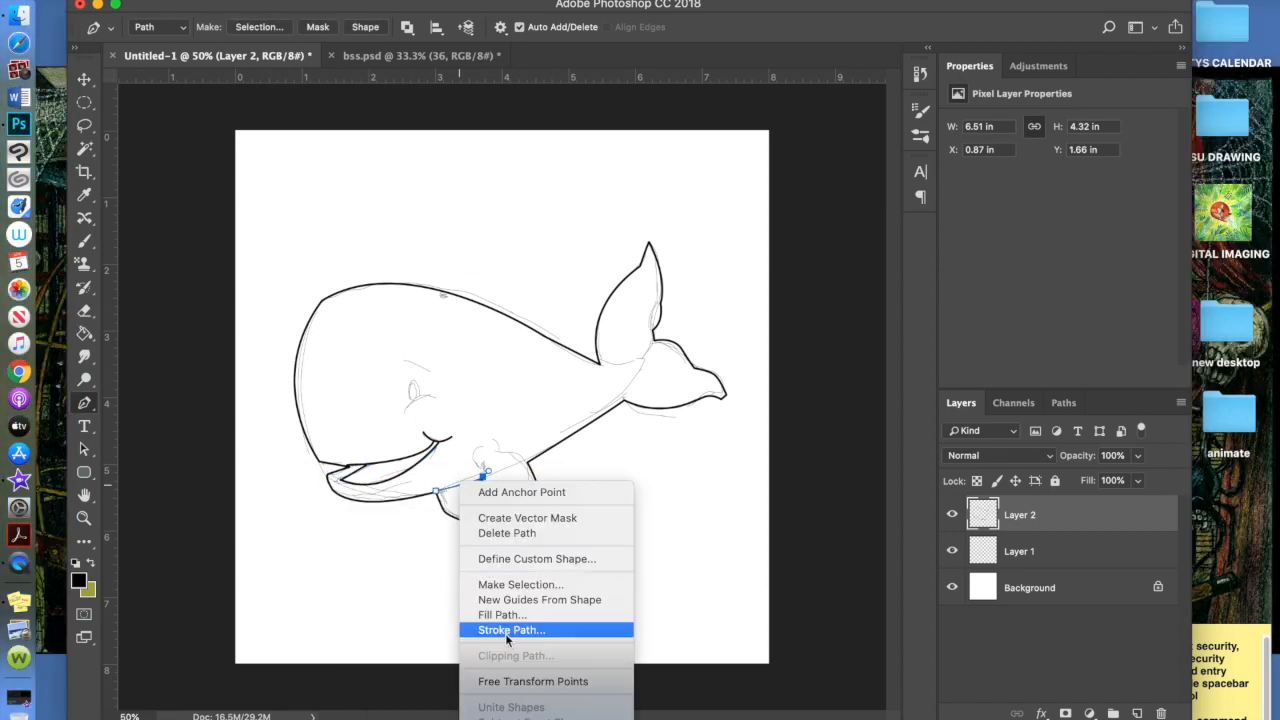
{"action": "right_click", "coordinate": [414, 392]}
{"action": "key", "text": "Escape"}
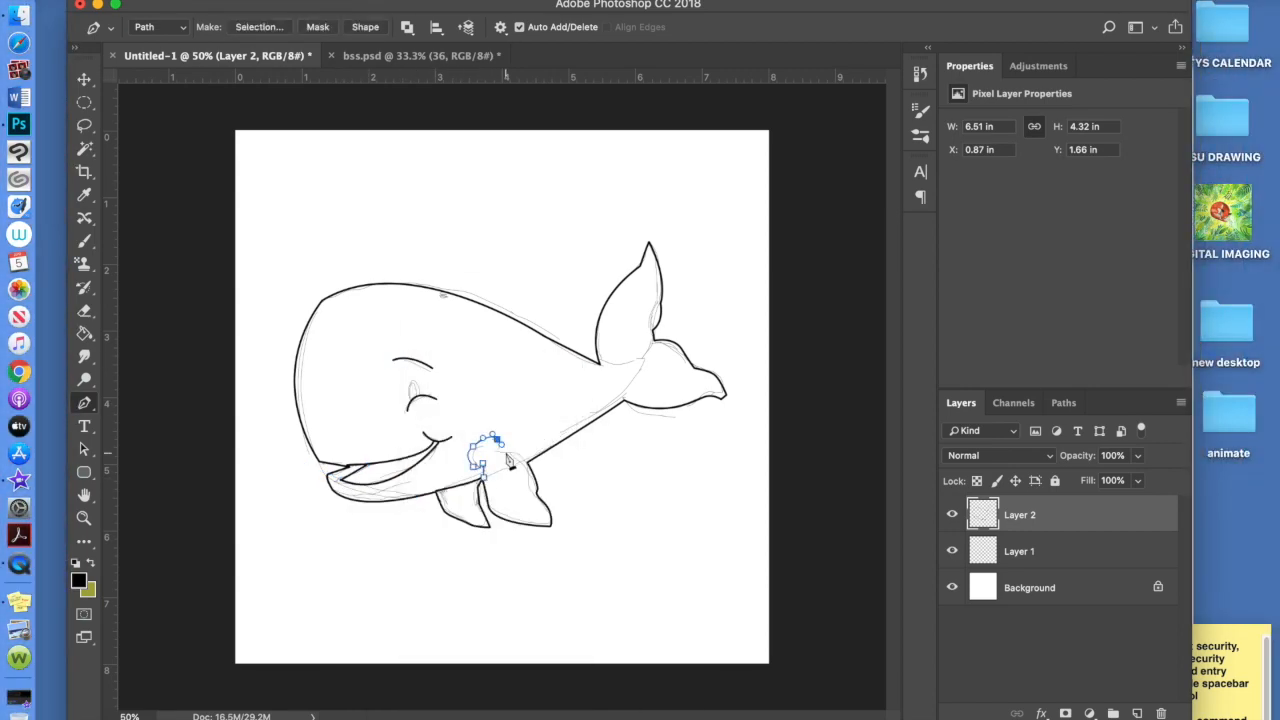
{"action": "left_click", "coordinate": [479, 463]}
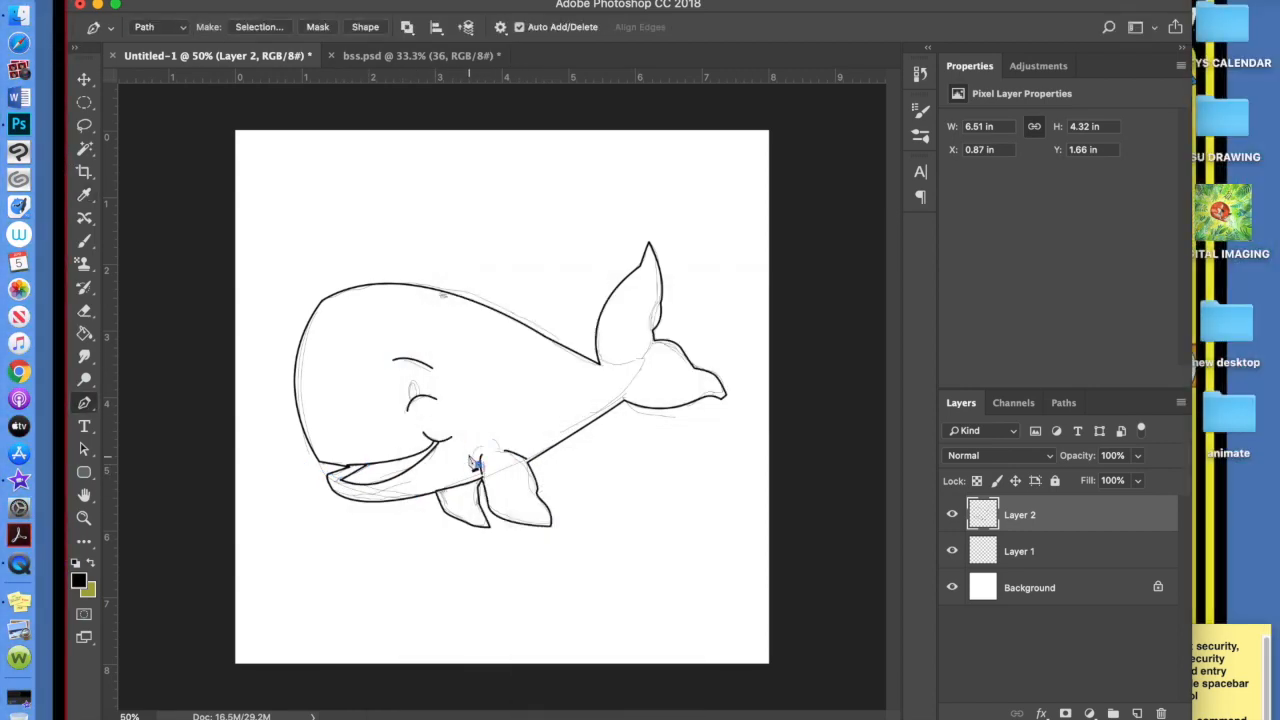
{"action": "left_click_drag", "start_coordinate": [512, 438], "coordinate": [507, 431]}
{"action": "right_click", "coordinate": [511, 438]}
{"action": "left_click", "coordinate": [560, 572]}
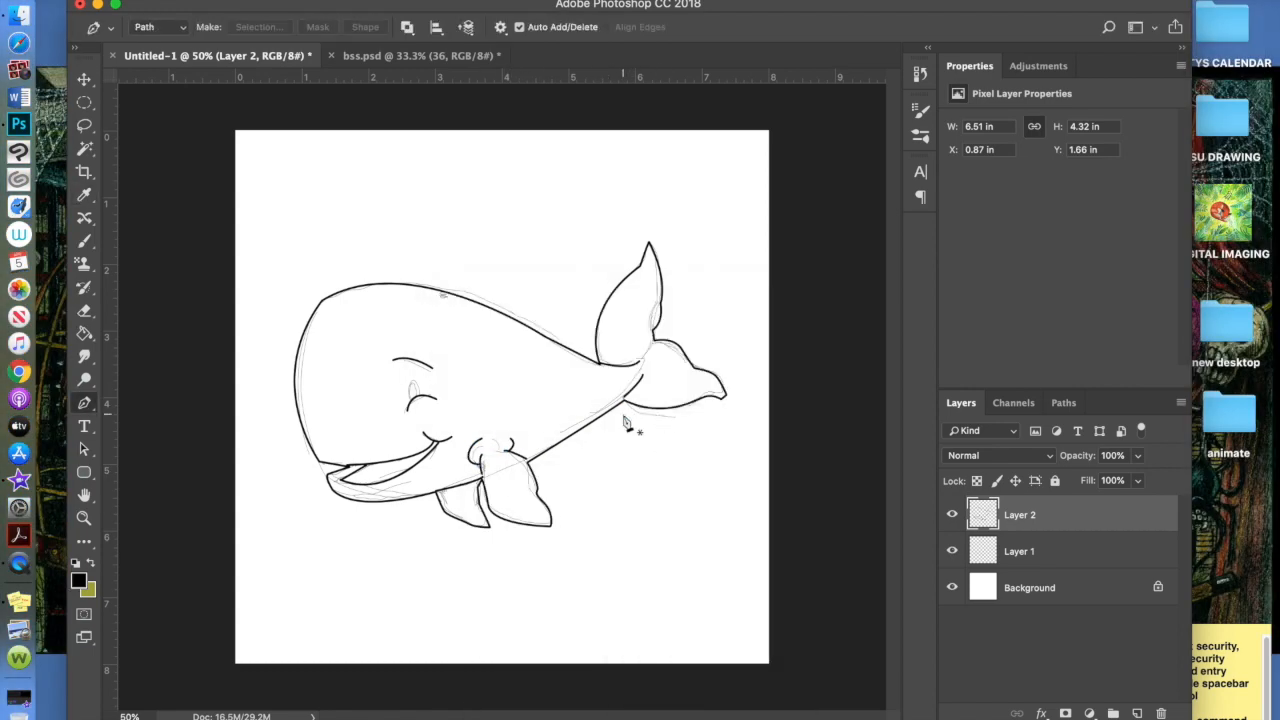
{"action": "right_click", "coordinate": [618, 381]}
{"action": "left_click", "coordinate": [667, 515]}
Fill the whale's eye solid black
{"action": "left_click", "coordinate": [192, 1]}
{"action": "left_click", "coordinate": [205, 260]}
{"action": "left_click", "coordinate": [856, 366]}
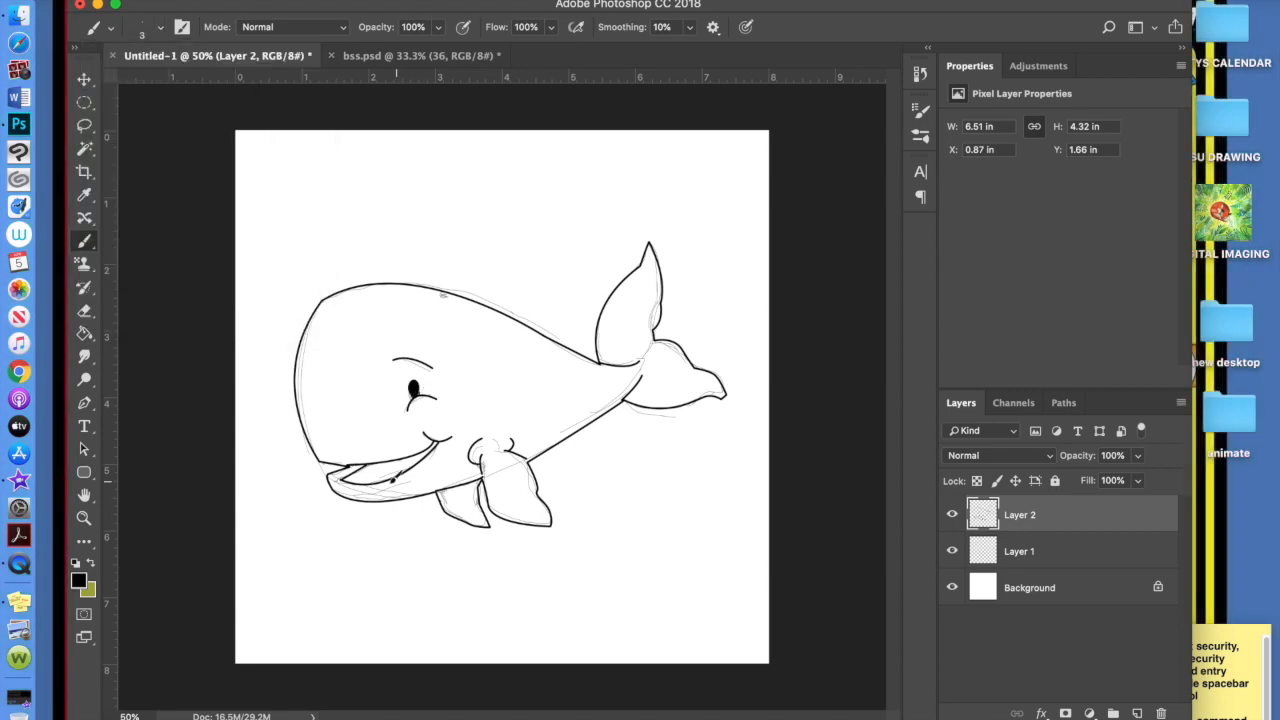
Draw the blowhole mark, delete the sketch layer, add a Stroke effect and merge the line art
{"action": "left_click_drag", "start_coordinate": [436, 296], "coordinate": [453, 298]}
{"action": "left_click_drag", "start_coordinate": [1140, 556], "coordinate": [1161, 713]}
{"action": "left_click", "coordinate": [1041, 713]}
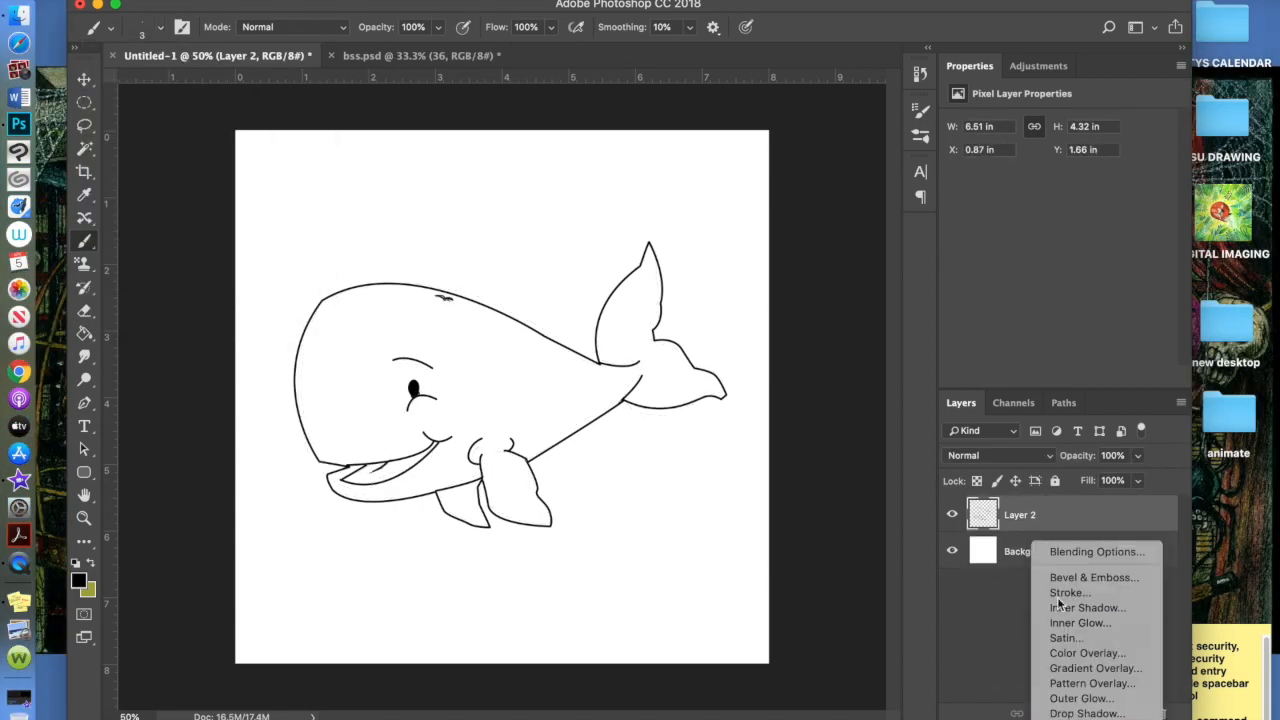
{"action": "left_click", "coordinate": [1068, 593]}
{"action": "key", "text": "Return"}
{"action": "left_click", "coordinate": [84, 357]}
{"action": "key", "text": "super+e"}
Paint Bucket the whale's body, tail and fins teal and its mouth pink
{"action": "left_click", "coordinate": [79, 581]}
{"action": "left_click", "coordinate": [951, 471]}
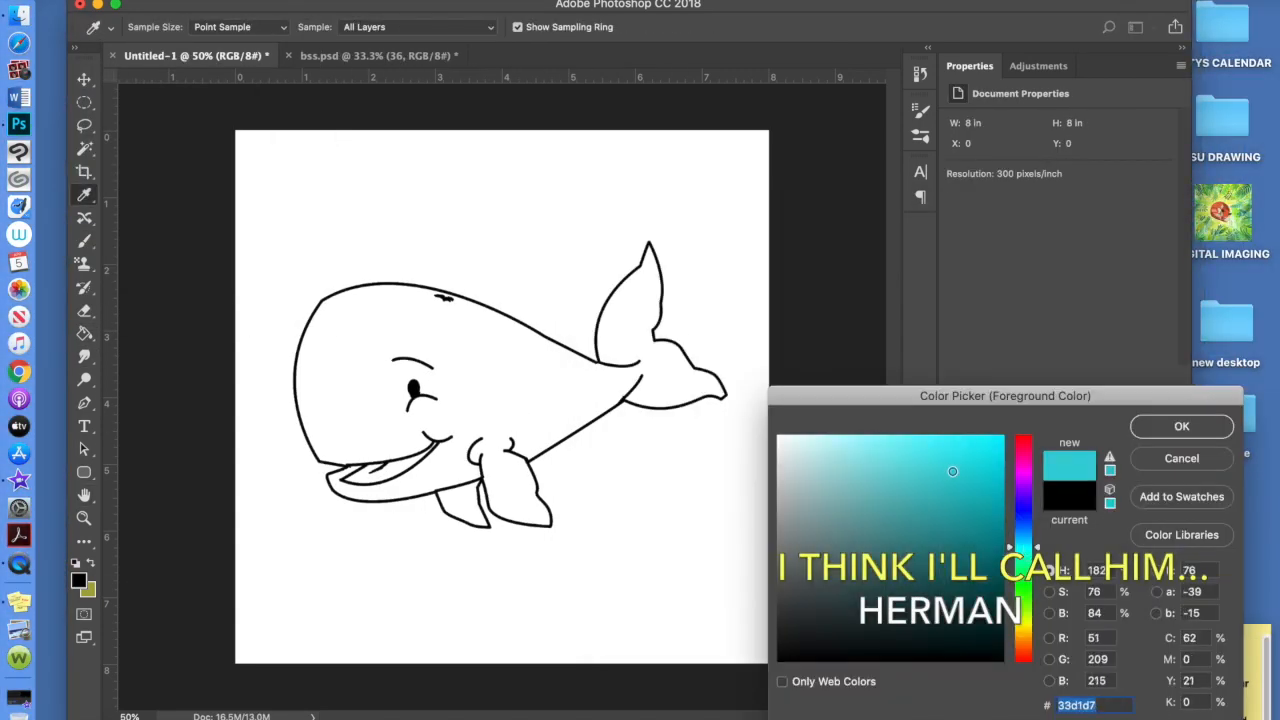
{"action": "left_click", "coordinate": [1180, 426]}
{"action": "left_click", "coordinate": [84, 334]}
{"action": "left_click", "coordinate": [480, 380]}
{"action": "left_click", "coordinate": [385, 472]}
Add a shading layer, unlock the Background, and stack the shading layer above the whale
{"action": "left_click", "coordinate": [1137, 713]}
{"action": "left_click", "coordinate": [160, 28]}
{"action": "left_click", "coordinate": [1158, 551]}
{"action": "left_click_drag", "start_coordinate": [1040, 551], "coordinate": [1040, 502]}
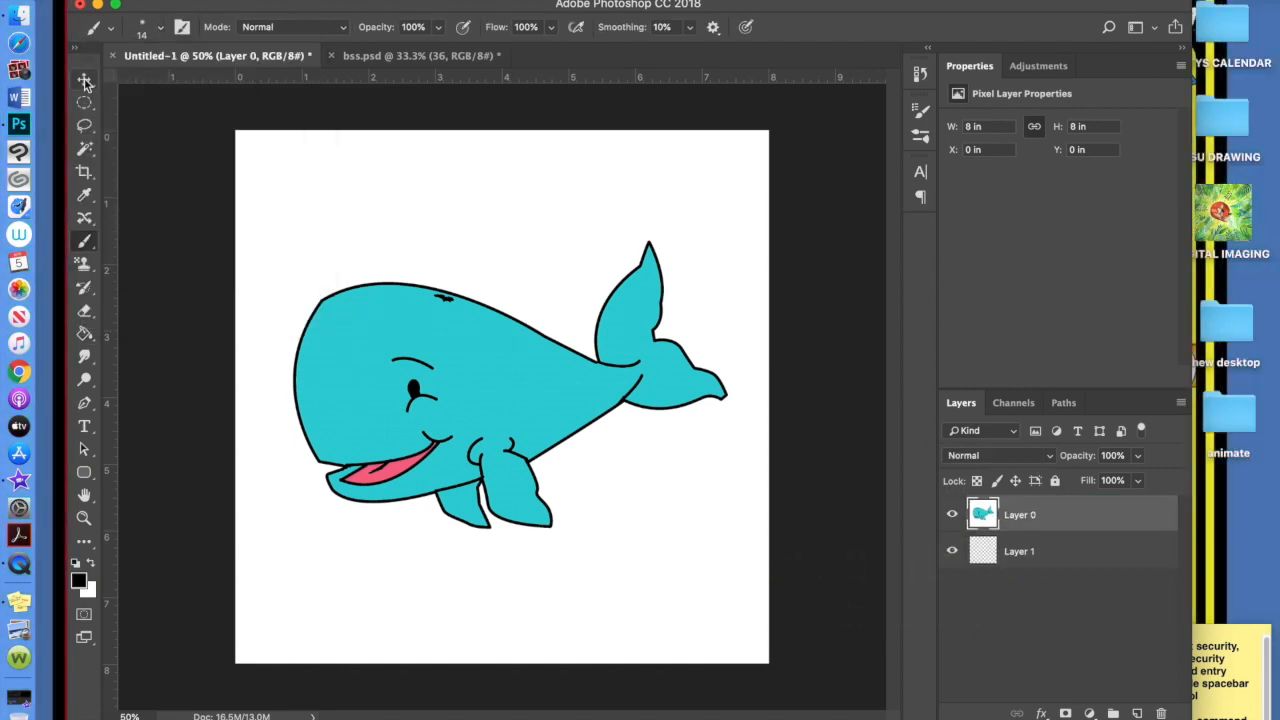
{"action": "left_click_drag", "start_coordinate": [1020, 551], "coordinate": [1020, 502]}
{"action": "left_click", "coordinate": [84, 241]}
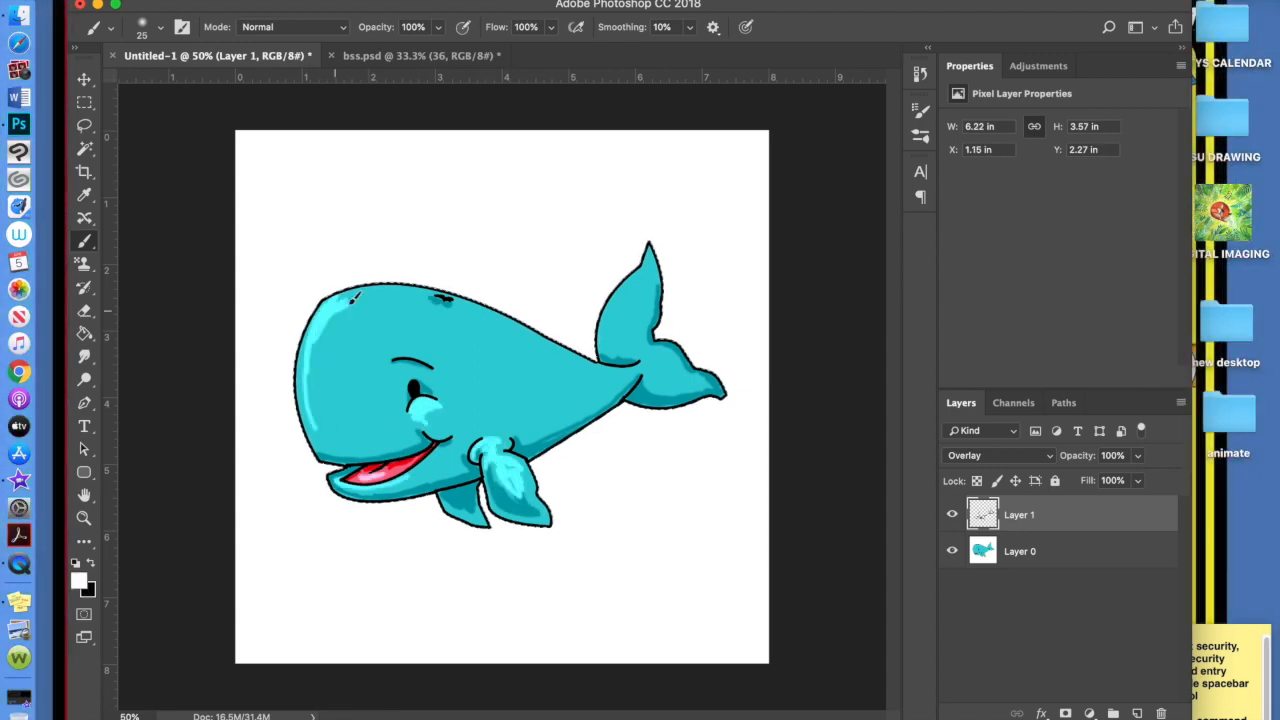
Soften the Overlay highlights with Gaussian Blur and smudging
{"action": "left_click", "coordinate": [436, 1]}
{"action": "mouse_move", "coordinate": [466, 180]}
{"action": "left_click", "coordinate": [740, 249]}
{"action": "left_click", "coordinate": [1165, 142]}
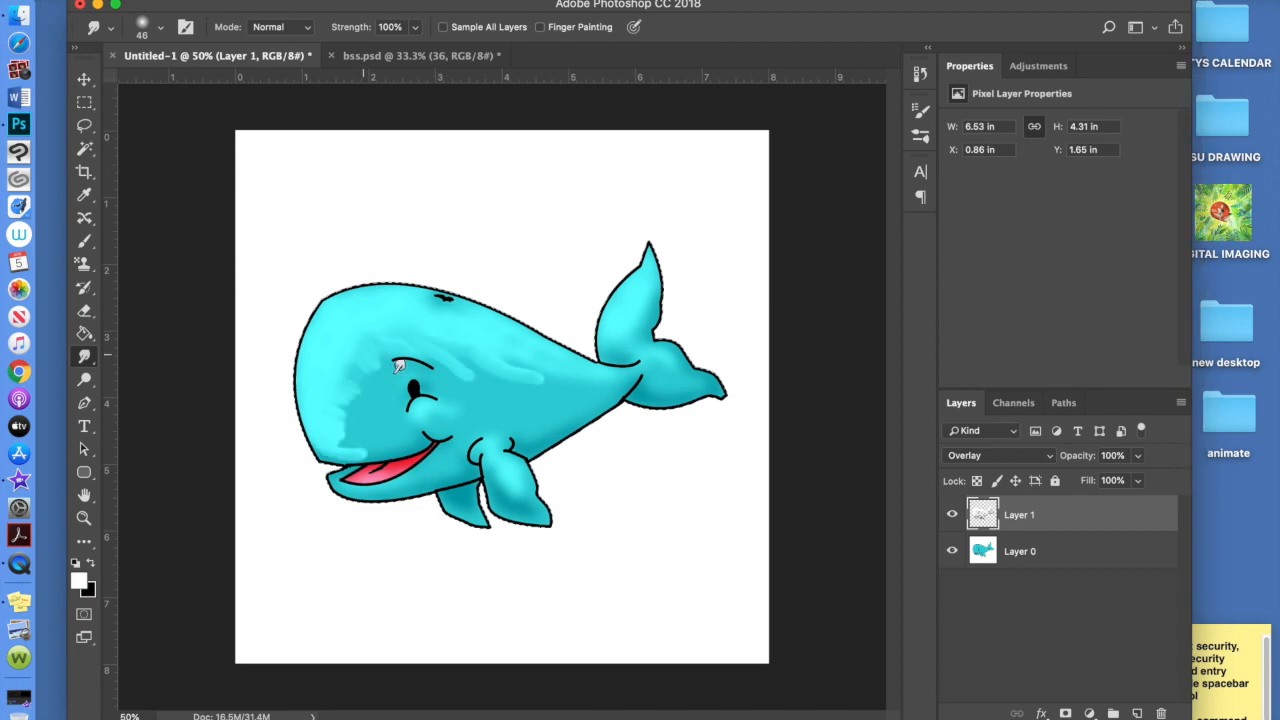
{"action": "left_click_drag", "start_coordinate": [399, 367], "coordinate": [358, 425]}
{"action": "left_click", "coordinate": [436, 1]}
{"action": "left_click", "coordinate": [450, 1]}
{"action": "left_click", "coordinate": [436, 1]}
{"action": "left_click", "coordinate": [450, 1]}
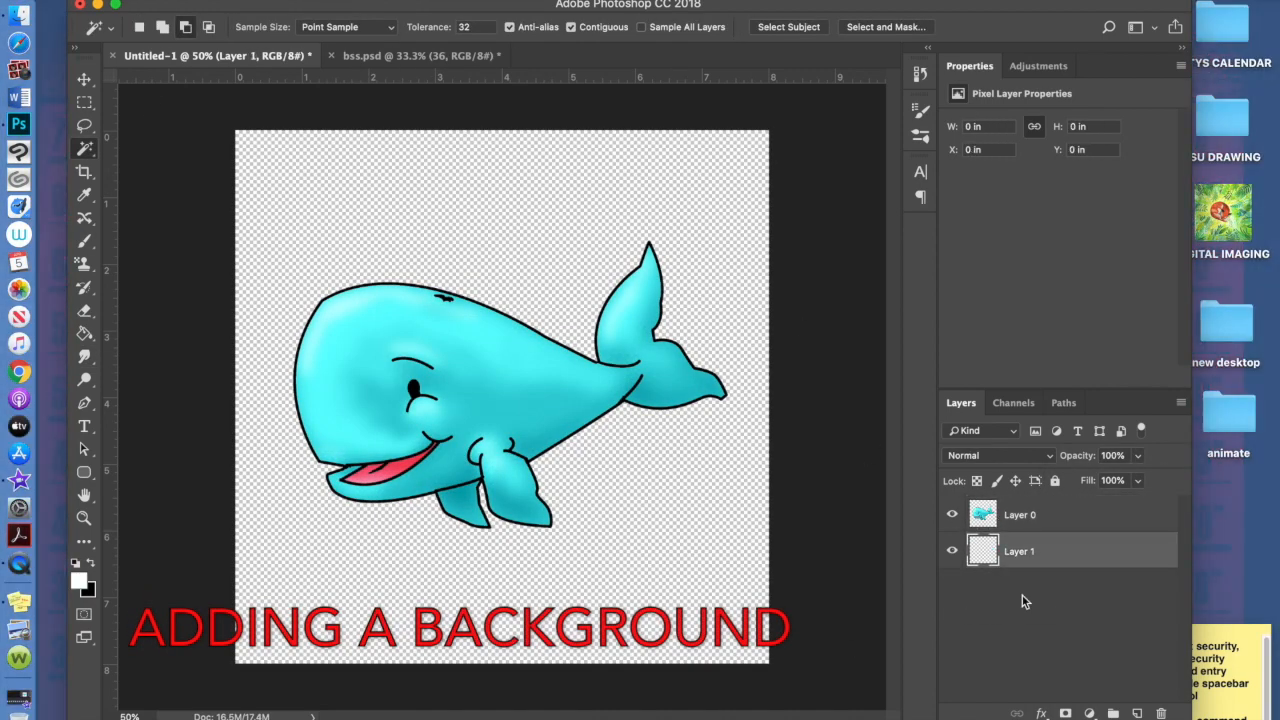
Fill Layer 1 with a dark blue for the sea
{"action": "left_click", "coordinate": [188, 1]}
{"action": "left_click", "coordinate": [210, 262]}
{"action": "left_click", "coordinate": [1003, 314]}
{"action": "left_click", "coordinate": [985, 233]}
{"action": "left_click", "coordinate": [1026, 520]}
{"action": "left_click", "coordinate": [963, 529]}
{"action": "left_click", "coordinate": [1180, 426]}
{"action": "left_click", "coordinate": [1111, 317]}
Add a new layer and set a light blue soft round brush at size 78
{"action": "left_click", "coordinate": [1137, 713]}
{"action": "left_click", "coordinate": [79, 581]}
{"action": "left_click", "coordinate": [700, 500]}
{"action": "left_click", "coordinate": [931, 471]}
{"action": "left_click", "coordinate": [1180, 426]}
{"action": "left_click", "coordinate": [160, 27]}
{"action": "left_click_drag", "start_coordinate": [187, 84], "coordinate": [196, 84]}
{"action": "left_click", "coordinate": [438, 27]}
Paint diagonal light-blue water streaks across the sea behind the whale
{"action": "left_click_drag", "start_coordinate": [460, 137], "coordinate": [700, 132]}
{"action": "left_click_drag", "start_coordinate": [237, 298], "coordinate": [769, 172]}
{"action": "left_click_drag", "start_coordinate": [237, 355], "coordinate": [690, 137]}
{"action": "left_click", "coordinate": [160, 27]}
{"action": "left_click_drag", "start_coordinate": [237, 410], "coordinate": [794, 200]}
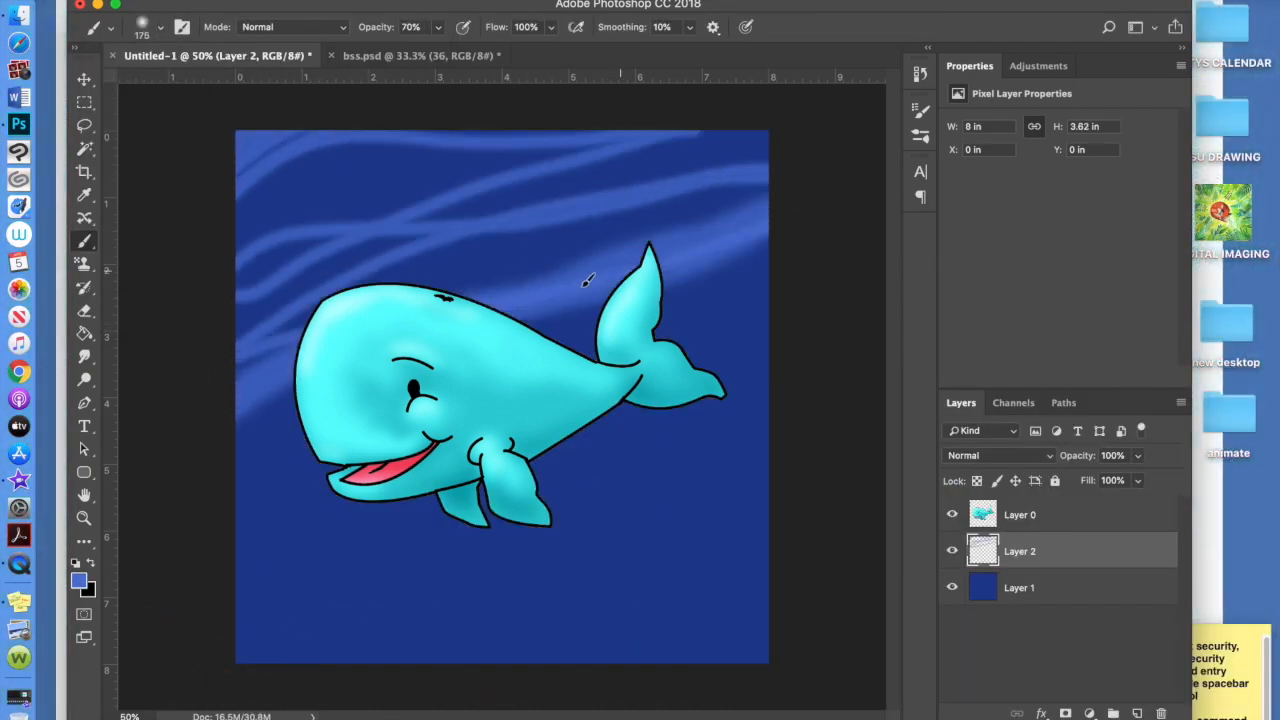
{"action": "left_click_drag", "start_coordinate": [237, 530], "coordinate": [769, 285]}
{"action": "left_click_drag", "start_coordinate": [237, 605], "coordinate": [769, 410]}
{"action": "left_click_drag", "start_coordinate": [350, 590], "coordinate": [503, 503]}
Paint pale blue highlight streaks across the top of the sea
{"action": "left_click", "coordinate": [79, 581]}
{"action": "left_click", "coordinate": [860, 449]}
{"action": "left_click", "coordinate": [1180, 426]}
{"action": "left_click_drag", "start_coordinate": [240, 210], "coordinate": [465, 150]}
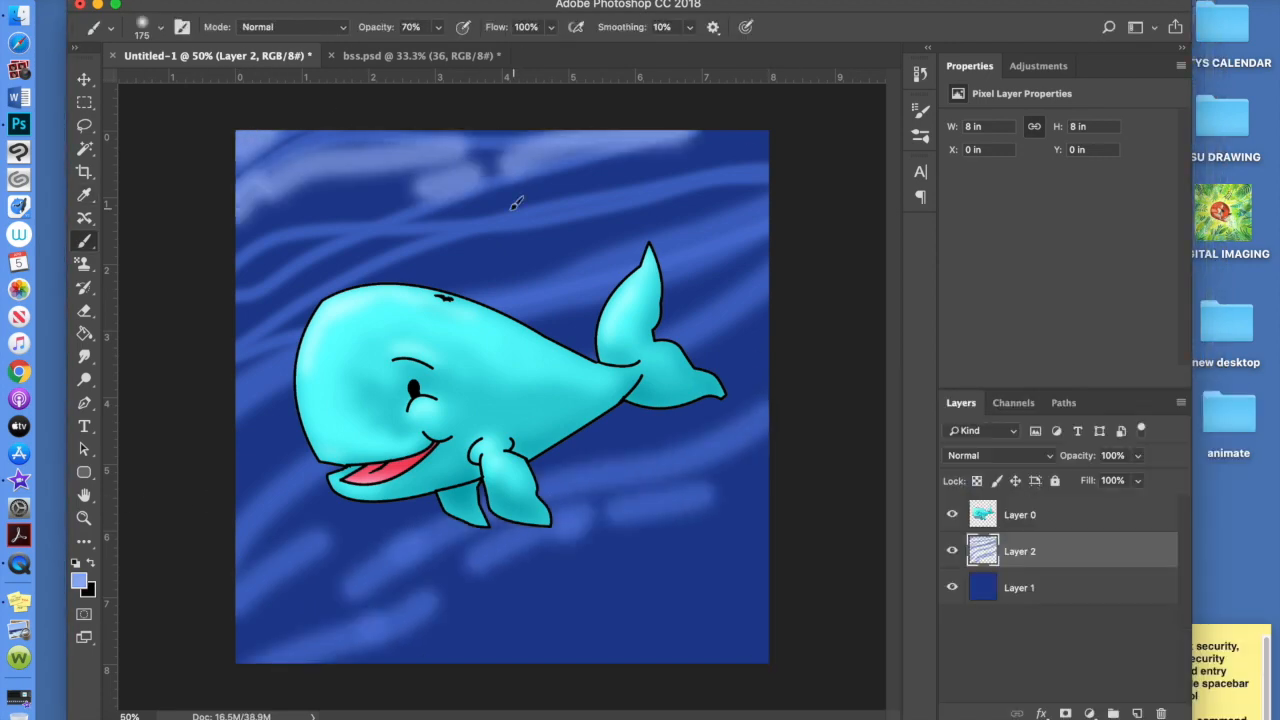
{"action": "left_click_drag", "start_coordinate": [240, 290], "coordinate": [425, 226]}
Paint dark blue shadow streaks in the lower water and under the whale
{"action": "left_click", "coordinate": [79, 581]}
{"action": "left_click", "coordinate": [995, 583]}
{"action": "left_click", "coordinate": [1180, 426]}
{"action": "left_click_drag", "start_coordinate": [438, 667], "coordinate": [765, 580]}
{"action": "left_click_drag", "start_coordinate": [240, 638], "coordinate": [485, 580]}
{"action": "left_click_drag", "start_coordinate": [602, 538], "coordinate": [755, 490]}
{"action": "left_click_drag", "start_coordinate": [602, 465], "coordinate": [695, 430]}
Smudge the water streaks together and apply Gaussian Blur to them
{"action": "left_click", "coordinate": [84, 357]}
{"action": "left_click_drag", "start_coordinate": [237, 275], "coordinate": [573, 154]}
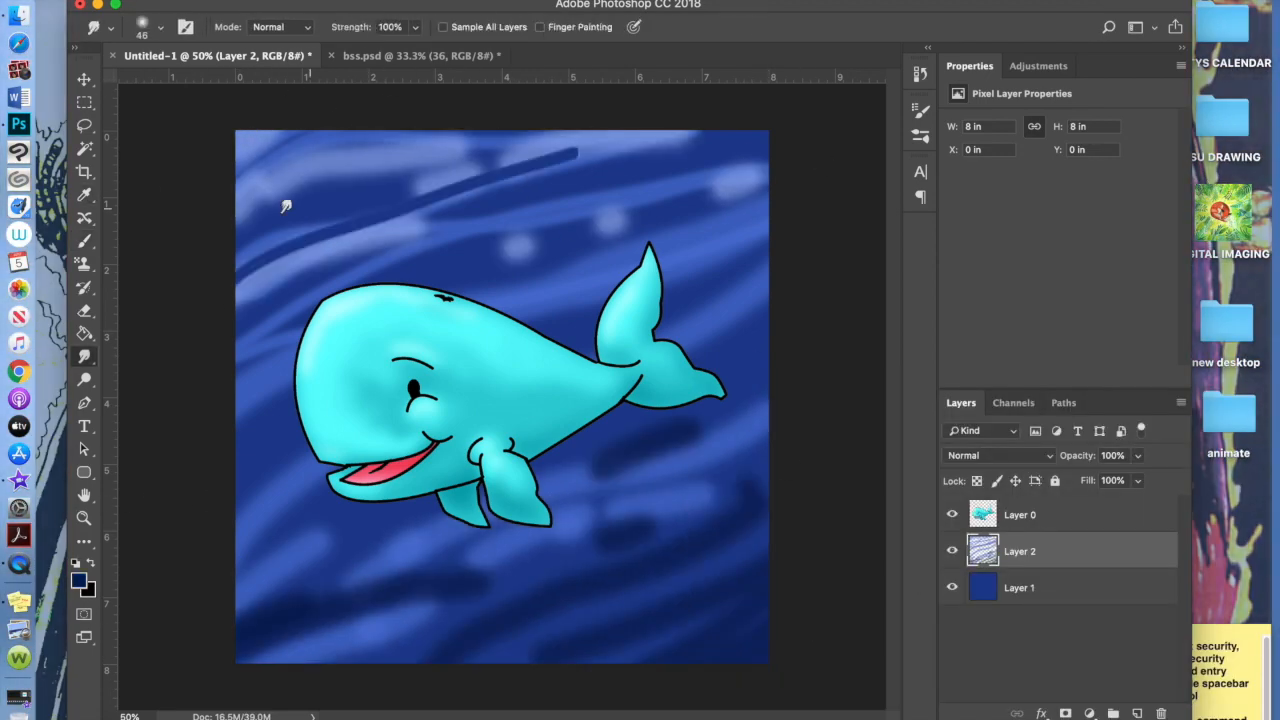
{"action": "left_click_drag", "start_coordinate": [472, 281], "coordinate": [650, 208]}
{"action": "left_click_drag", "start_coordinate": [490, 576], "coordinate": [745, 428]}
{"action": "left_click", "coordinate": [432, 2]}
{"action": "mouse_move", "coordinate": [686, 183]}
{"action": "left_click", "coordinate": [757, 249]}
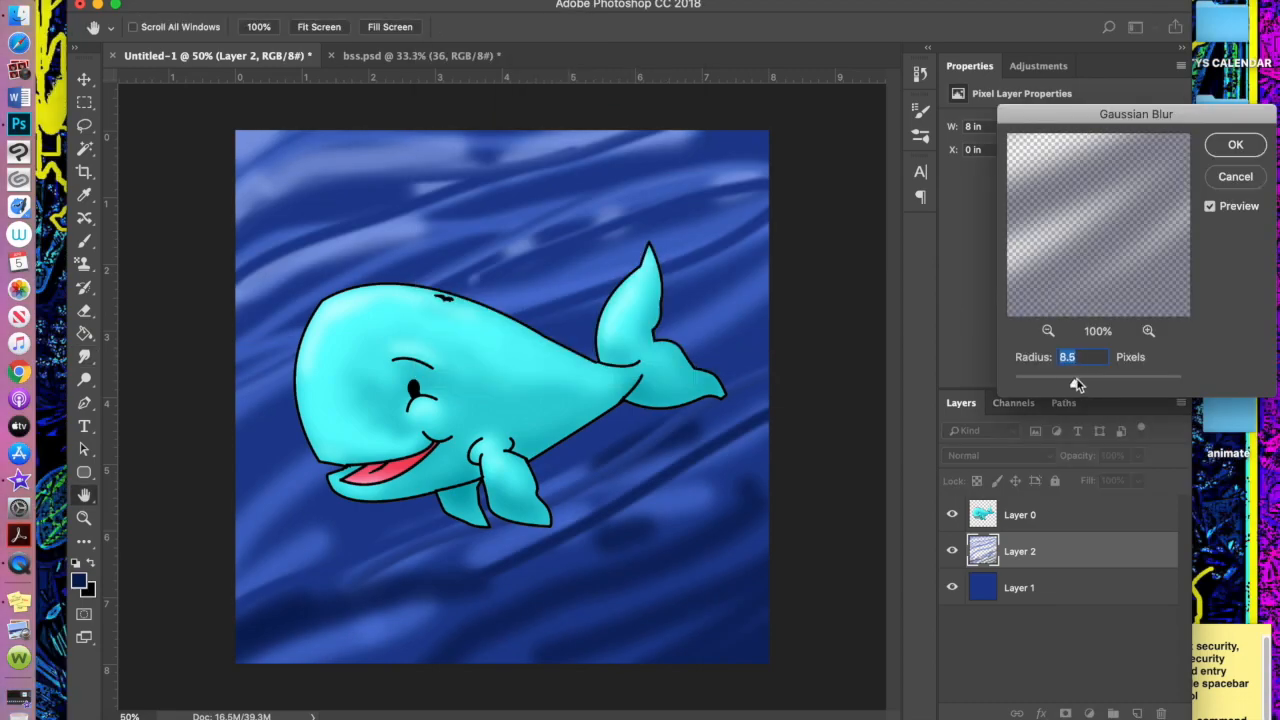
{"action": "key", "text": "Return"}
Apply the Filter Gallery's Watercolor effect to the water, after trying Sponge
{"action": "left_click", "coordinate": [432, 3]}
{"action": "left_click", "coordinate": [470, 46]}
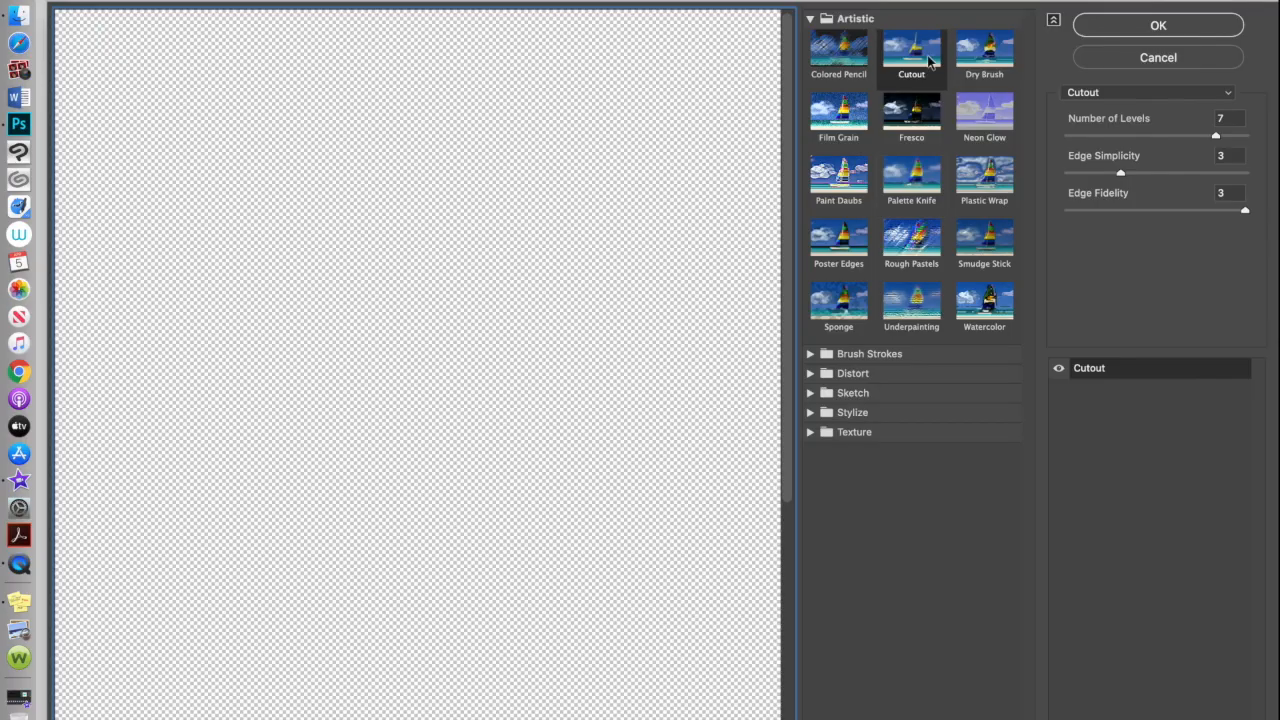
{"action": "key", "text": "ctrl+minus"}
{"action": "left_click", "coordinate": [838, 300]}
{"action": "left_click", "coordinate": [984, 300]}
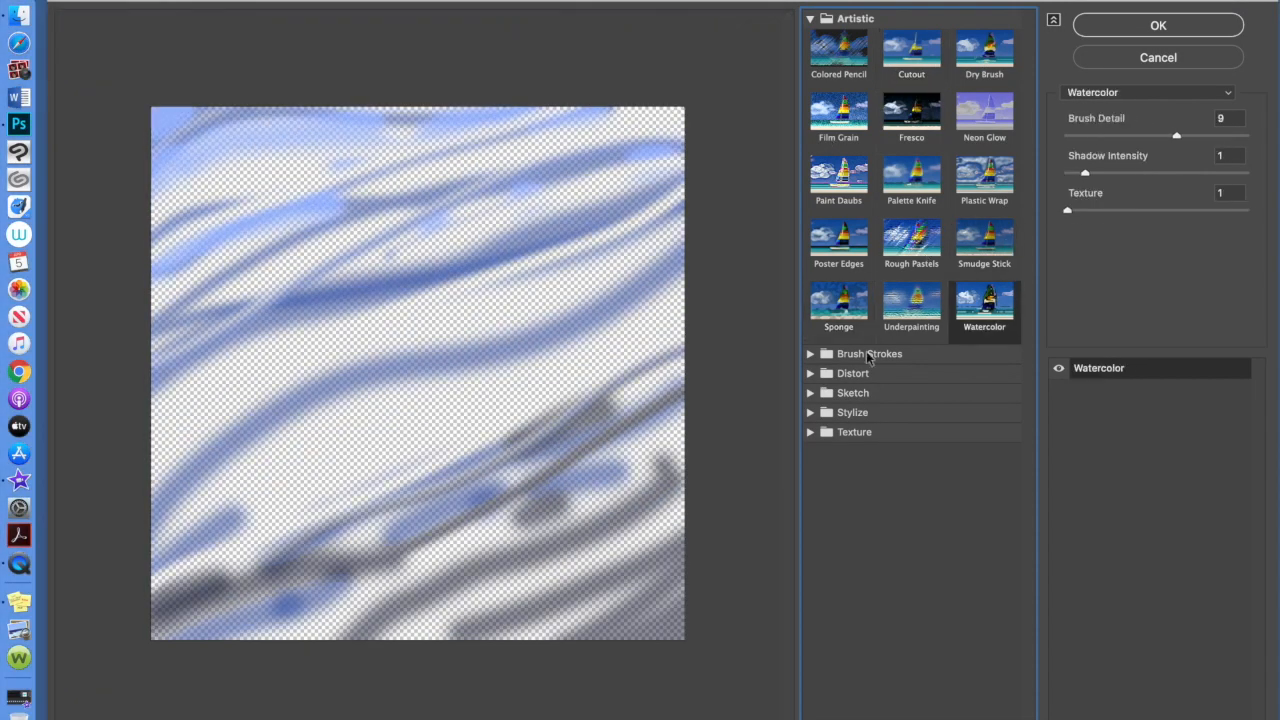
{"action": "left_click", "coordinate": [1158, 26]}
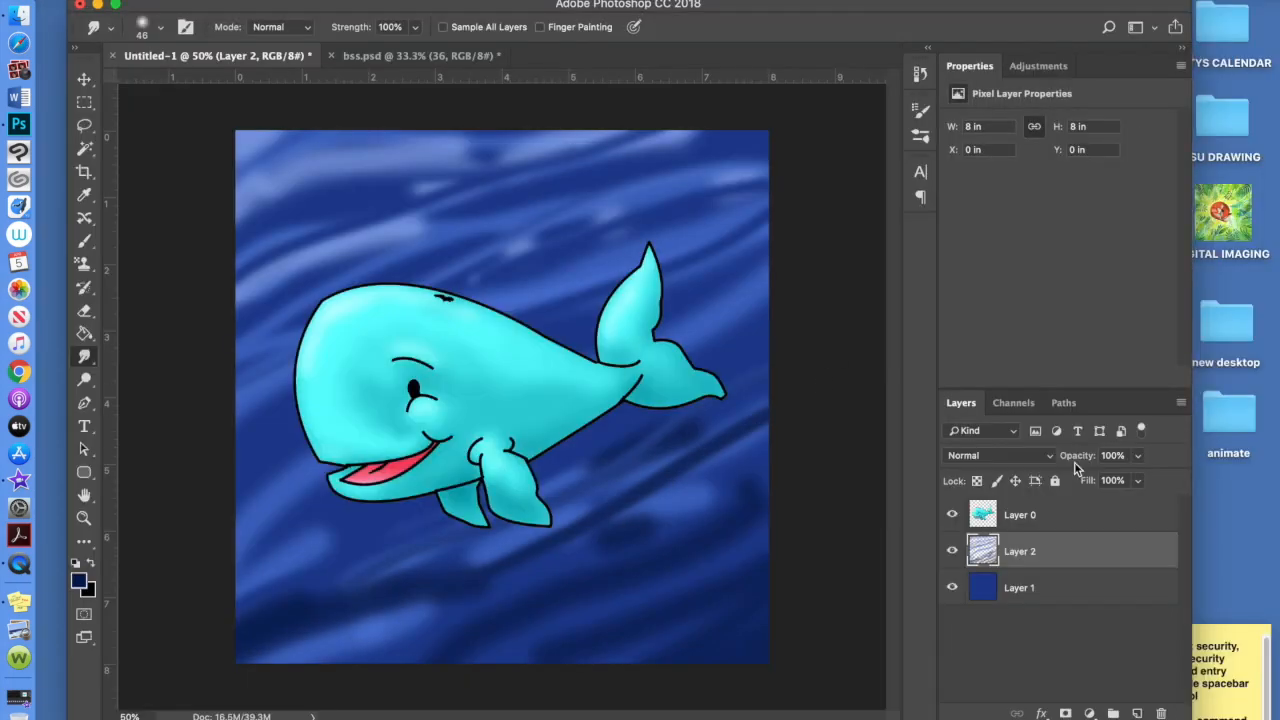
Try Screen, Color Dodge, Lighter Color and Overlay on the water layer, then revert to Normal
{"action": "left_click", "coordinate": [1033, 457]}
{"action": "left_click", "coordinate": [990, 583]}
{"action": "left_click", "coordinate": [1016, 462]}
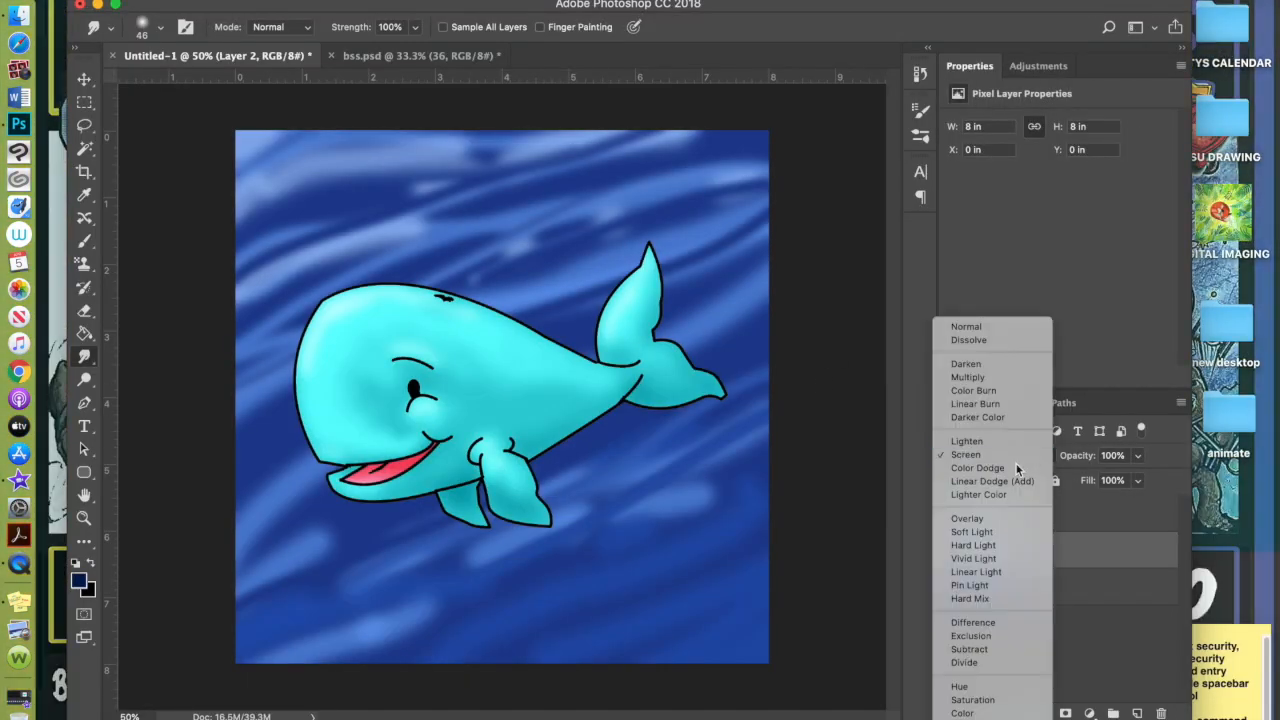
{"action": "left_click", "coordinate": [1017, 468]}
{"action": "left_click", "coordinate": [1018, 457]}
{"action": "left_click", "coordinate": [1021, 480]}
{"action": "left_click", "coordinate": [1036, 458]}
{"action": "left_click", "coordinate": [1036, 478]}
{"action": "left_click", "coordinate": [1034, 458]}
{"action": "left_click", "coordinate": [1000, 263]}
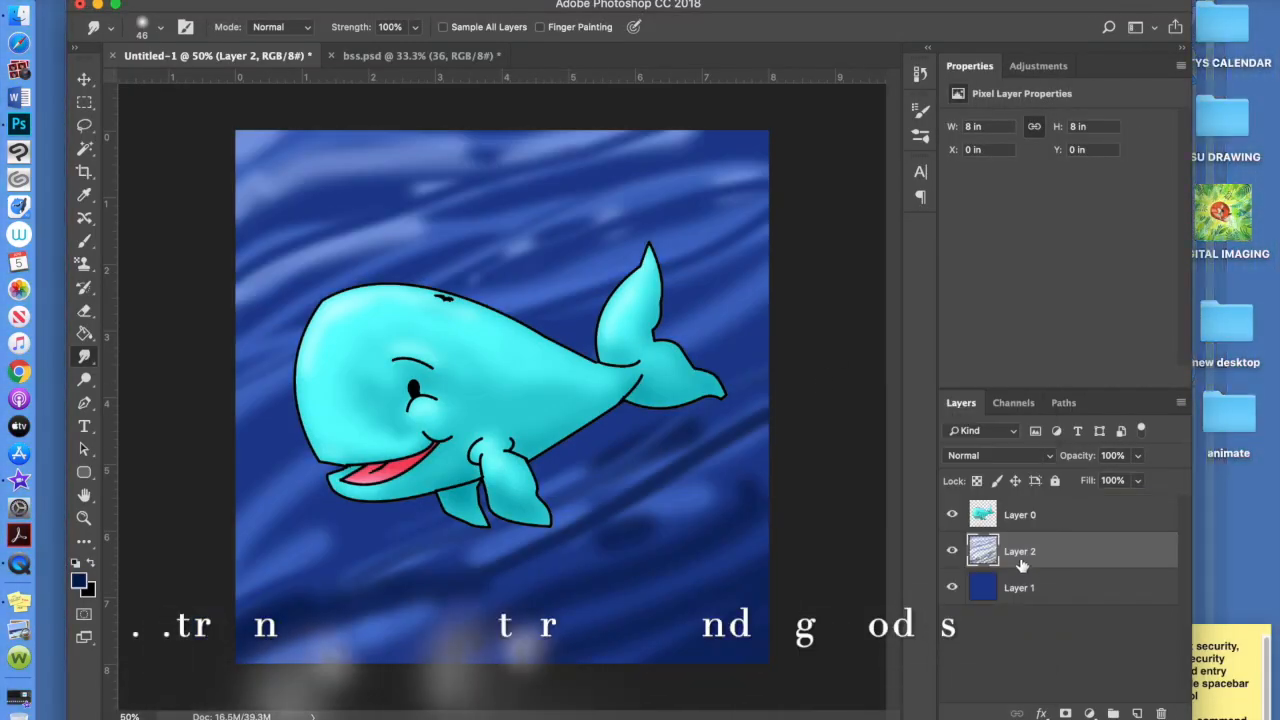
Duplicate the water layer, hide the whale and merge the visible sea layers
{"action": "left_click_drag", "start_coordinate": [1021, 565], "coordinate": [1137, 713]}
{"action": "left_click", "coordinate": [952, 515]}
{"action": "left_click", "coordinate": [1181, 403]}
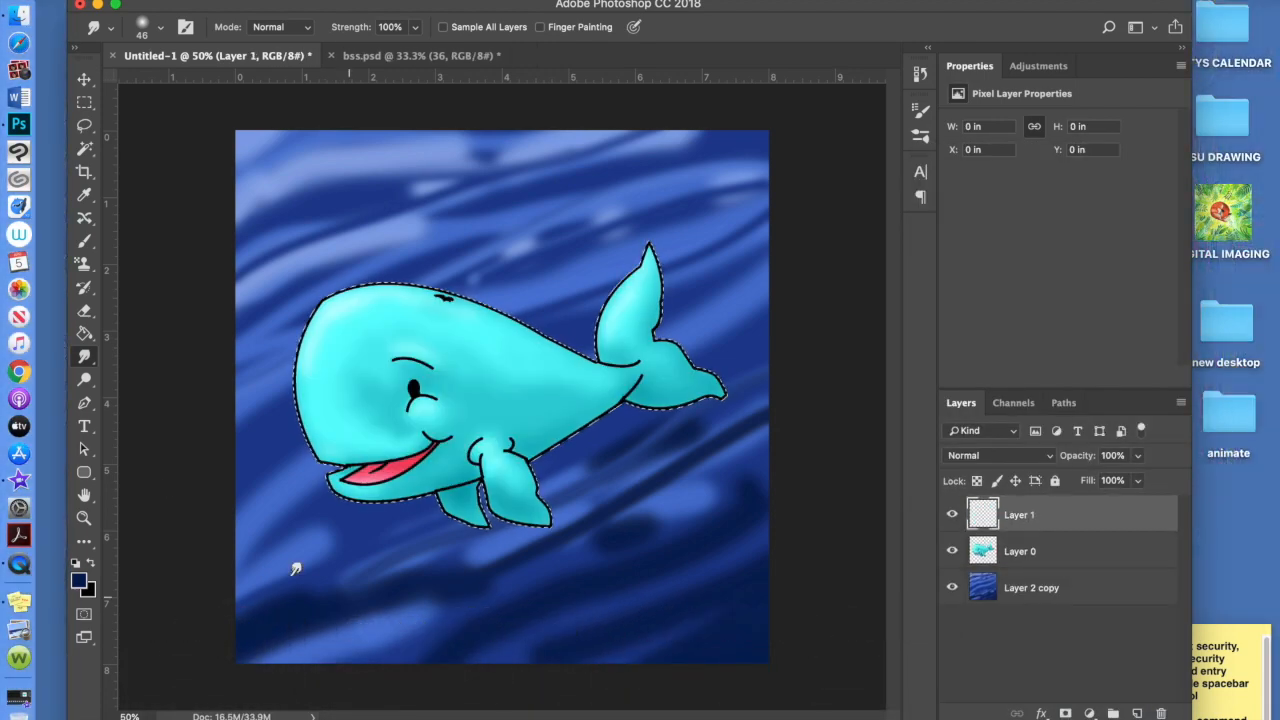
{"action": "key", "text": "b"}
Tint the whale with a blue sampled from the water in Overlay mode and combine them
{"action": "left_click", "coordinate": [668, 523], "text": "alt"}
{"action": "key", "text": "shift+F5"}
{"action": "left_click", "coordinate": [1050, 314]}
{"action": "left_click", "coordinate": [1055, 284]}
{"action": "left_click", "coordinate": [1111, 317]}
{"action": "left_click", "coordinate": [1000, 456]}
{"action": "left_click", "coordinate": [970, 646]}
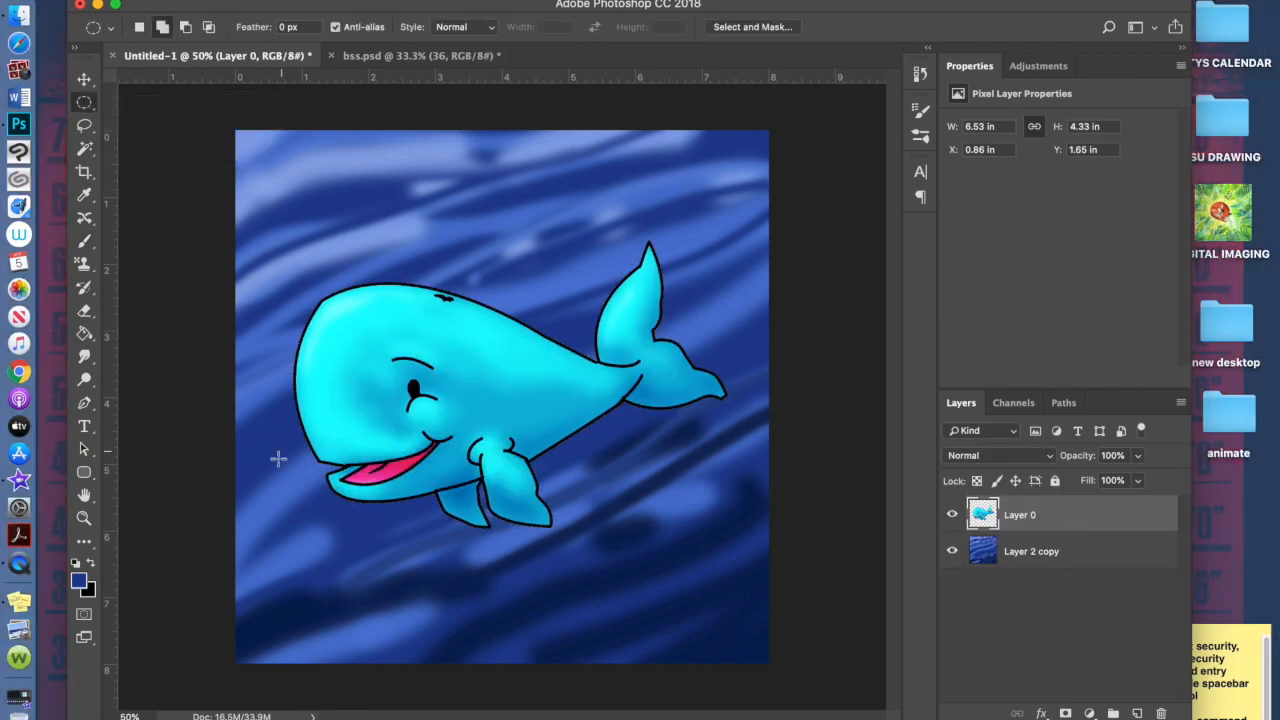
Rename the whale, water and bubble layers to herman, sea and bubbles
{"action": "double_click", "coordinate": [1018, 551]}
{"action": "type", "text": "herman"}
{"action": "double_click", "coordinate": [1030, 588]}
{"action": "type", "text": "sea"}
{"action": "double_click", "coordinate": [1019, 514]}
{"action": "type", "text": "bubb"}
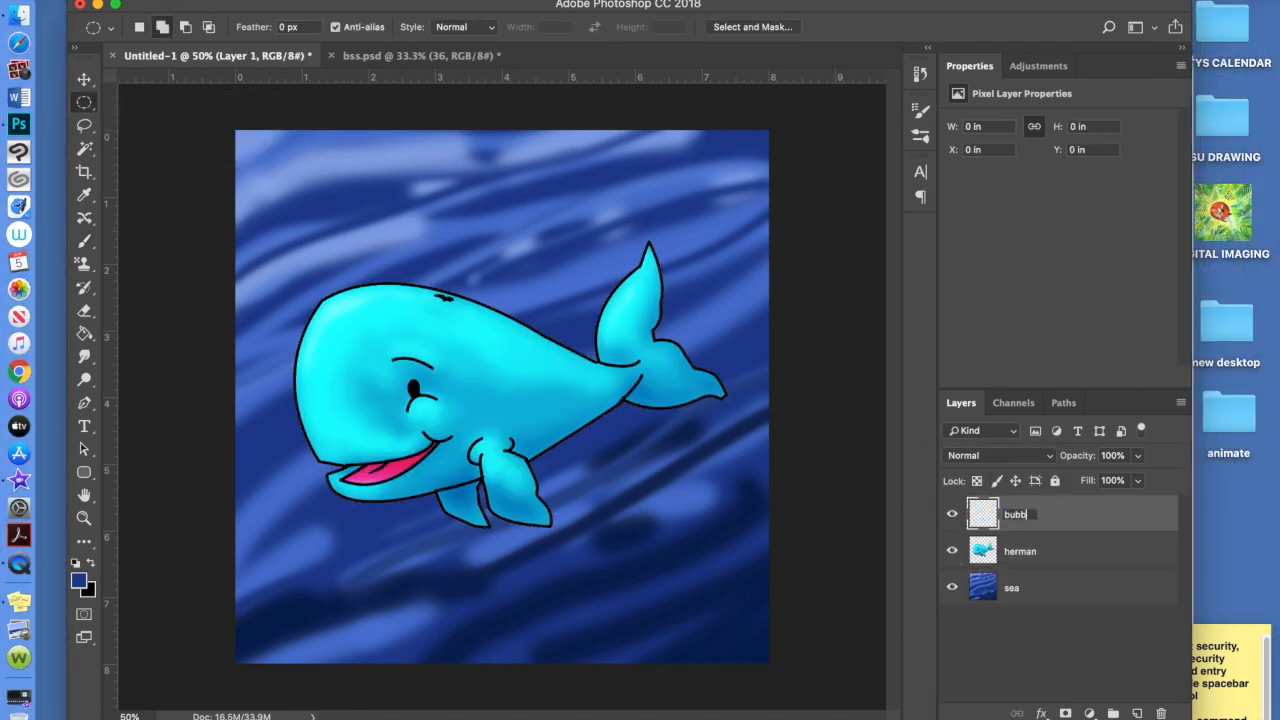
Stroke the bubble selection with a light blue outline, then deselect
{"action": "left_click", "coordinate": [189, 0]}
{"action": "left_click", "coordinate": [205, 265]}
{"action": "left_click", "coordinate": [577, 281]}
{"action": "left_click", "coordinate": [840, 440]}
{"action": "left_click", "coordinate": [1160, 431]}
{"action": "left_click", "coordinate": [731, 243]}
{"action": "key", "text": "super+d"}
Duplicate and reposition the bubble to make three bubbles, then merge their layers
{"action": "key", "text": "v"}
{"action": "left_click_drag", "start_coordinate": [293, 483], "coordinate": [275, 442]}
{"action": "left_click", "coordinate": [1060, 543]}
{"action": "mouse_move", "coordinate": [292, 481]}
{"action": "left_mouse_down"}
{"action": "mouse_move", "coordinate": [285, 469]}
{"action": "mouse_move", "coordinate": [312, 486]}
{"action": "left_mouse_up"}
{"action": "key", "text": "super+j"}
{"action": "key", "text": "super+t"}
{"action": "key", "text": "Return"}
{"action": "left_click", "coordinate": [1045, 518]}
{"action": "key", "text": "super+e"}
{"action": "key", "text": "super+e"}
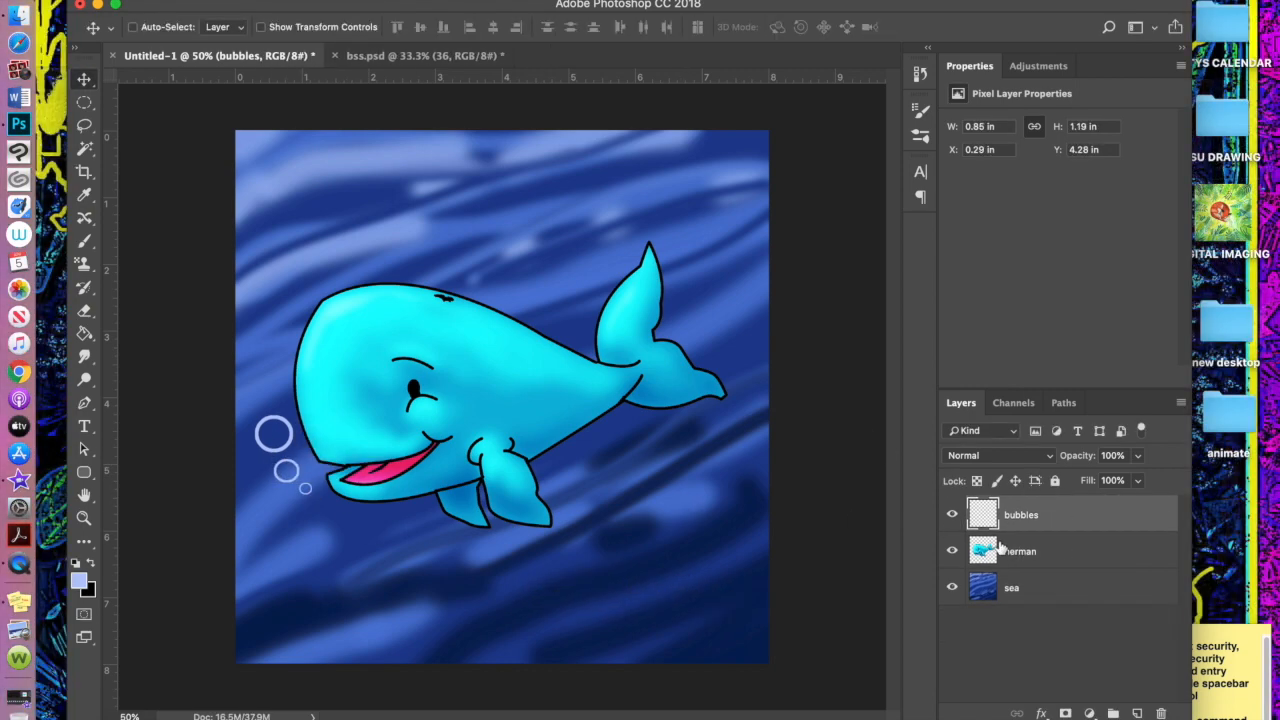
Fill the bubble interiors light blue on a new layer and lower its opacity
{"action": "left_click", "coordinate": [84, 149]}
{"action": "left_click", "coordinate": [273, 434]}
{"action": "left_click", "coordinate": [286, 471], "text": "shift"}
{"action": "left_click", "coordinate": [305, 489], "text": "shift"}
{"action": "left_click", "coordinate": [1137, 713]}
{"action": "left_click", "coordinate": [192, 1]}
{"action": "left_click", "coordinate": [213, 253]}
{"action": "left_click", "coordinate": [1105, 316]}
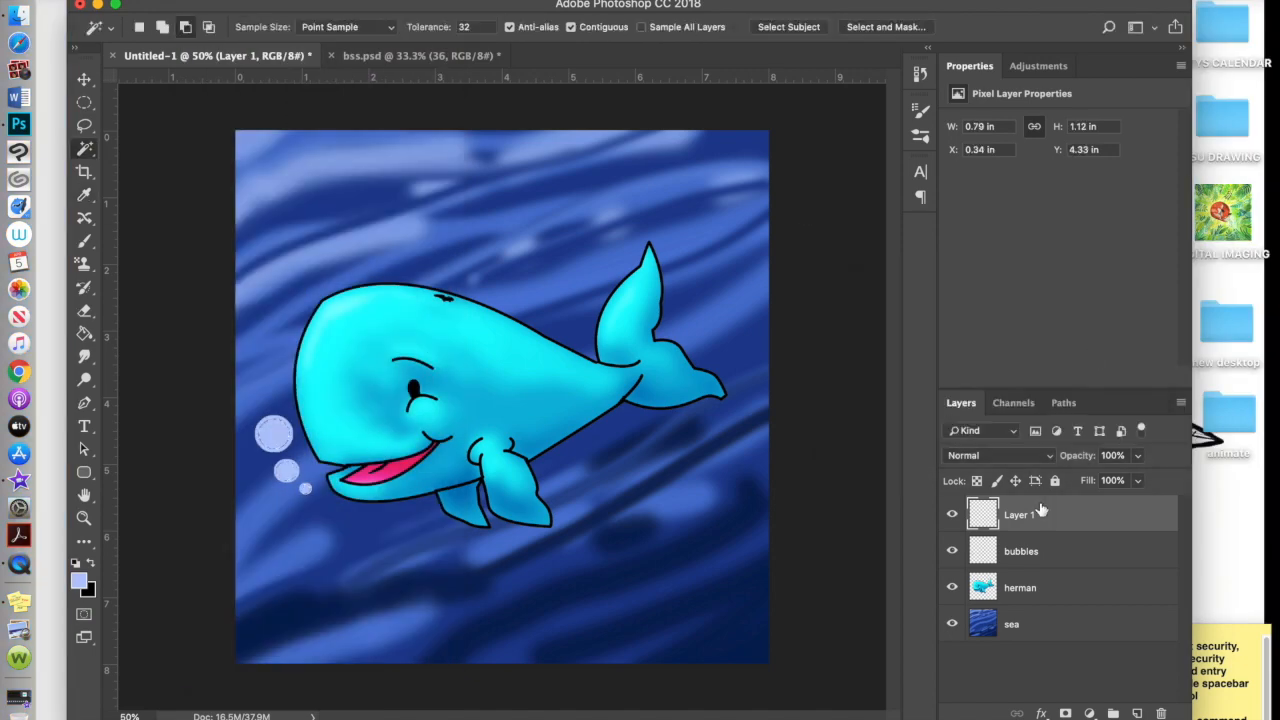
{"action": "left_click", "coordinate": [1137, 455]}
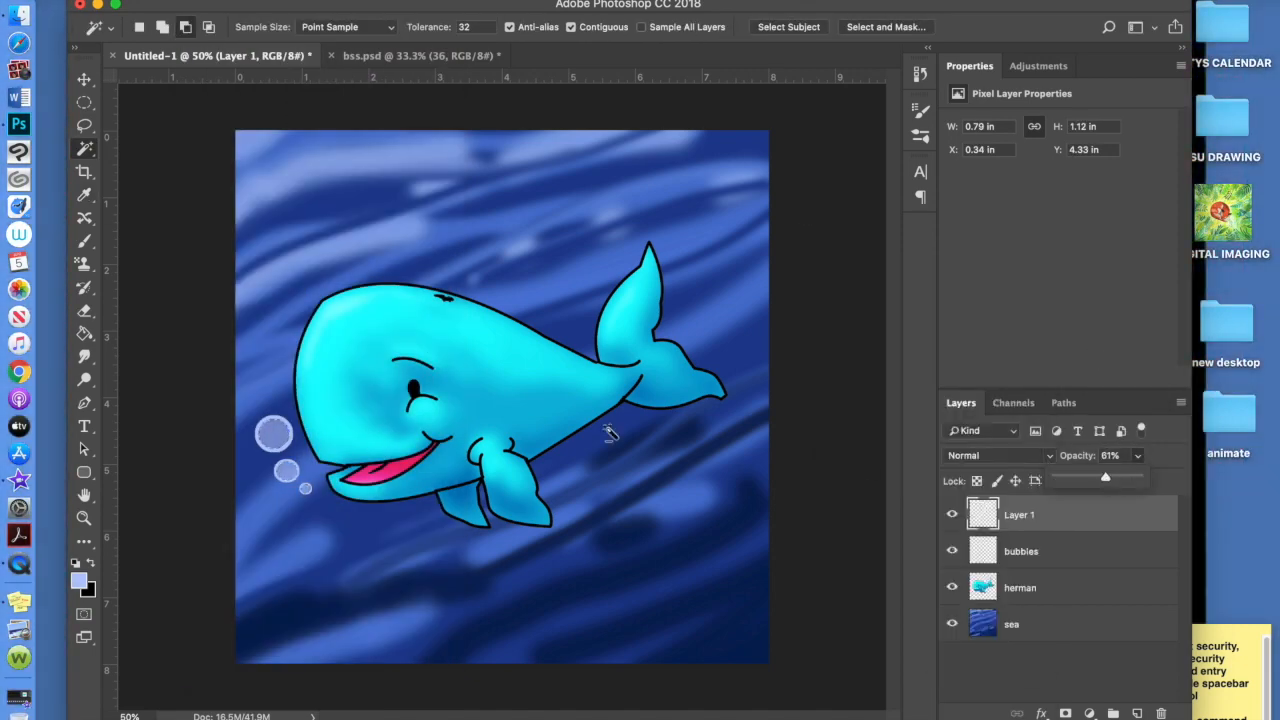
Add a highlight layer set to Overlay blend mode and paint with white
{"action": "left_click", "coordinate": [84, 241]}
{"action": "left_click", "coordinate": [1137, 713]}
{"action": "left_click", "coordinate": [1008, 455]}
{"action": "left_click", "coordinate": [1012, 646]}
{"action": "key", "text": "d"}
{"action": "key", "text": "x"}
{"action": "left_click", "coordinate": [266, 437]}
Dab white and black shine on the three bubbles, merge it down, and add an empty 'spout' layer
{"action": "left_click", "coordinate": [281, 425]}
{"action": "left_click", "coordinate": [286, 467]}
{"action": "left_click", "coordinate": [305, 488]}
{"action": "key", "text": "x"}
{"action": "left_click", "coordinate": [275, 438]}
{"action": "left_click", "coordinate": [287, 475]}
{"action": "left_click", "coordinate": [306, 490]}
{"action": "key", "text": "super+e"}
{"action": "left_click", "coordinate": [1137, 713]}
{"action": "key", "text": "Return"}
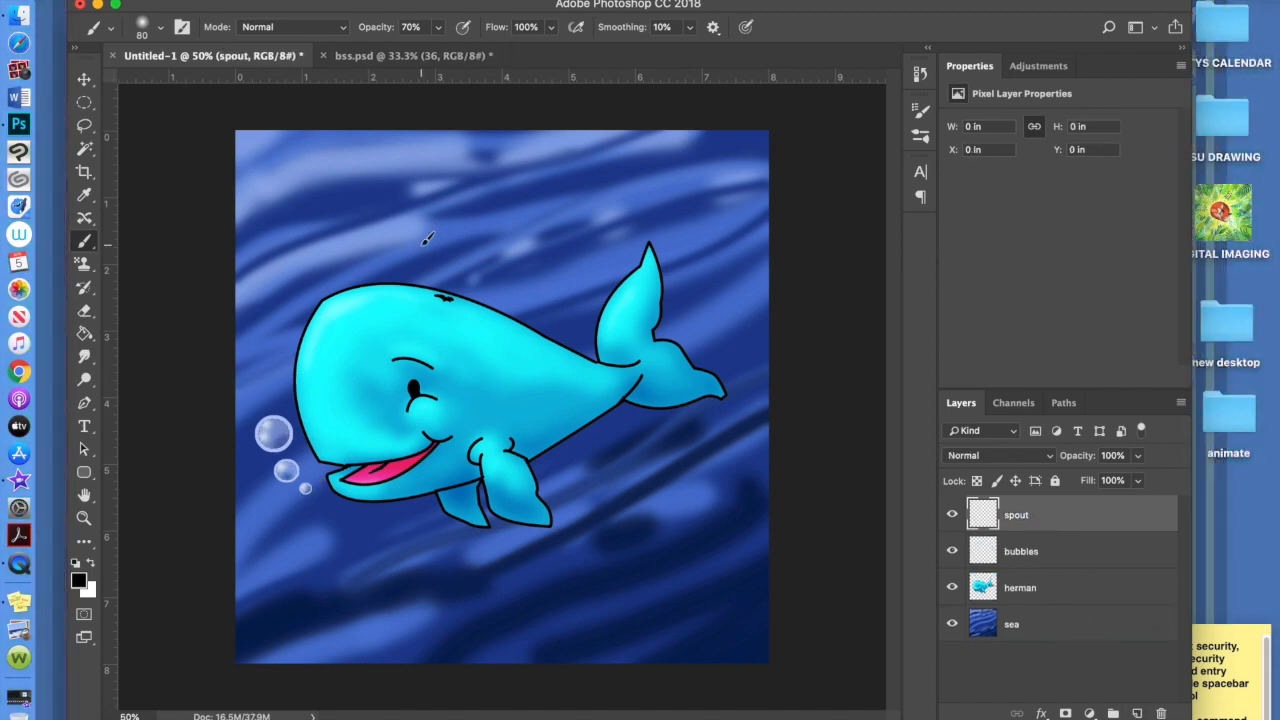
Paint white spout puffs and splashes above the whale's blowhole with a hard brush
{"action": "mouse_move", "coordinate": [442, 293]}
{"action": "left_mouse_down"}
{"action": "mouse_move", "coordinate": [429, 252]}
{"action": "mouse_move", "coordinate": [458, 265]}
{"action": "left_mouse_up"}
{"action": "left_click", "coordinate": [160, 27]}
{"action": "key", "text": "Return"}
{"action": "mouse_move", "coordinate": [92, 98]}
{"action": "left_mouse_down"}
{"action": "mouse_move", "coordinate": [246, 98]}
{"action": "mouse_move", "coordinate": [180, 83]}
{"action": "left_mouse_up"}
{"action": "left_click", "coordinate": [160, 27]}
{"action": "mouse_move", "coordinate": [445, 275]}
{"action": "left_mouse_down"}
{"action": "mouse_move", "coordinate": [441, 256]}
{"action": "mouse_move", "coordinate": [467, 265]}
{"action": "mouse_move", "coordinate": [423, 244]}
{"action": "left_mouse_up"}
{"action": "left_click", "coordinate": [427, 232]}
{"action": "left_click_drag", "start_coordinate": [450, 228], "coordinate": [483, 260]}
Add fine droplets with a size-12 brush and stretch the spout taller
{"action": "left_click", "coordinate": [455, 238]}
{"action": "left_click", "coordinate": [479, 277]}
{"action": "left_click", "coordinate": [160, 27]}
{"action": "left_click_drag", "start_coordinate": [180, 83], "coordinate": [173, 83]}
{"action": "left_click", "coordinate": [411, 269]}
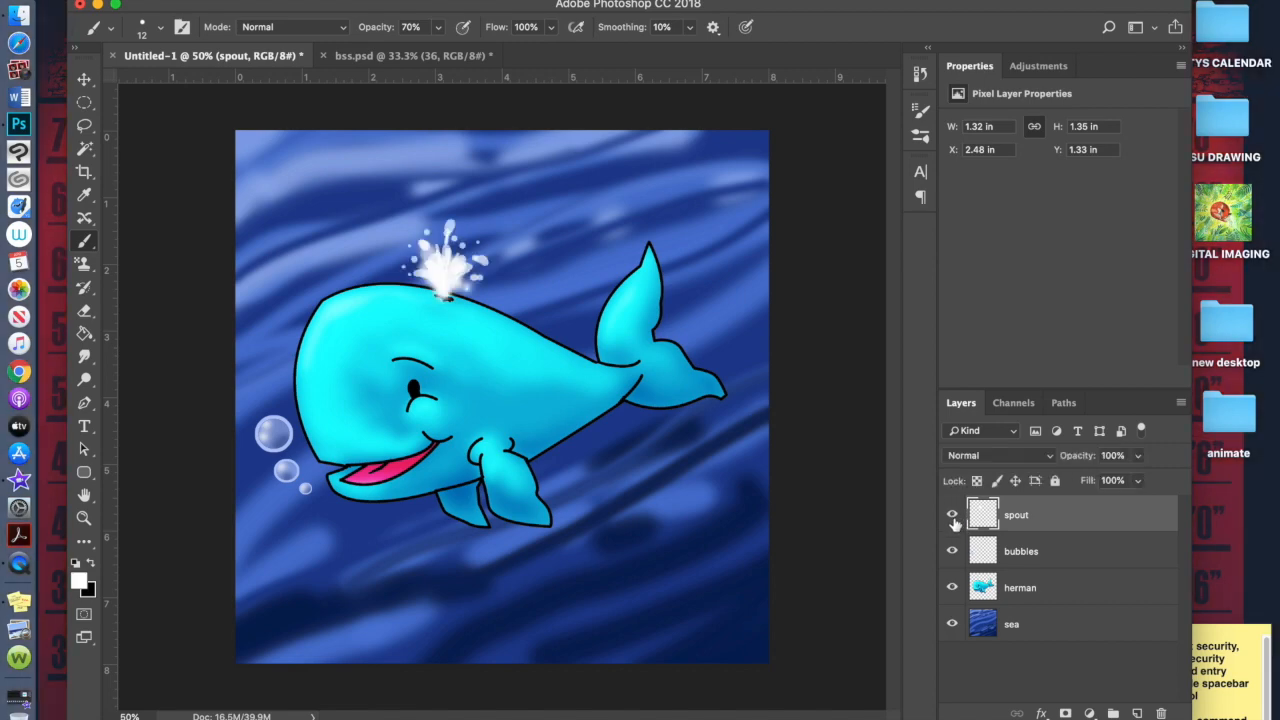
{"action": "key", "text": "super+t"}
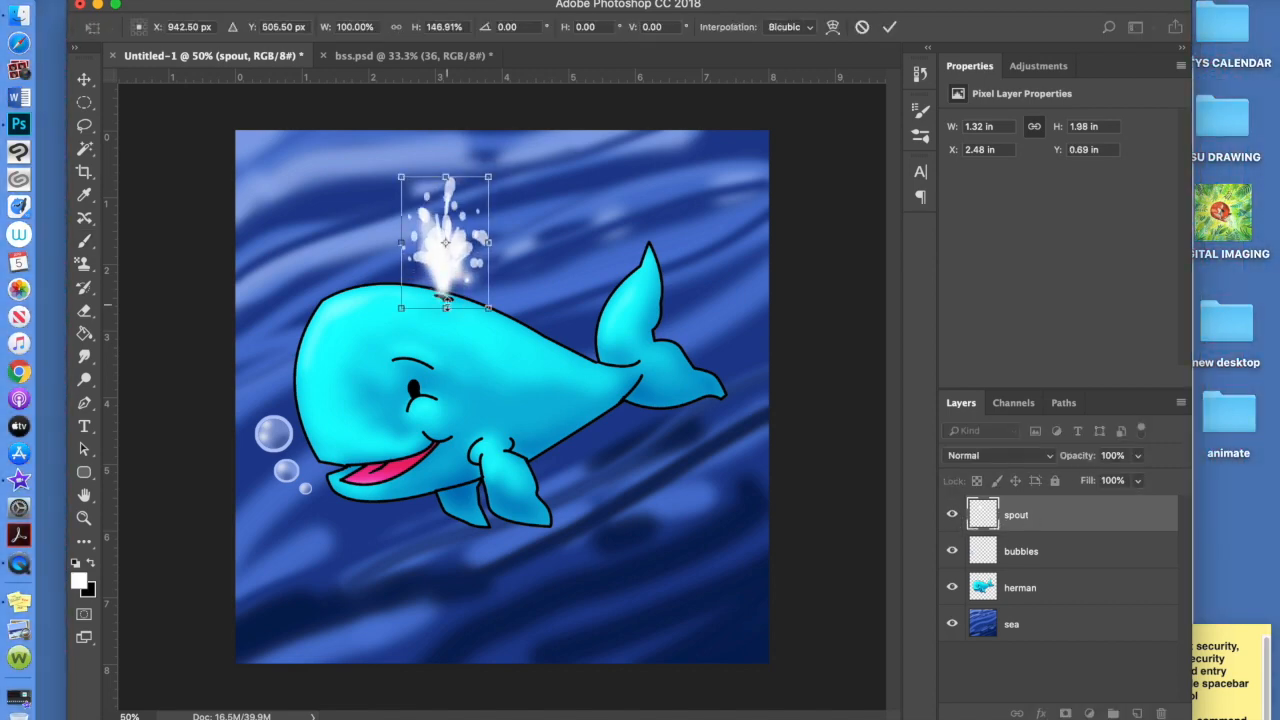
{"action": "key", "text": "Return"}
{"action": "key", "text": "b"}
Duplicate the bubbles, move the copy to the upper right and flip it horizontally
{"action": "left_click", "coordinate": [1021, 551]}
{"action": "key", "text": "super+j"}
{"action": "key", "text": "v"}
{"action": "left_click_drag", "start_coordinate": [297, 455], "coordinate": [721, 261]}
{"action": "left_click", "coordinate": [190, 1]}
{"action": "mouse_move", "coordinate": [377, 369]}
{"action": "left_click", "coordinate": [510, 573]}
Rotate, shrink and place the copied bubbles beside the tail, below the herman layer
{"action": "key", "text": "super+t"}
{"action": "left_click_drag", "start_coordinate": [731, 205], "coordinate": [685, 206]}
{"action": "left_click_drag", "start_coordinate": [736, 271], "coordinate": [741, 322]}
{"action": "left_click_drag", "start_coordinate": [667, 305], "coordinate": [698, 306]}
{"action": "mouse_move", "coordinate": [755, 283]}
{"action": "left_mouse_down"}
{"action": "mouse_move", "coordinate": [738, 352]}
{"action": "mouse_move", "coordinate": [765, 292]}
{"action": "mouse_move", "coordinate": [737, 281]}
{"action": "left_mouse_up"}
{"action": "left_click_drag", "start_coordinate": [733, 358], "coordinate": [733, 349]}
{"action": "key", "text": "Return"}
{"action": "left_click_drag", "start_coordinate": [1055, 552], "coordinate": [1057, 641]}
{"action": "left_click_drag", "start_coordinate": [757, 339], "coordinate": [757, 351]}
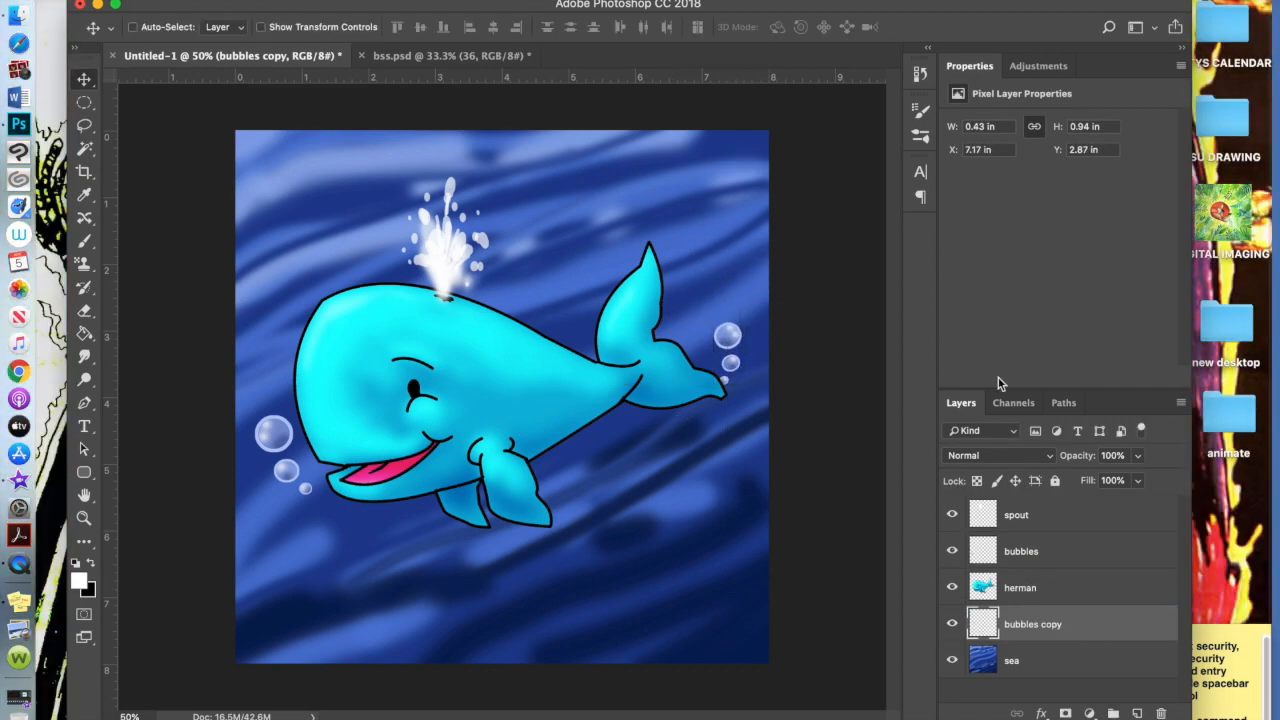
Rename the tail bubbles layer 'fluke bubbles' and trace a magnetic lasso selection around the whale's tail
{"action": "double_click", "coordinate": [1032, 624]}
{"action": "type", "text": "fluke bubbles"}
{"action": "left_click", "coordinate": [1020, 588]}
{"action": "left_click", "coordinate": [84, 125]}
{"action": "left_click", "coordinate": [178, 158]}
{"action": "left_click", "coordinate": [592, 356]}
{"action": "mouse_move", "coordinate": [663, 325]}
{"action": "left_mouse_down"}
{"action": "mouse_move", "coordinate": [732, 390]}
{"action": "mouse_move", "coordinate": [718, 410]}
{"action": "mouse_move", "coordinate": [613, 411]}
{"action": "left_mouse_up"}
{"action": "left_click", "coordinate": [595, 353]}
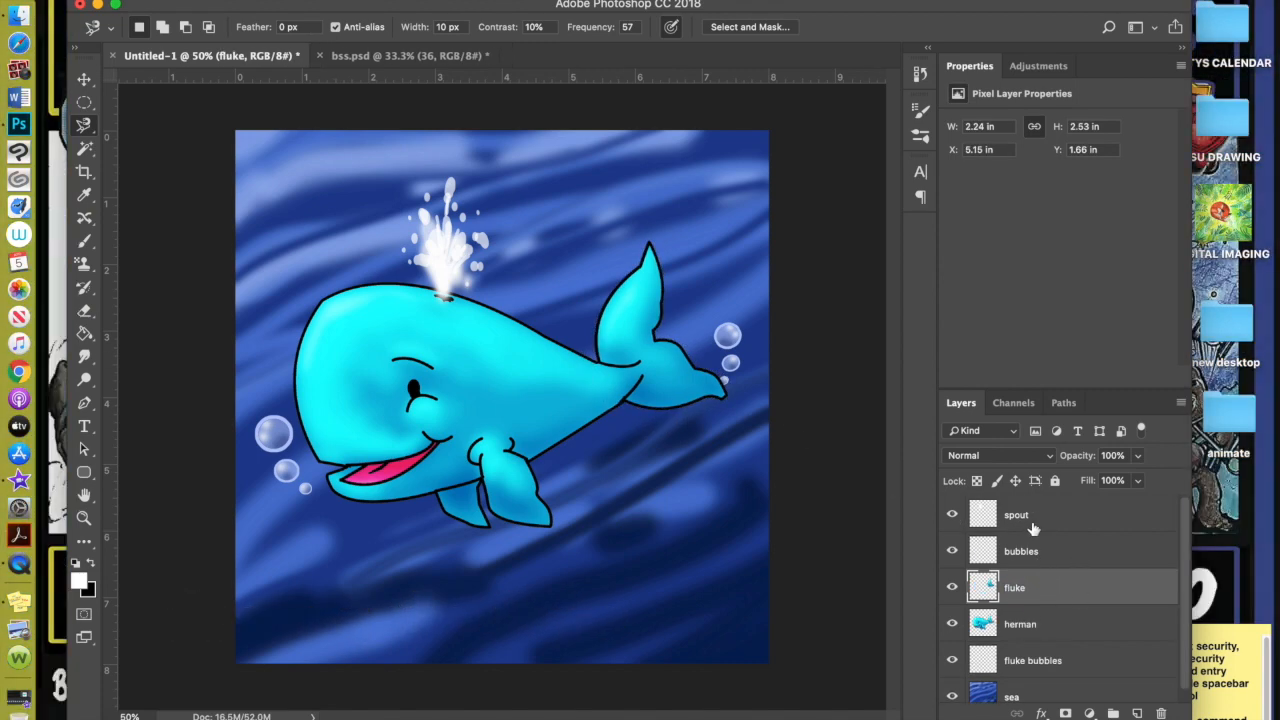
Hide the spout and bubbles, then slightly rotate and shift the selected tail
{"action": "left_click", "coordinate": [952, 514]}
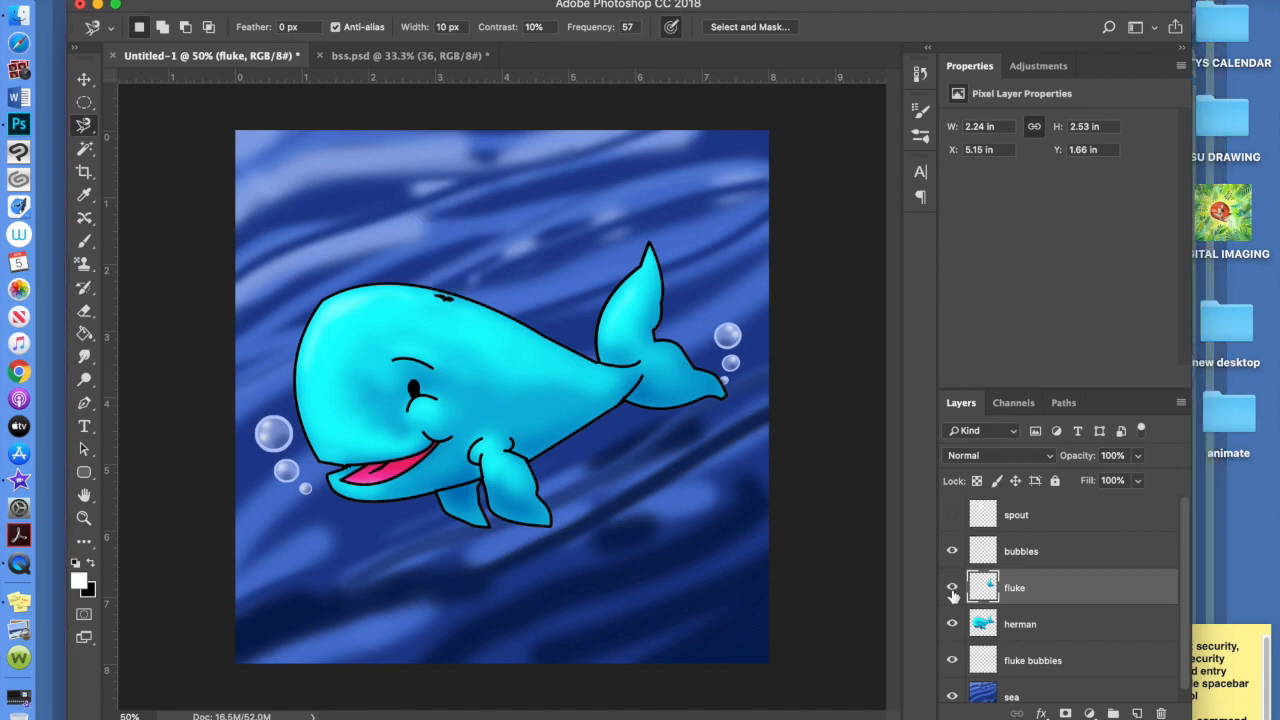
{"action": "left_click", "coordinate": [953, 592]}
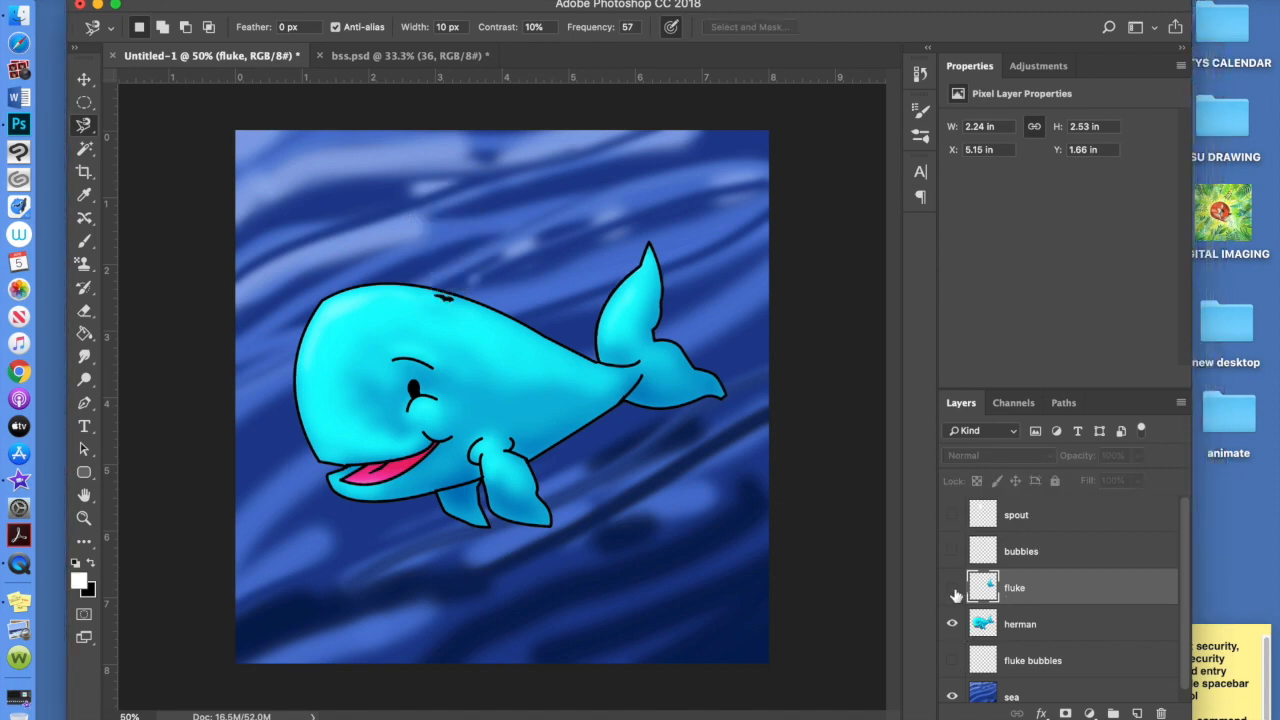
{"action": "left_click", "coordinate": [953, 590]}
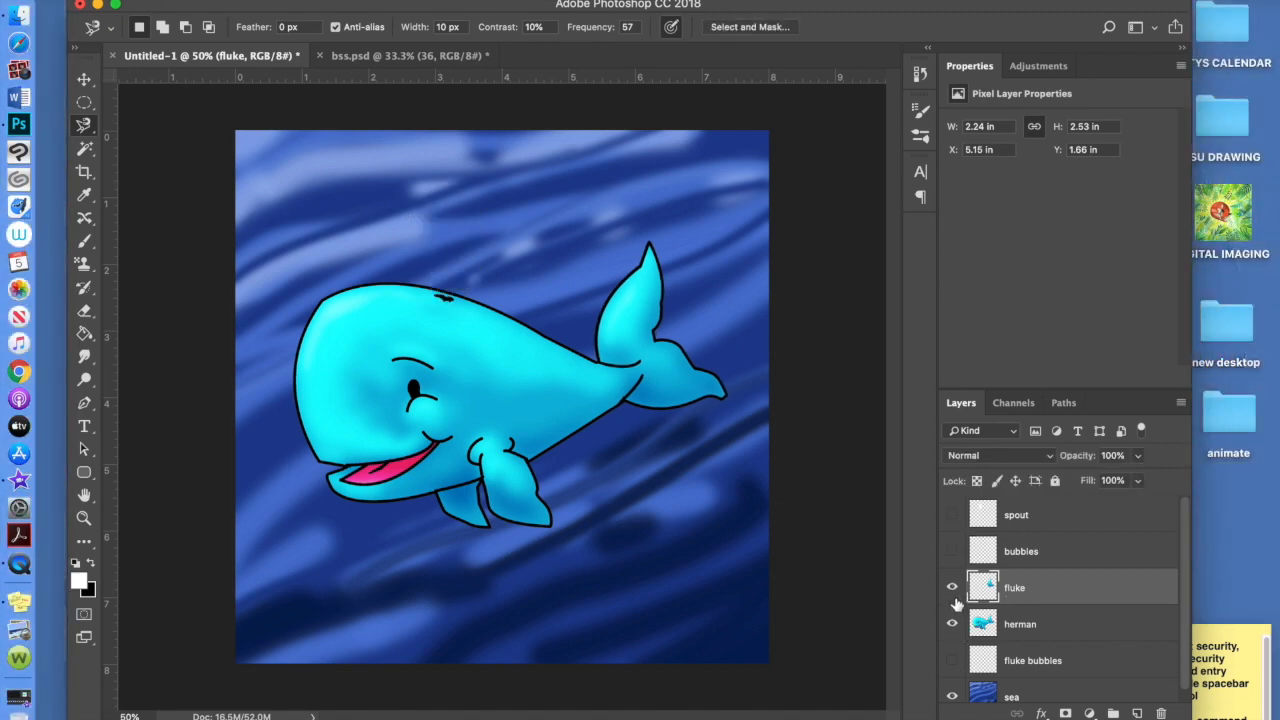
{"action": "key", "text": "ctrl+t"}
{"action": "left_click_drag", "start_coordinate": [737, 346], "coordinate": [739, 336]}
{"action": "left_click_drag", "start_coordinate": [679, 370], "coordinate": [670, 361]}
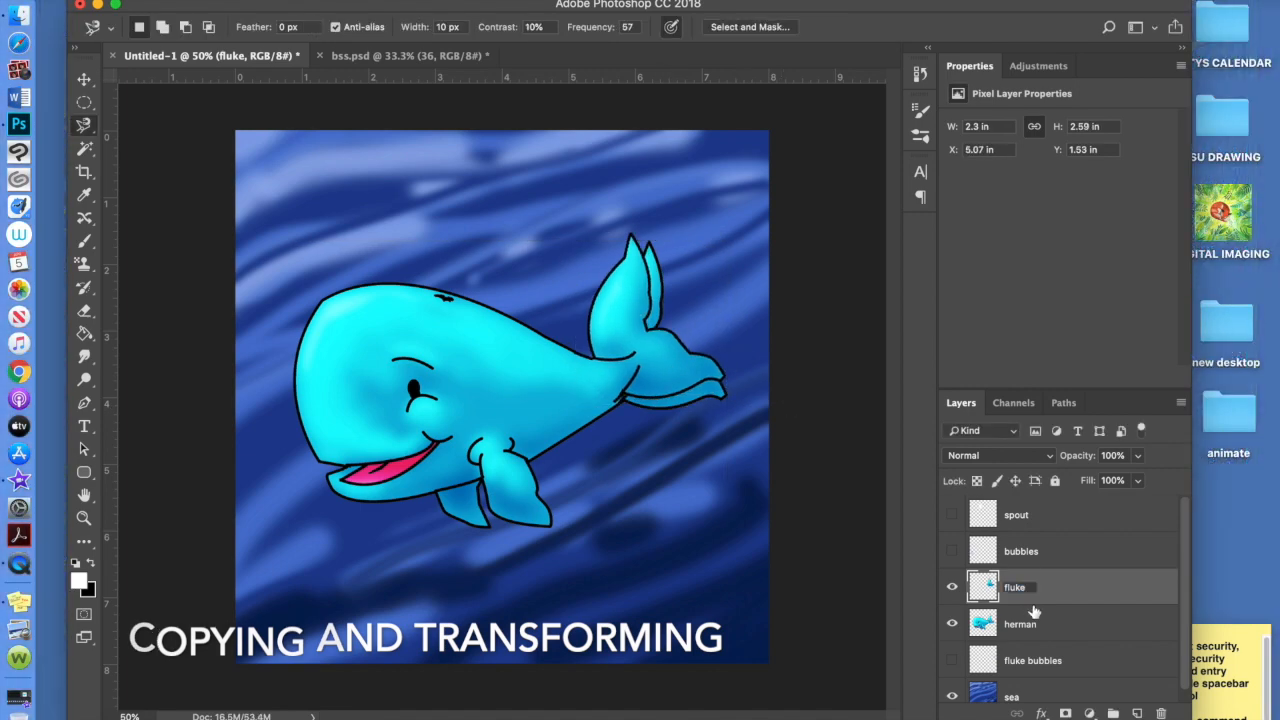
Copy the tail into fluke1 and make a counterclockwise-rotated copy named fluke2
{"action": "key", "text": "ctrl+j"}
{"action": "key", "text": "ctrl+t"}
{"action": "left_click_drag", "start_coordinate": [743, 219], "coordinate": [729, 207]}
{"action": "left_click_drag", "start_coordinate": [674, 380], "coordinate": [663, 367]}
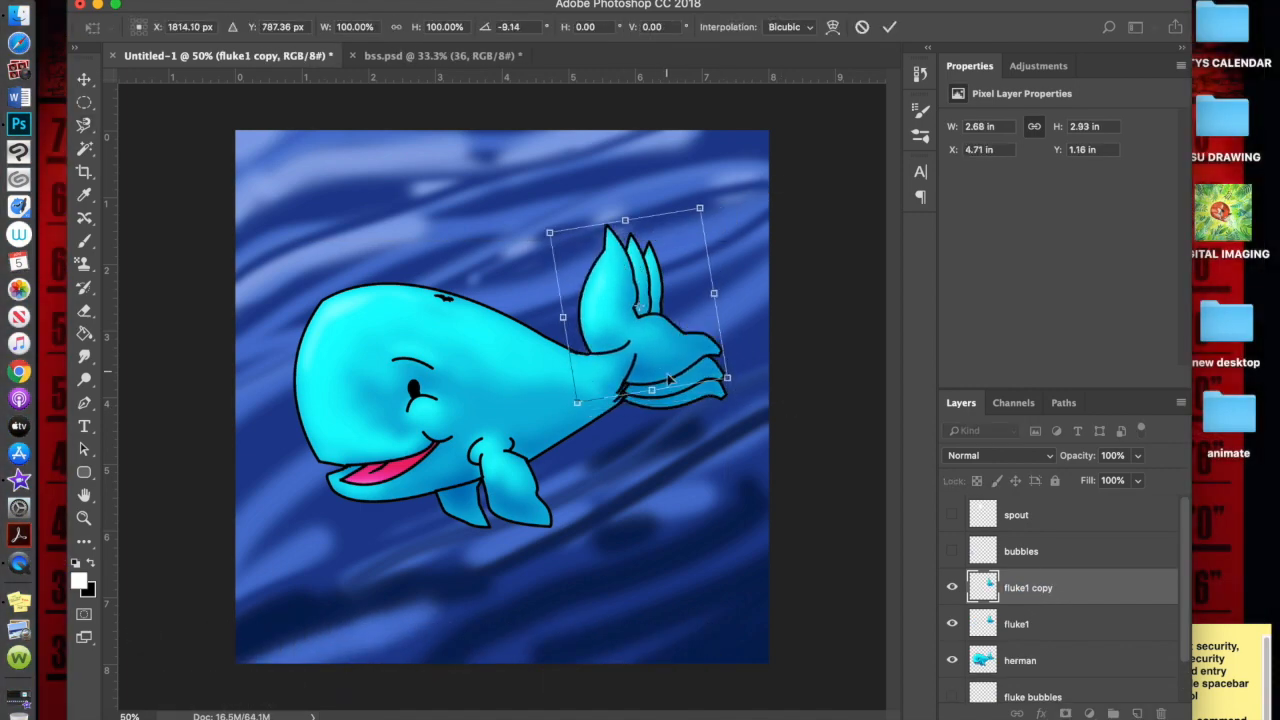
{"action": "key", "text": "Return"}
{"action": "double_click", "coordinate": [1042, 588]}
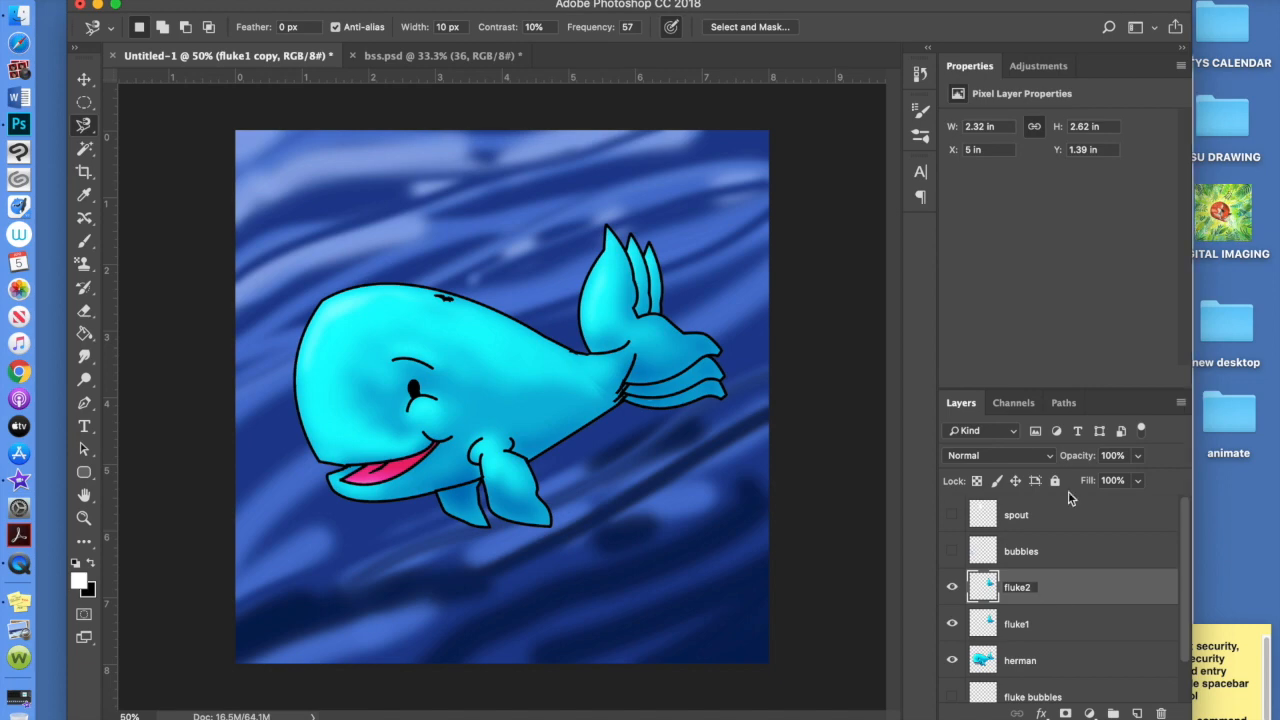
Duplicate fluke1 as fluke3, rotated about 6.57 degrees and moved into place
{"action": "left_click", "coordinate": [1055, 618]}
{"action": "key", "text": "ctrl+j"}
{"action": "double_click", "coordinate": [1025, 623]}
{"action": "type", "text": "fluke3"}
{"action": "key", "text": "Return"}
{"action": "key", "text": "super+t"}
{"action": "left_click_drag", "start_coordinate": [737, 223], "coordinate": [747, 233]}
{"action": "mouse_move", "coordinate": [678, 354]}
{"action": "left_mouse_down"}
{"action": "mouse_move", "coordinate": [733, 386]}
{"action": "mouse_move", "coordinate": [693, 353]}
{"action": "left_mouse_up"}
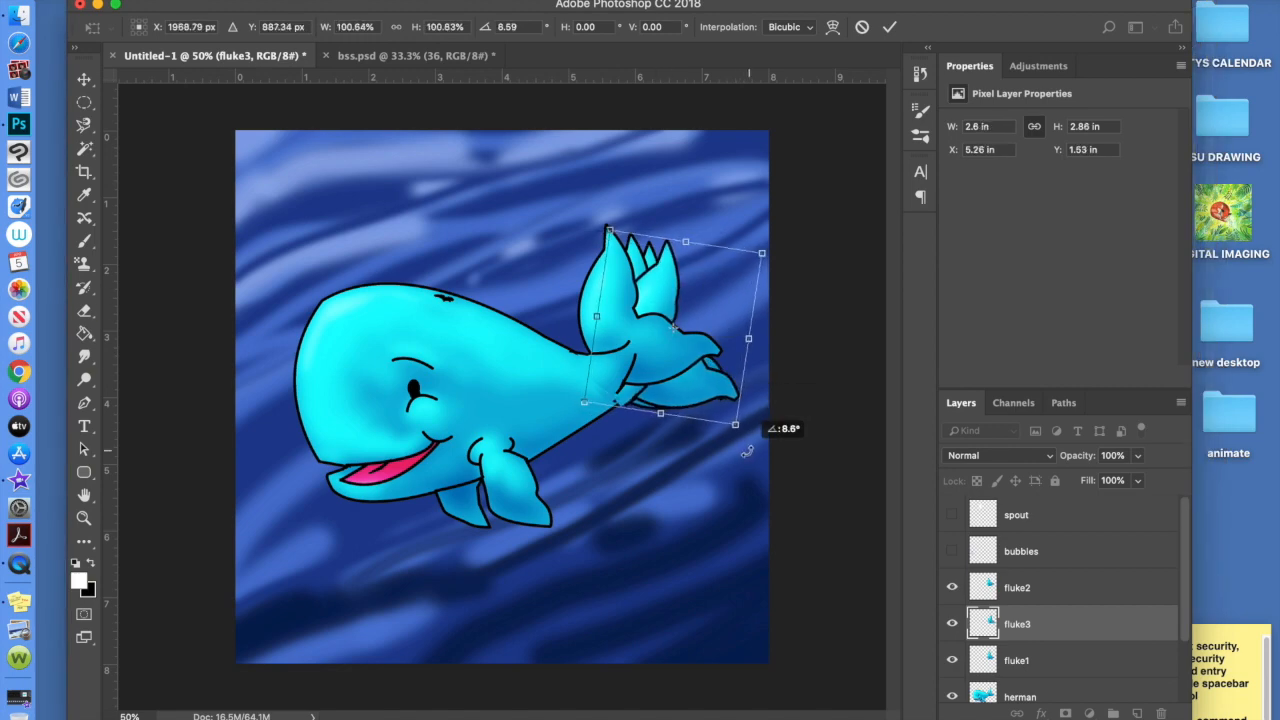
{"action": "key", "text": "Return"}
Reorder the layers and toggle the fluke tails and fluke bubbles to compare them
{"action": "scroll", "coordinate": [1077, 554], "scroll_direction": "down", "scroll_amount": 3}
{"action": "left_click_drag", "start_coordinate": [1077, 554], "coordinate": [1070, 641]}
{"action": "left_click", "coordinate": [952, 624]}
{"action": "left_click", "coordinate": [952, 624]}
{"action": "left_click", "coordinate": [952, 515]}
{"action": "left_click", "coordinate": [952, 551]}
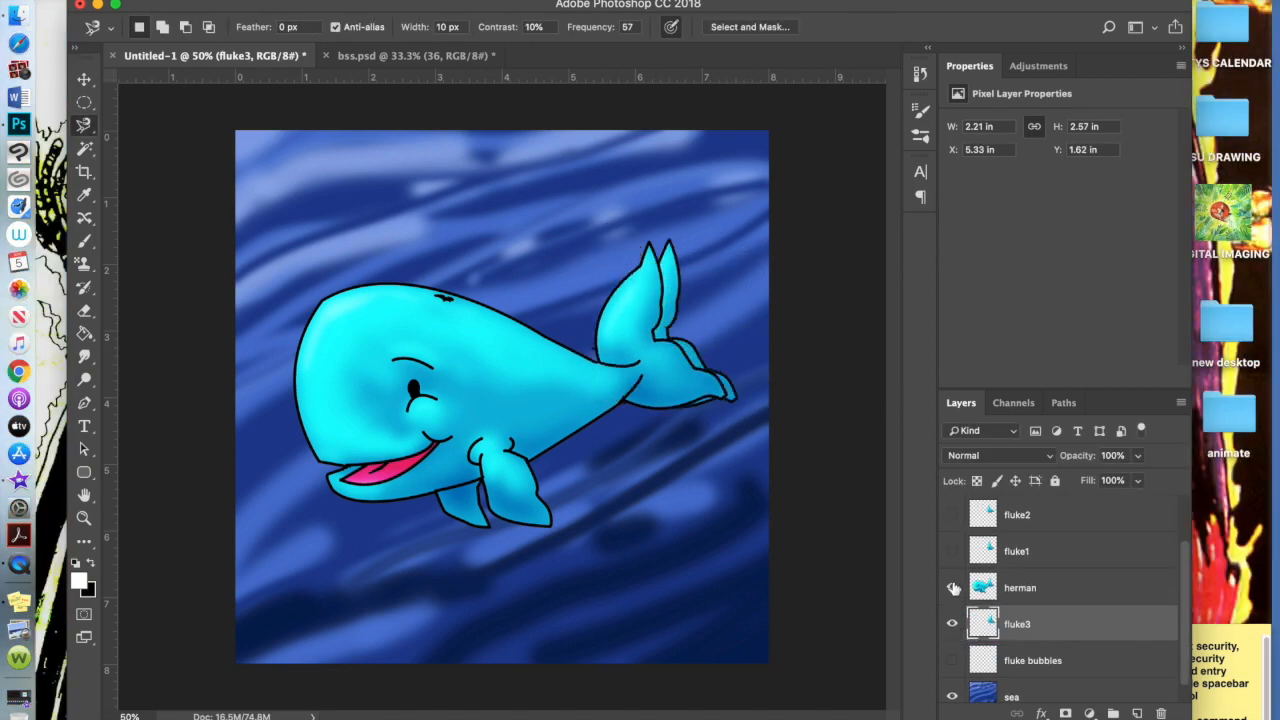
Hide fluke3 and show fluke1, fluke2, the front bubbles and spout again
{"action": "left_click", "coordinate": [952, 624]}
{"action": "left_click", "coordinate": [954, 662]}
{"action": "left_click", "coordinate": [954, 663]}
{"action": "left_click", "coordinate": [953, 661]}
Isolate the tail layers and delete the extra fluke3 layer
{"action": "left_click", "coordinate": [952, 624]}
{"action": "left_click", "coordinate": [952, 551]}
{"action": "left_click", "coordinate": [952, 515]}
{"action": "left_click", "coordinate": [952, 551]}
{"action": "left_click", "coordinate": [953, 517]}
{"action": "left_click_drag", "start_coordinate": [1185, 560], "coordinate": [1186, 520]}
{"action": "left_click", "coordinate": [1090, 648]}
{"action": "left_click", "coordinate": [952, 515]}
{"action": "left_click", "coordinate": [952, 551]}
{"action": "left_click", "coordinate": [953, 588]}
{"action": "left_click", "coordinate": [952, 624]}
{"action": "left_click", "coordinate": [952, 624]}
{"action": "left_click", "coordinate": [1093, 625]}
{"action": "key", "text": "BackSpace"}
{"action": "left_click", "coordinate": [953, 566]}
{"action": "left_click", "coordinate": [1044, 617]}
{"action": "left_click", "coordinate": [1012, 651]}
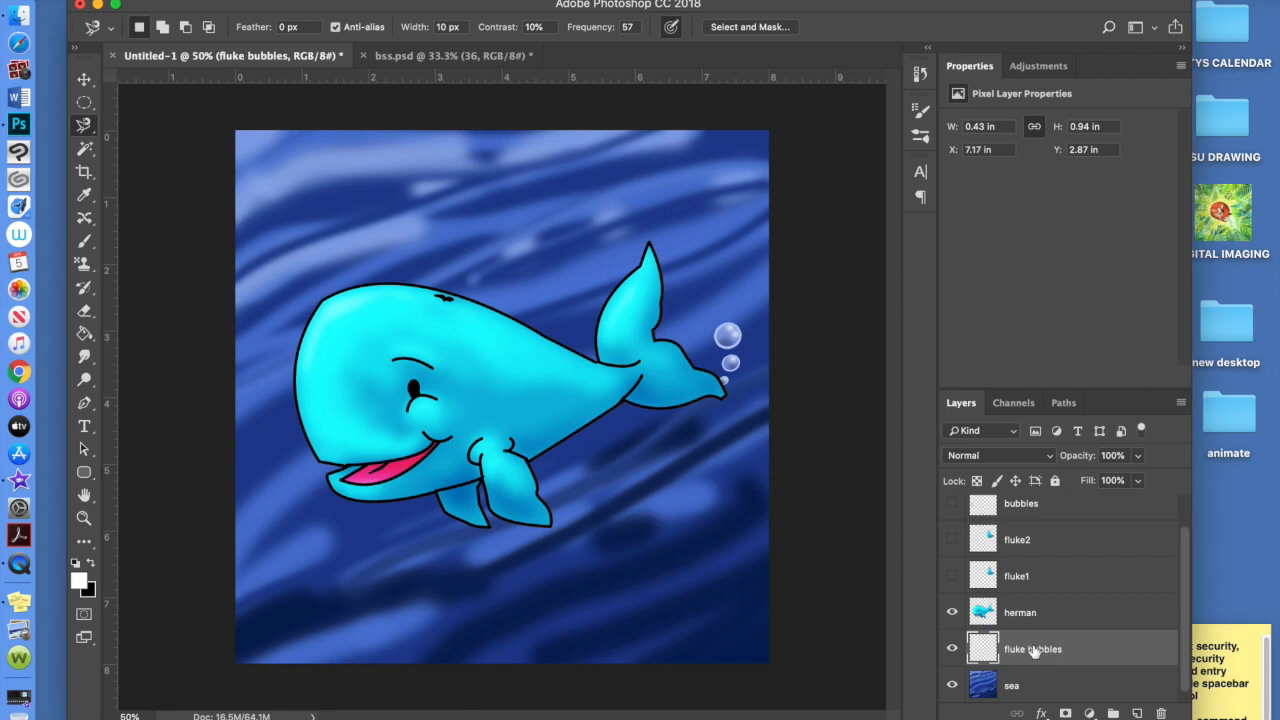
Duplicate the fluke bubbles layer twice and name the three layers fluke bubbles 1, 2 and 3
{"action": "key", "text": "super+j"}
{"action": "double_click", "coordinate": [1035, 650]}
{"action": "left_click", "coordinate": [1085, 649]}
{"action": "key", "text": "BackSpace"}
{"action": "key", "text": "BackSpace"}
{"action": "key", "text": "BackSpace"}
{"action": "key", "text": "BackSpace"}
{"action": "key", "text": "BackSpace"}
{"action": "type", "text": "2"}
{"action": "double_click", "coordinate": [1062, 688]}
{"action": "type", "text": "1"}
{"action": "left_click", "coordinate": [1084, 660]}
{"action": "key", "text": "super+j"}
{"action": "double_click", "coordinate": [1084, 652]}
{"action": "key", "text": "BackSpace"}
{"action": "key", "text": "BackSpace"}
{"action": "key", "text": "BackSpace"}
{"action": "key", "text": "BackSpace"}
{"action": "key", "text": "BackSpace"}
{"action": "key", "text": "BackSpace"}
{"action": "type", "text": "3"}
{"action": "scroll", "coordinate": [1086, 666], "scroll_direction": "down", "scroll_amount": 2}
{"action": "left_click", "coordinate": [952, 623]}
Lower fluke bubbles 1 to below 48% opacity and fluke bubbles 2 to about half opacity
{"action": "left_click", "coordinate": [1086, 662]}
{"action": "left_click", "coordinate": [1138, 456]}
{"action": "left_click", "coordinate": [953, 694]}
{"action": "left_click", "coordinate": [952, 660]}
{"action": "left_click", "coordinate": [1040, 690]}
{"action": "left_click_drag", "start_coordinate": [1138, 456], "coordinate": [1111, 484]}
{"action": "left_click", "coordinate": [1081, 651]}
{"action": "left_click", "coordinate": [952, 686]}
{"action": "left_click", "coordinate": [952, 649]}
{"action": "left_click", "coordinate": [1138, 456]}
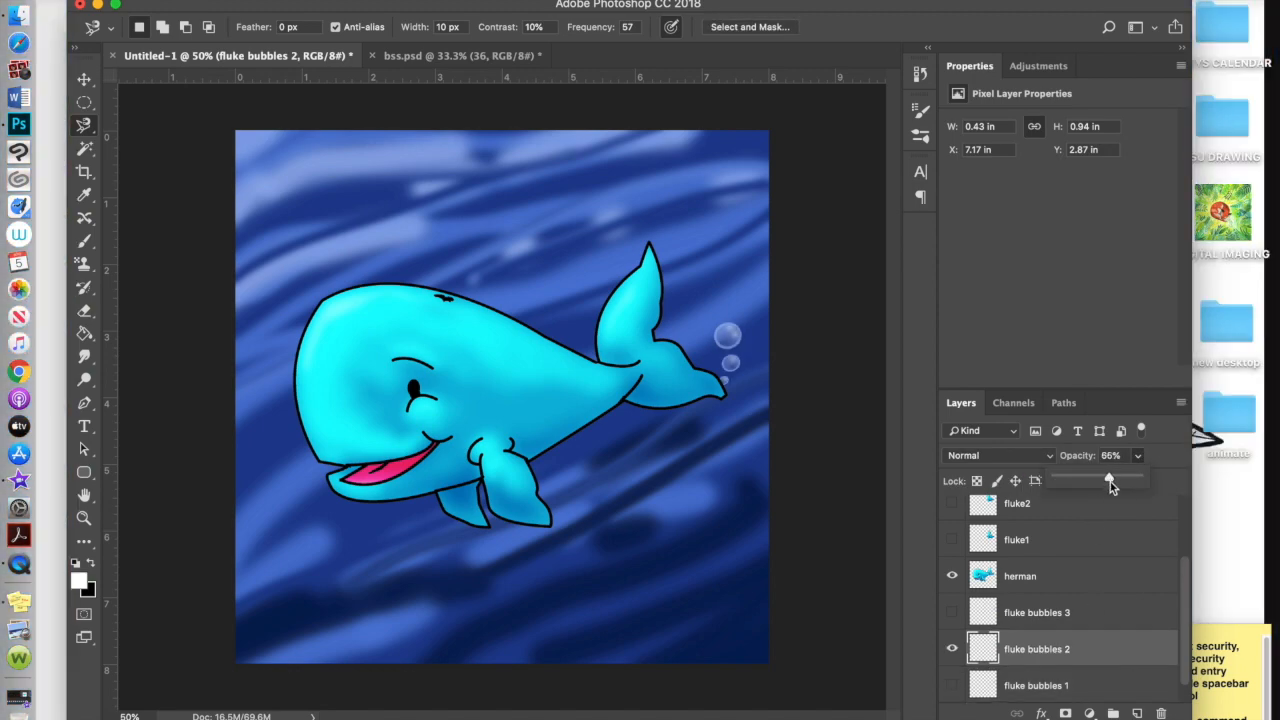
{"action": "left_click", "coordinate": [1060, 613]}
{"action": "left_click", "coordinate": [952, 649]}
{"action": "left_click", "coordinate": [952, 613]}
{"action": "left_click", "coordinate": [952, 613]}
{"action": "left_click", "coordinate": [952, 686]}
{"action": "left_click", "coordinate": [952, 649]}
{"action": "left_click", "coordinate": [952, 613]}
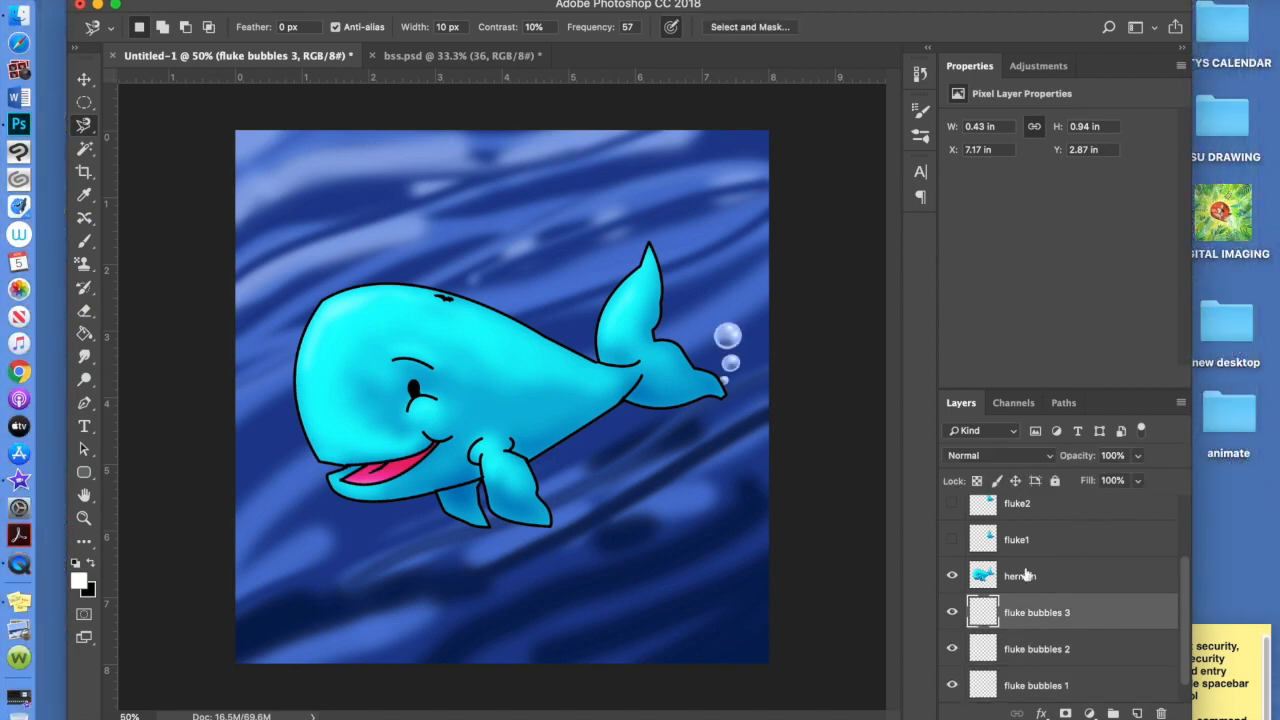
Rename the front bubbles layer to bubbles3 and duplicate it into bubbles2 and bubbles1
{"action": "left_click_drag", "start_coordinate": [1185, 586], "coordinate": [1185, 525]}
{"action": "left_click", "coordinate": [1050, 556]}
{"action": "left_click", "coordinate": [952, 551]}
{"action": "double_click", "coordinate": [1022, 554]}
{"action": "left_click", "coordinate": [1046, 553]}
{"action": "type", "text": "3"}
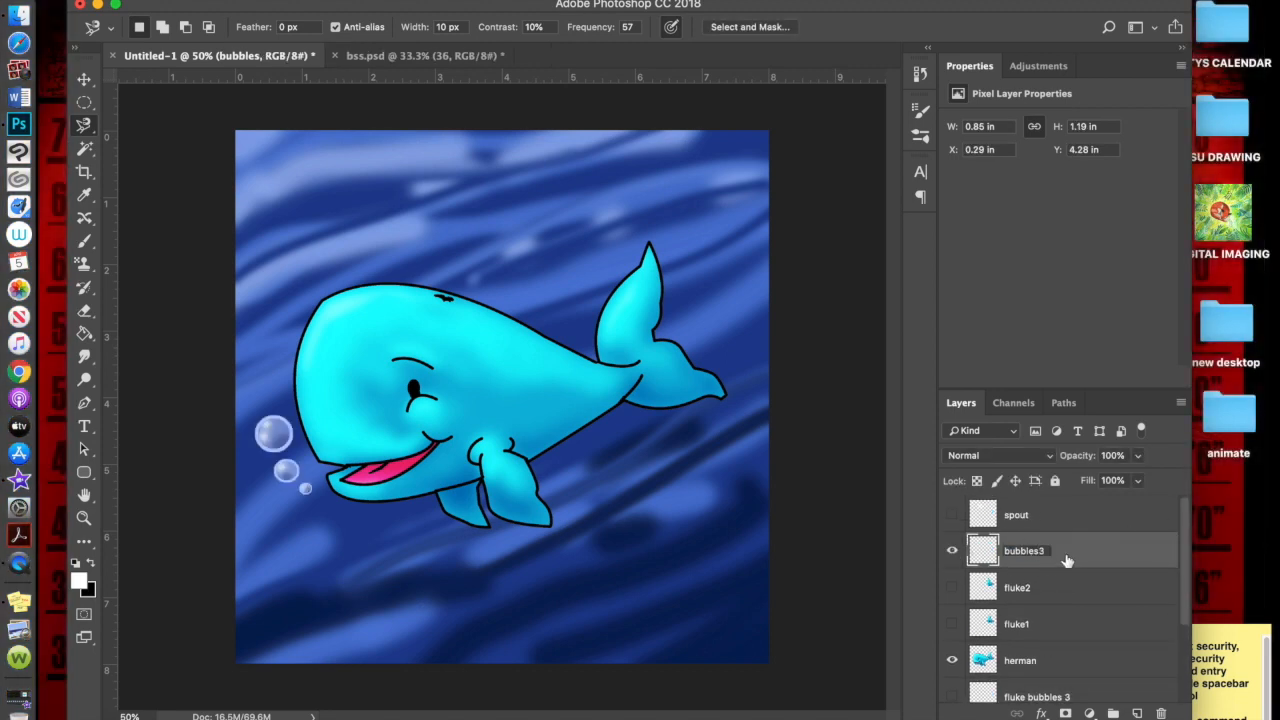
{"action": "key", "text": "Return"}
{"action": "key", "text": "super+j"}
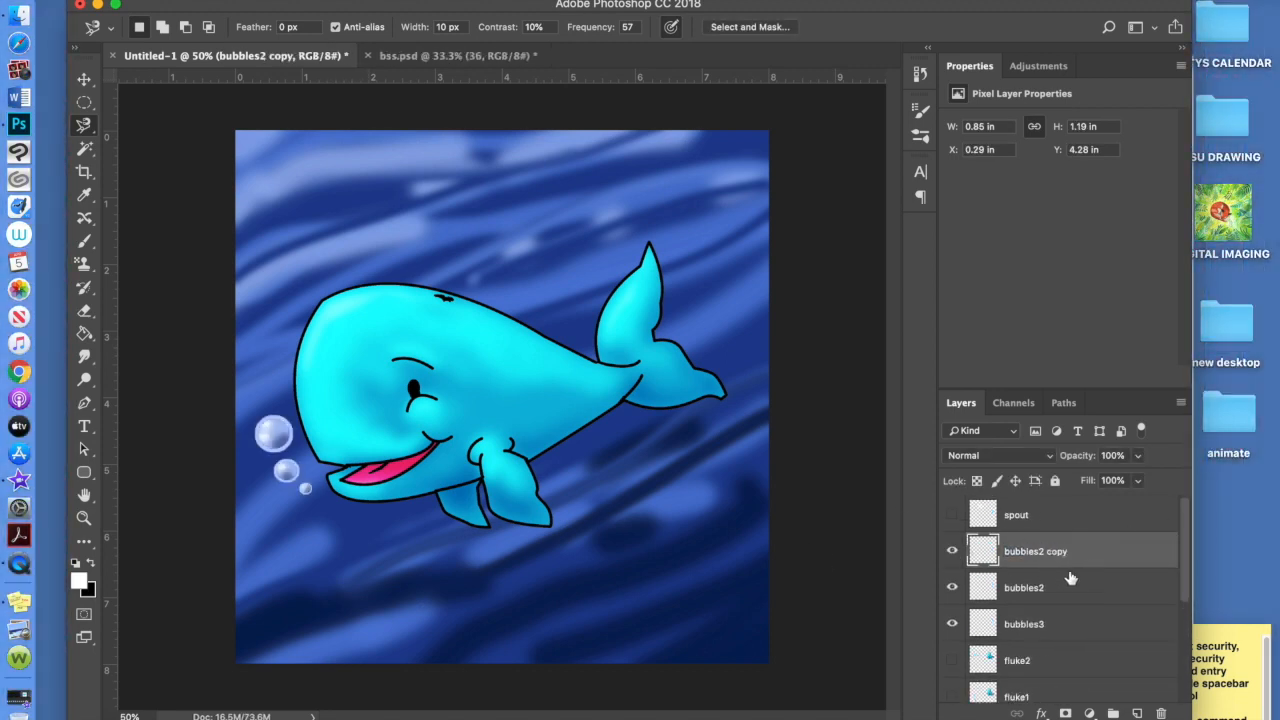
{"action": "left_click", "coordinate": [1071, 554]}
Shrink the bubbles2 bubbles near the whale's mouth with Free Transform
{"action": "left_click", "coordinate": [1062, 624]}
{"action": "left_click", "coordinate": [952, 624]}
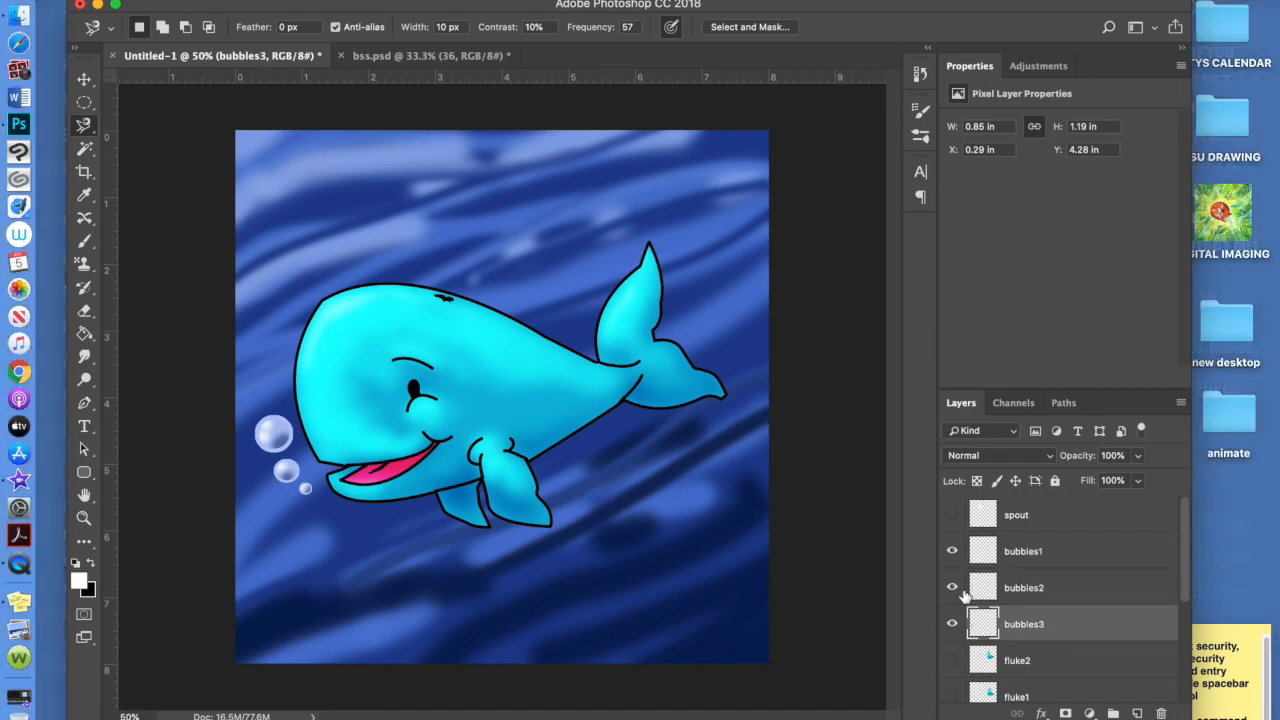
{"action": "left_click", "coordinate": [975, 591]}
{"action": "key", "text": "super+t"}
{"action": "left_click_drag", "start_coordinate": [256, 415], "coordinate": [268, 435]}
{"action": "key", "text": "Return"}
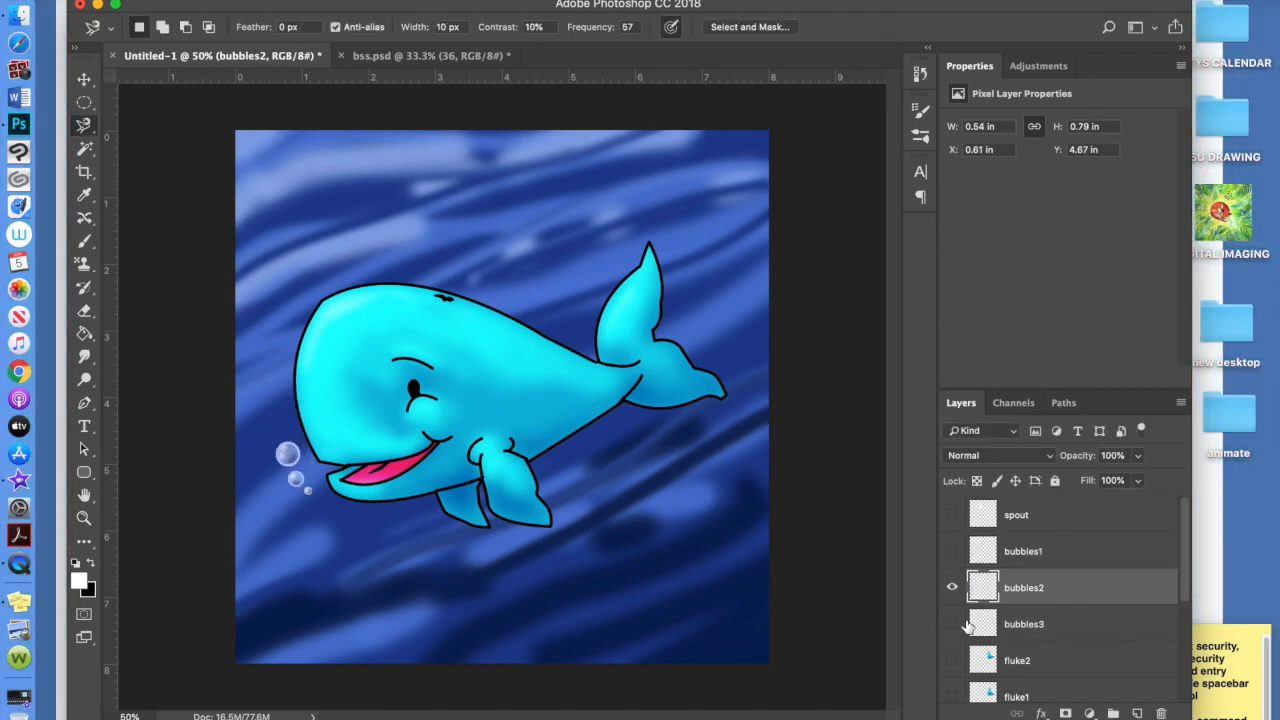
Shrink and rotate the bubbles1 bubbles, then compare the three bubble layers
{"action": "left_click", "coordinate": [1058, 551]}
{"action": "left_click", "coordinate": [952, 588]}
{"action": "key", "text": "super+t"}
{"action": "left_click_drag", "start_coordinate": [248, 421], "coordinate": [284, 455]}
{"action": "key", "text": "Return"}
{"action": "left_click", "coordinate": [952, 588]}
{"action": "left_click", "coordinate": [952, 624]}
{"action": "left_click", "coordinate": [952, 624]}
{"action": "left_click", "coordinate": [952, 588]}
{"action": "left_click", "coordinate": [952, 551]}
{"action": "left_click", "coordinate": [952, 588]}
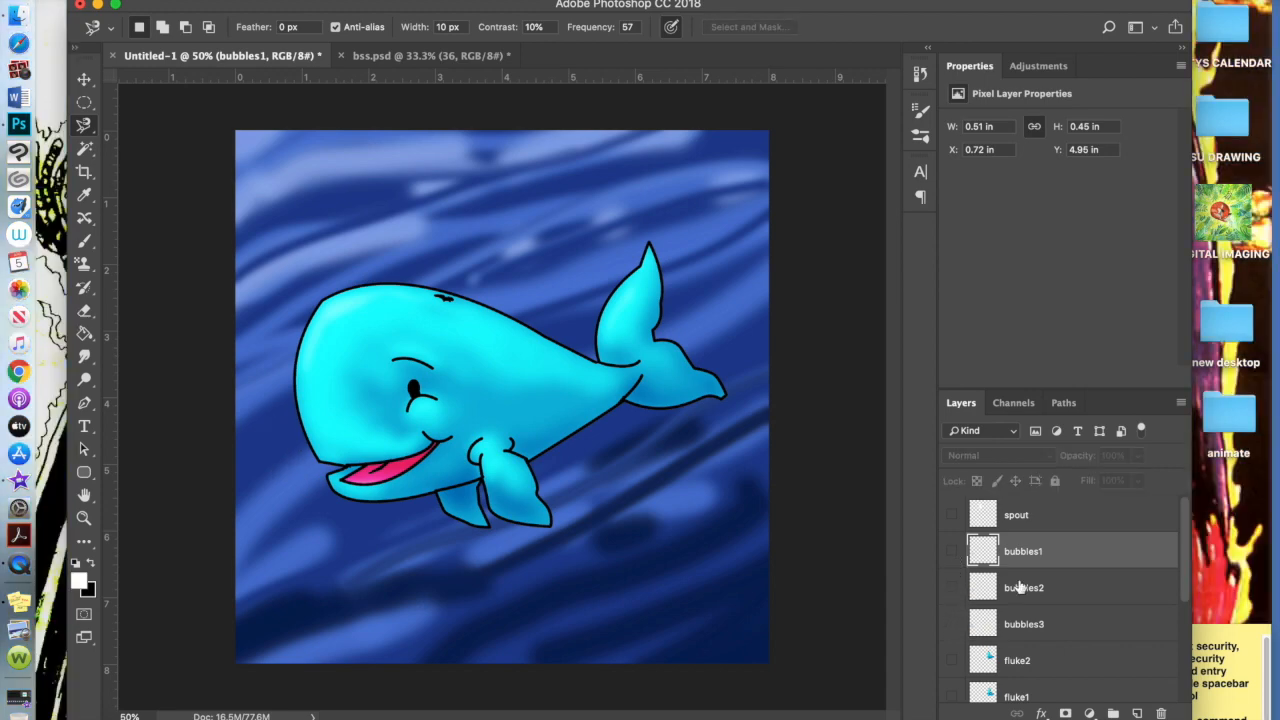
Duplicate the spout layer and name the copies spout 1, spout 2 and spout 3
{"action": "left_click", "coordinate": [1049, 520]}
{"action": "left_click", "coordinate": [952, 515]}
{"action": "double_click", "coordinate": [1017, 515]}
{"action": "key", "text": "super+j"}
{"action": "double_click", "coordinate": [1030, 515]}
{"action": "type", "text": "spout 2"}
{"action": "key", "text": "Tab"}
{"action": "type", "text": "spout 1"}
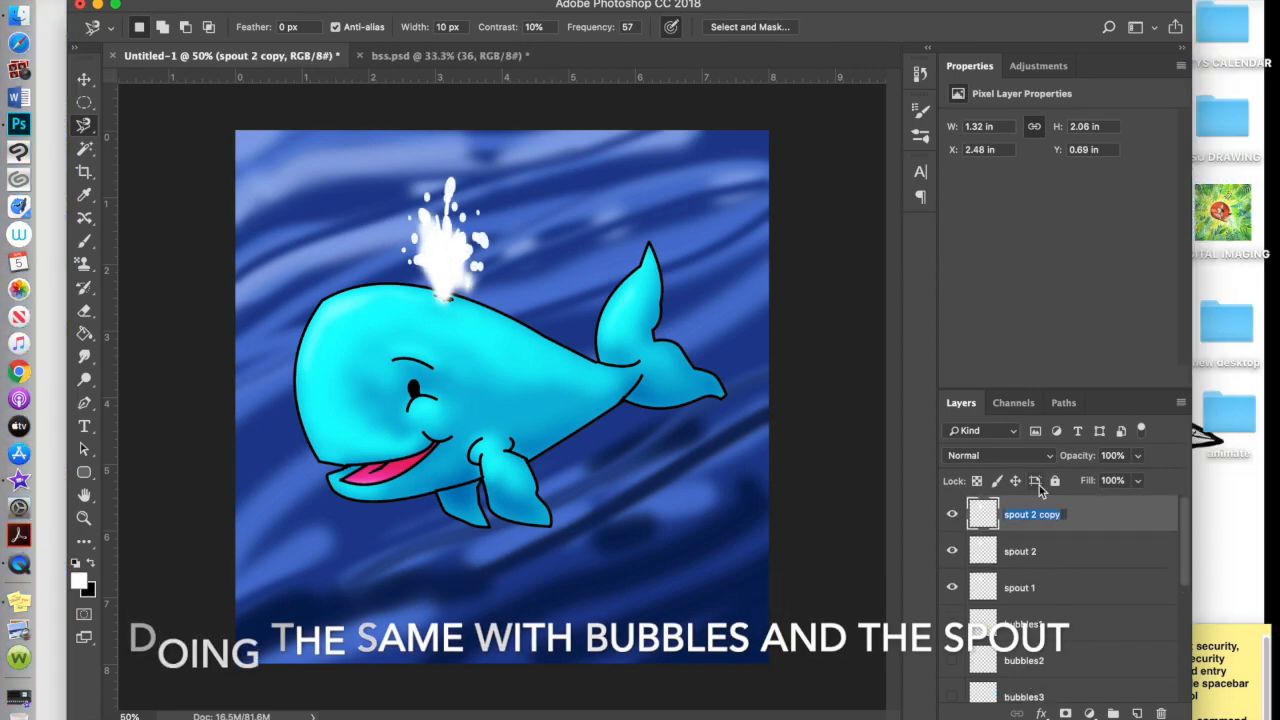
{"action": "type", "text": "spout 3"}
{"action": "left_click", "coordinate": [952, 514]}
Shrink the spout 2 spray and nudge it onto the whale's head
{"action": "left_click", "coordinate": [1000, 551]}
{"action": "left_click", "coordinate": [952, 587]}
{"action": "key", "text": "super+t"}
{"action": "left_click_drag", "start_coordinate": [400, 176], "coordinate": [411, 198]}
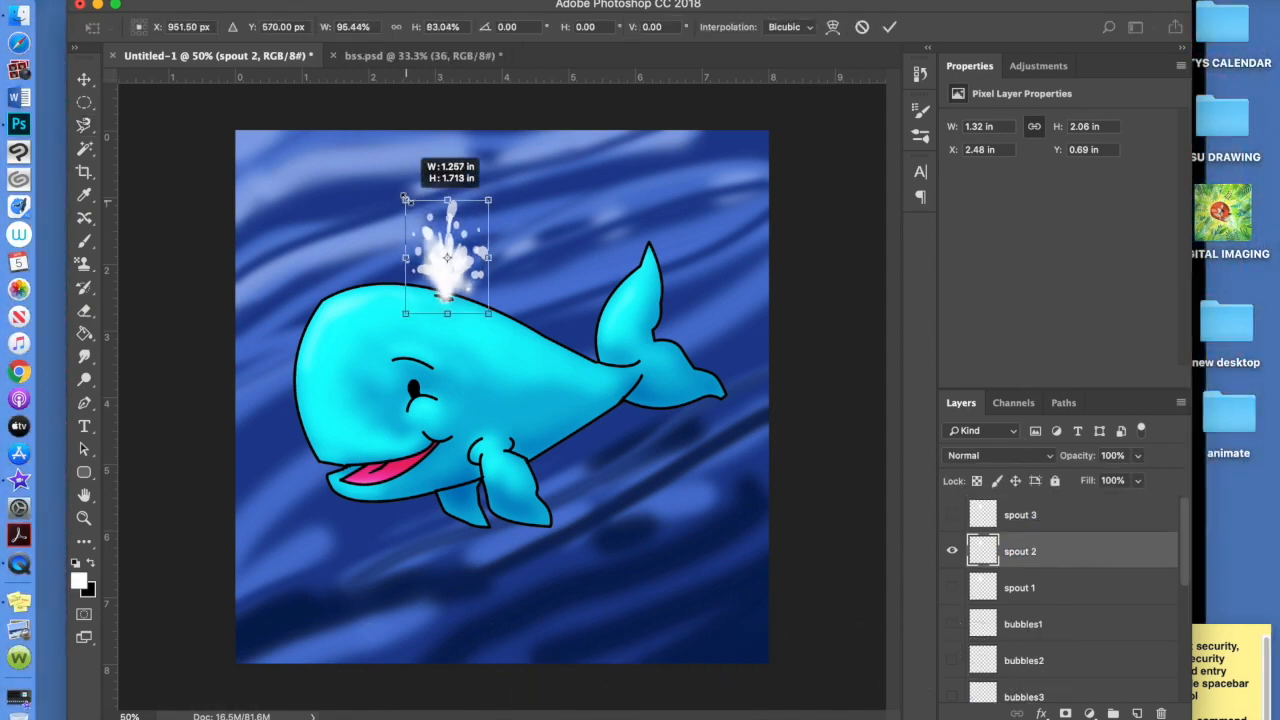
{"action": "left_click_drag", "start_coordinate": [447, 275], "coordinate": [449, 280]}
{"action": "key", "text": "Return"}
Shrink spout 1 to a small spurt positioned on the head, then hide spouts 1 and 2
{"action": "left_click", "coordinate": [952, 551]}
{"action": "left_click", "coordinate": [952, 587]}
{"action": "left_click", "coordinate": [1037, 592]}
{"action": "key", "text": "super+t"}
{"action": "left_click_drag", "start_coordinate": [400, 176], "coordinate": [411, 198]}
{"action": "left_click_drag", "start_coordinate": [449, 198], "coordinate": [450, 238]}
{"action": "left_click_drag", "start_coordinate": [490, 314], "coordinate": [477, 305]}
{"action": "key", "text": "Return"}
{"action": "left_click", "coordinate": [952, 551]}
{"action": "left_click", "coordinate": [952, 587]}
{"action": "left_click", "coordinate": [952, 551]}
{"action": "scroll", "coordinate": [1185, 544], "scroll_direction": "down", "scroll_amount": 5}
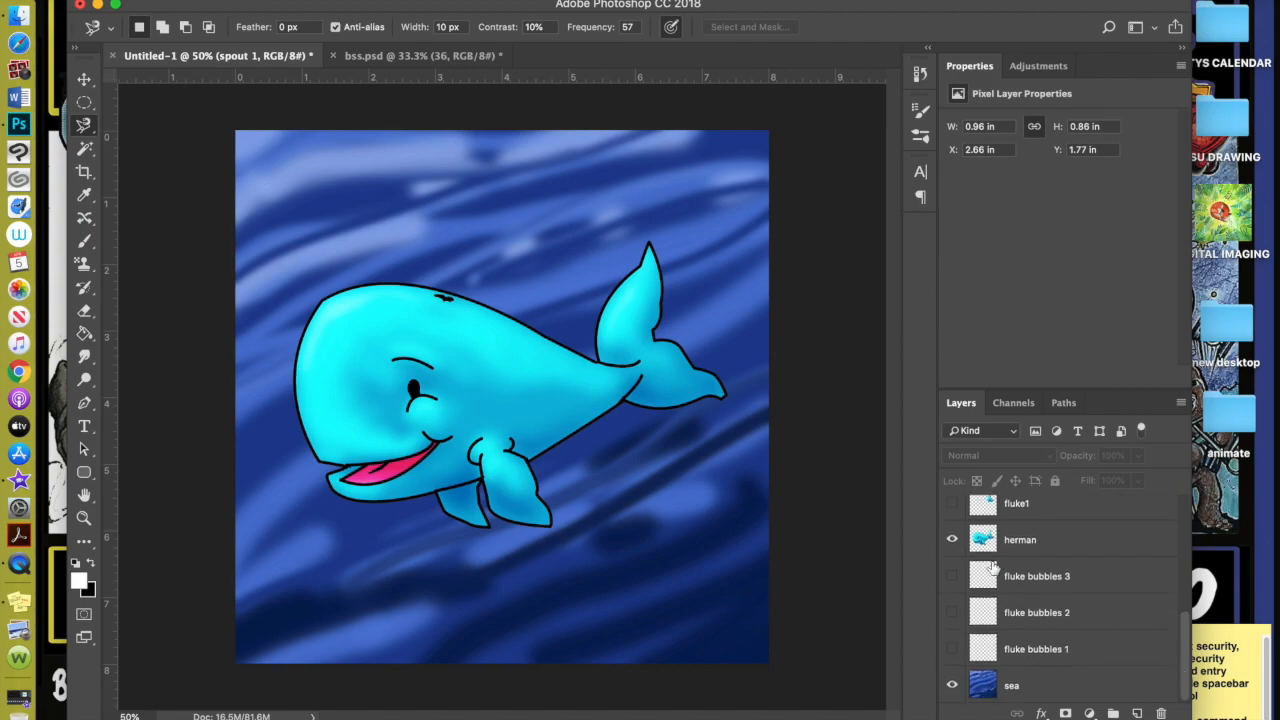
{"action": "scroll", "coordinate": [1163, 637], "scroll_direction": "up", "scroll_amount": 5}
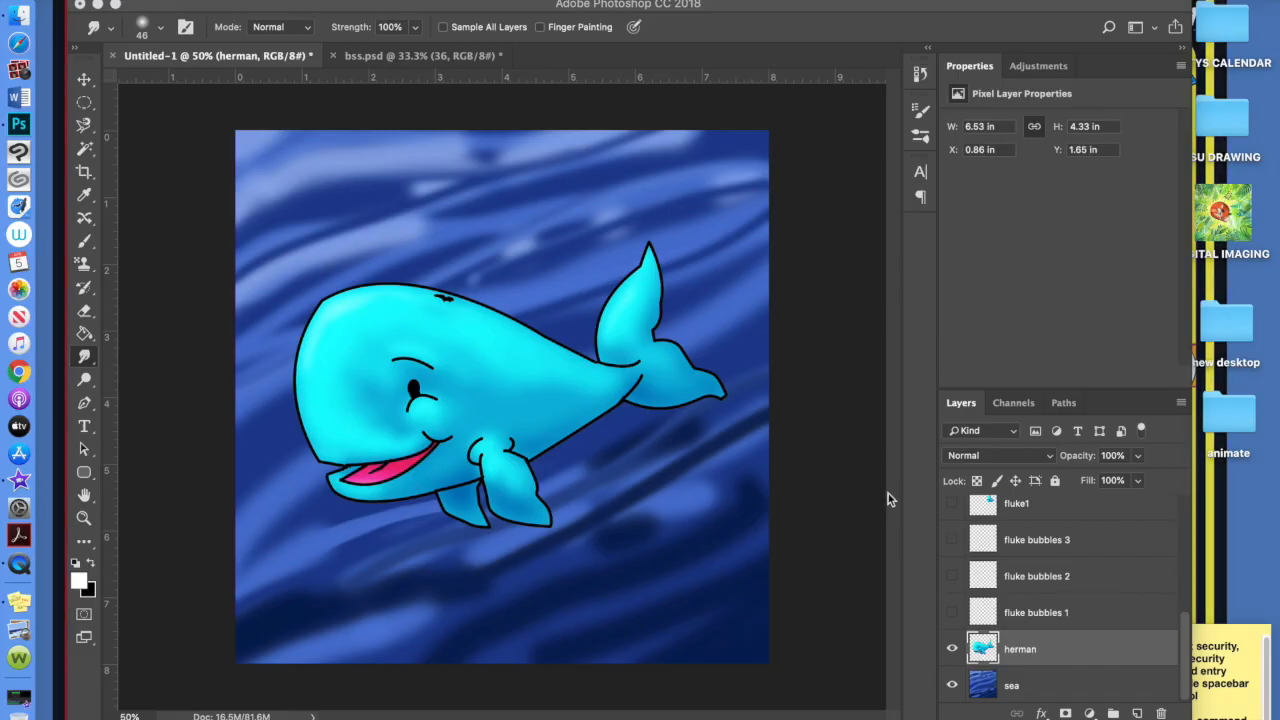
{"action": "left_click", "coordinate": [953, 613]}
{"action": "left_click", "coordinate": [953, 613]}
{"action": "left_click_drag", "start_coordinate": [953, 613], "coordinate": [956, 546]}
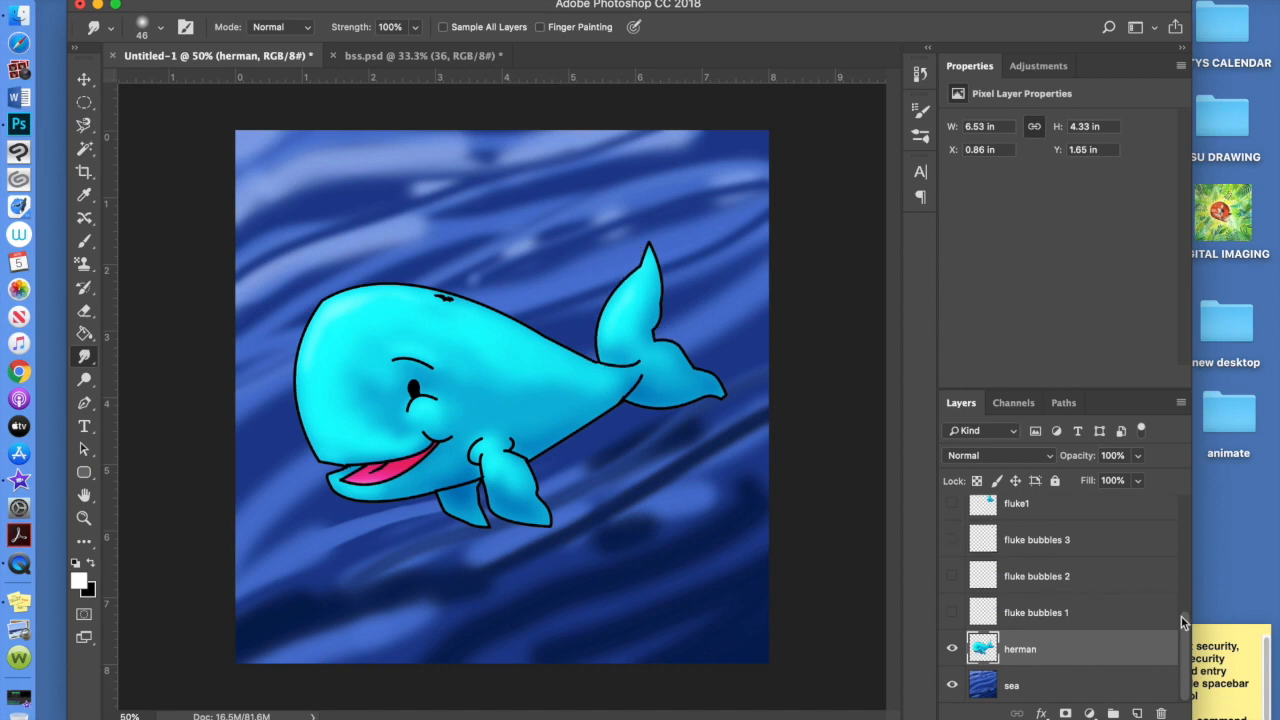
{"action": "left_click_drag", "start_coordinate": [1185, 625], "coordinate": [1182, 657]}
Duplicate the sea and herman layers, move sea copy above herman, and hide both copies
{"action": "left_click", "coordinate": [1046, 688]}
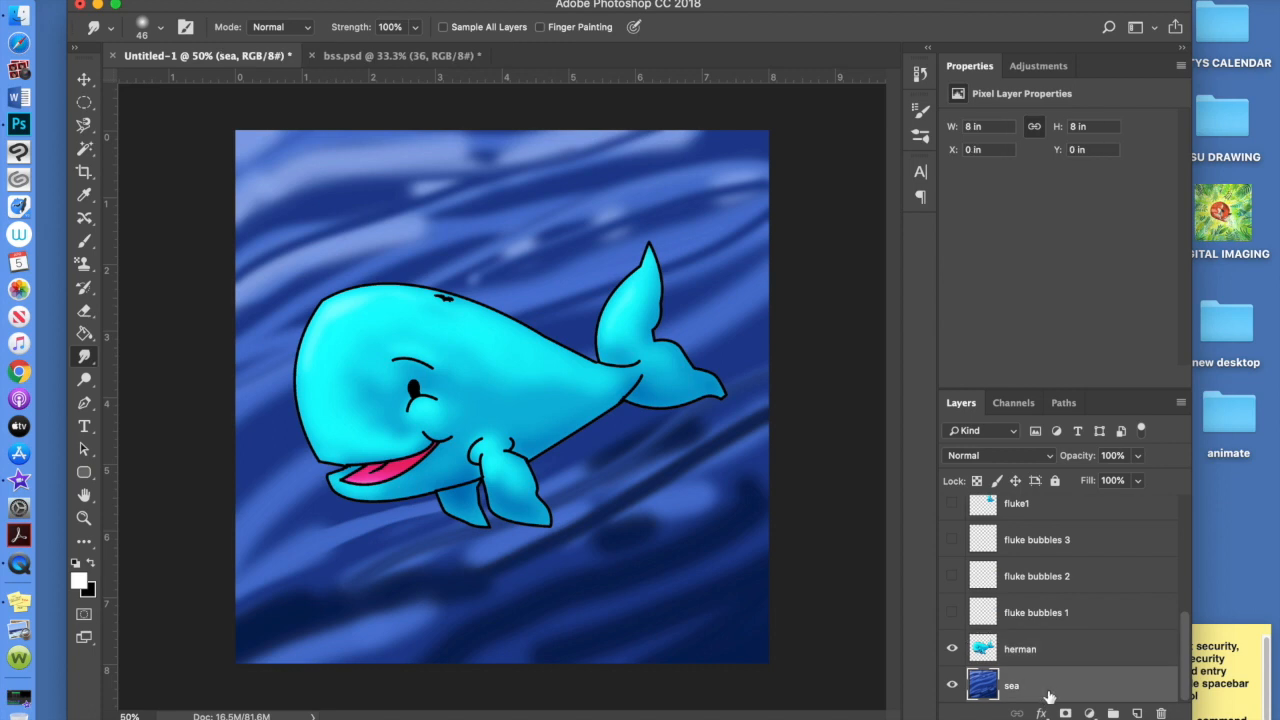
{"action": "key", "text": "super+j"}
{"action": "left_click", "coordinate": [1058, 657]}
{"action": "key", "text": "super+j"}
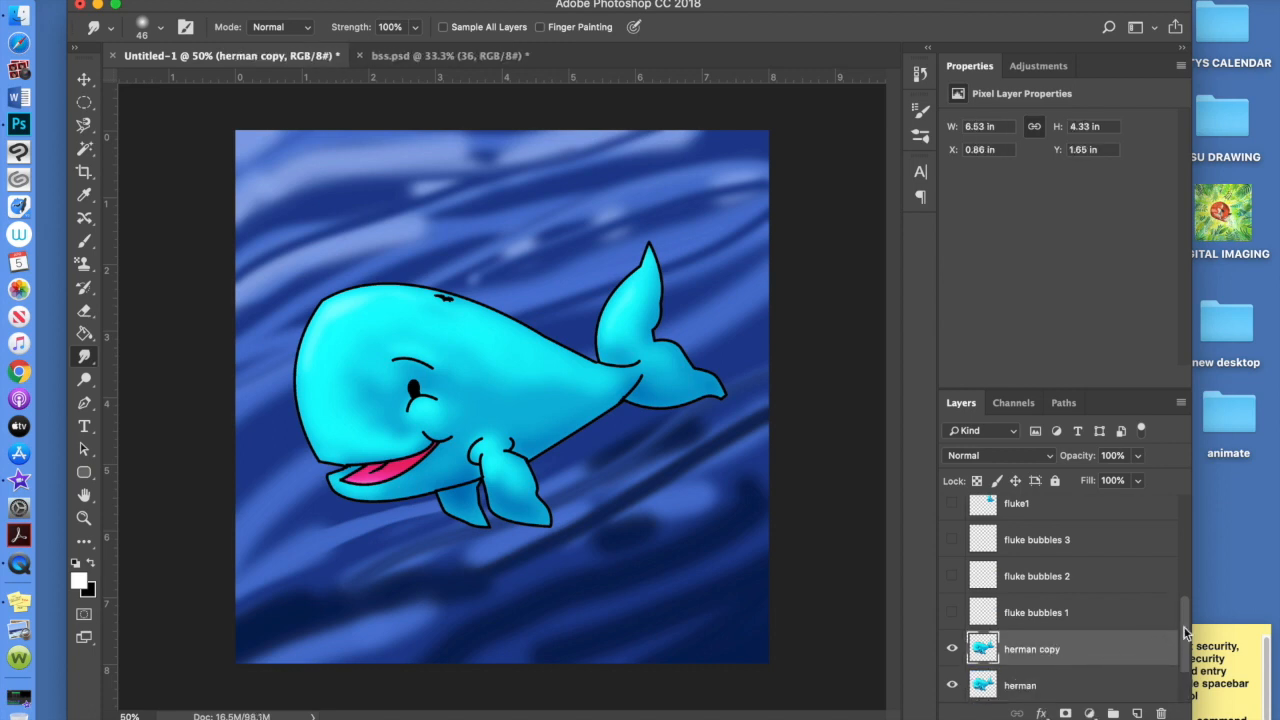
{"action": "scroll", "coordinate": [1186, 636], "scroll_direction": "down", "scroll_amount": 2}
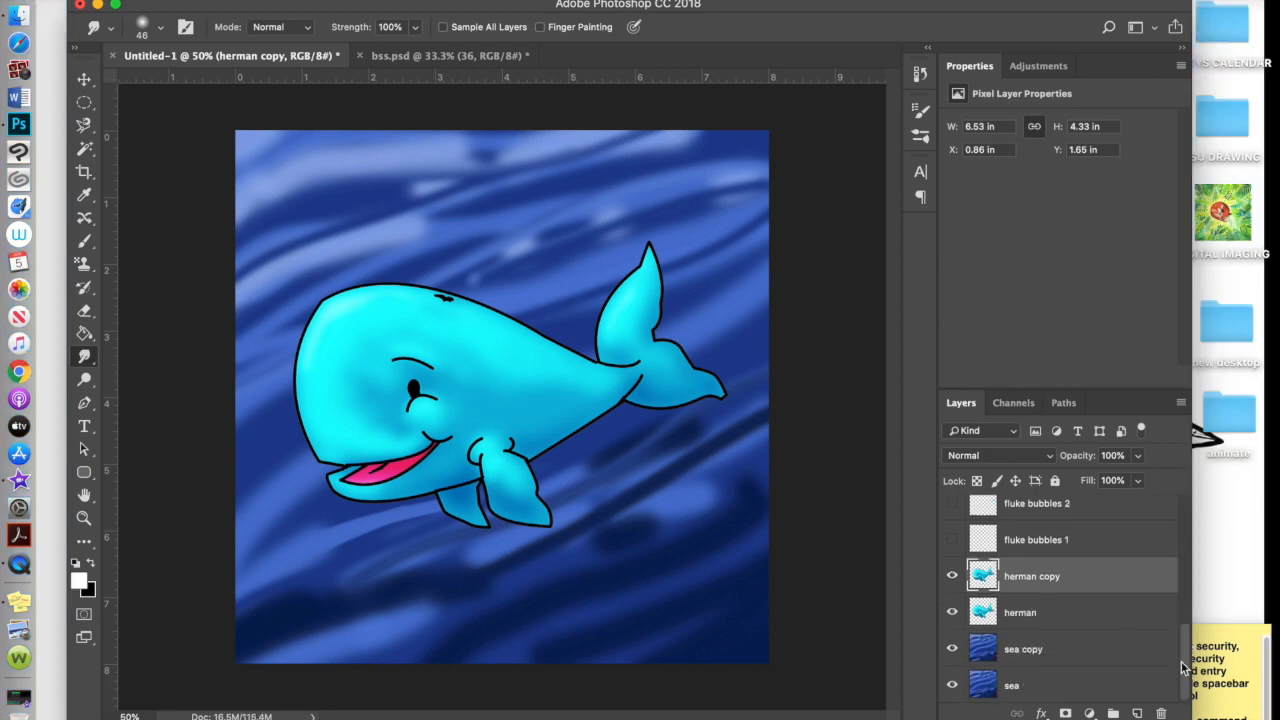
{"action": "left_click_drag", "start_coordinate": [1062, 655], "coordinate": [1064, 617]}
{"action": "left_click", "coordinate": [952, 576]}
{"action": "left_click", "coordinate": [952, 612]}
Merge the herman whale down into the sea layer and rename it 1
{"action": "left_click", "coordinate": [1052, 649]}
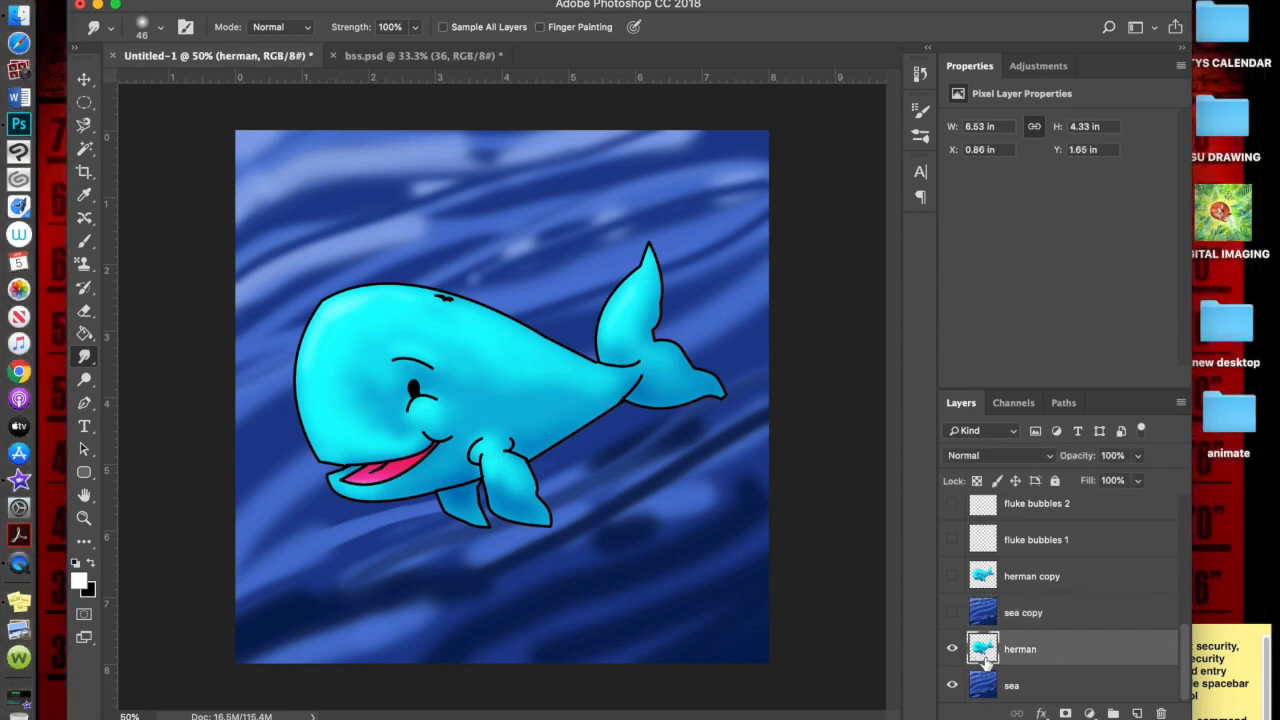
{"action": "key", "text": "super+e"}
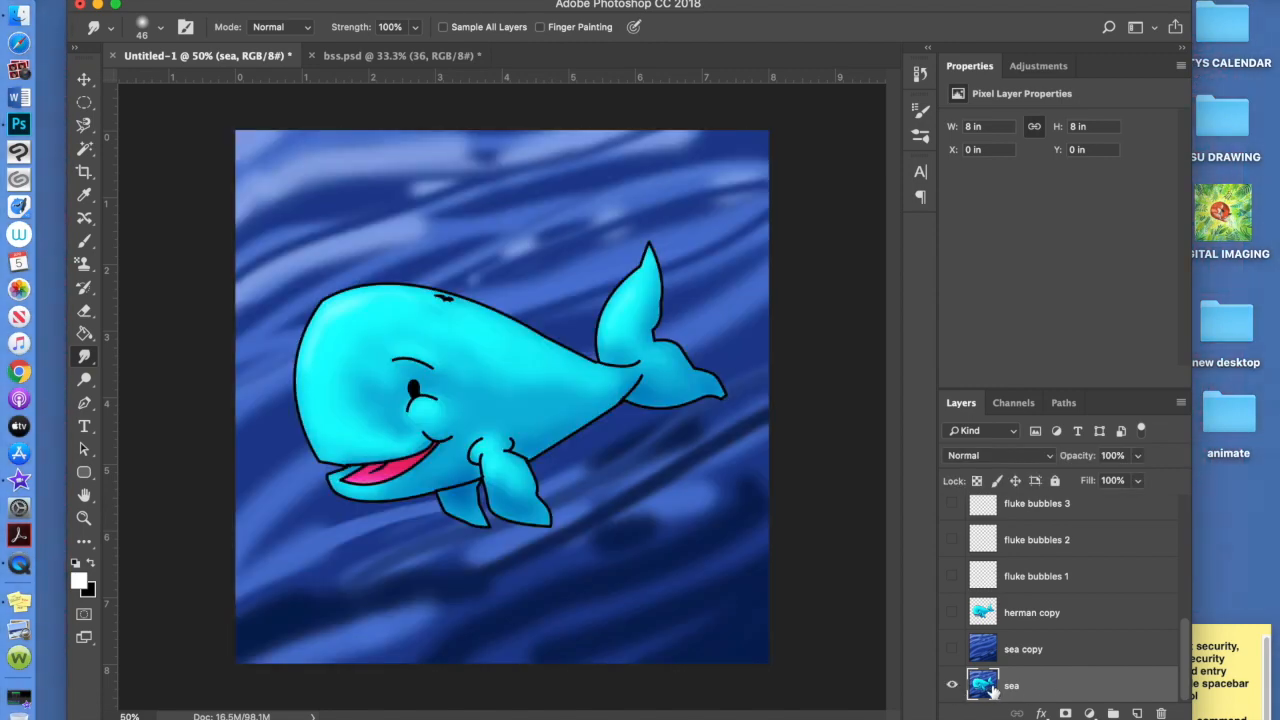
{"action": "double_click", "coordinate": [1013, 689]}
{"action": "type", "text": "t"}
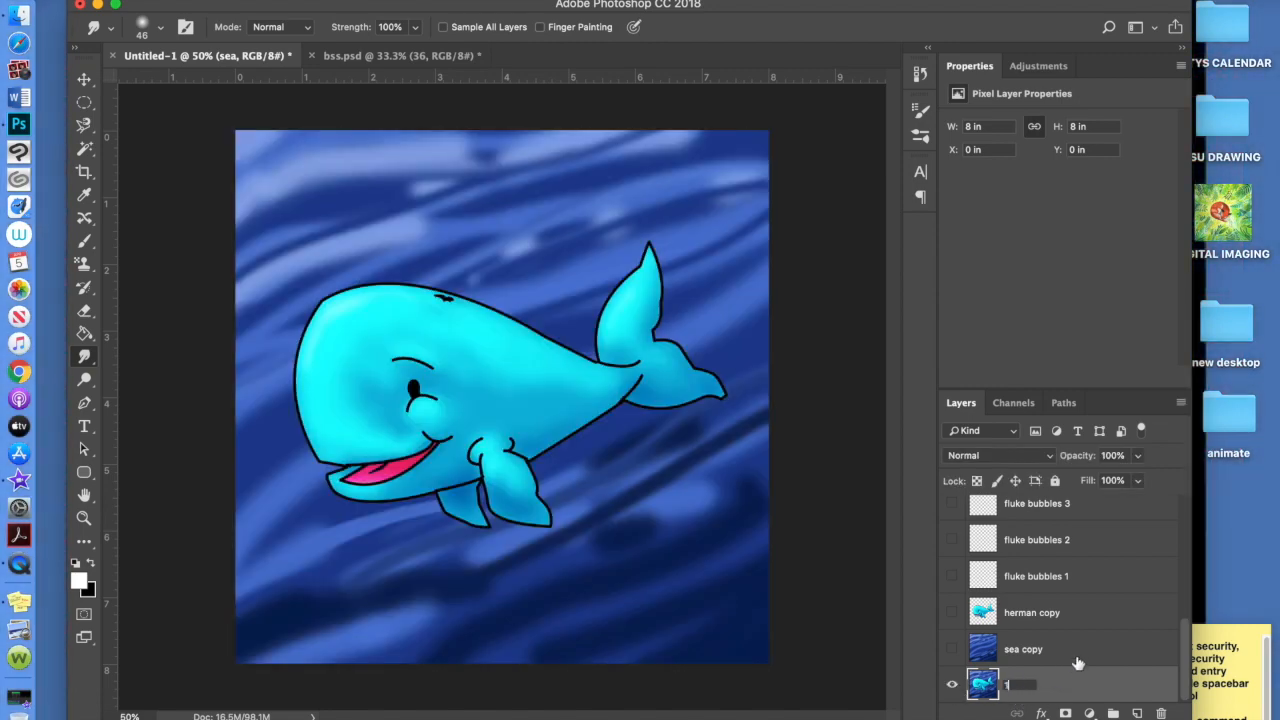
{"action": "left_click", "coordinate": [1060, 687]}
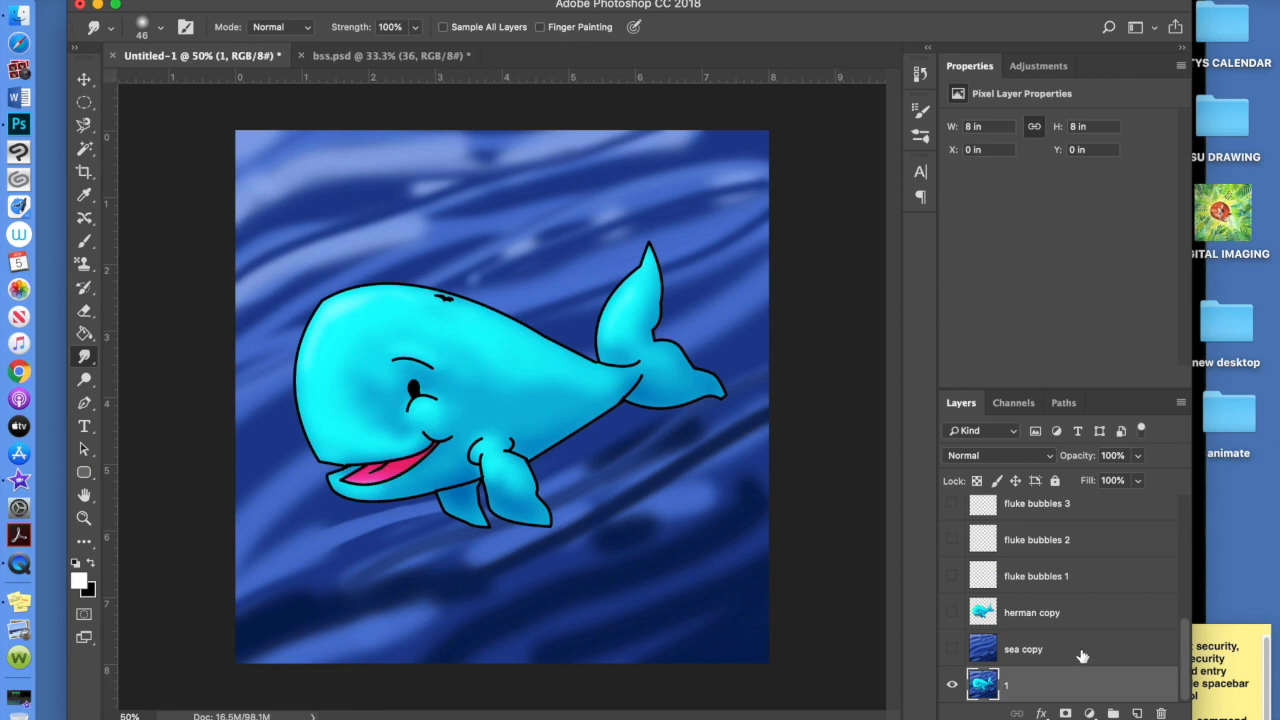
Duplicate sea copy and herman copy again, restack them, and hide the copy 2 layers
{"action": "left_click", "coordinate": [1080, 655]}
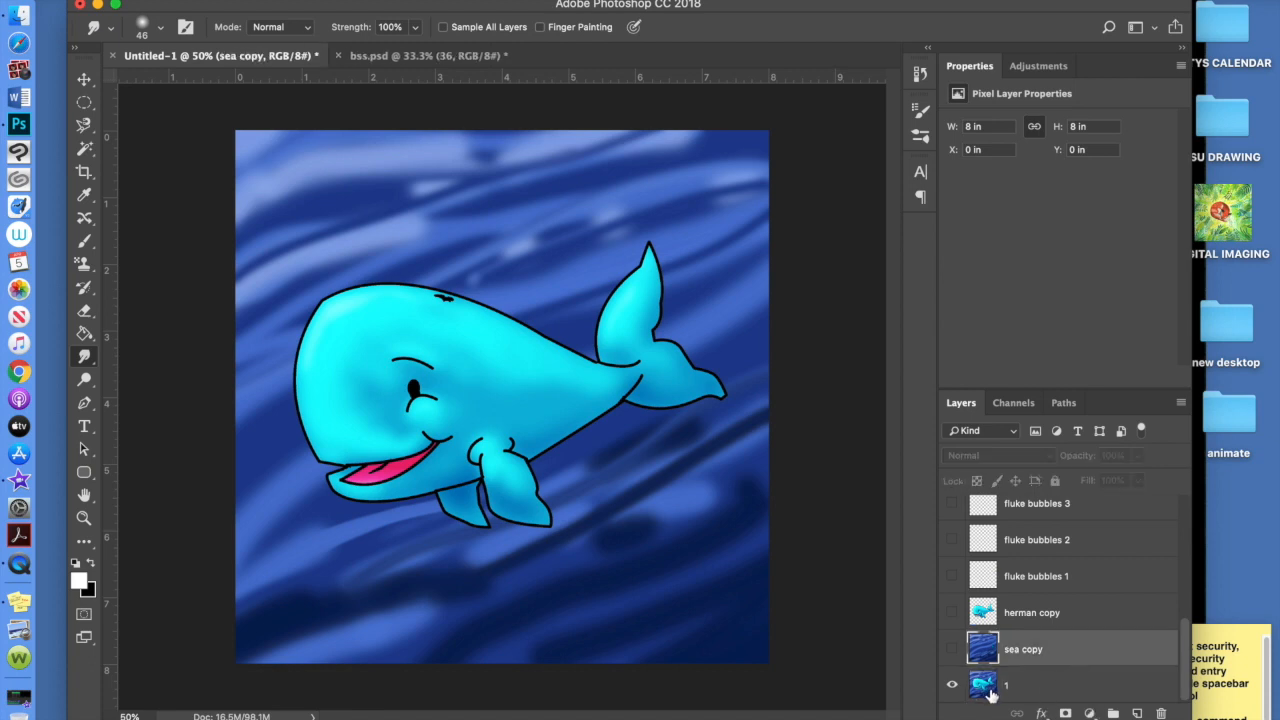
{"action": "left_click", "coordinate": [953, 650]}
{"action": "left_click", "coordinate": [952, 613]}
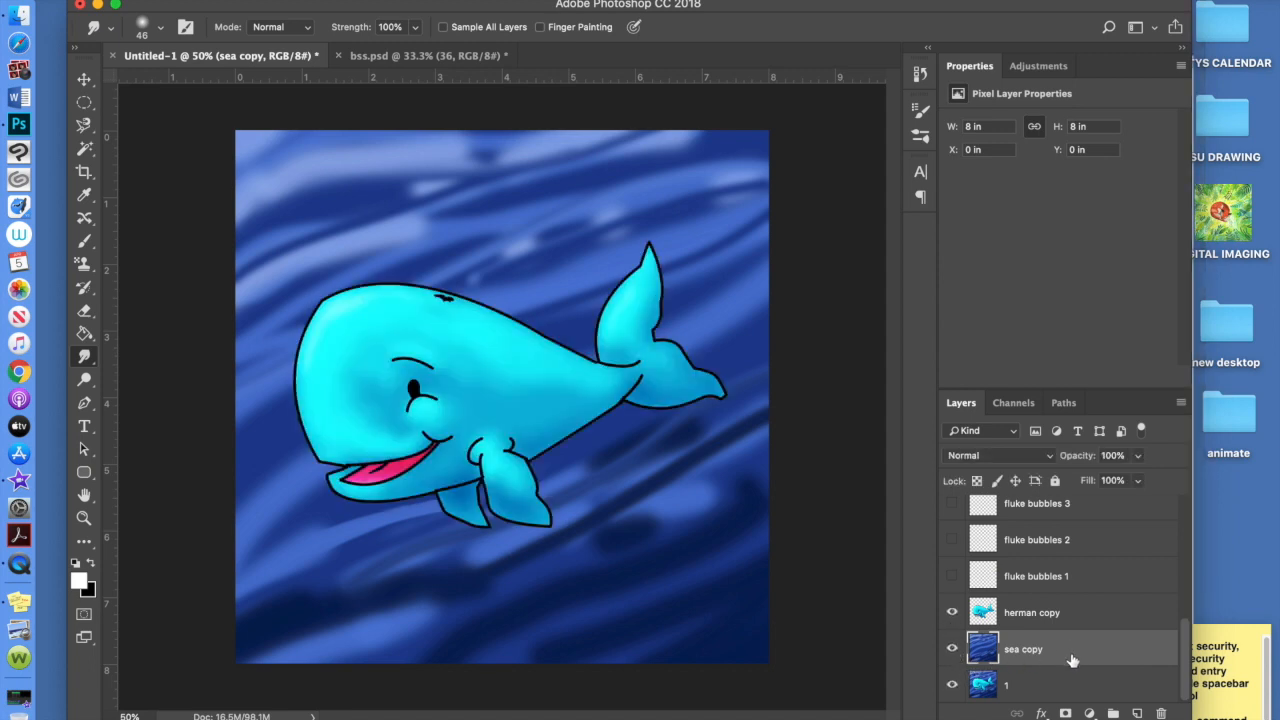
{"action": "key", "text": "super+j"}
{"action": "left_click", "coordinate": [1082, 622]}
{"action": "key", "text": "super+j"}
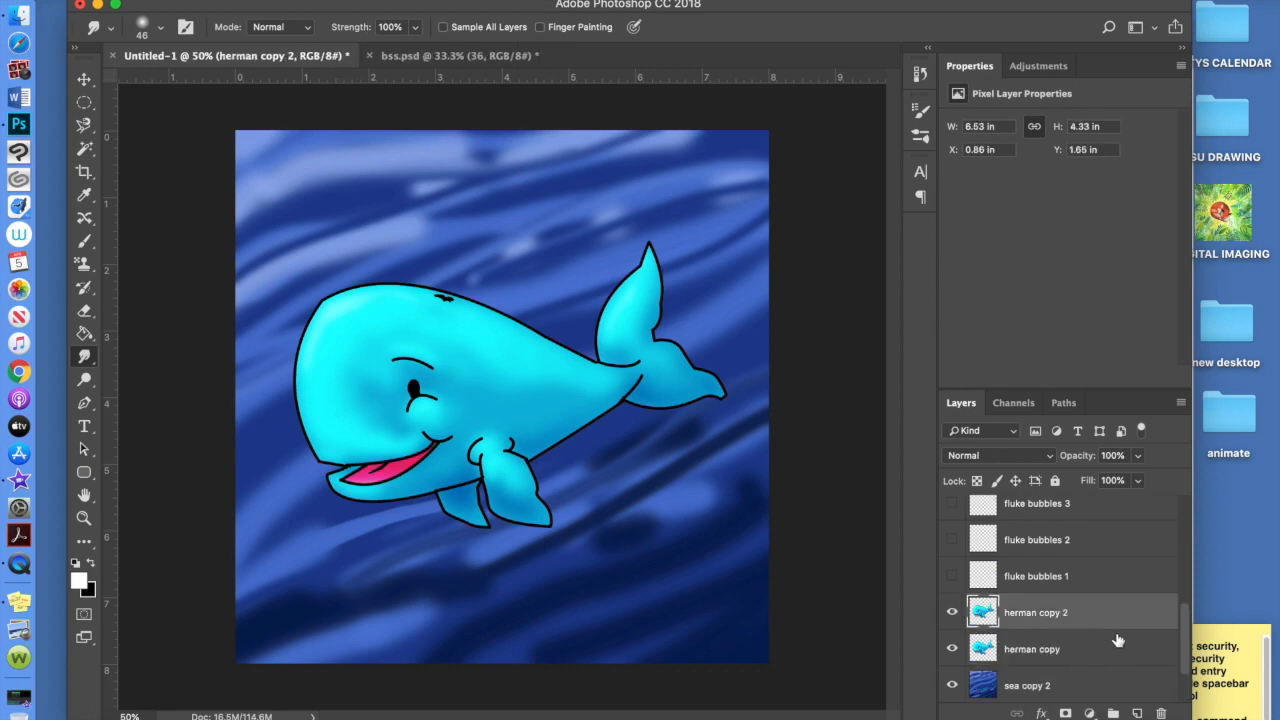
{"action": "left_click_drag", "start_coordinate": [1186, 628], "coordinate": [1186, 638]}
{"action": "left_click_drag", "start_coordinate": [1066, 662], "coordinate": [1064, 612]}
{"action": "left_click", "coordinate": [952, 588]}
{"action": "left_click", "coordinate": [952, 624]}
Turn on fluke bubbles 1 and the fluke1 tail drawing on the whale
{"action": "scroll", "coordinate": [1190, 645], "scroll_direction": "down", "scroll_amount": 2}
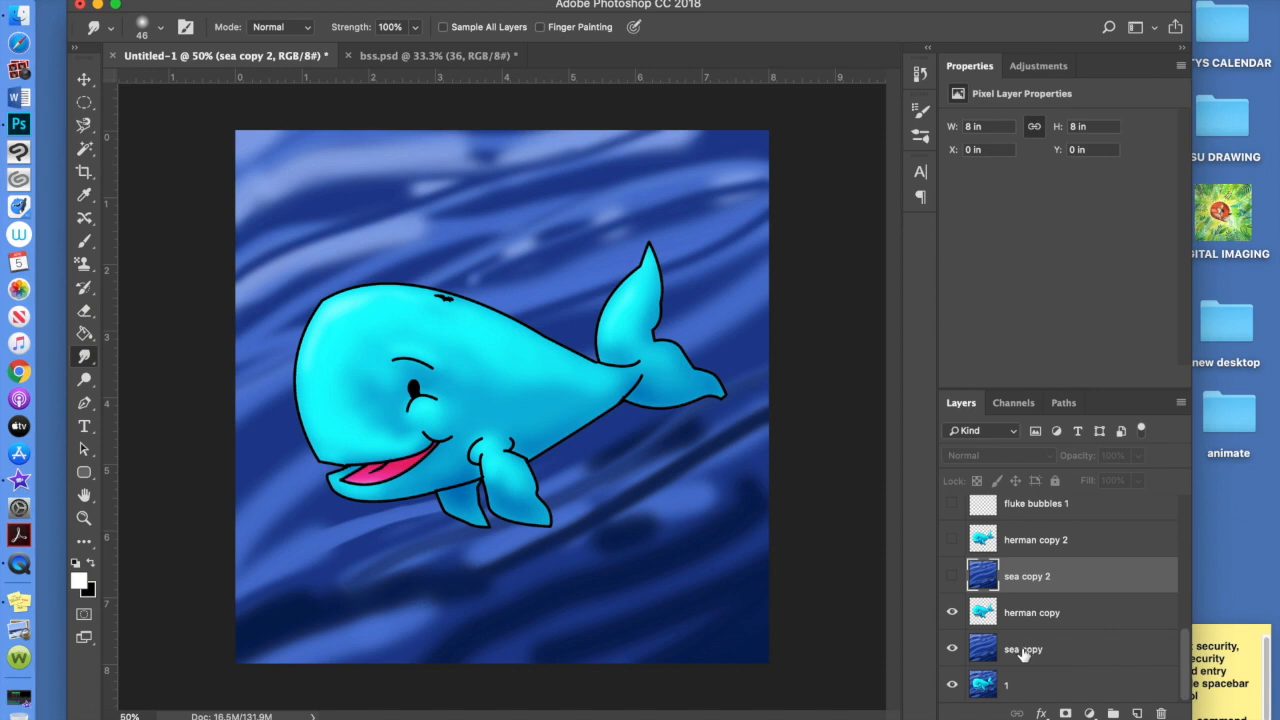
{"action": "left_click", "coordinate": [1072, 618]}
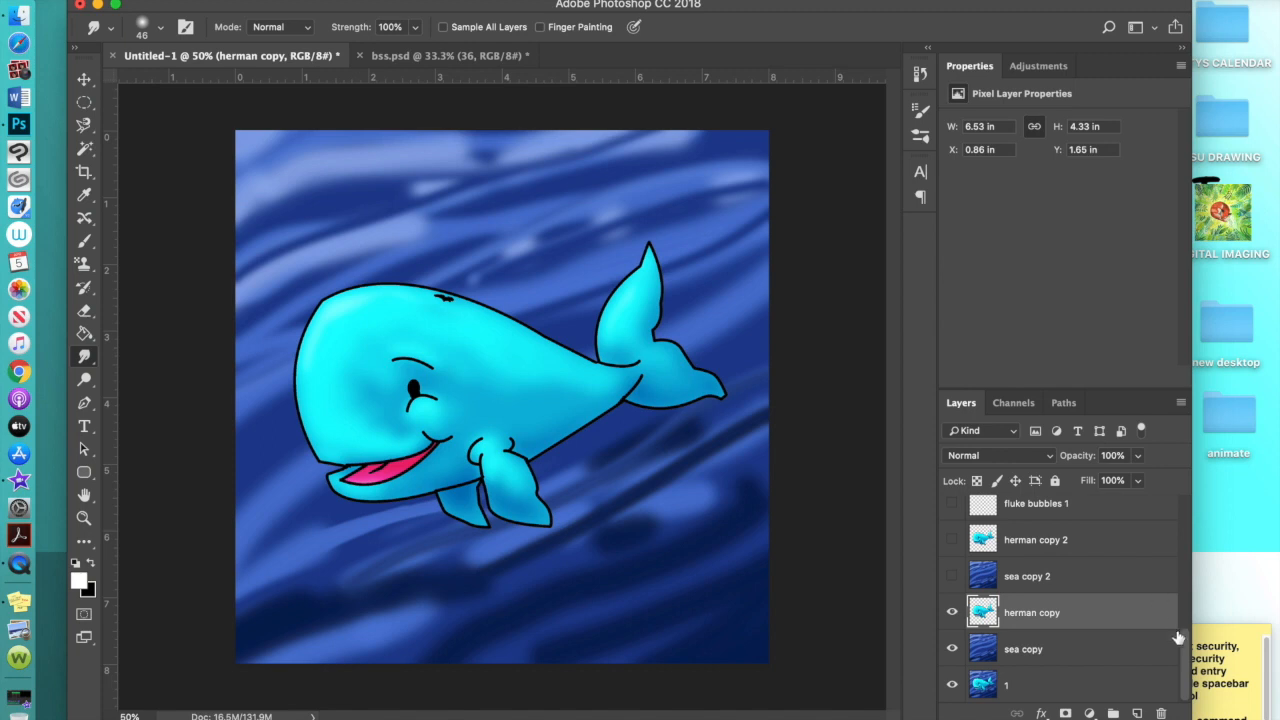
{"action": "left_click_drag", "start_coordinate": [1185, 638], "coordinate": [1185, 623]}
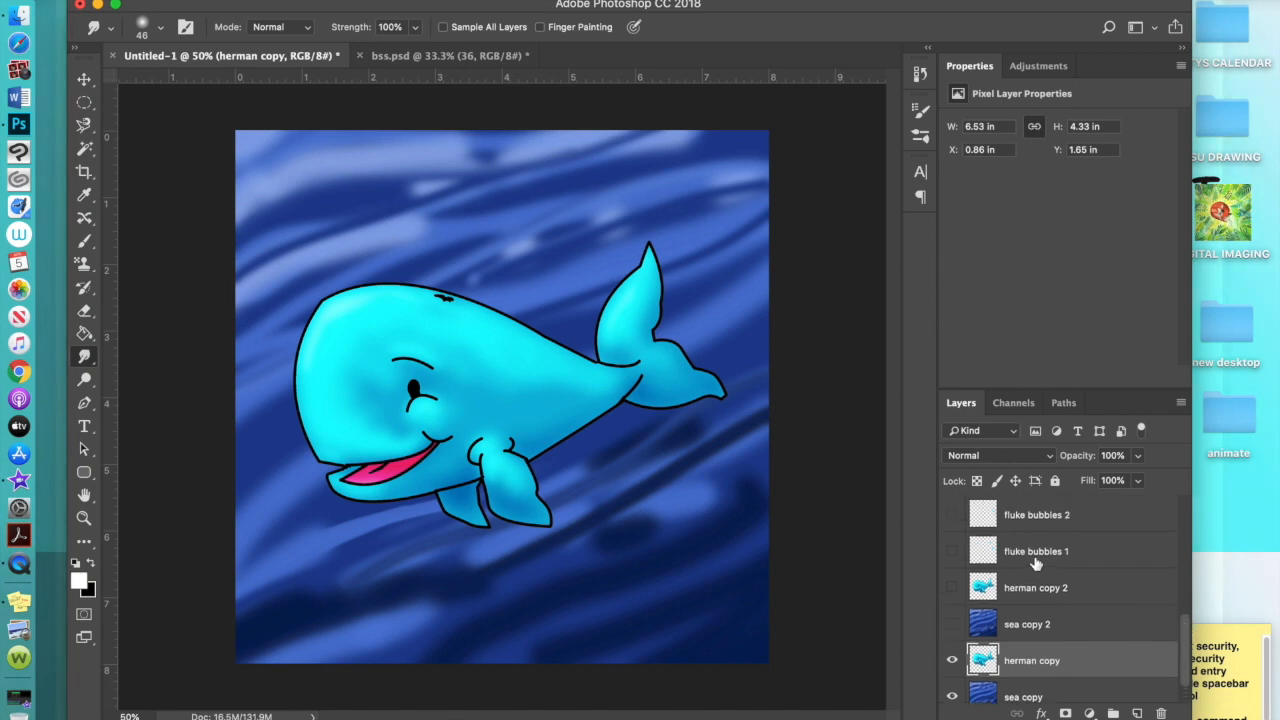
{"action": "left_click", "coordinate": [952, 553]}
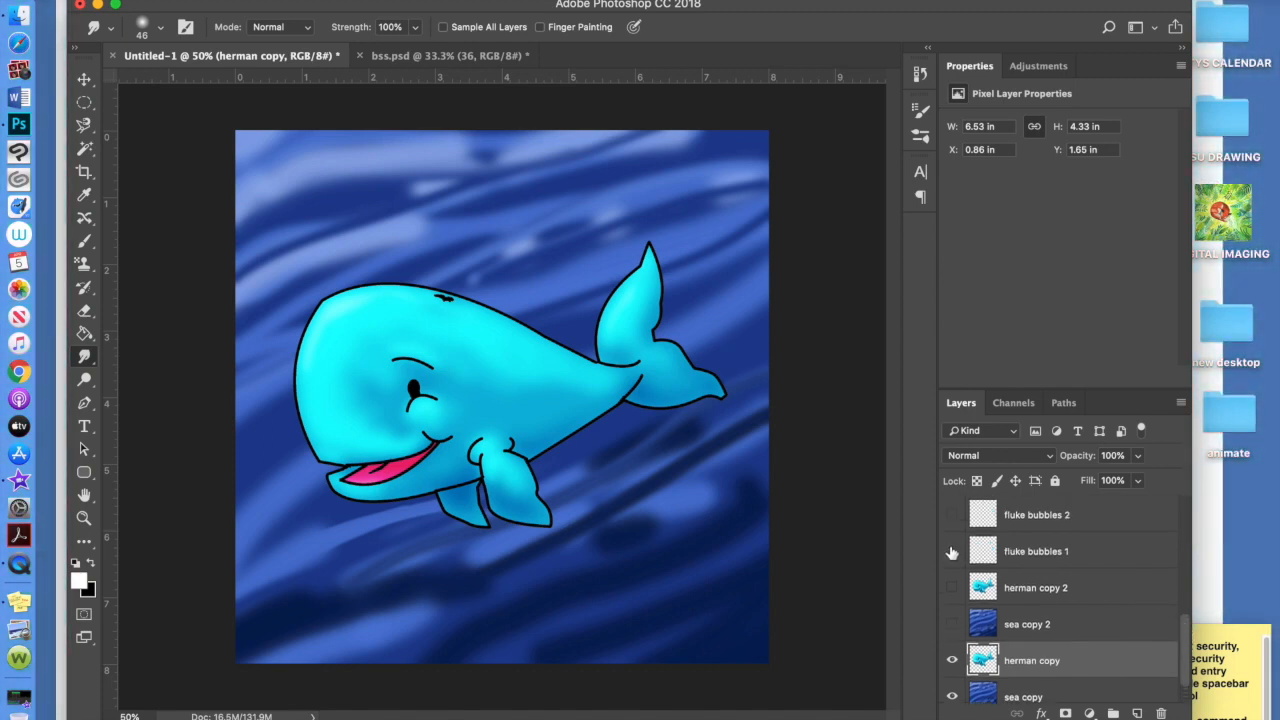
{"action": "left_click", "coordinate": [952, 553]}
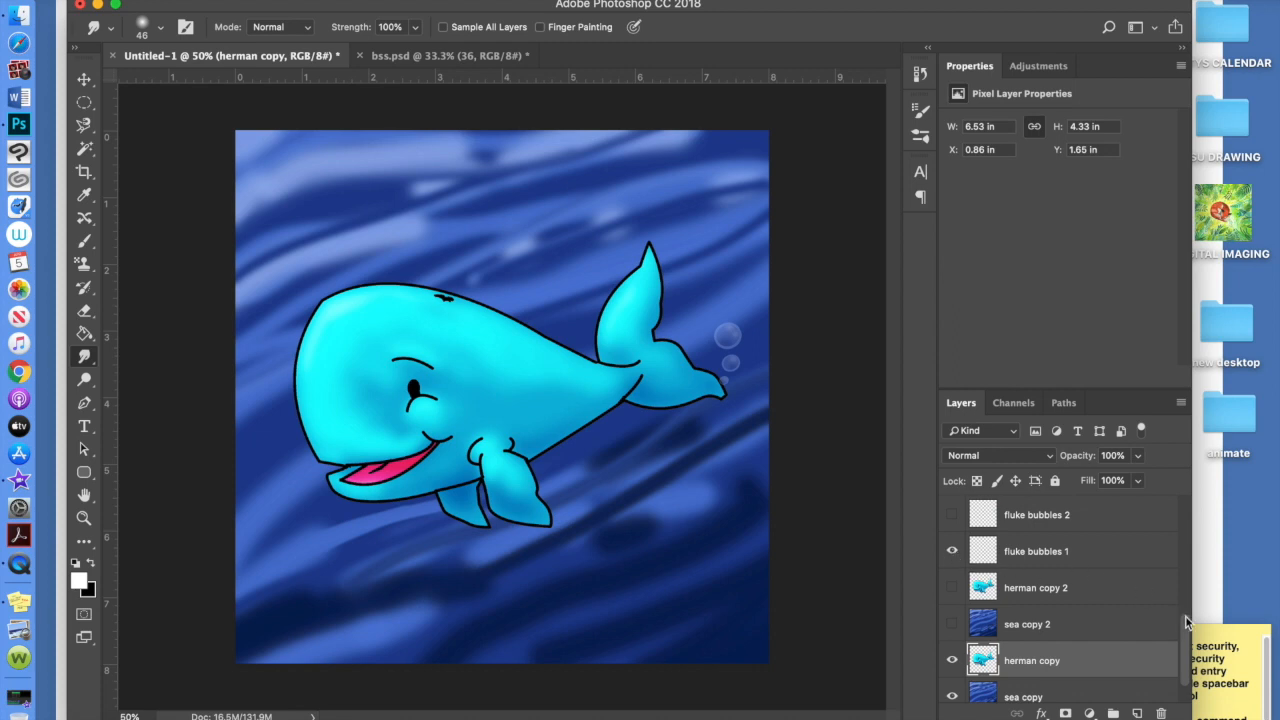
{"action": "left_click_drag", "start_coordinate": [1187, 625], "coordinate": [1187, 592]}
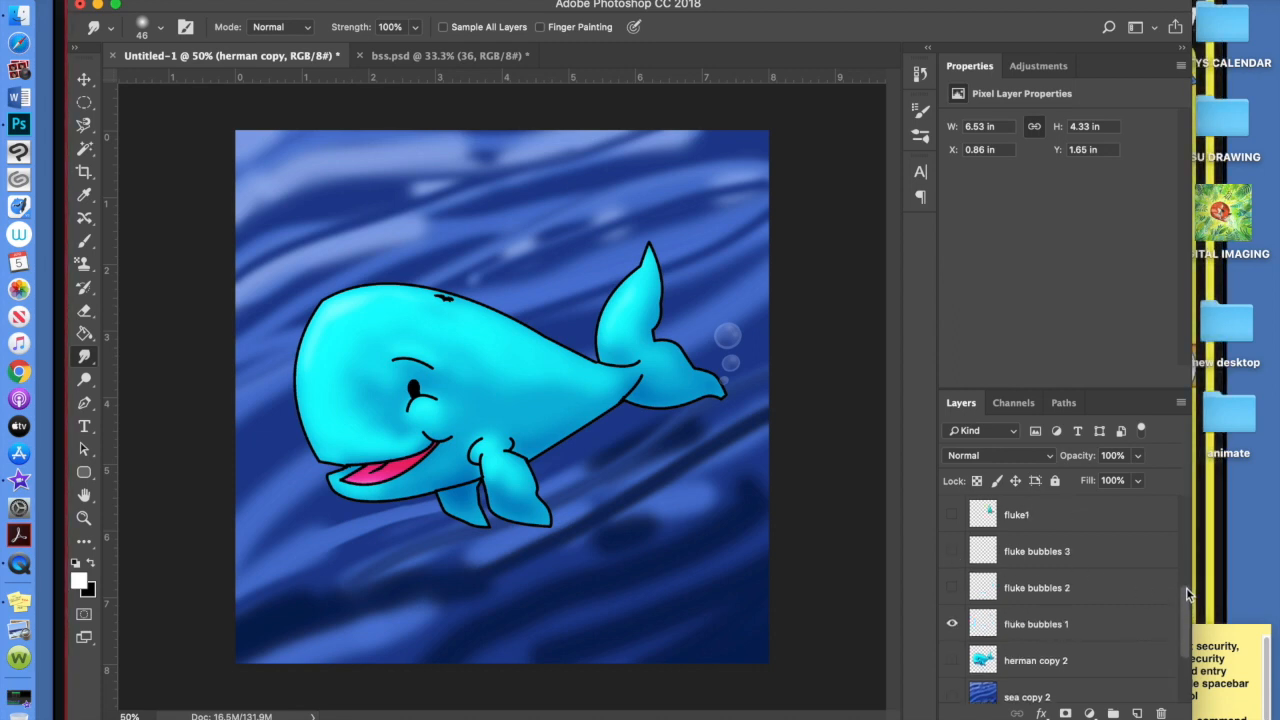
{"action": "left_click_drag", "start_coordinate": [1187, 606], "coordinate": [1184, 579]}
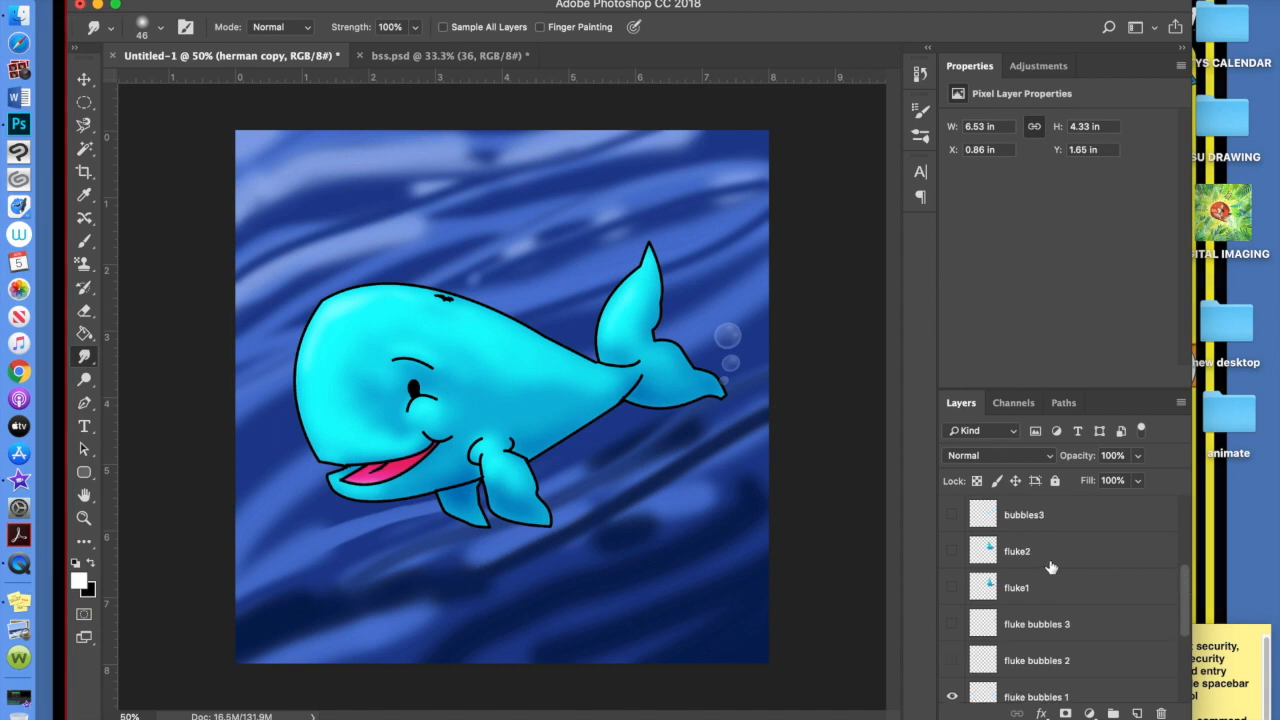
{"action": "left_click", "coordinate": [953, 590]}
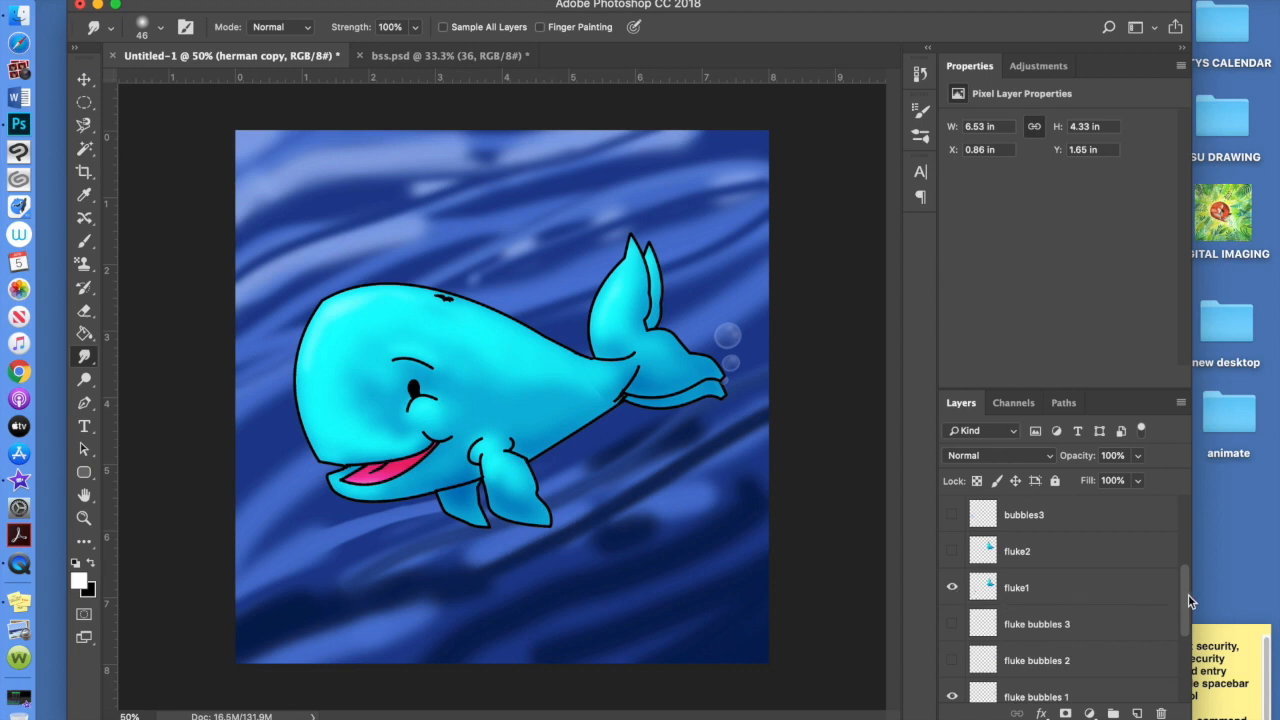
Show bubbles1 near the mouth and spout 1 on the whale's head, keeping fluke1 visible
{"action": "left_click_drag", "start_coordinate": [1185, 584], "coordinate": [1187, 564]}
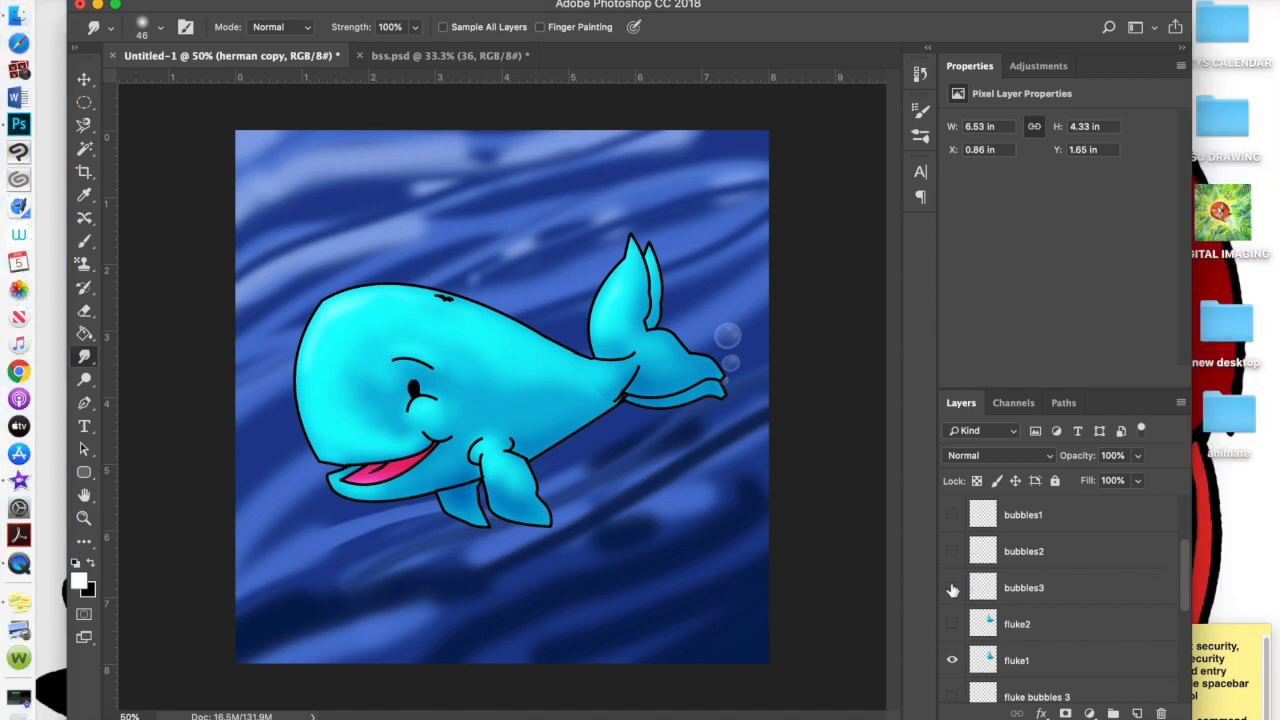
{"action": "left_click", "coordinate": [953, 588]}
{"action": "left_click", "coordinate": [953, 589]}
{"action": "left_click", "coordinate": [953, 515]}
{"action": "left_click_drag", "start_coordinate": [1186, 556], "coordinate": [1184, 524]}
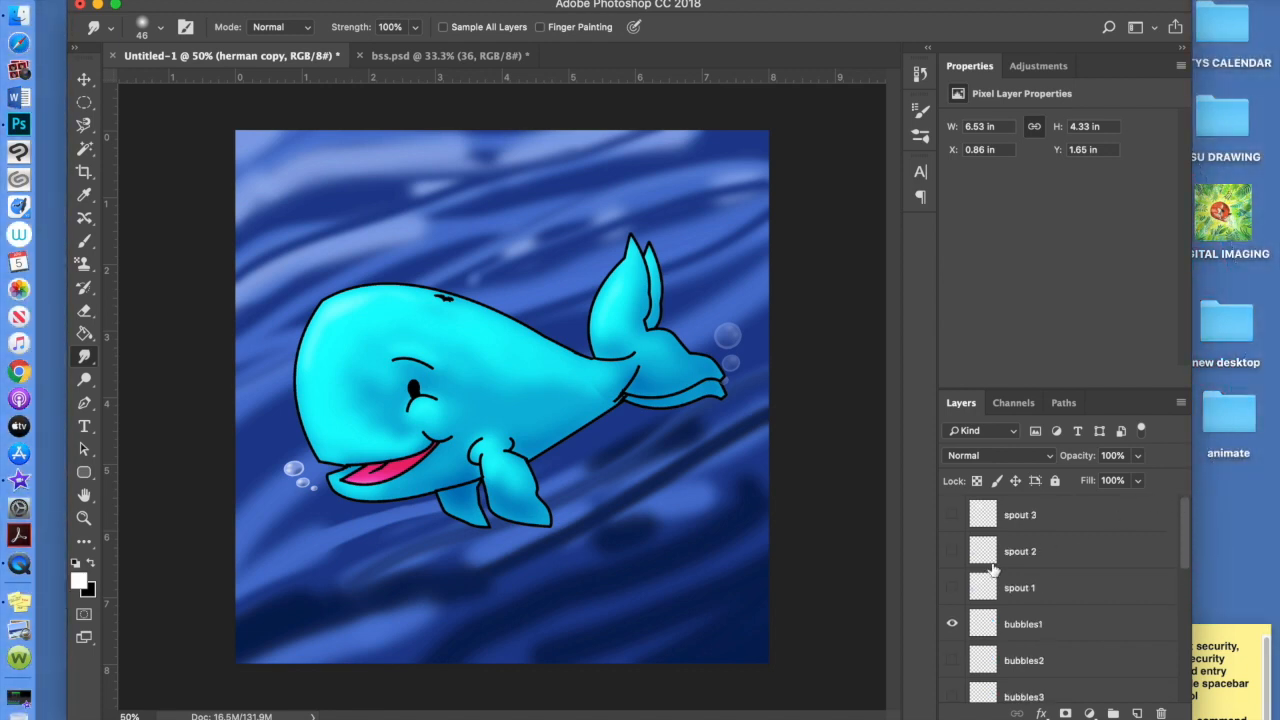
{"action": "left_click", "coordinate": [957, 592]}
{"action": "left_click", "coordinate": [957, 591]}
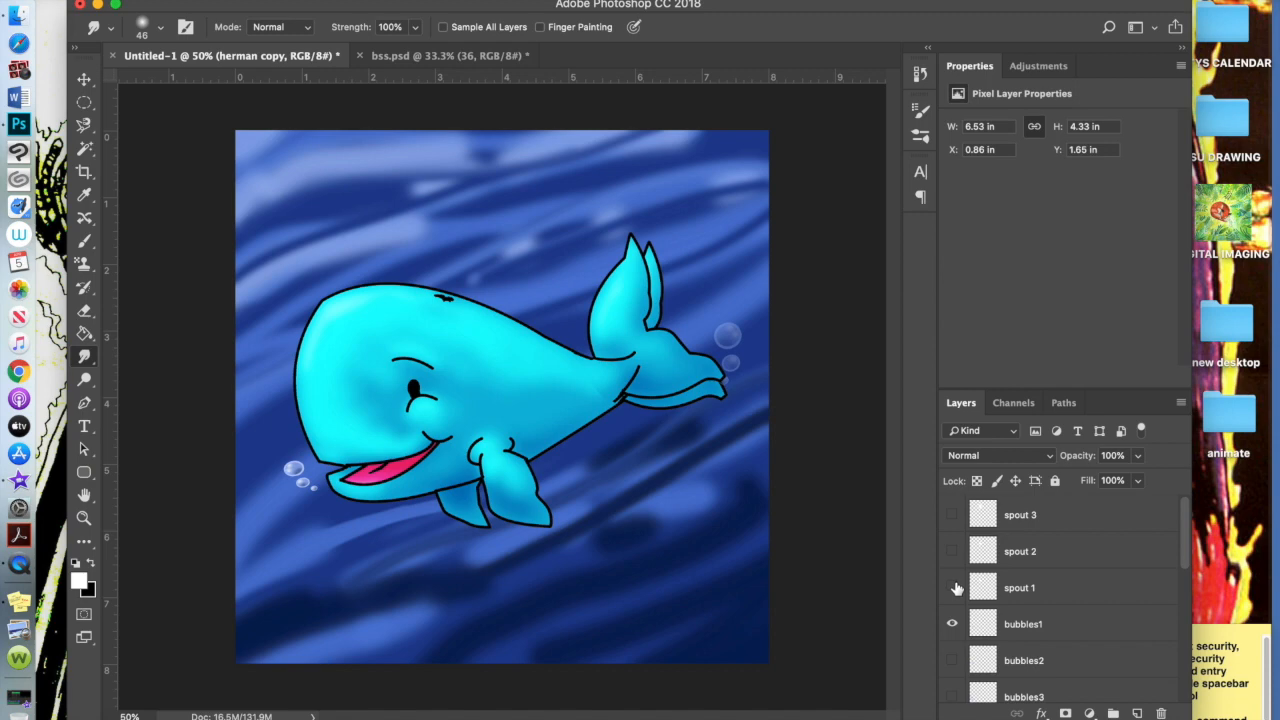
{"action": "left_click", "coordinate": [953, 591]}
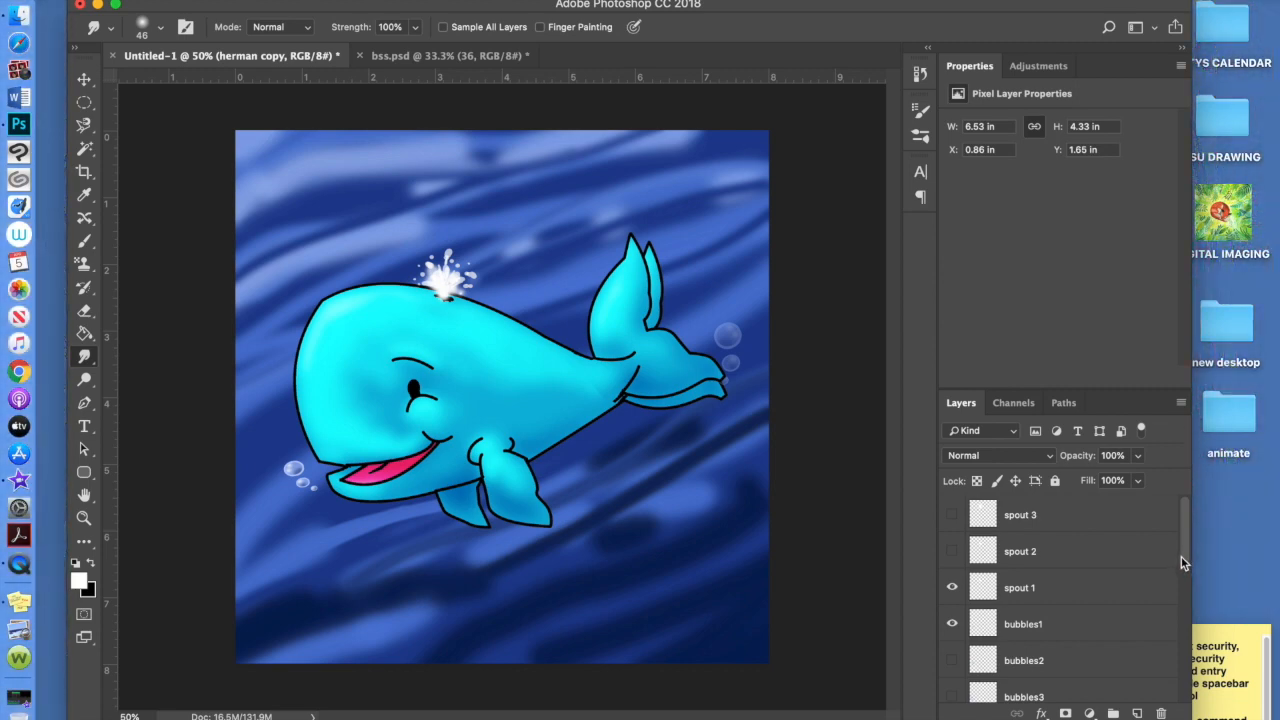
{"action": "left_click_drag", "start_coordinate": [1185, 558], "coordinate": [1190, 688]}
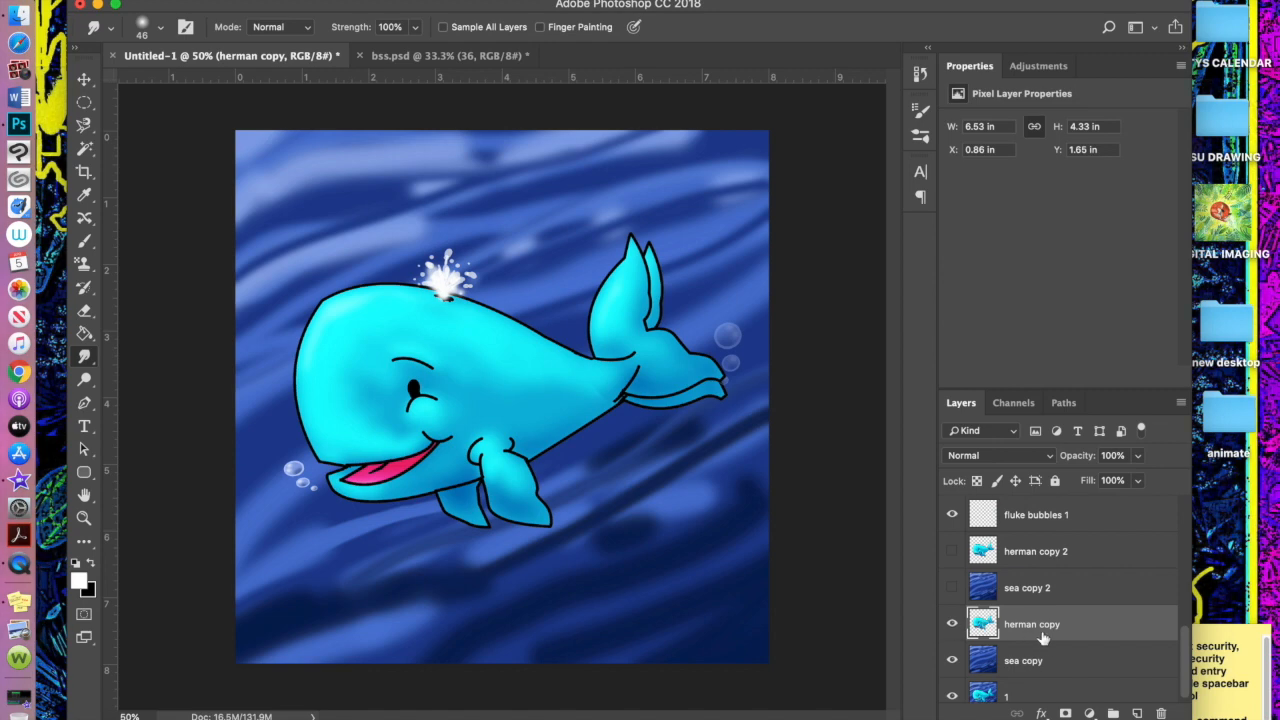
{"action": "scroll", "coordinate": [1185, 622], "scroll_direction": "up", "scroll_amount": 1}
{"action": "scroll", "coordinate": [1186, 610], "scroll_direction": "up", "scroll_amount": 2}
{"action": "left_click", "coordinate": [953, 517]}
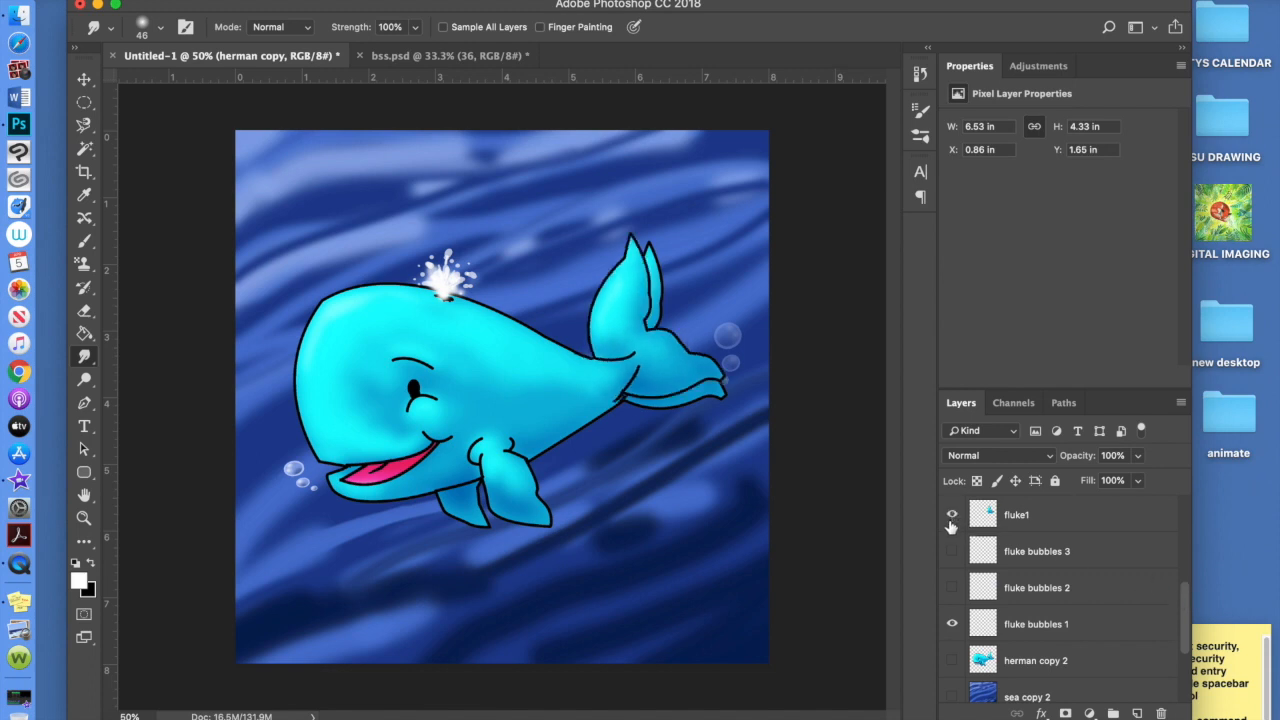
{"action": "left_click_drag", "start_coordinate": [1188, 607], "coordinate": [1189, 668]}
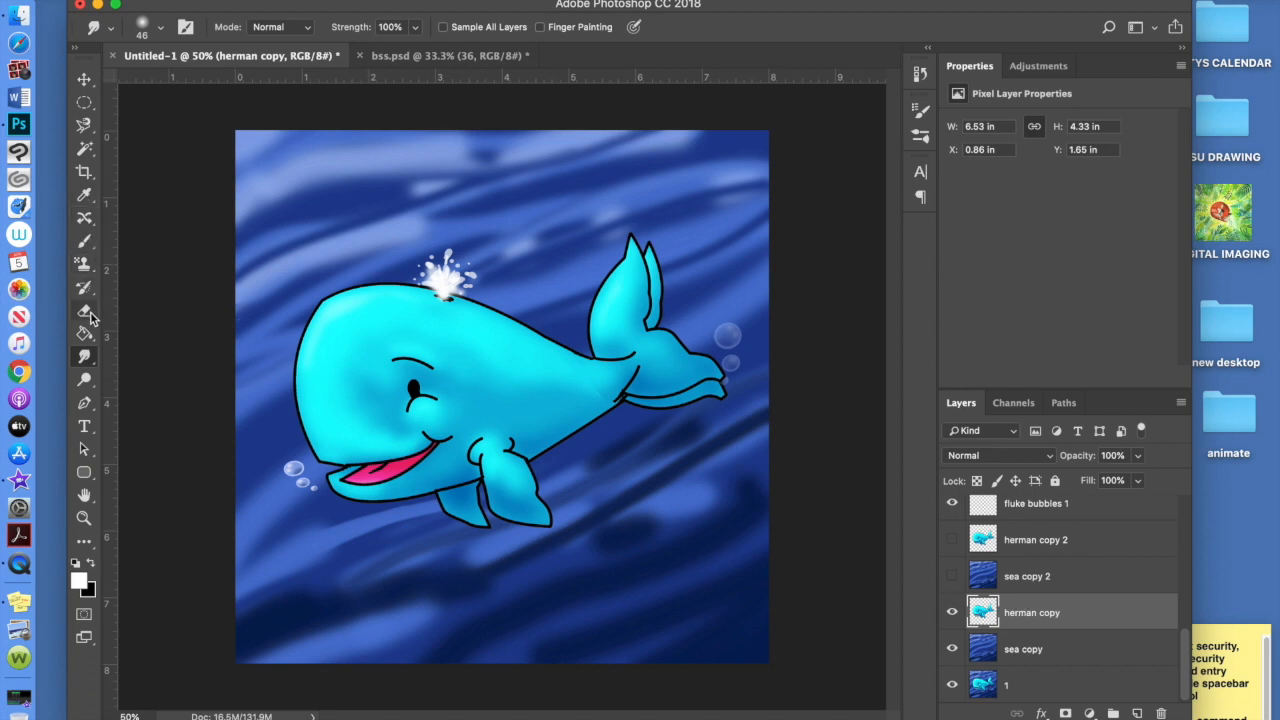
With the Eraser, remove the tail fin outline and lower tail tip on herman copy
{"action": "key", "text": "e"}
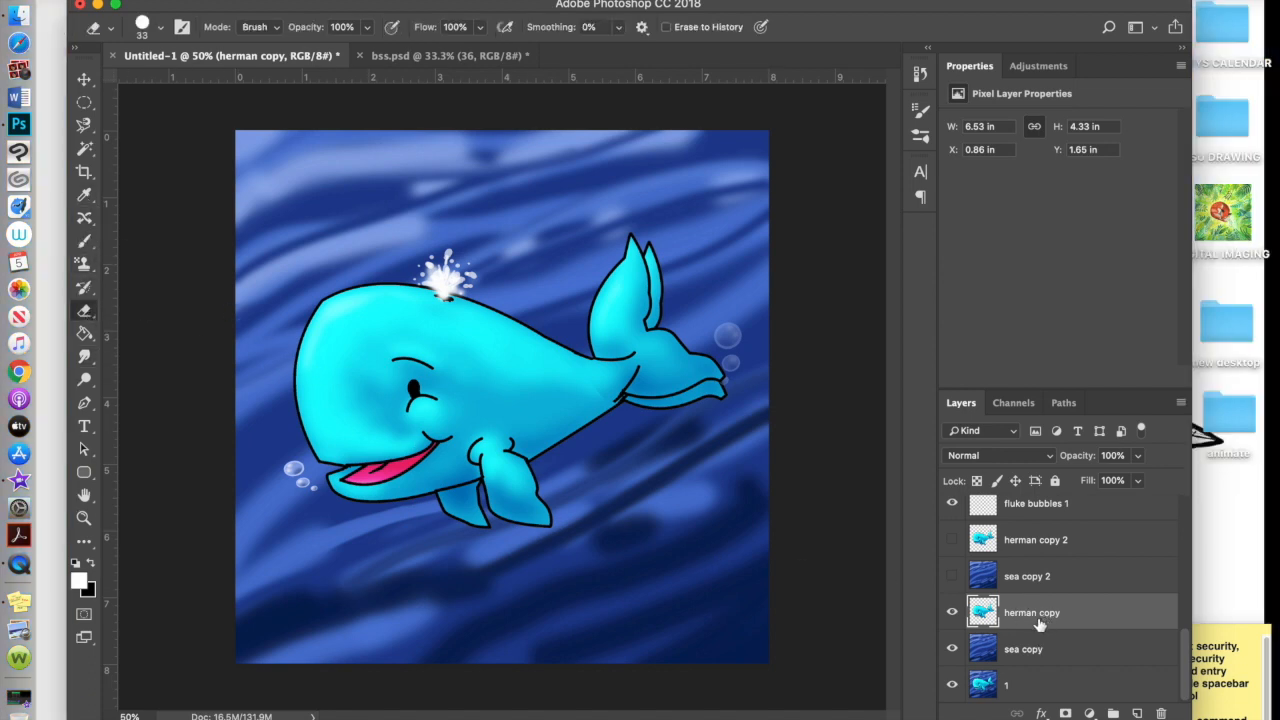
{"action": "mouse_move", "coordinate": [654, 241]}
{"action": "left_mouse_down"}
{"action": "mouse_move", "coordinate": [658, 283]}
{"action": "mouse_move", "coordinate": [659, 247]}
{"action": "mouse_move", "coordinate": [649, 326]}
{"action": "mouse_move", "coordinate": [669, 291]}
{"action": "left_mouse_up"}
{"action": "mouse_move", "coordinate": [734, 388]}
{"action": "left_mouse_down"}
{"action": "mouse_move", "coordinate": [668, 409]}
{"action": "mouse_move", "coordinate": [633, 395]}
{"action": "mouse_move", "coordinate": [682, 398]}
{"action": "mouse_move", "coordinate": [638, 396]}
{"action": "left_mouse_up"}
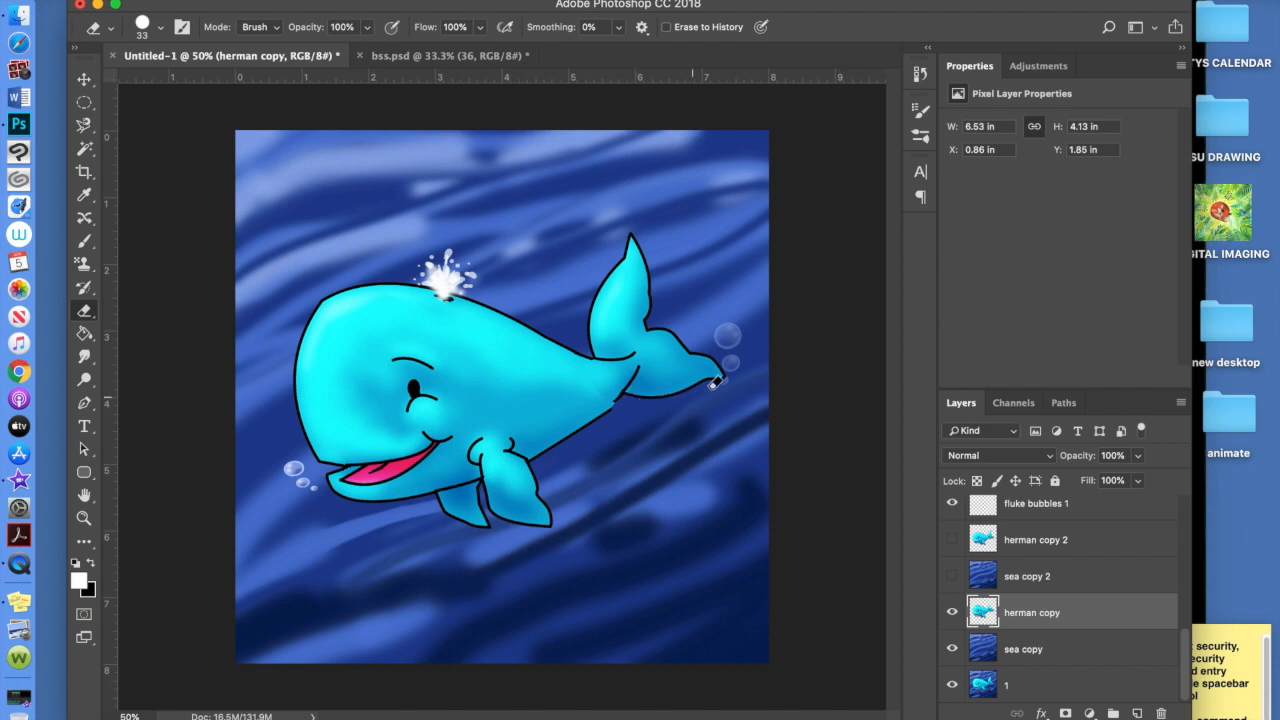
{"action": "left_click_drag", "start_coordinate": [709, 396], "coordinate": [634, 408]}
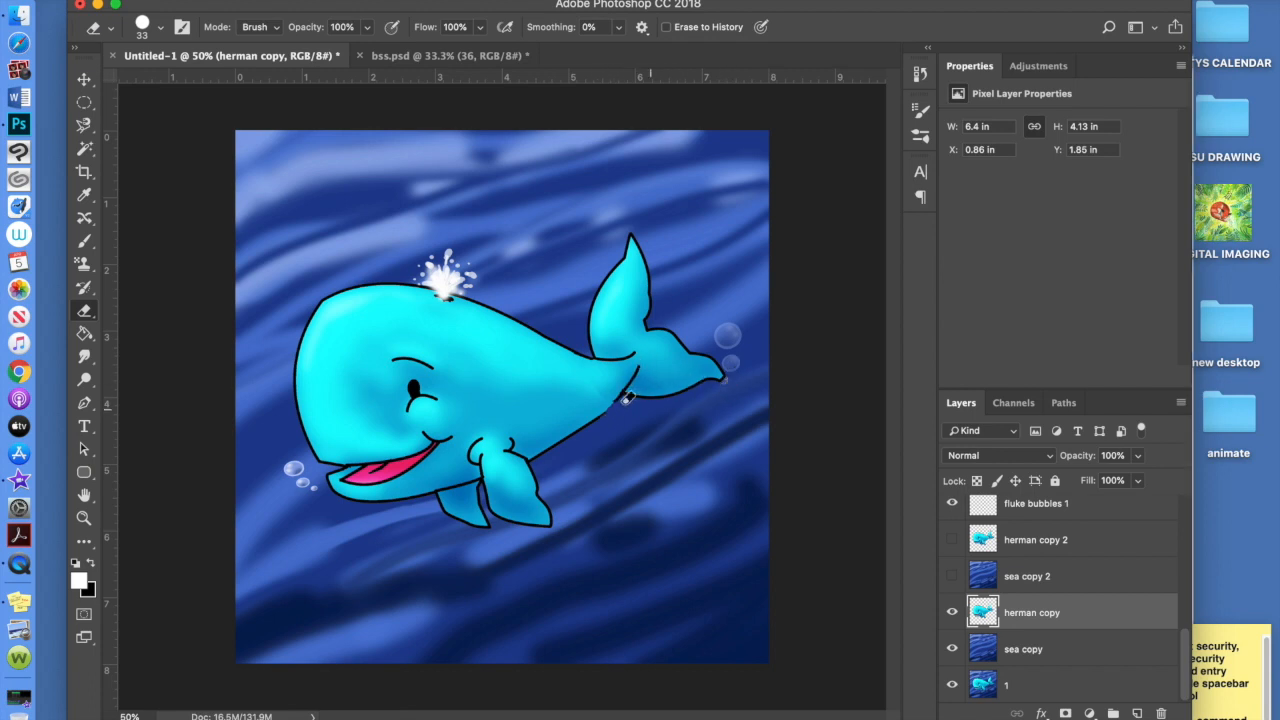
{"action": "left_click", "coordinate": [84, 356]}
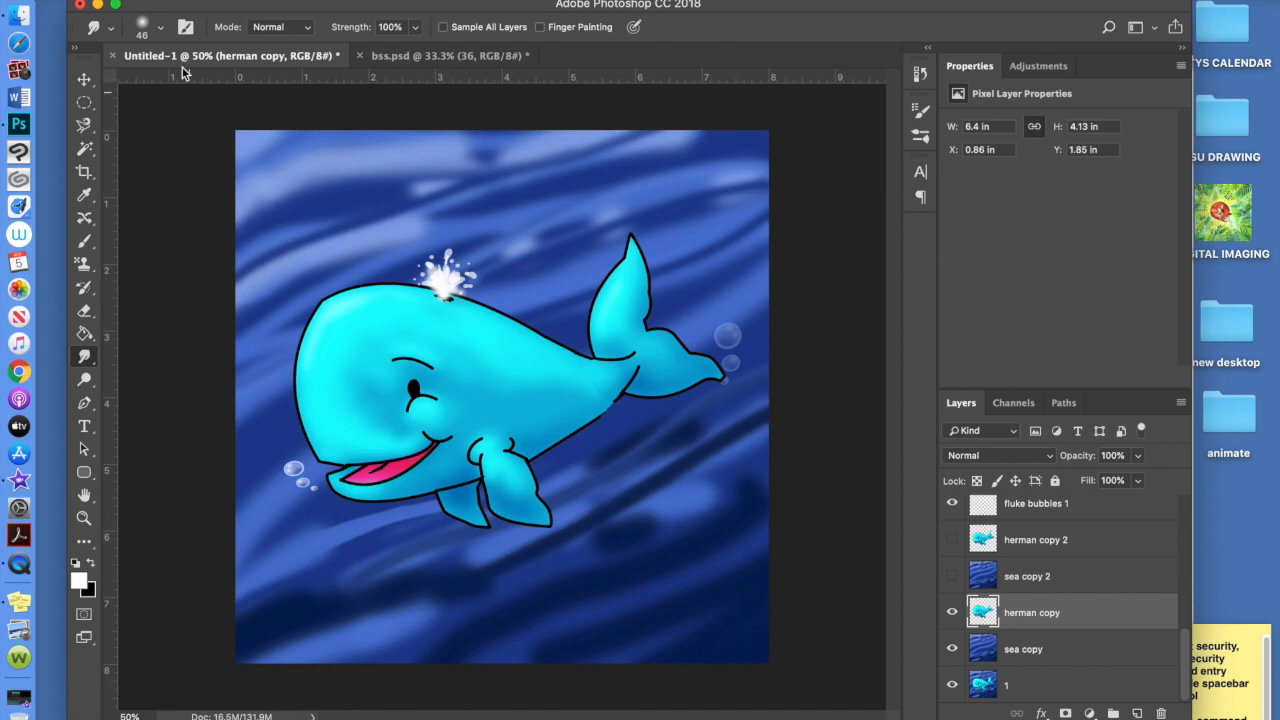
In the brush preset picker, set the Smudge brush to 100% hardness and 12 px size
{"action": "left_click", "coordinate": [157, 29]}
{"action": "left_click_drag", "start_coordinate": [167, 122], "coordinate": [290, 122]}
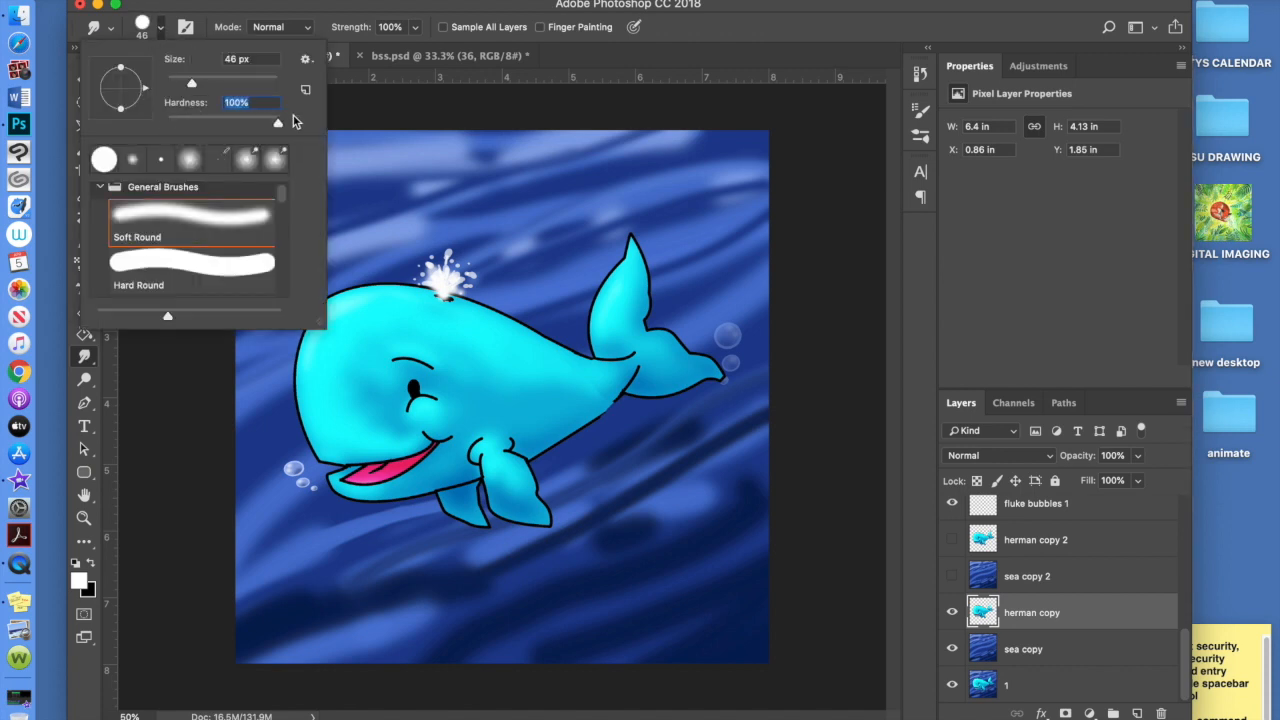
{"action": "left_click_drag", "start_coordinate": [192, 82], "coordinate": [173, 87]}
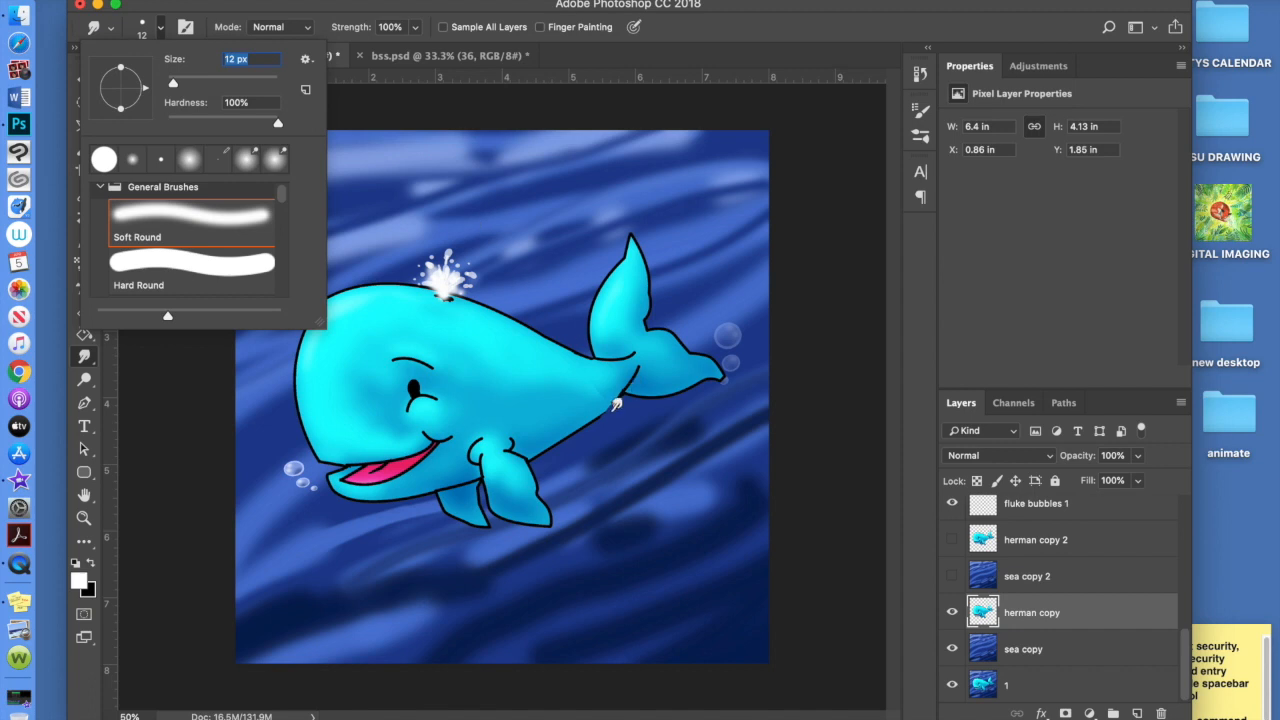
{"action": "key", "text": "Return"}
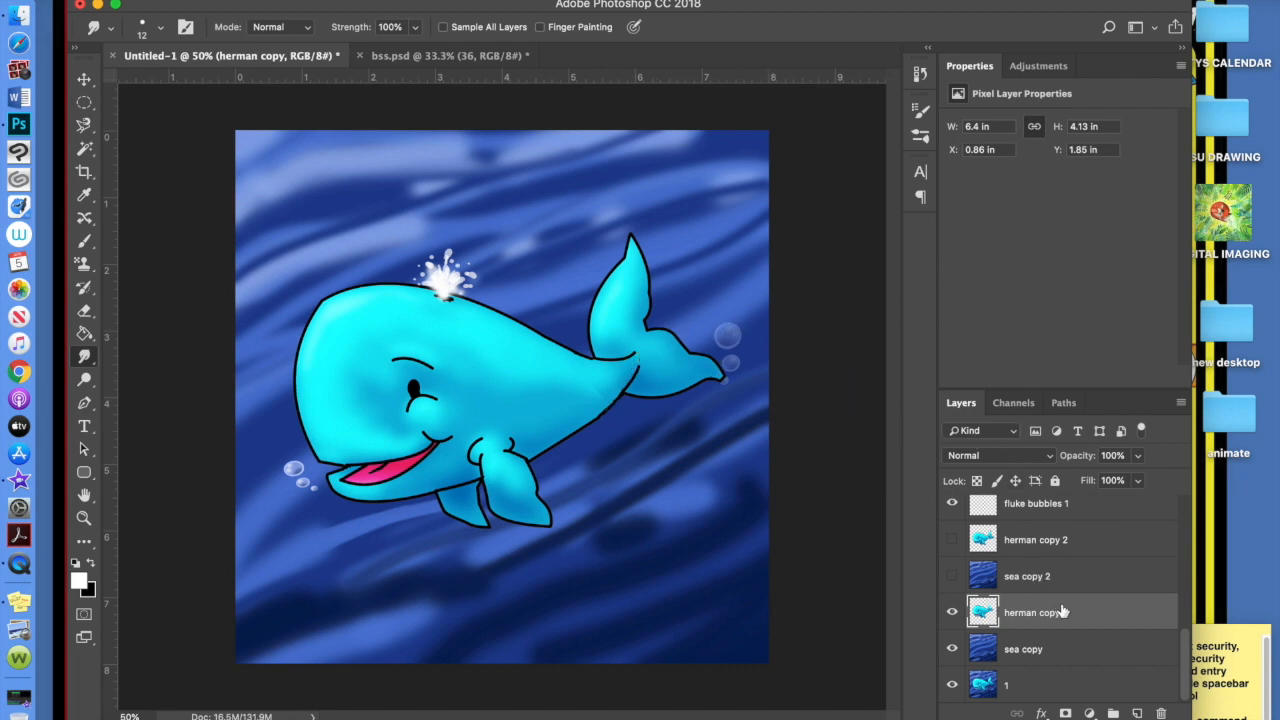
Move fluke bubbles 1 and fluke1 down to sit just above herman copy
{"action": "left_click_drag", "start_coordinate": [1087, 506], "coordinate": [1092, 575]}
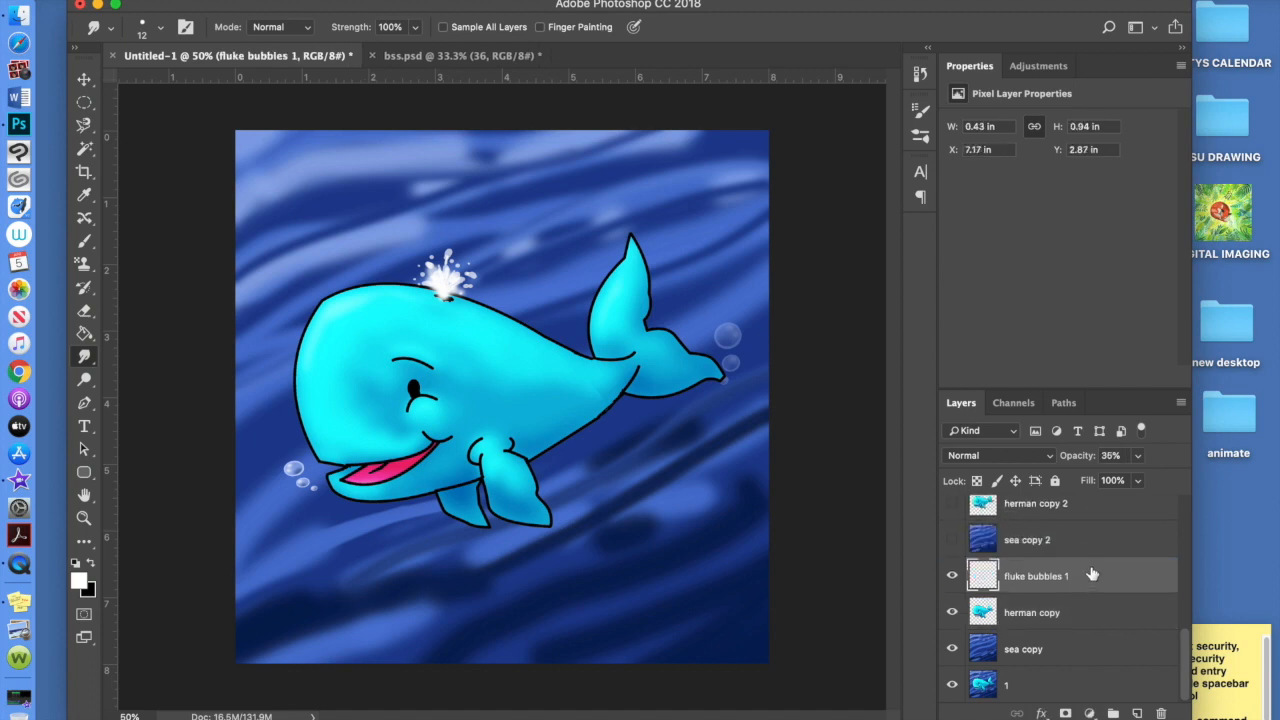
{"action": "left_click_drag", "start_coordinate": [1188, 641], "coordinate": [1191, 587]}
{"action": "left_click_drag", "start_coordinate": [1068, 553], "coordinate": [1131, 678]}
{"action": "scroll", "coordinate": [1185, 657], "scroll_direction": "down", "scroll_amount": 1}
{"action": "scroll", "coordinate": [1185, 657], "scroll_direction": "down", "scroll_amount": 2}
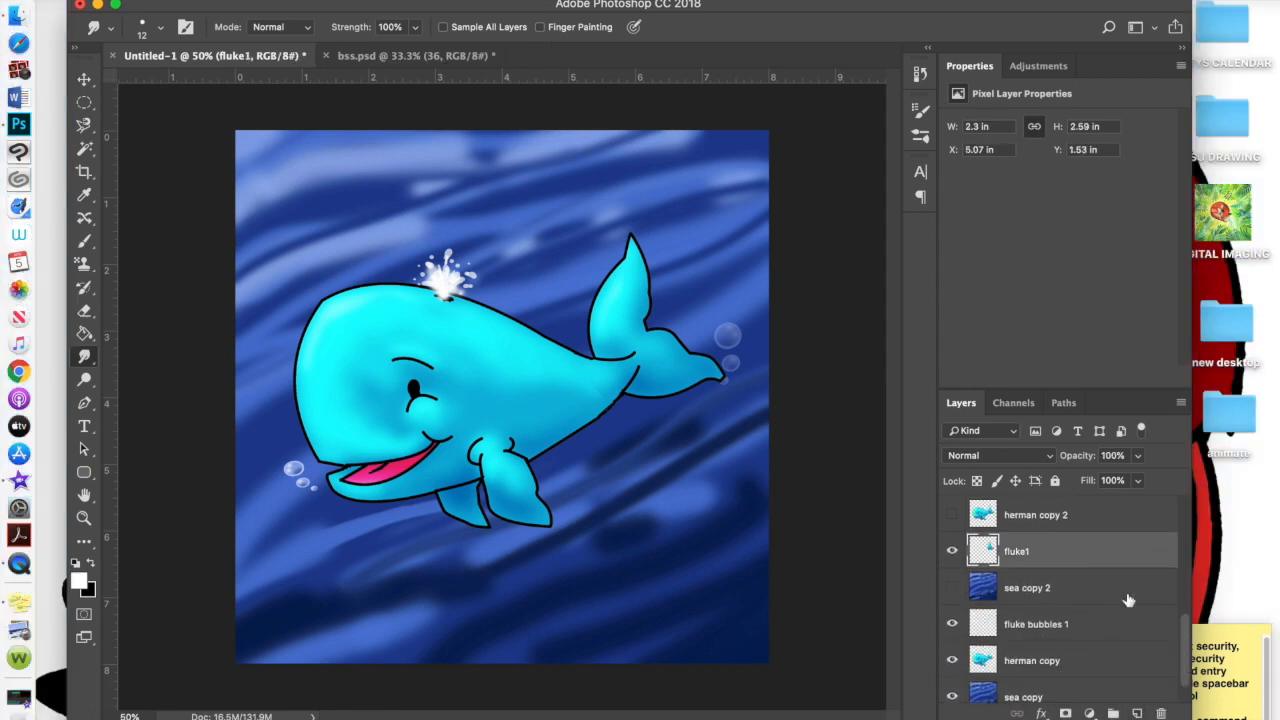
{"action": "left_click_drag", "start_coordinate": [1094, 557], "coordinate": [1098, 597]}
{"action": "left_click_drag", "start_coordinate": [1186, 630], "coordinate": [1182, 514]}
Select spout 1 and bubbles1 together and move them down above fluke1, below sea copy 2
{"action": "left_click", "coordinate": [1067, 598]}
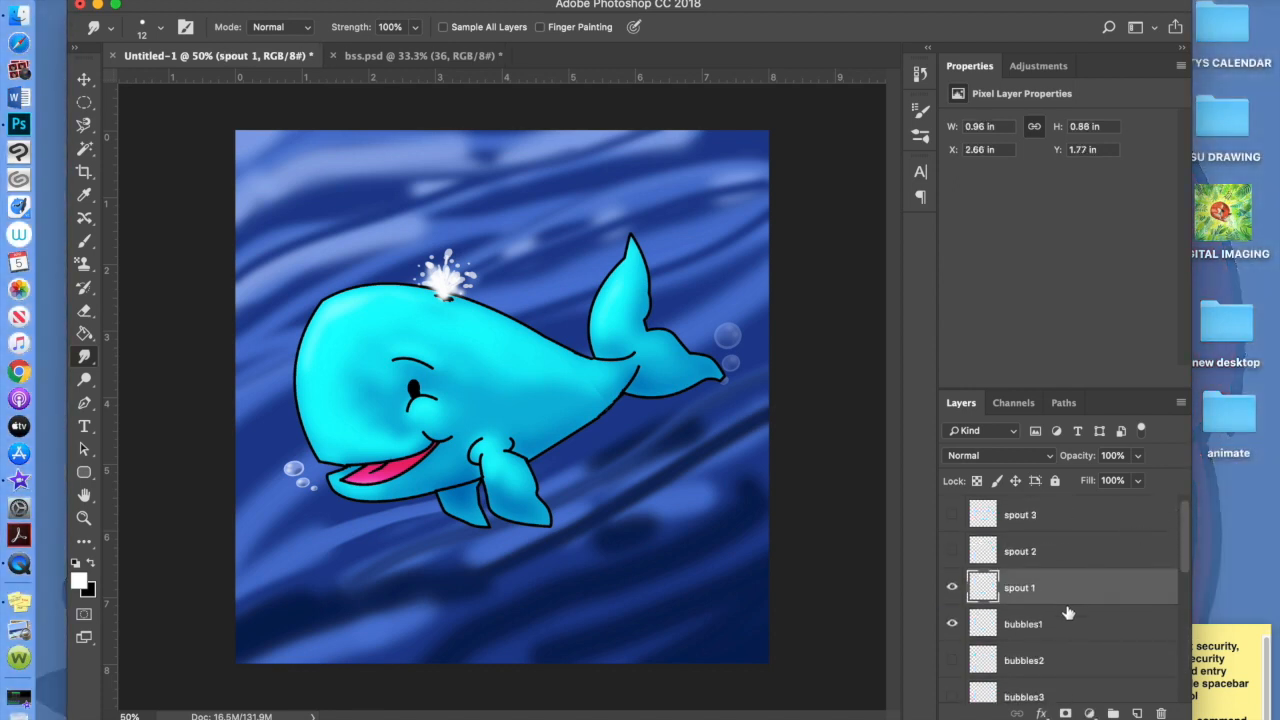
{"action": "left_click", "coordinate": [1067, 627]}
{"action": "left_click", "coordinate": [1072, 596]}
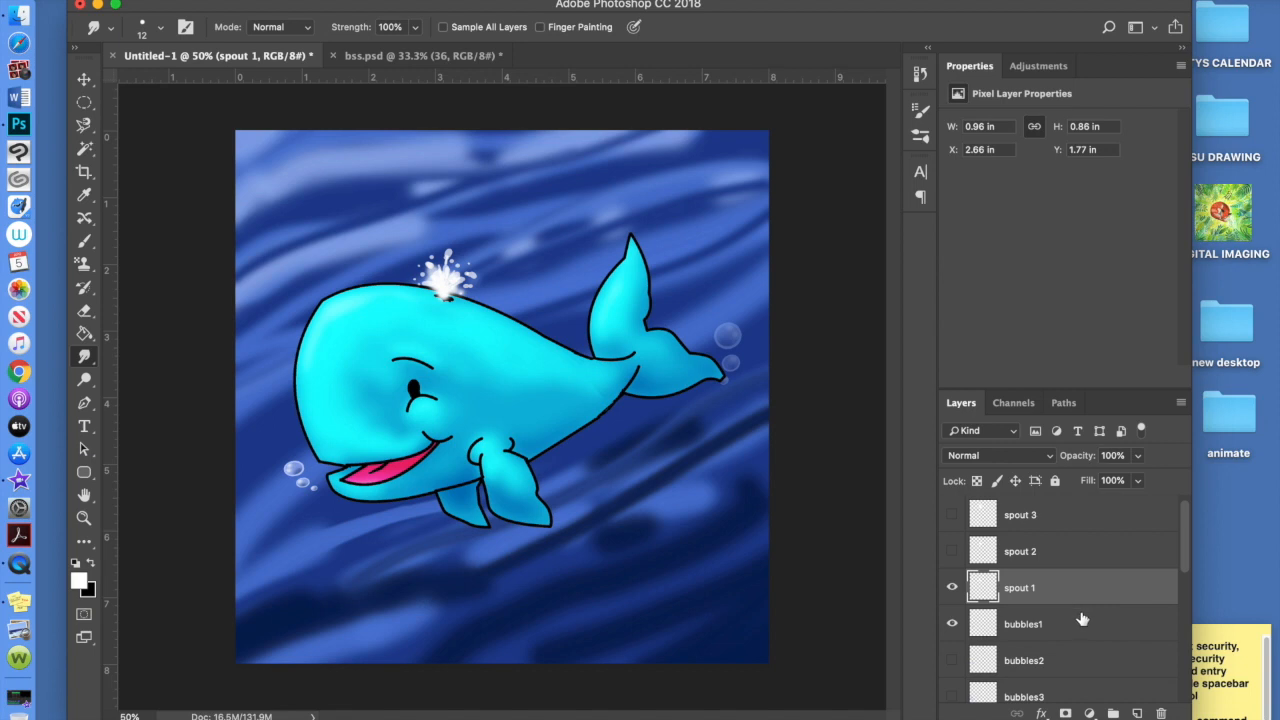
{"action": "left_click", "coordinate": [1076, 627], "text": "shift"}
{"action": "left_click_drag", "start_coordinate": [1111, 609], "coordinate": [1022, 553]}
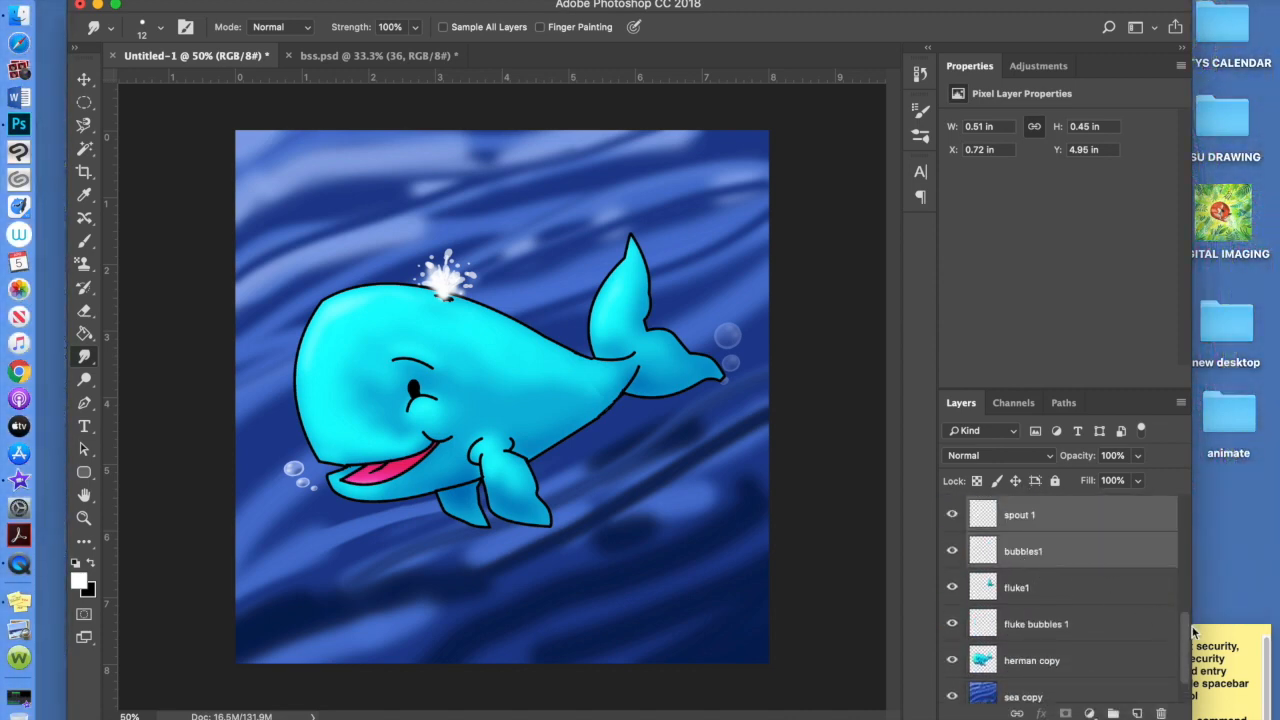
{"action": "left_click", "coordinate": [1146, 600]}
{"action": "mouse_move", "coordinate": [1186, 632]}
{"action": "left_mouse_down"}
{"action": "mouse_move", "coordinate": [1181, 496]}
{"action": "mouse_move", "coordinate": [1178, 611]}
{"action": "left_mouse_up"}
{"action": "left_click", "coordinate": [1080, 551]}
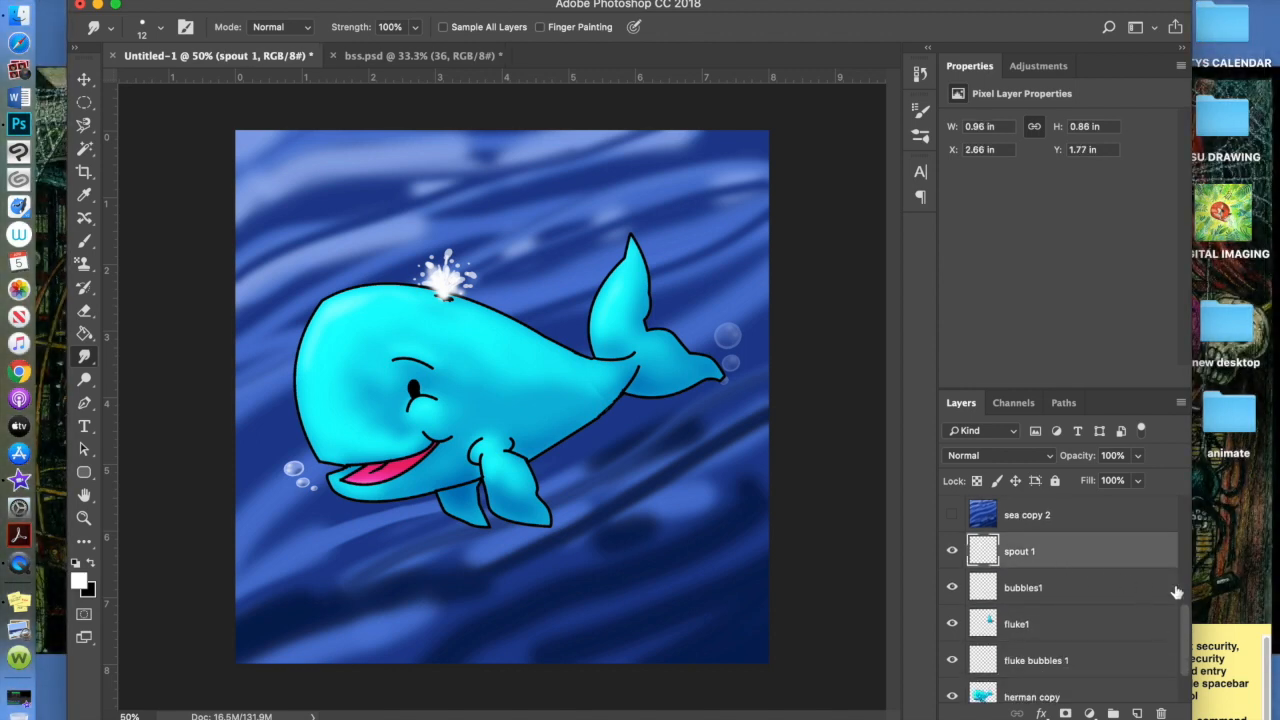
{"action": "mouse_move", "coordinate": [1189, 628]}
{"action": "left_mouse_down"}
{"action": "mouse_move", "coordinate": [1185, 651]}
{"action": "mouse_move", "coordinate": [1185, 613]}
{"action": "mouse_move", "coordinate": [1185, 633]}
{"action": "left_mouse_up"}
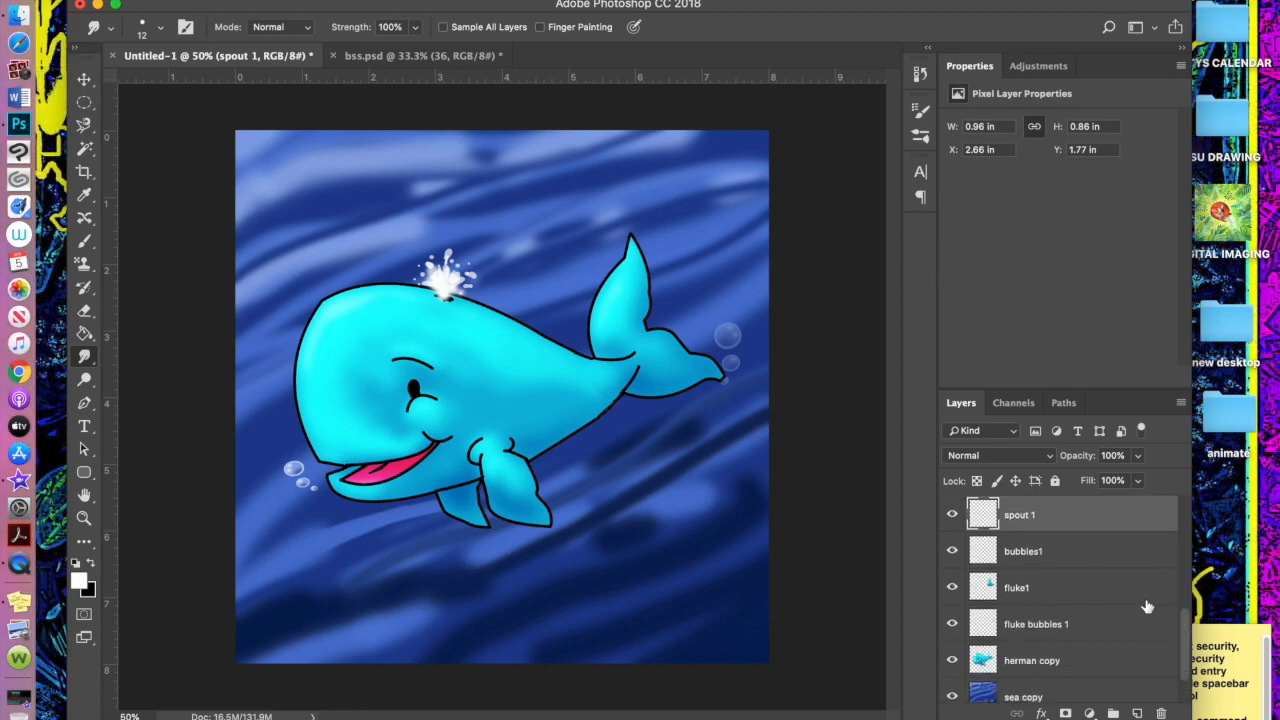
{"action": "left_click_drag", "start_coordinate": [1185, 621], "coordinate": [1186, 595]}
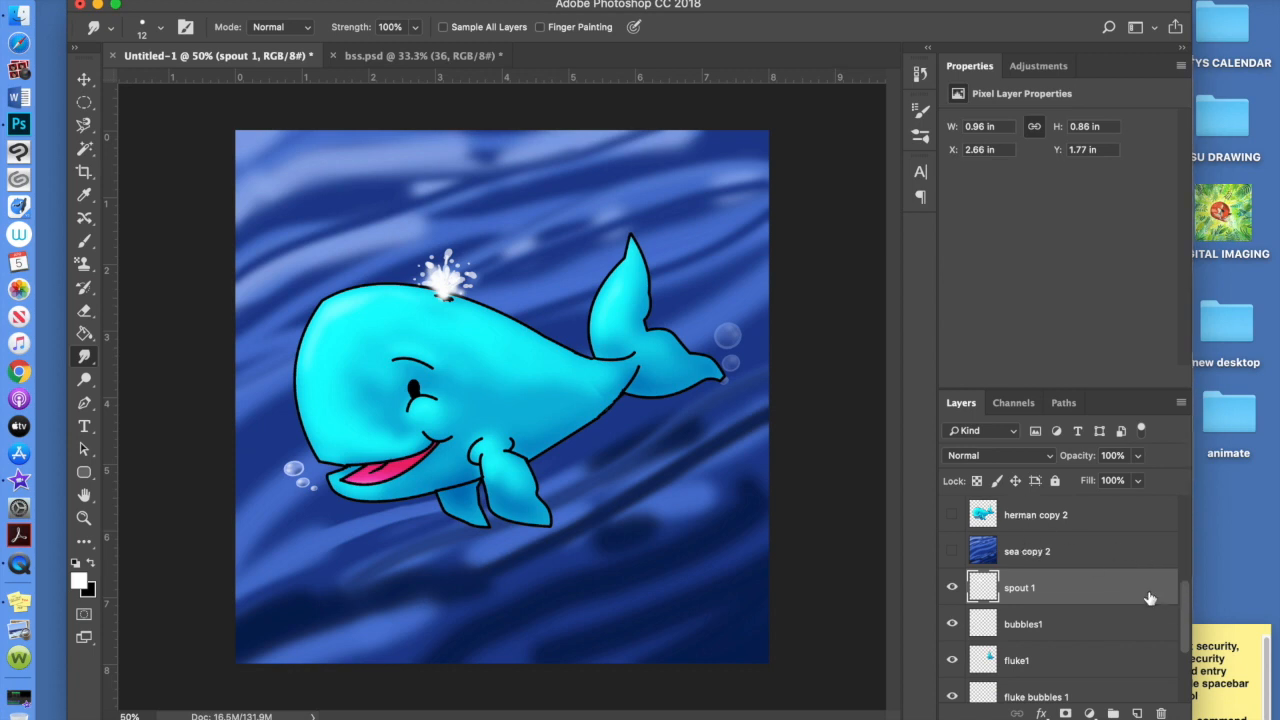
Merge the spout, bubbles and fluke layers down into sea copy and rename it 2
{"action": "key", "text": "super+e"}
{"action": "key", "text": "super+e"}
{"action": "key", "text": "super+e"}
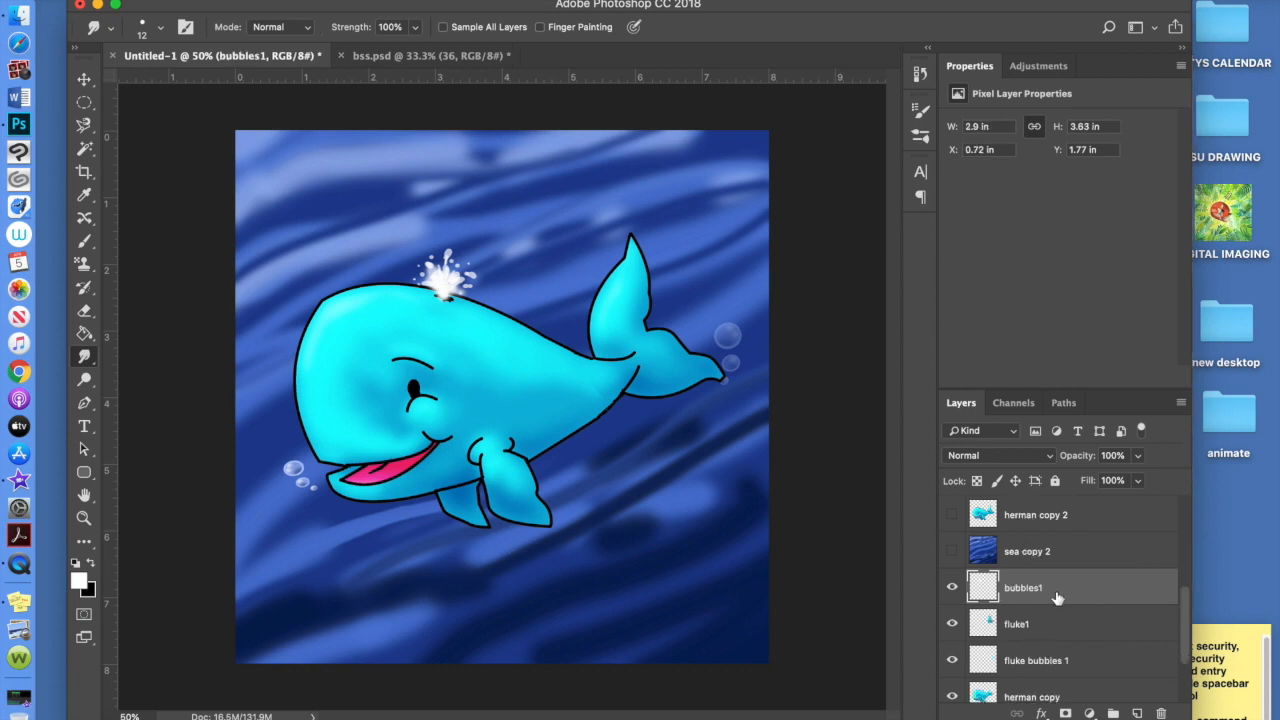
{"action": "key", "text": "super+e"}
{"action": "key", "text": "super+e"}
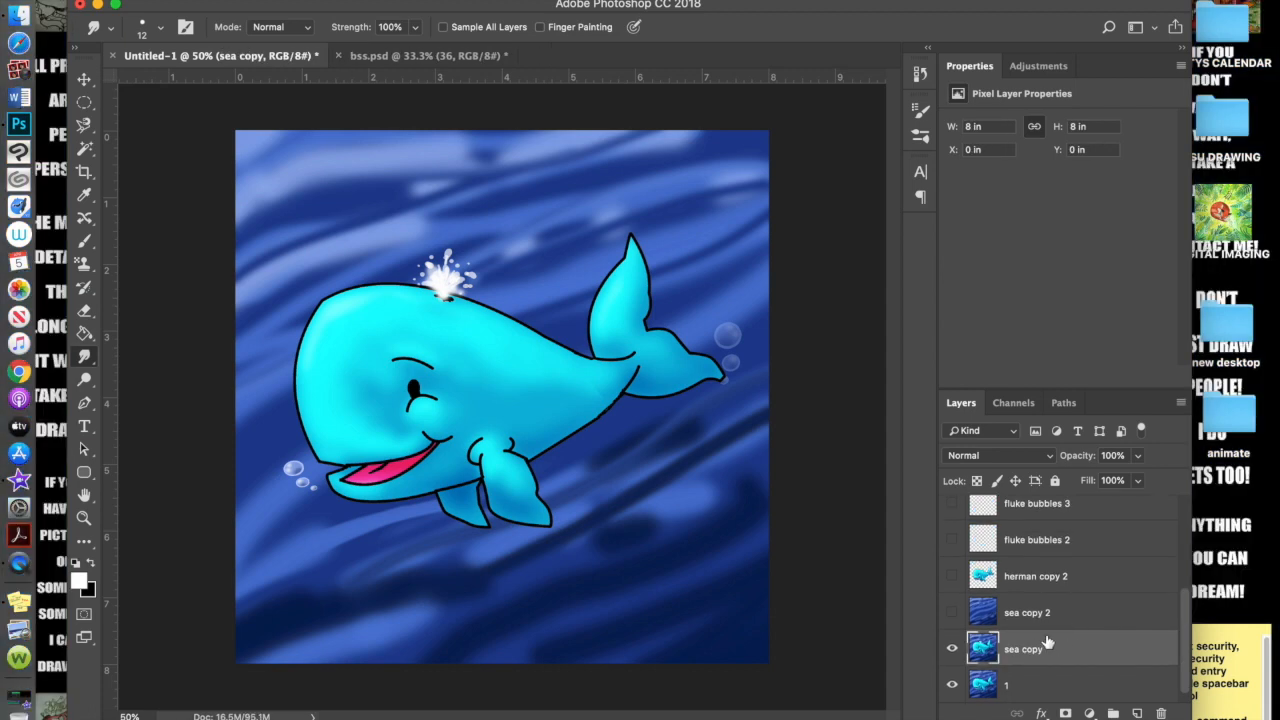
{"action": "double_click", "coordinate": [1022, 650]}
{"action": "type", "text": "2"}
{"action": "key", "text": "Return"}
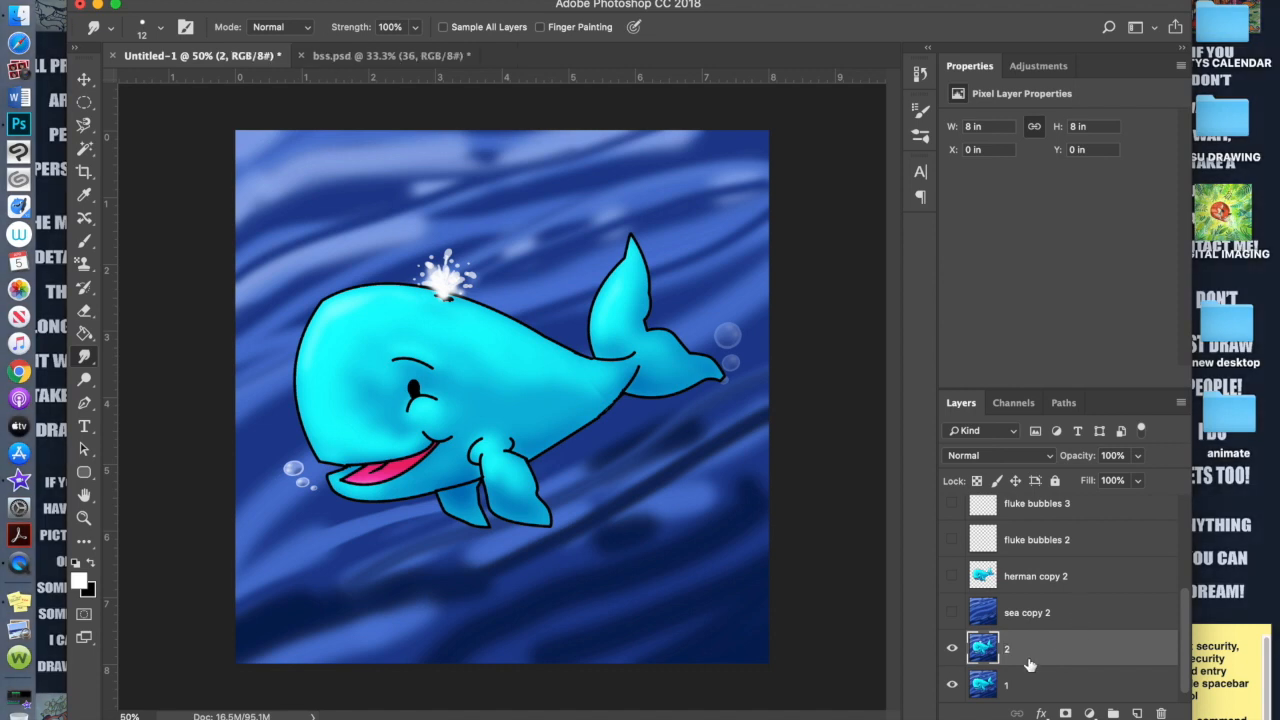
Toggle layer 2's visibility repeatedly to preview the new frame
{"action": "left_click", "coordinate": [952, 650]}
{"action": "left_click", "coordinate": [953, 651]}
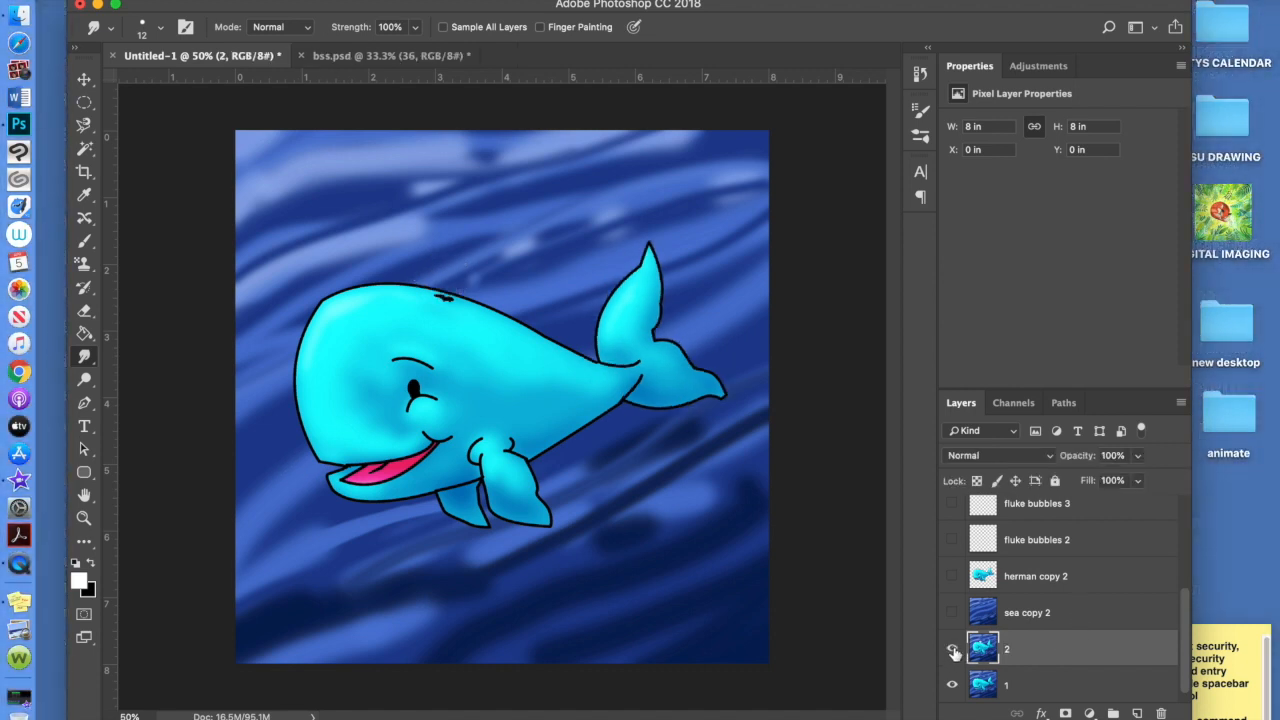
{"action": "left_click", "coordinate": [953, 651]}
{"action": "left_click", "coordinate": [953, 651]}
{"action": "left_click", "coordinate": [953, 651]}
{"action": "left_click", "coordinate": [953, 651]}
{"action": "left_click", "coordinate": [953, 651]}
{"action": "left_click", "coordinate": [953, 651]}
{"action": "left_click", "coordinate": [953, 651]}
{"action": "left_click", "coordinate": [953, 651]}
{"action": "left_click", "coordinate": [953, 651]}
{"action": "left_click", "coordinate": [953, 651]}
{"action": "left_click", "coordinate": [953, 651]}
{"action": "left_click", "coordinate": [953, 651]}
{"action": "left_click", "coordinate": [953, 651]}
{"action": "left_click", "coordinate": [953, 651]}
{"action": "left_click", "coordinate": [953, 651]}
{"action": "left_click", "coordinate": [953, 651]}
{"action": "left_click", "coordinate": [953, 651]}
{"action": "left_click", "coordinate": [953, 651]}
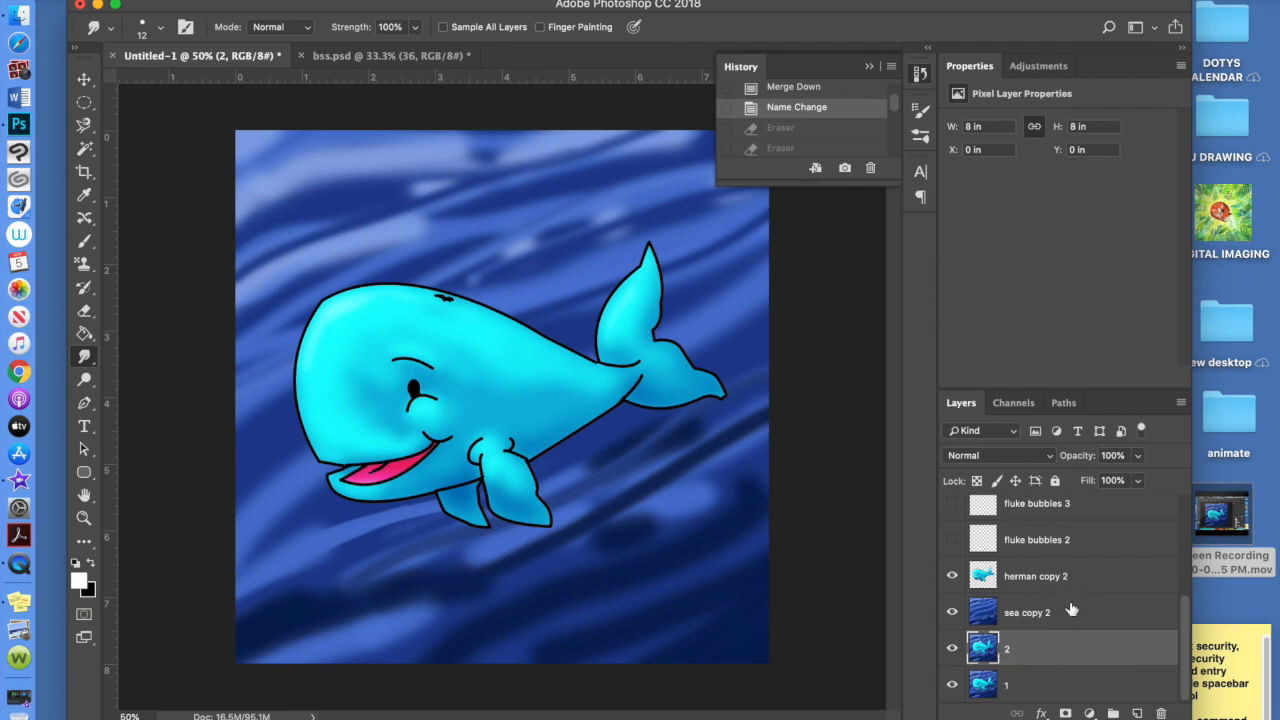
Duplicate herman copy 2 and sea copy 2, placing hidden sea copy 3 above herman copy 2
{"action": "left_click", "coordinate": [1003, 590]}
{"action": "key", "text": "ctrl+j"}
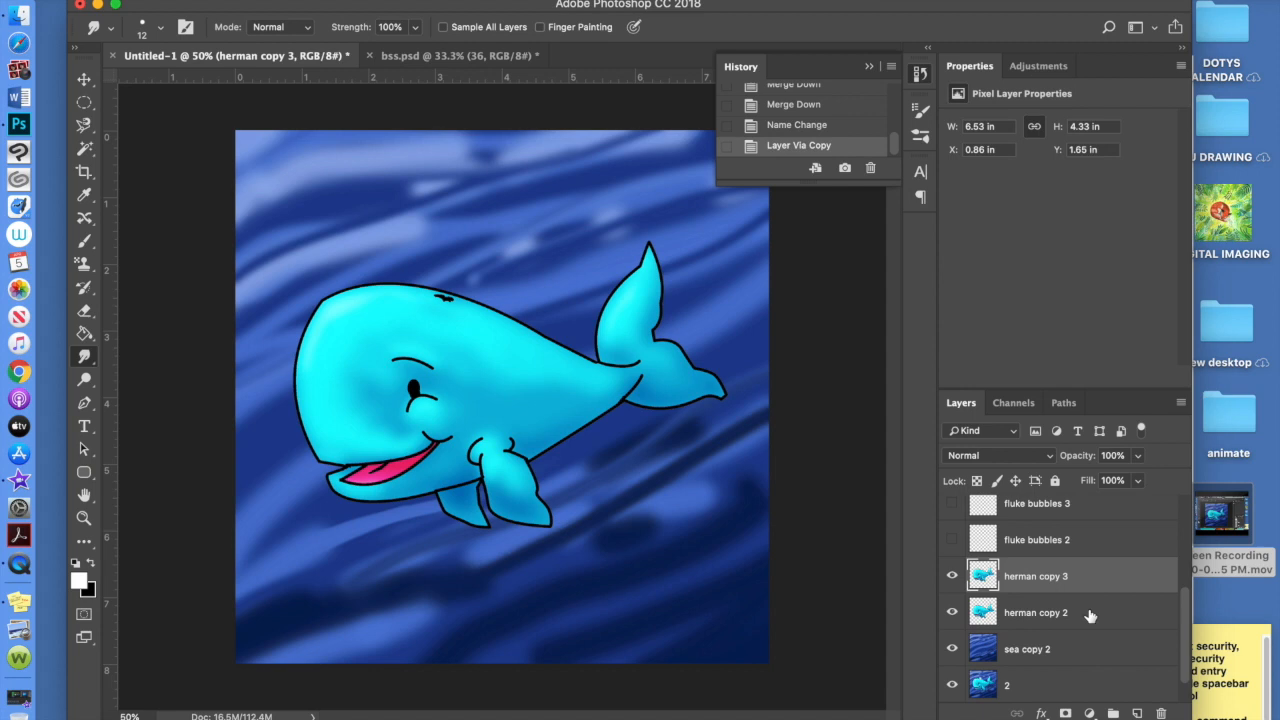
{"action": "left_click", "coordinate": [1076, 652]}
{"action": "key", "text": "ctrl+j"}
{"action": "left_click_drag", "start_coordinate": [1049, 645], "coordinate": [1040, 608]}
{"action": "left_click", "coordinate": [952, 612]}
{"action": "scroll", "coordinate": [1186, 616], "scroll_direction": "down", "scroll_amount": 2}
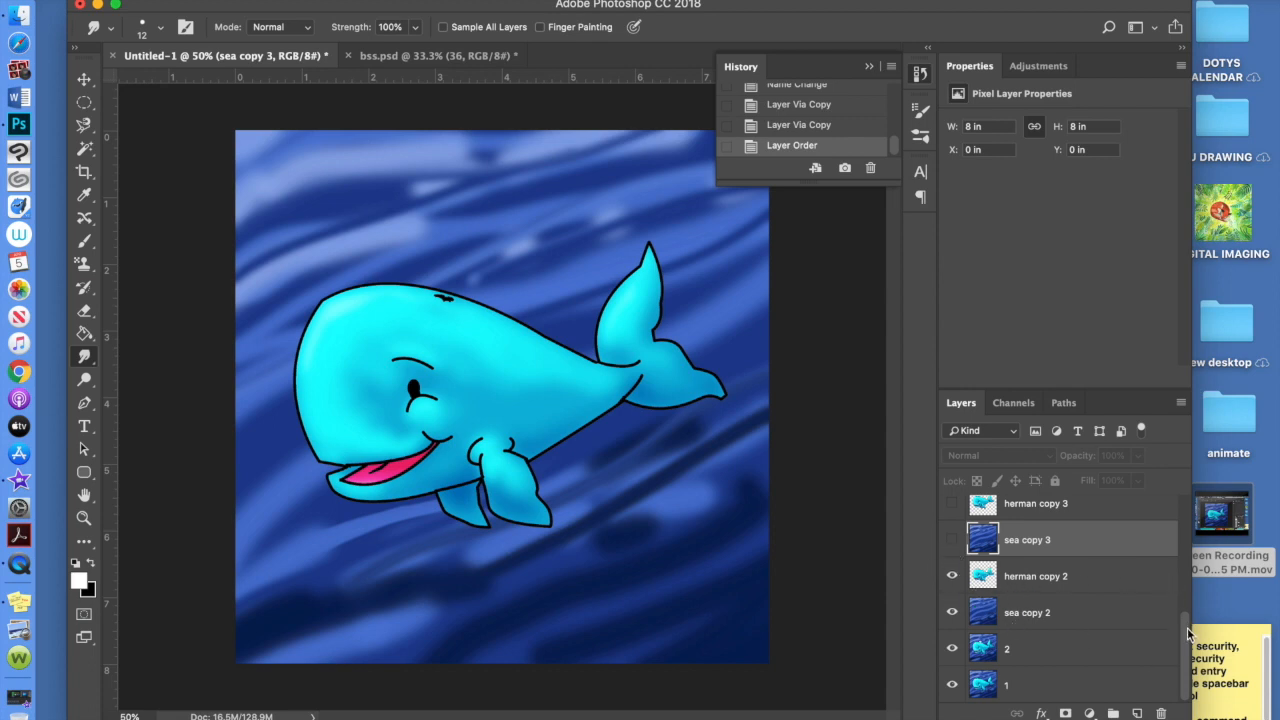
{"action": "left_click_drag", "start_coordinate": [1187, 627], "coordinate": [1188, 584]}
Make fluke bubbles 2, fluke2, bubbles2 and spout 2 visible
{"action": "left_click", "coordinate": [952, 588]}
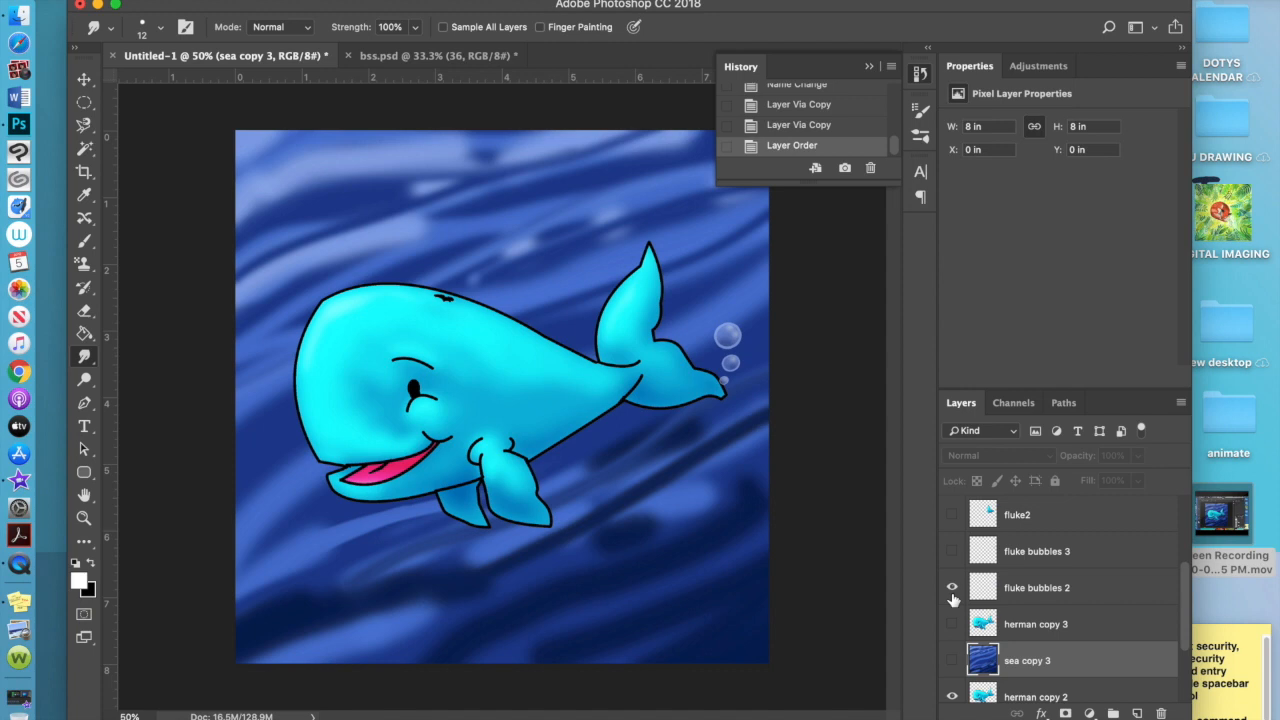
{"action": "left_click", "coordinate": [952, 551]}
{"action": "left_click", "coordinate": [953, 551]}
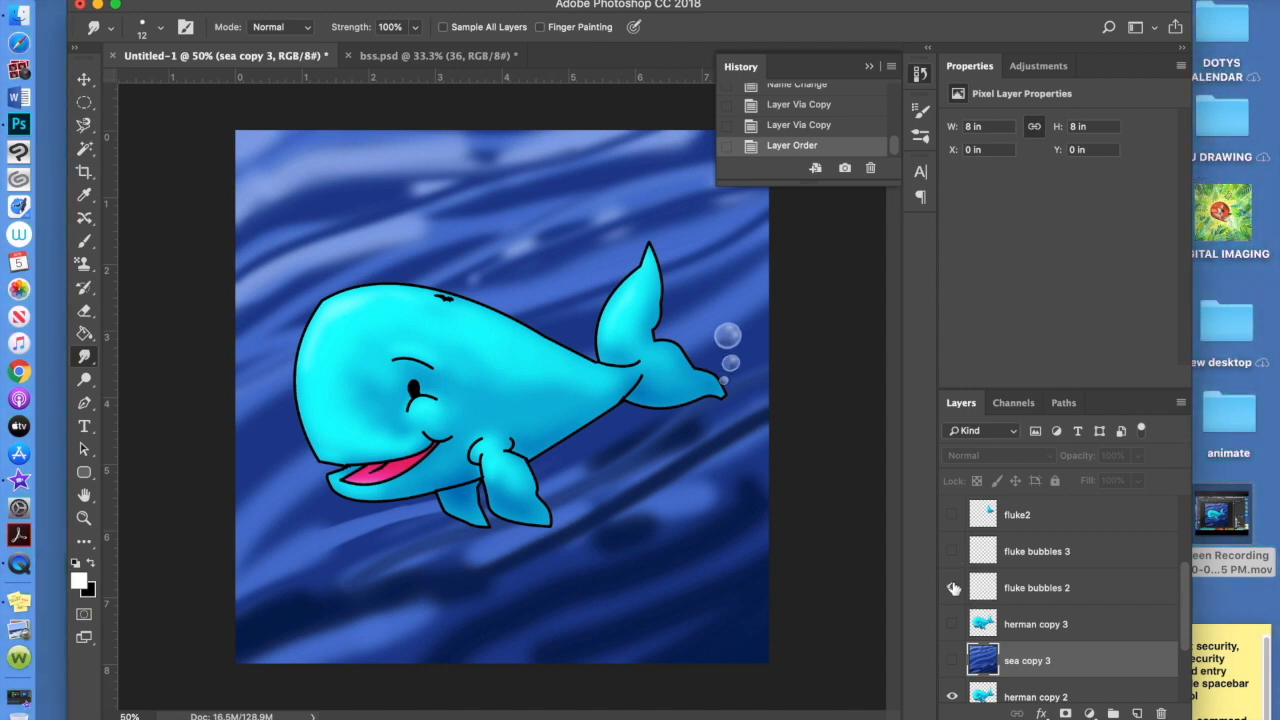
{"action": "left_click", "coordinate": [952, 588]}
{"action": "left_click", "coordinate": [952, 588]}
{"action": "scroll", "coordinate": [1184, 599], "scroll_direction": "up", "scroll_amount": 1}
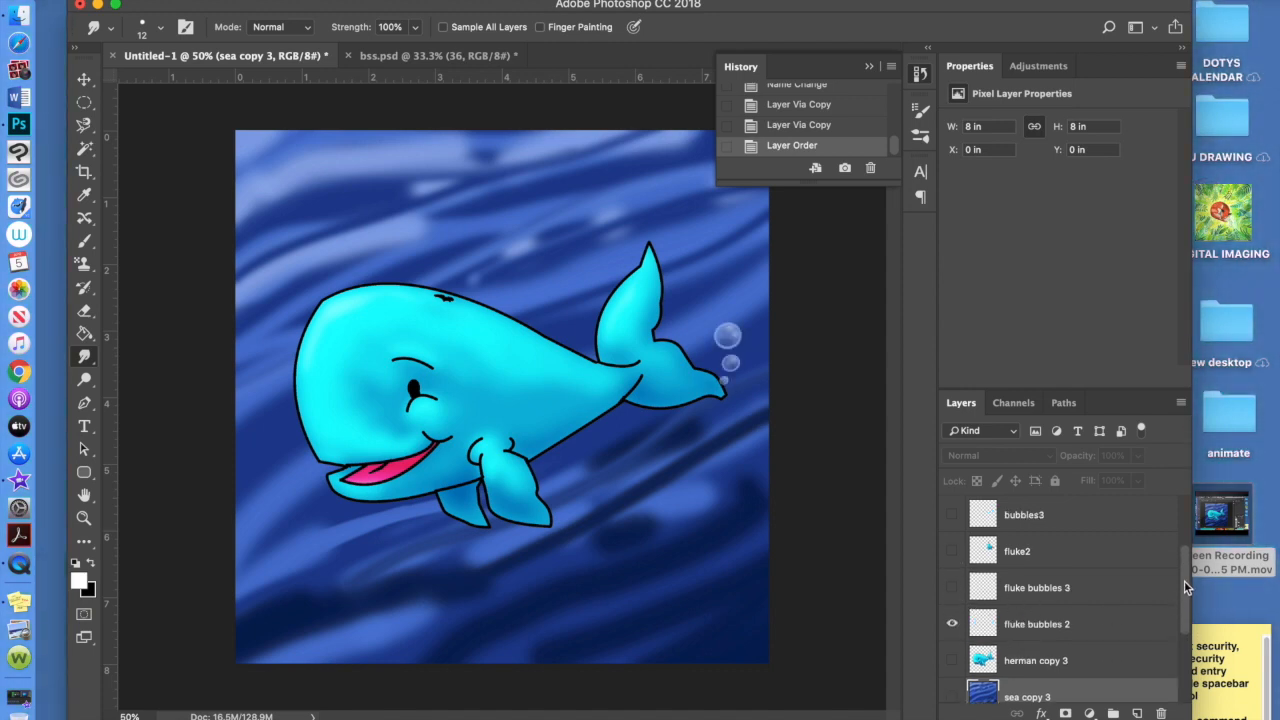
{"action": "left_click", "coordinate": [952, 551]}
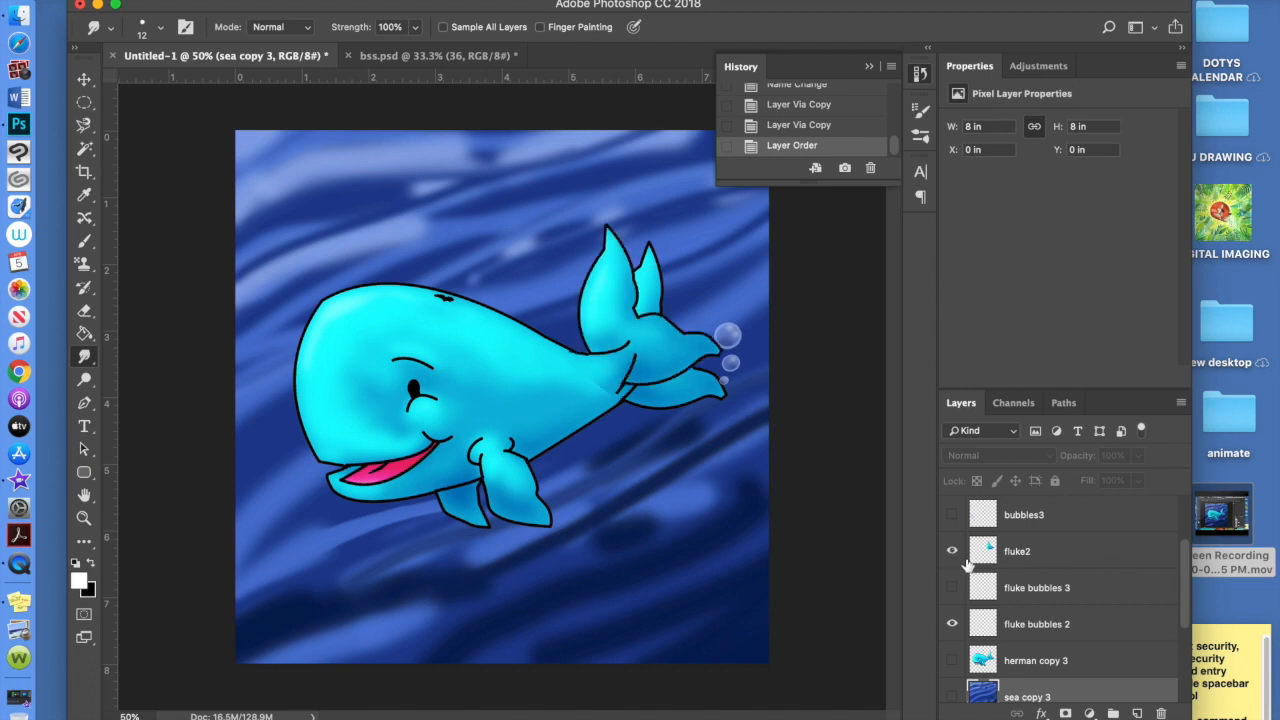
{"action": "left_click_drag", "start_coordinate": [1185, 580], "coordinate": [1169, 535]}
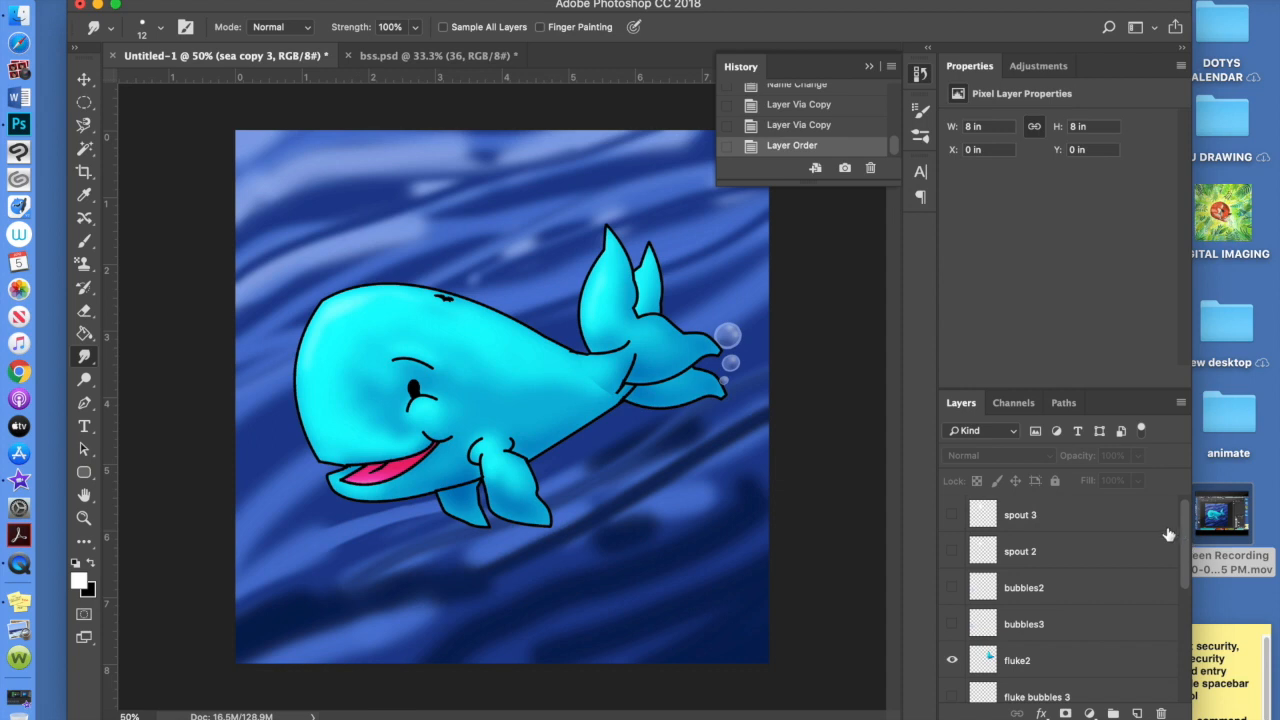
{"action": "left_click", "coordinate": [952, 588]}
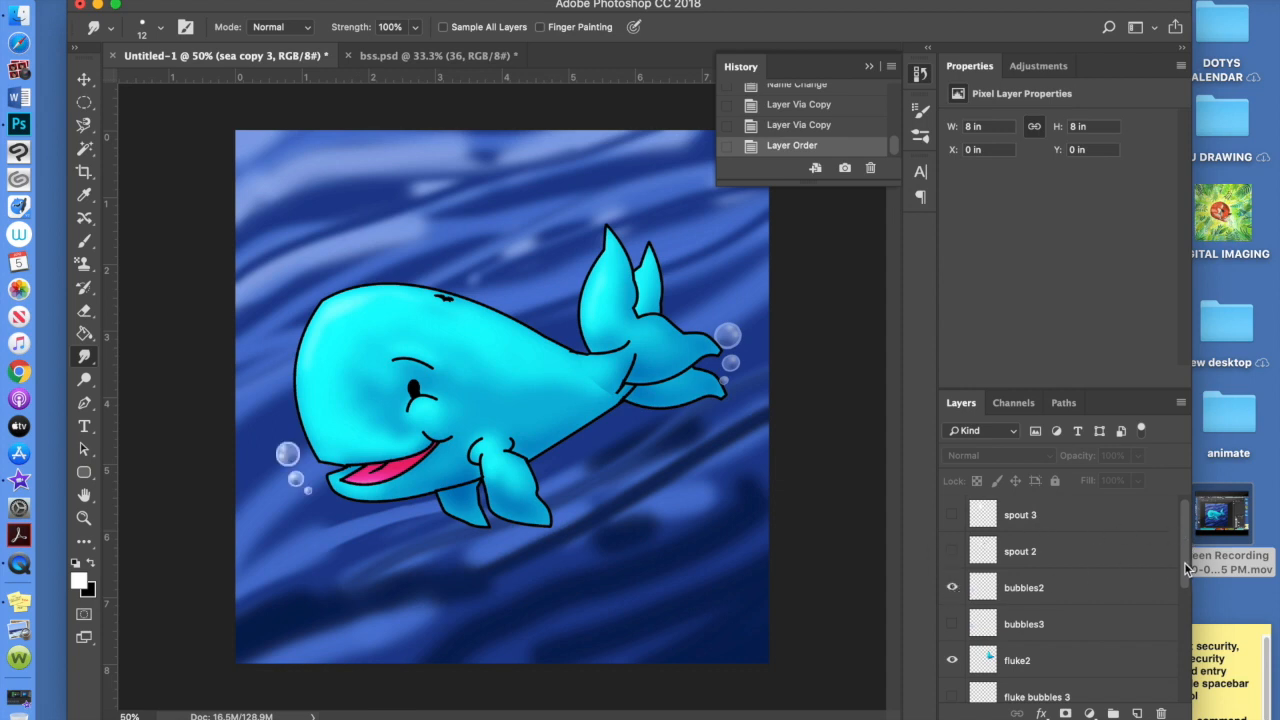
{"action": "left_click", "coordinate": [952, 552]}
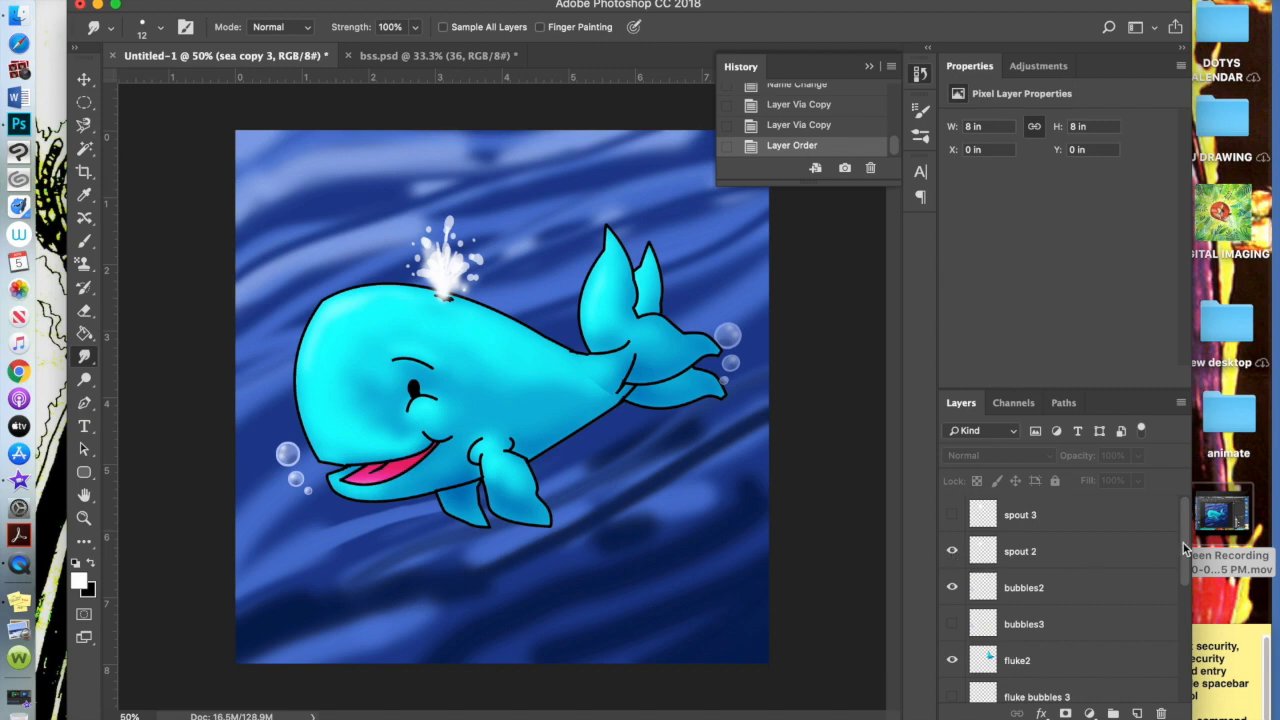
Move fluke2 and bubbles2 down just below sea copy 3
{"action": "left_click_drag", "start_coordinate": [1185, 578], "coordinate": [1183, 632]}
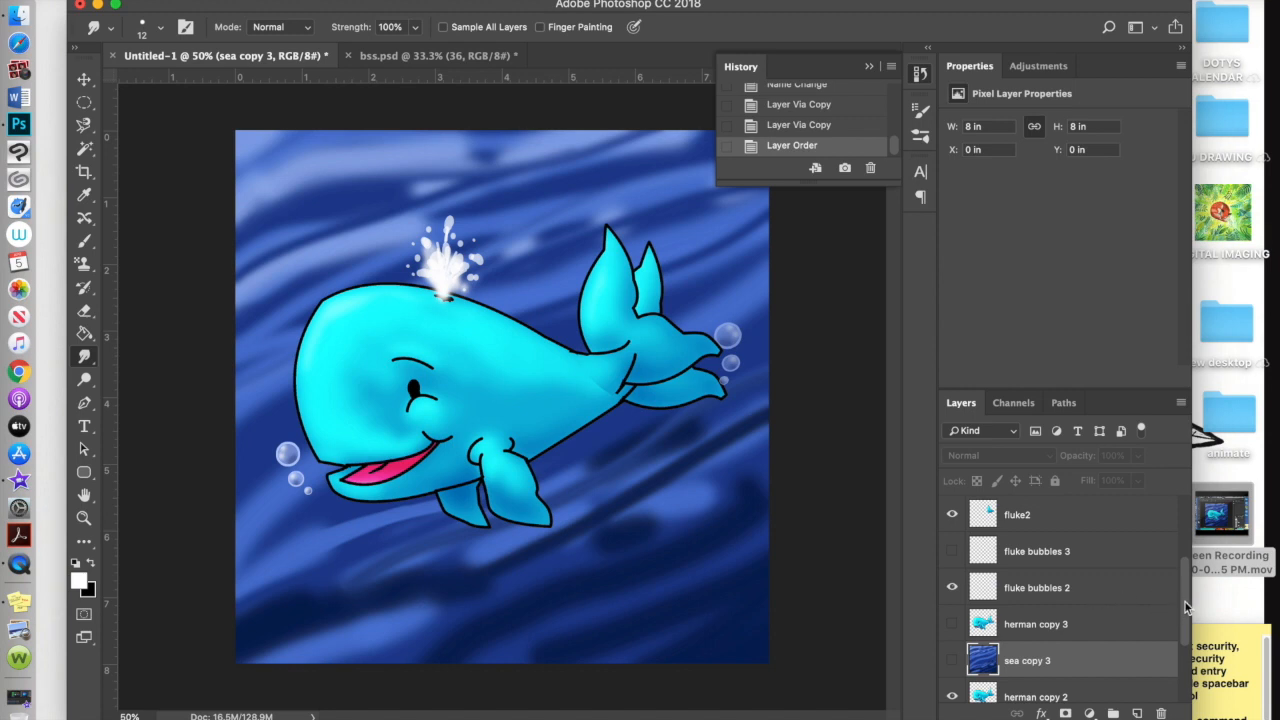
{"action": "scroll", "coordinate": [1187, 612], "scroll_direction": "down", "scroll_amount": 1}
{"action": "left_click_drag", "start_coordinate": [1094, 557], "coordinate": [1082, 624]}
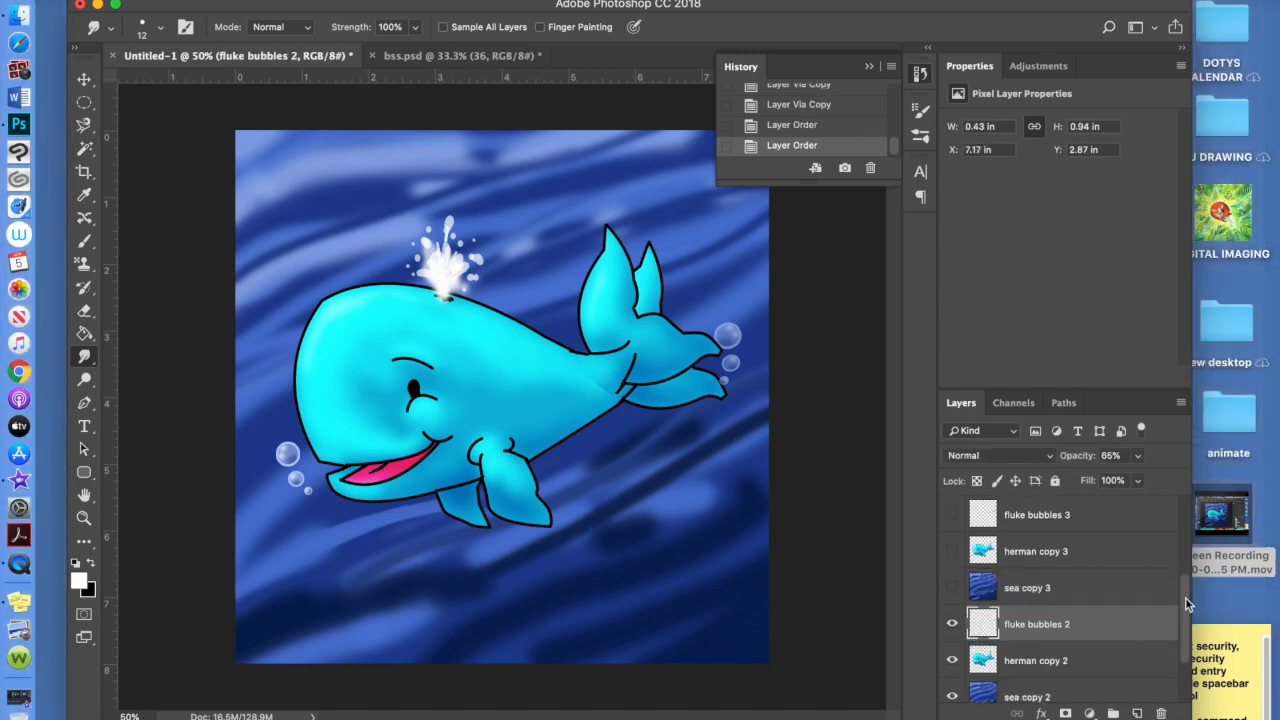
{"action": "left_click_drag", "start_coordinate": [1185, 597], "coordinate": [1185, 578]}
{"action": "left_click_drag", "start_coordinate": [1085, 524], "coordinate": [1130, 614]}
{"action": "scroll", "coordinate": [1165, 565], "scroll_direction": "up", "scroll_amount": 3}
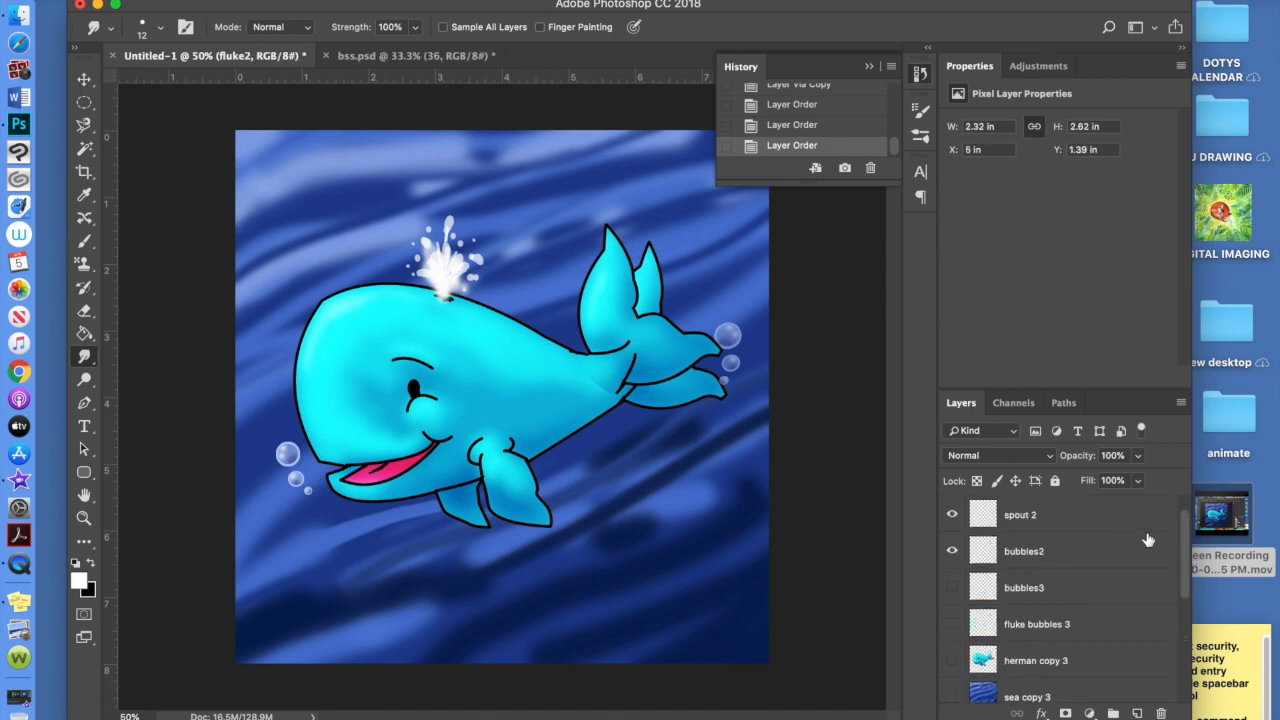
{"action": "left_click_drag", "start_coordinate": [1080, 556], "coordinate": [1066, 656]}
{"action": "scroll", "coordinate": [1185, 570], "scroll_direction": "up", "scroll_amount": 2}
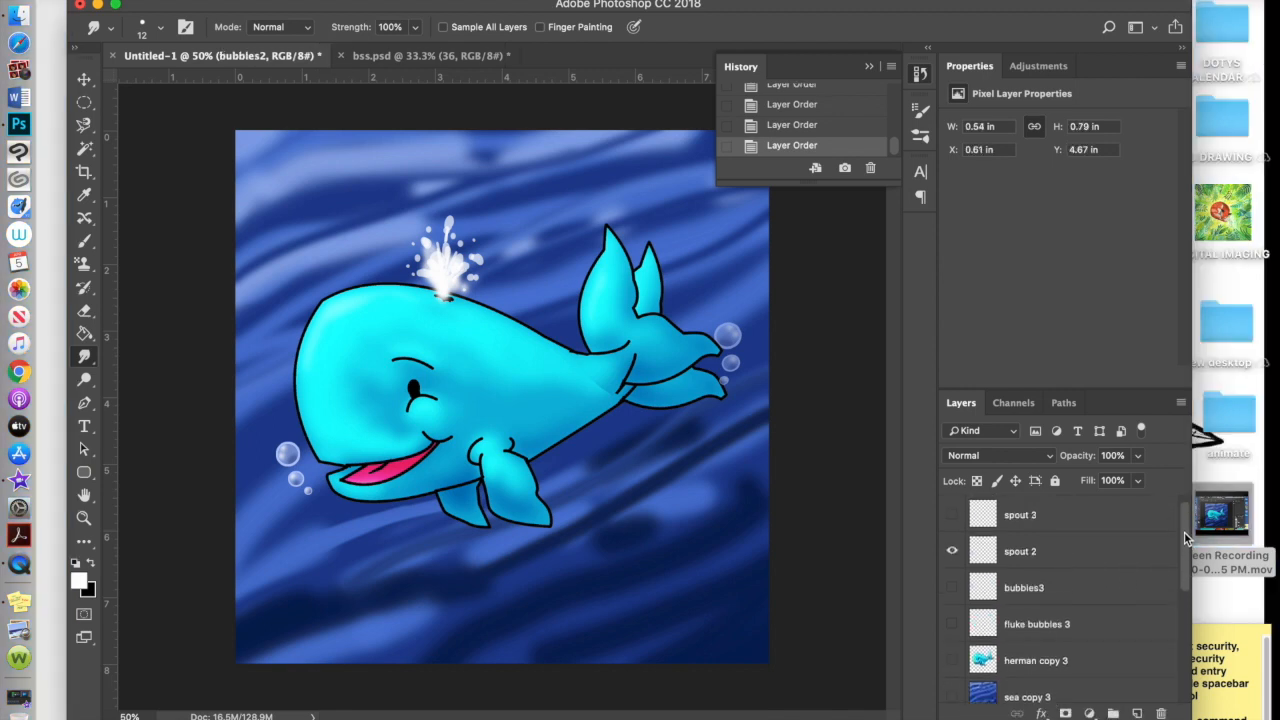
Select spout 2 and toggle fluke2 on and off to compare the tail
{"action": "double_click", "coordinate": [1076, 552]}
{"action": "key", "text": "Escape"}
{"action": "left_click", "coordinate": [953, 553]}
{"action": "left_click", "coordinate": [953, 553]}
{"action": "left_click", "coordinate": [953, 553]}
{"action": "left_click", "coordinate": [953, 553]}
{"action": "left_click", "coordinate": [953, 553]}
{"action": "left_click", "coordinate": [953, 555]}
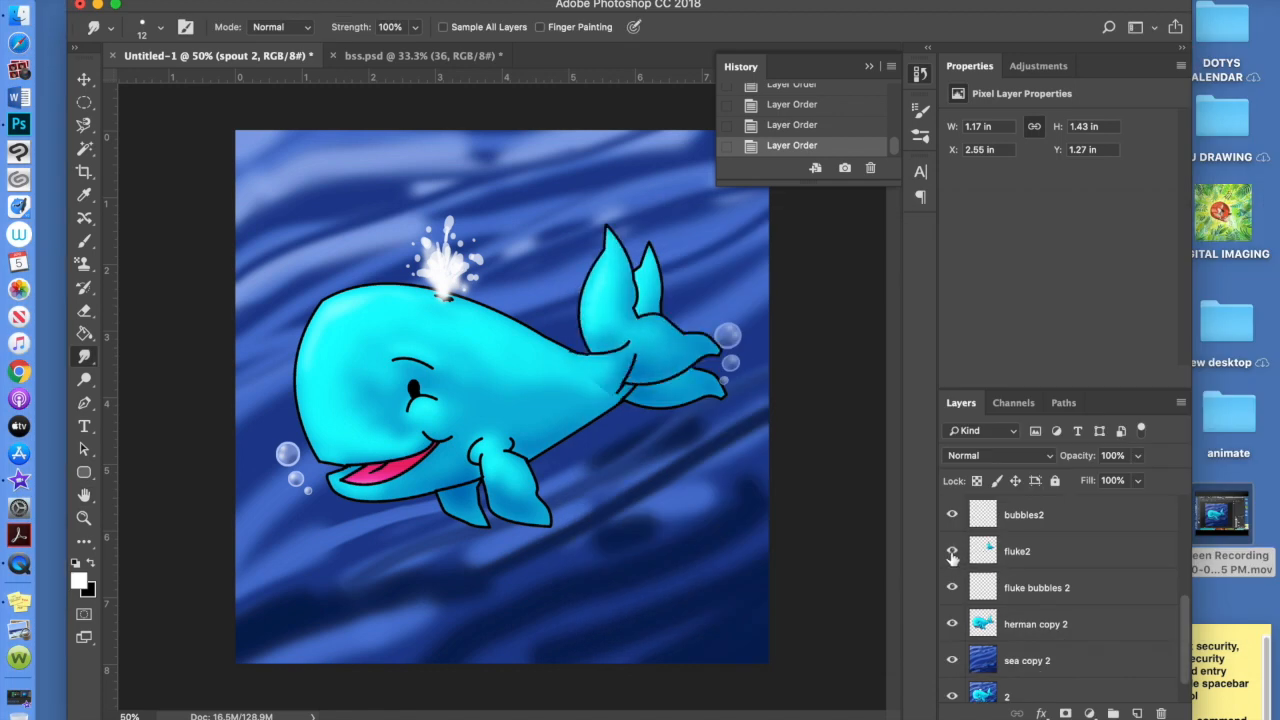
Erase the original upper fluke and lower fluke tip from herman copy 2
{"action": "left_click", "coordinate": [1040, 636]}
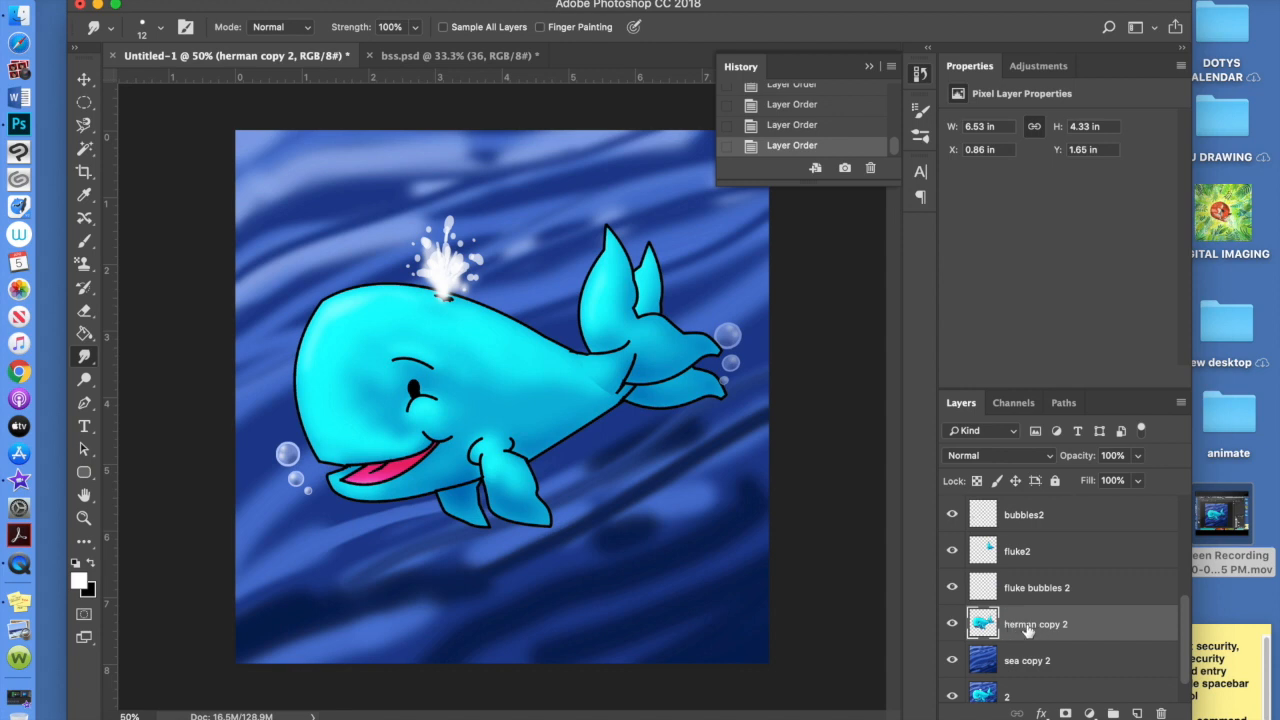
{"action": "left_click", "coordinate": [84, 310]}
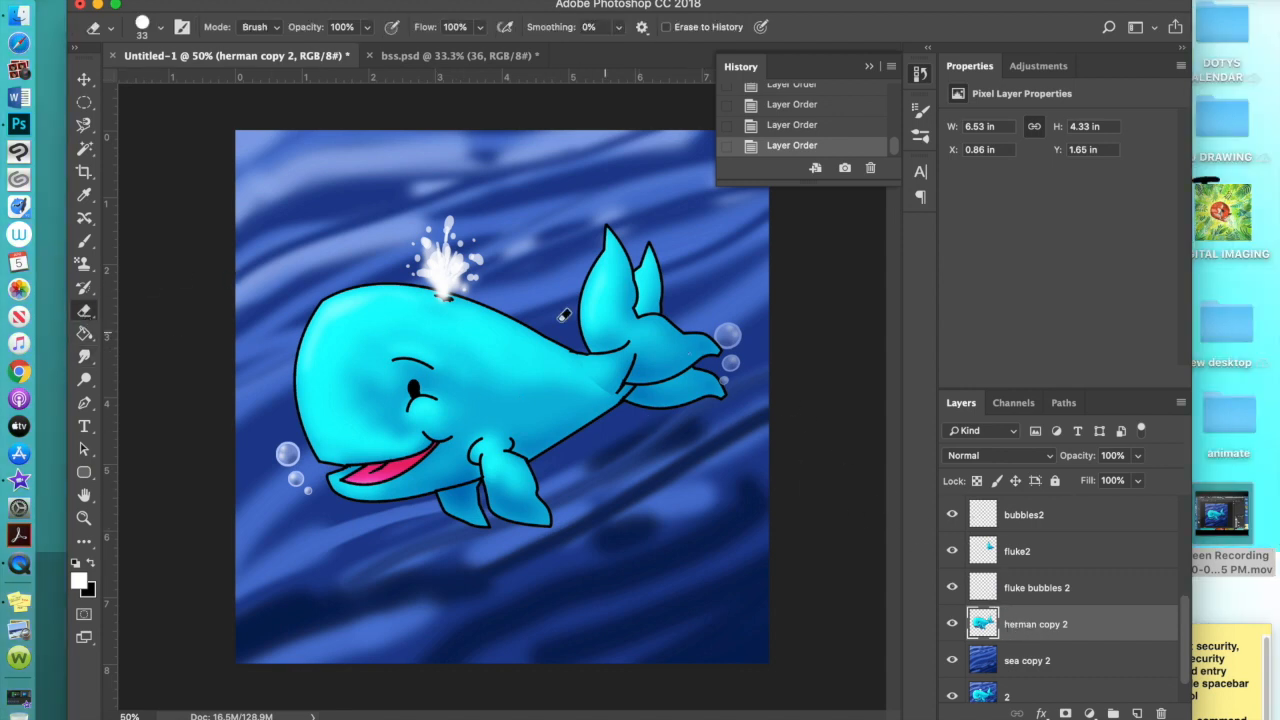
{"action": "left_click", "coordinate": [870, 67]}
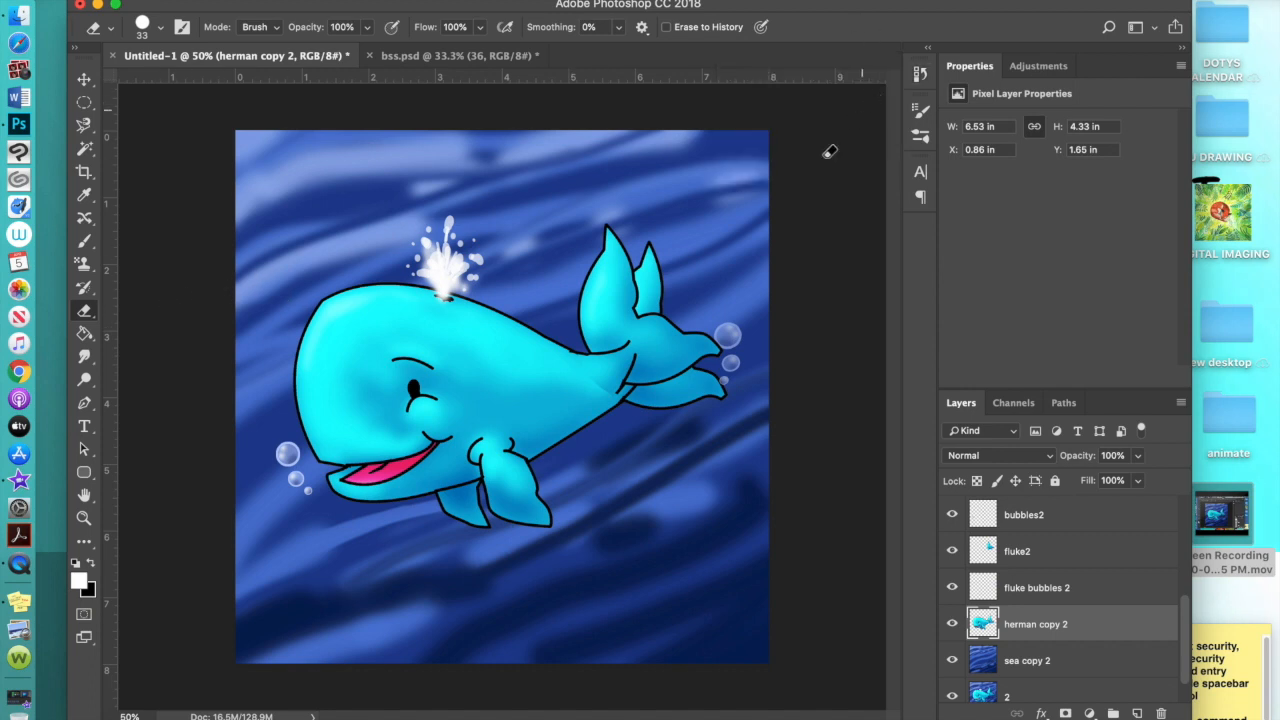
{"action": "mouse_move", "coordinate": [648, 246]}
{"action": "left_mouse_down"}
{"action": "mouse_move", "coordinate": [651, 318]}
{"action": "mouse_move", "coordinate": [651, 246]}
{"action": "mouse_move", "coordinate": [666, 305]}
{"action": "mouse_move", "coordinate": [666, 249]}
{"action": "left_mouse_up"}
{"action": "mouse_move", "coordinate": [697, 372]}
{"action": "left_mouse_down"}
{"action": "mouse_move", "coordinate": [722, 398]}
{"action": "mouse_move", "coordinate": [723, 382]}
{"action": "mouse_move", "coordinate": [728, 407]}
{"action": "mouse_move", "coordinate": [695, 390]}
{"action": "mouse_move", "coordinate": [646, 414]}
{"action": "mouse_move", "coordinate": [693, 377]}
{"action": "mouse_move", "coordinate": [631, 402]}
{"action": "mouse_move", "coordinate": [683, 370]}
{"action": "mouse_move", "coordinate": [634, 382]}
{"action": "mouse_move", "coordinate": [610, 413]}
{"action": "mouse_move", "coordinate": [650, 382]}
{"action": "left_mouse_up"}
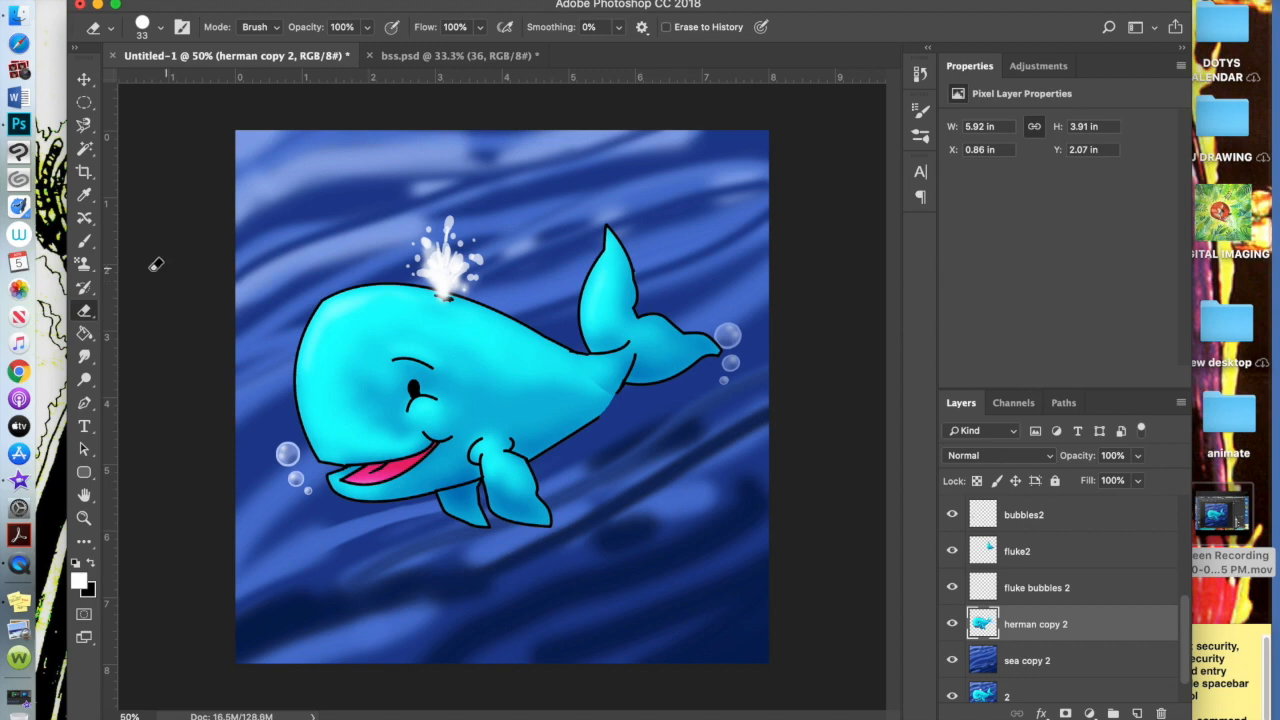
{"action": "key", "text": "r"}
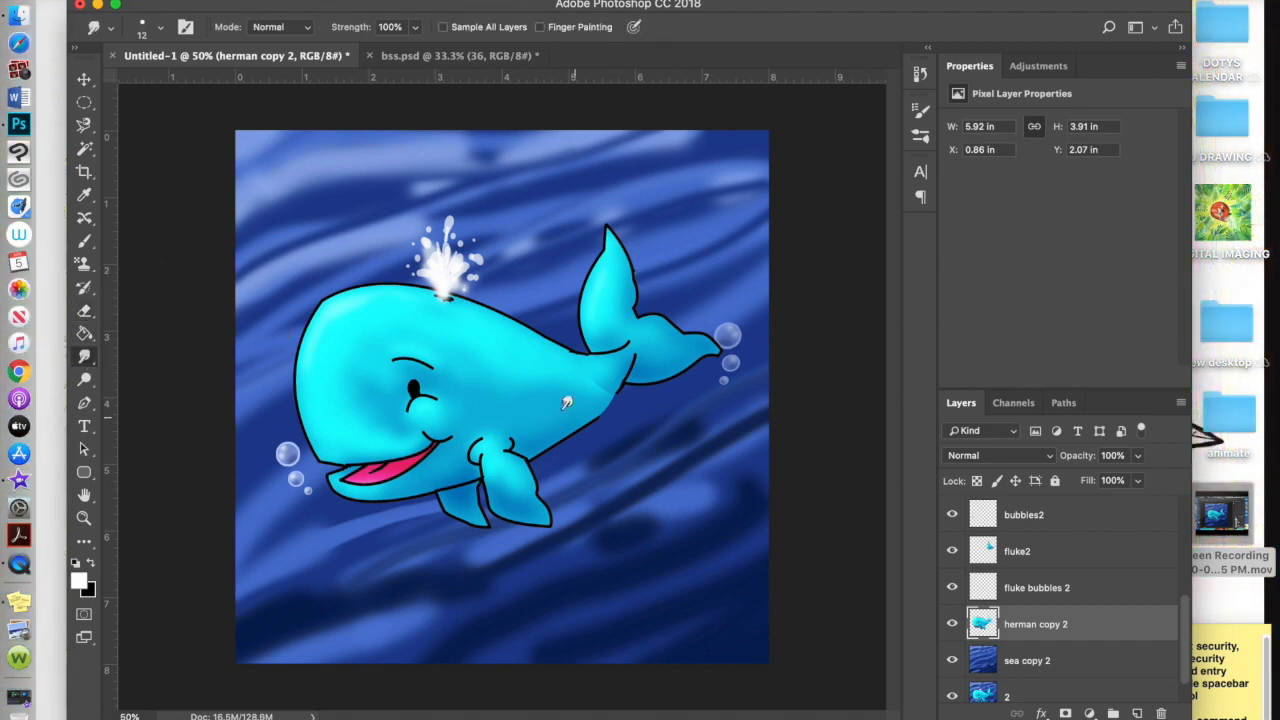
Switch to the Brush with black as the colour at 100% opacity
{"action": "left_click", "coordinate": [85, 241]}
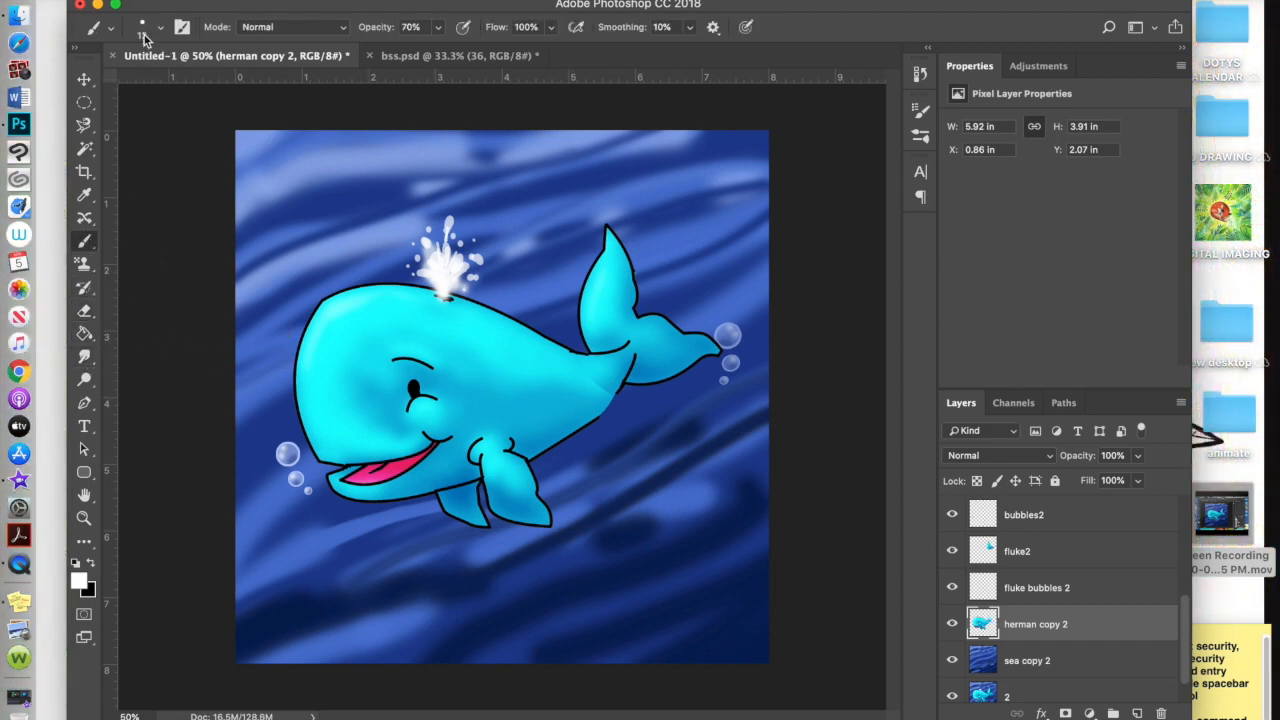
{"action": "left_click", "coordinate": [91, 563]}
{"action": "left_click_drag", "start_coordinate": [438, 27], "coordinate": [515, 46]}
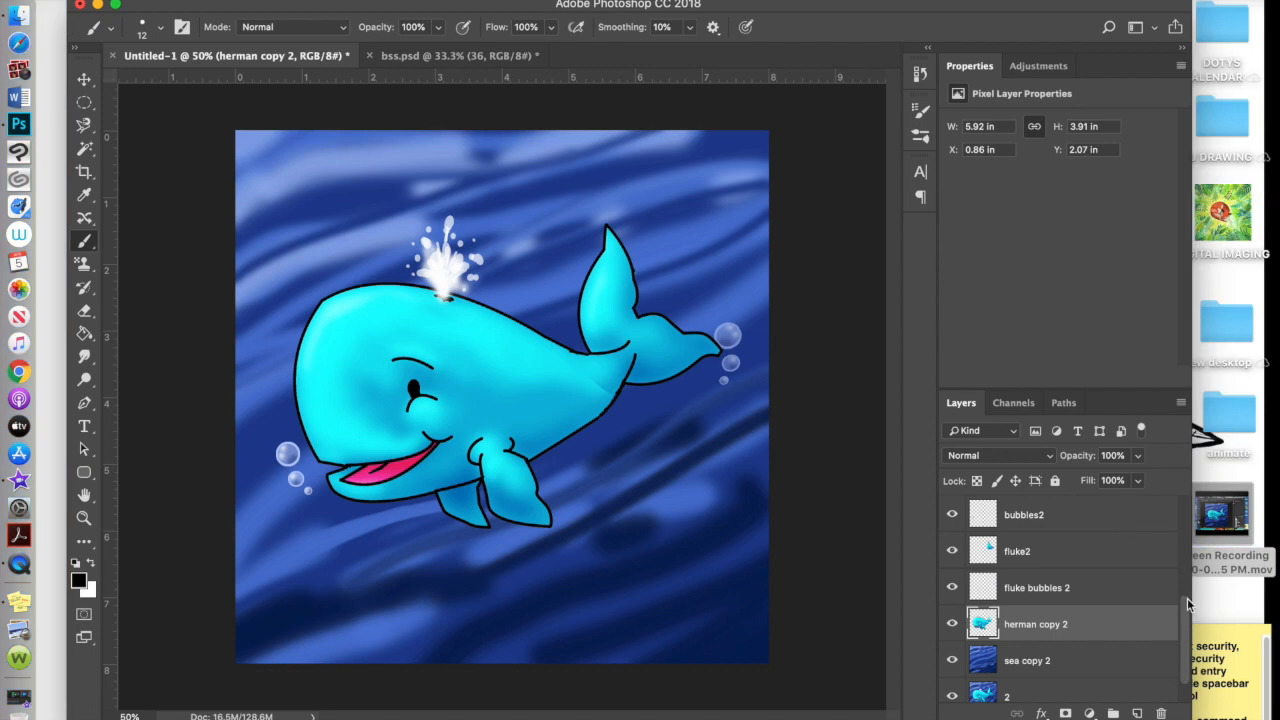
Collapse the second frame's spout and bubble layers into sea copy 2 and rename it 3
{"action": "left_click_drag", "start_coordinate": [1188, 603], "coordinate": [1186, 570]}
{"action": "left_click", "coordinate": [1083, 589]}
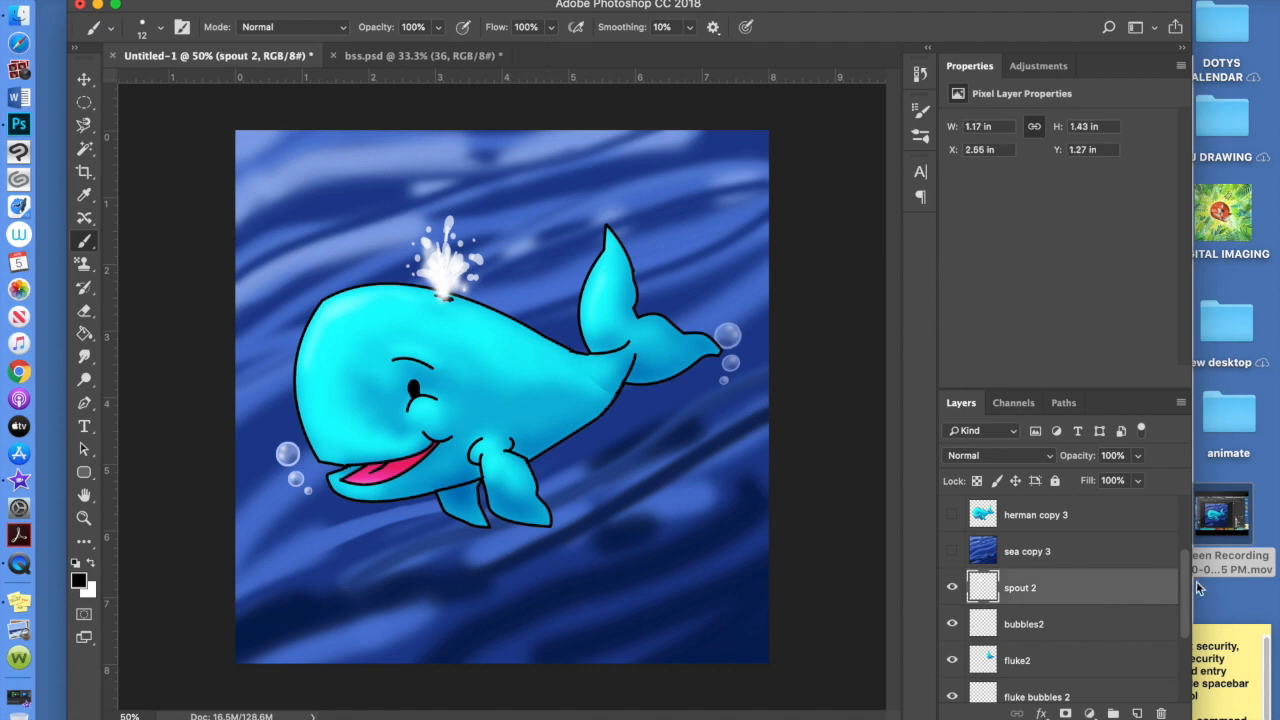
{"action": "key", "text": "alt+bracketleft"}
{"action": "key", "text": "alt+bracketleft"}
{"action": "key", "text": "alt+bracketleft"}
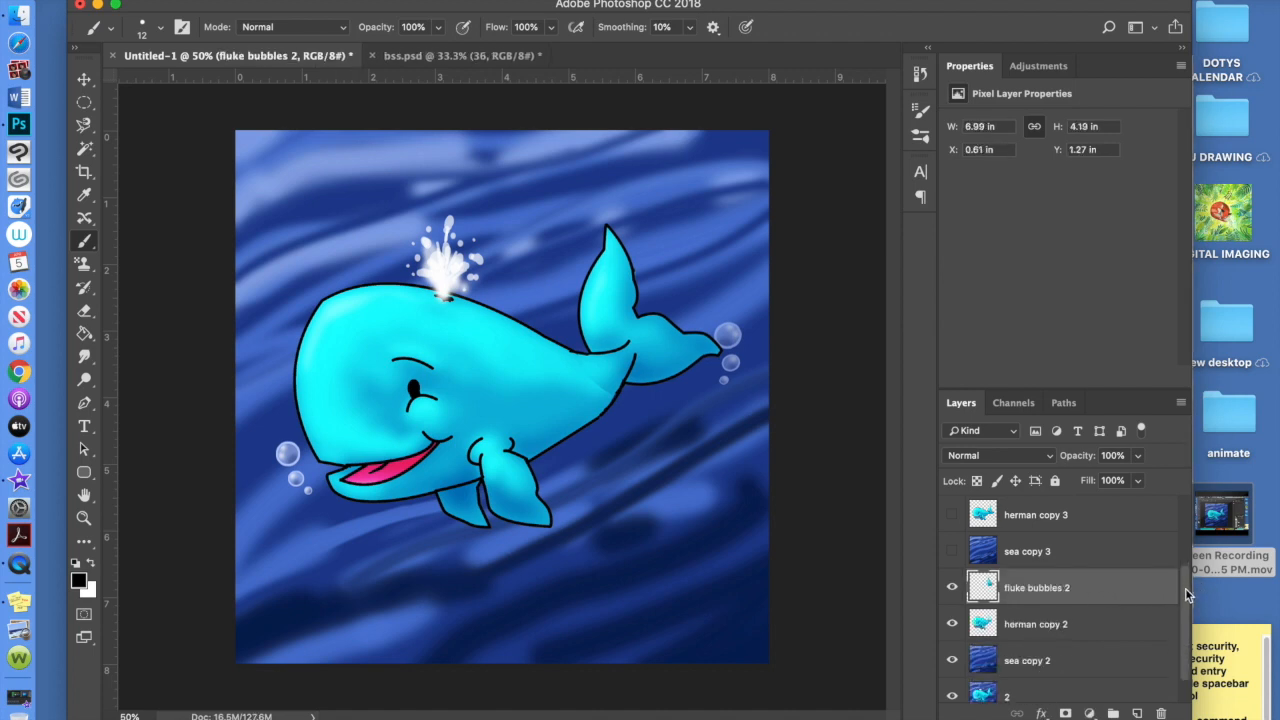
{"action": "key", "text": "Delete"}
{"action": "key", "text": "Delete"}
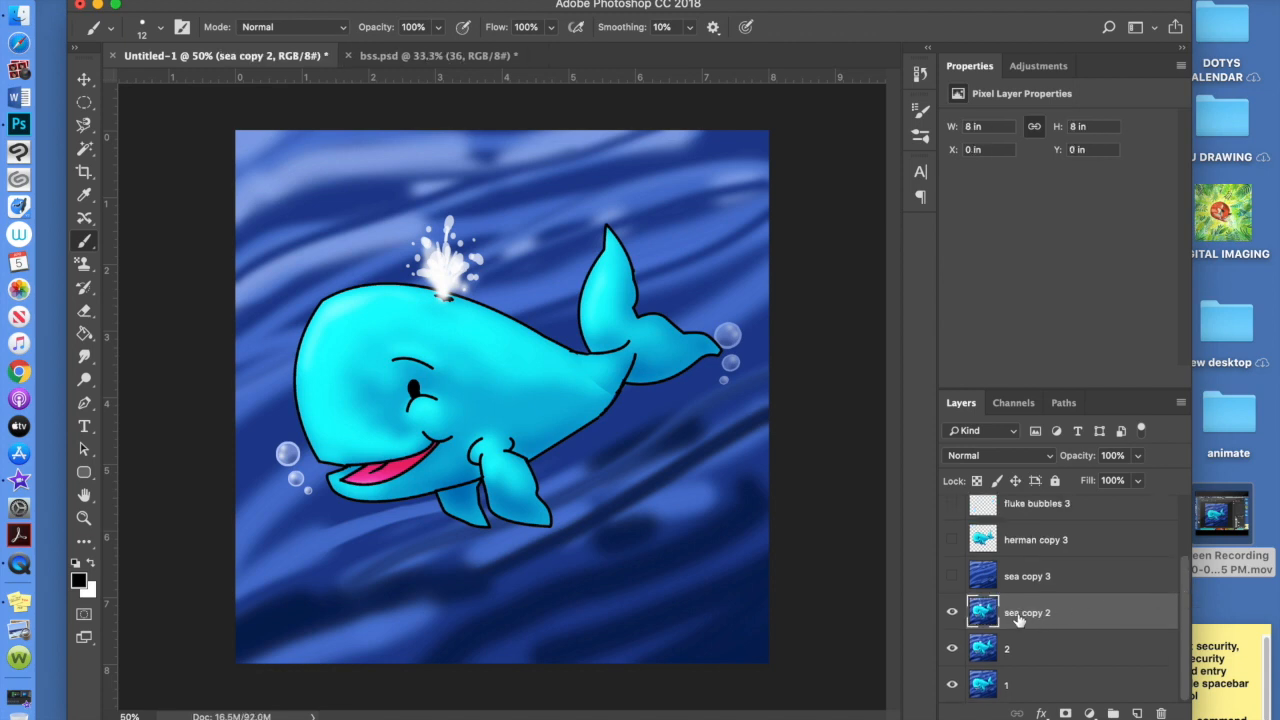
{"action": "double_click", "coordinate": [1027, 612]}
{"action": "type", "text": "3"}
{"action": "key", "text": "Return"}
Toggle layers 3 and 2 off and on to preview the frames
{"action": "mouse_move", "coordinate": [953, 613]}
{"action": "left_mouse_down"}
{"action": "mouse_move", "coordinate": [957, 677]}
{"action": "mouse_move", "coordinate": [952, 612]}
{"action": "left_mouse_up"}
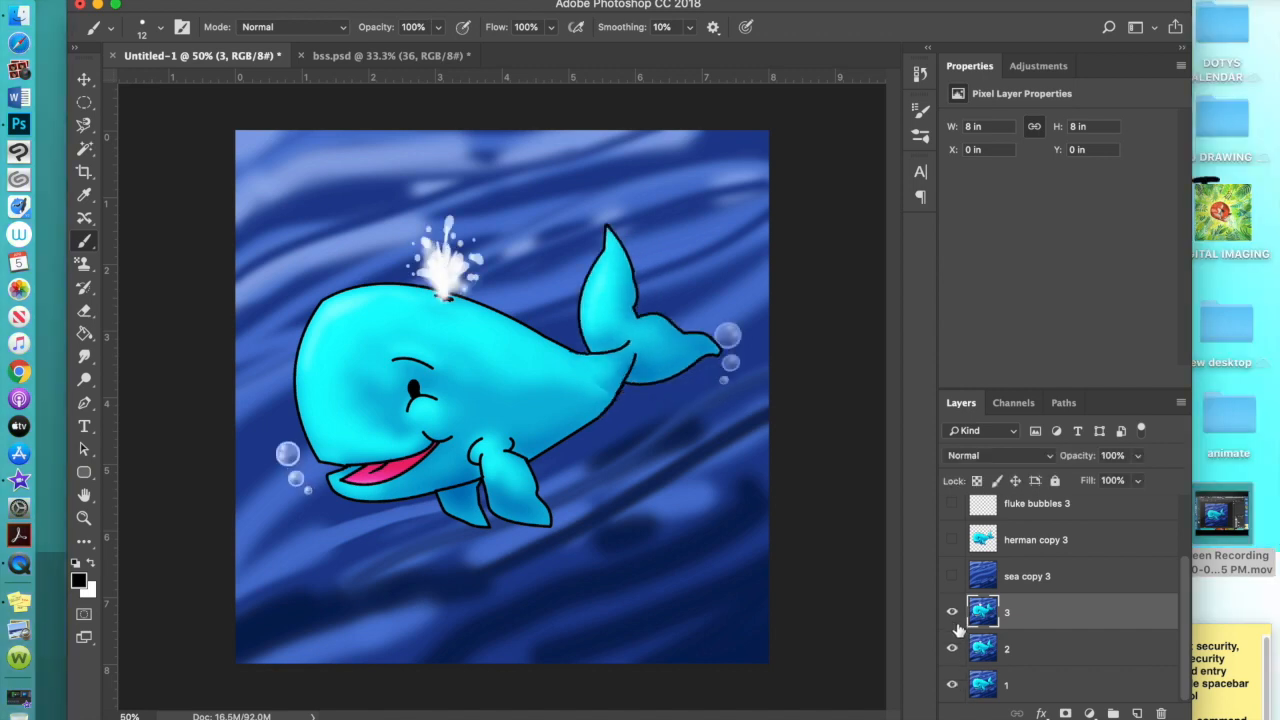
{"action": "left_click", "coordinate": [953, 614]}
{"action": "left_click", "coordinate": [952, 650]}
{"action": "left_click", "coordinate": [952, 650]}
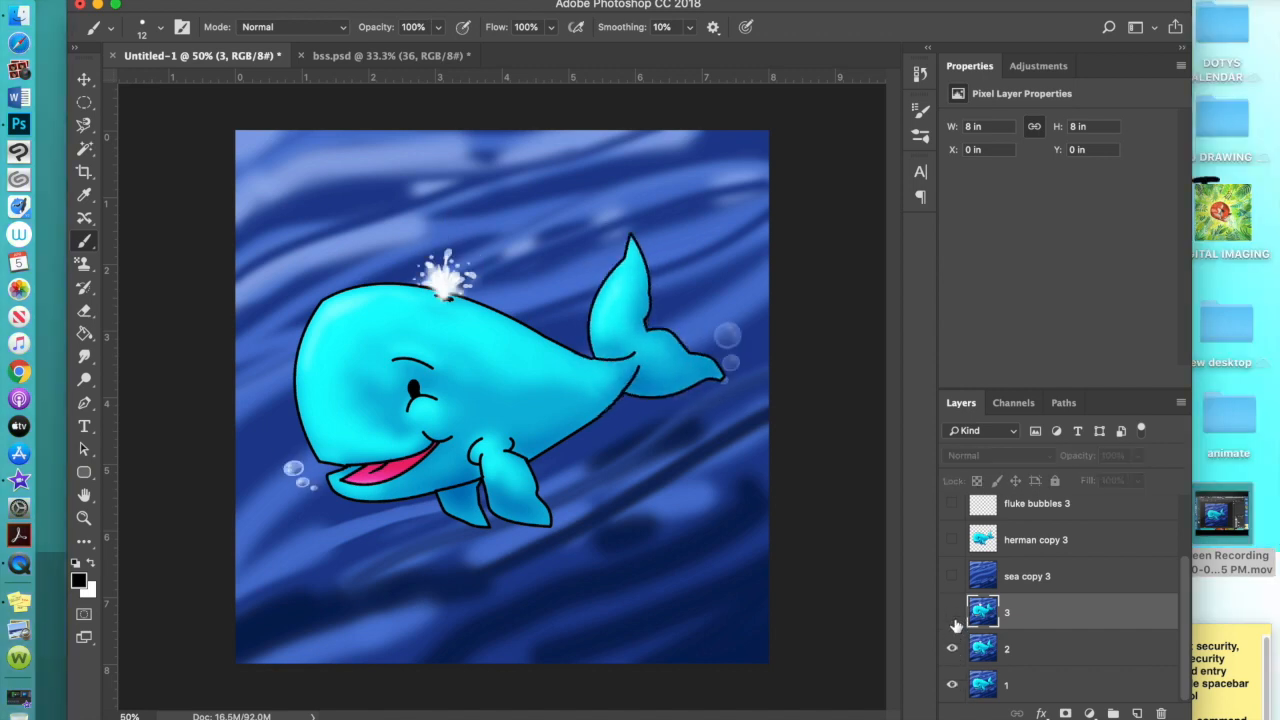
{"action": "left_click", "coordinate": [953, 612]}
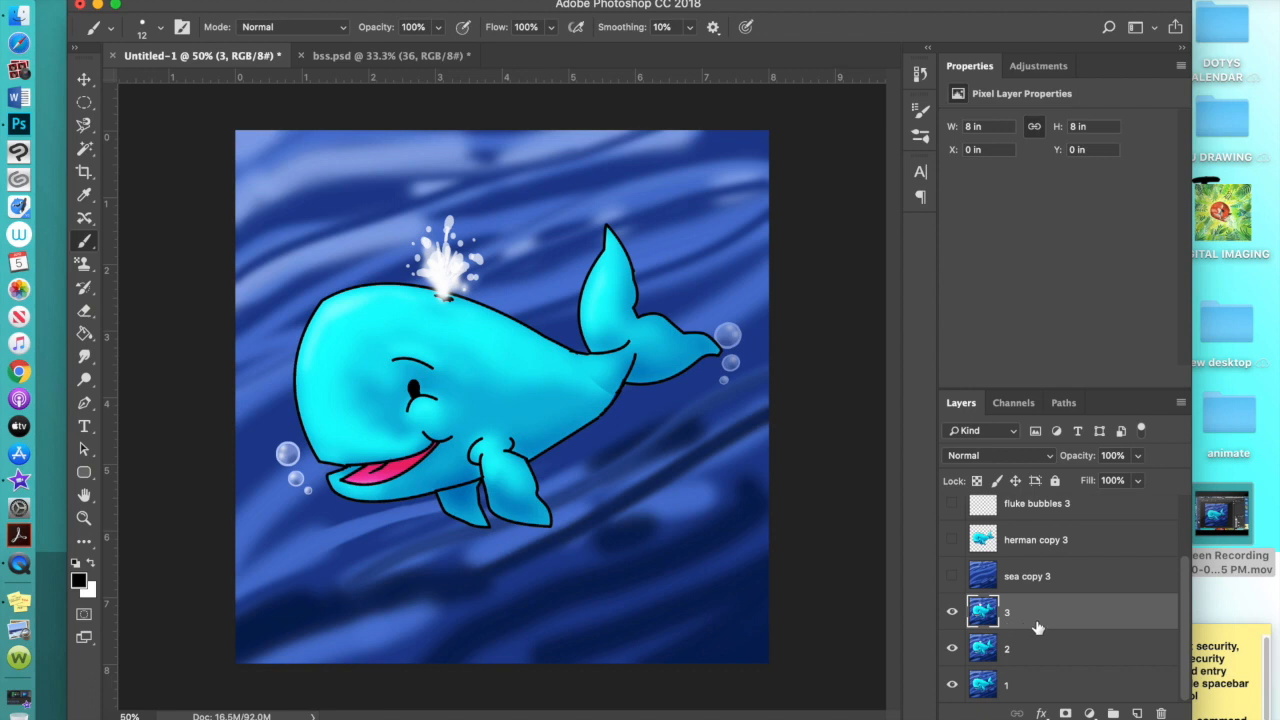
Show sea copy 3 and herman copy 3, then select sea copy 3
{"action": "left_click", "coordinate": [953, 585]}
{"action": "left_click", "coordinate": [952, 540]}
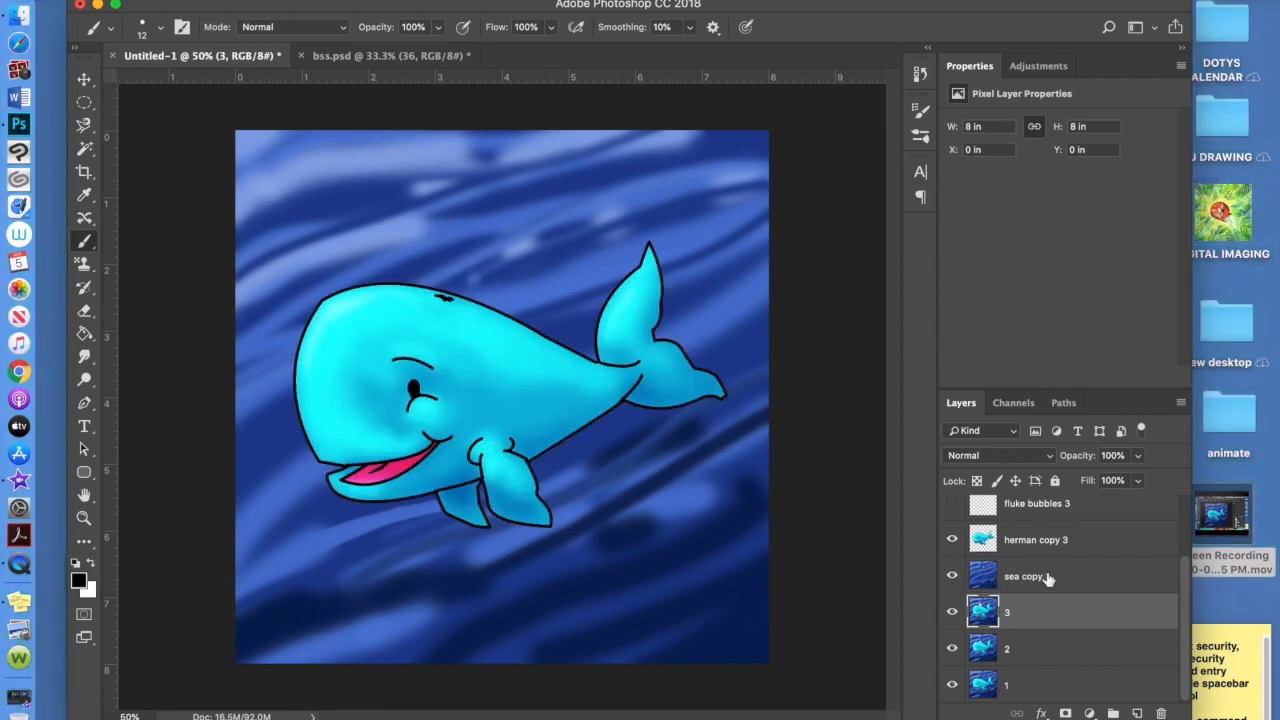
{"action": "left_click", "coordinate": [1085, 580]}
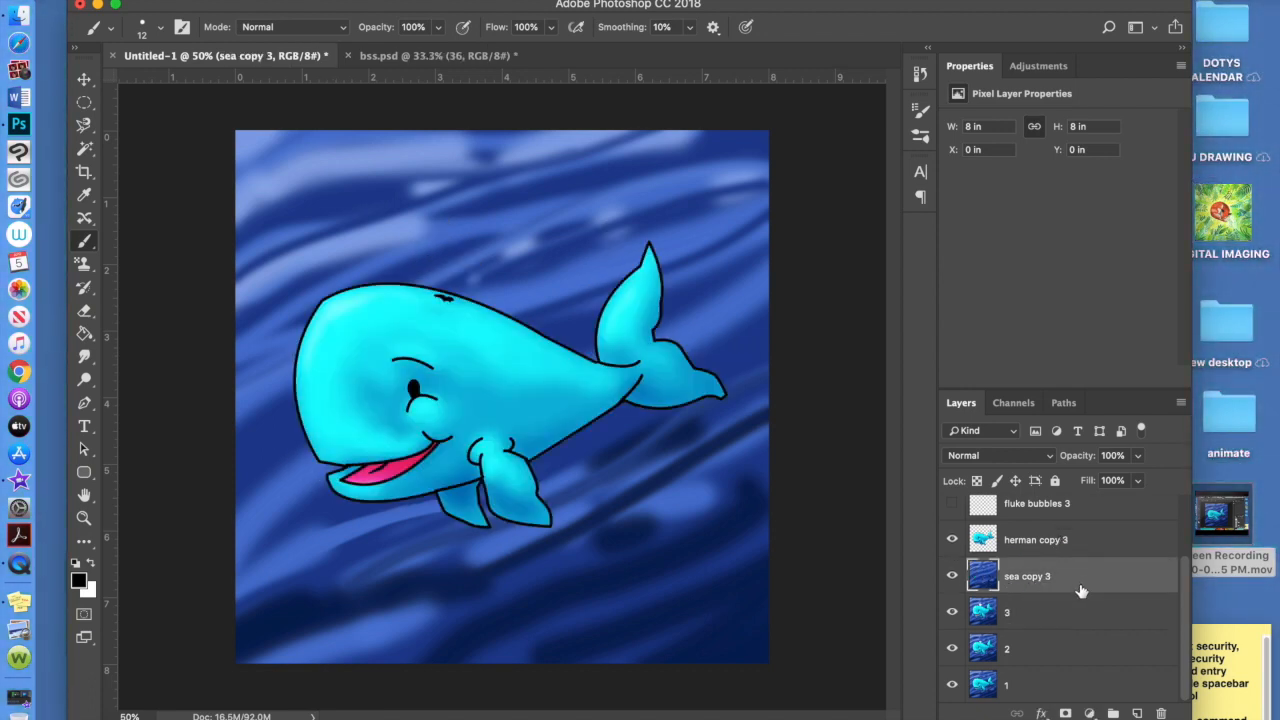
Duplicate sea copy 3 and herman copy 3 as hidden copies, placing sea copy 4 above herman copy 3
{"action": "key", "text": "super+j"}
{"action": "left_click", "coordinate": [1084, 552]}
{"action": "key", "text": "super+j"}
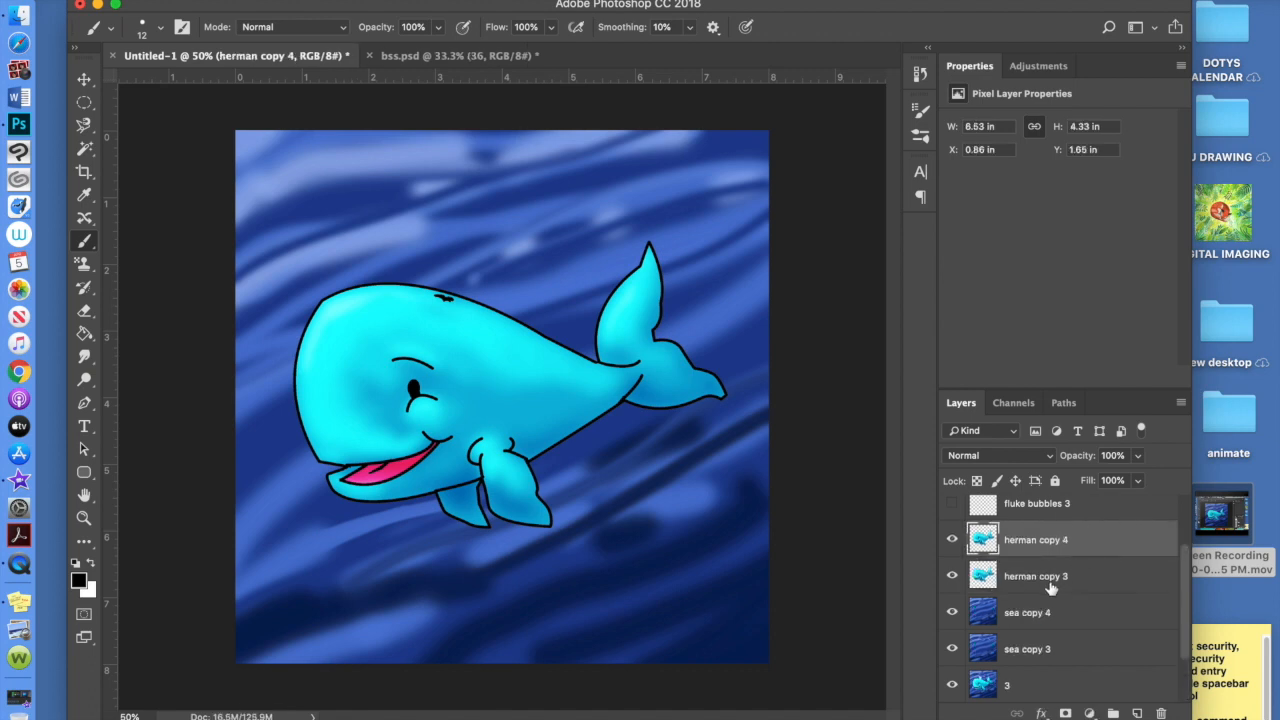
{"action": "left_click", "coordinate": [952, 540]}
{"action": "left_click", "coordinate": [952, 612]}
{"action": "left_click_drag", "start_coordinate": [1056, 613], "coordinate": [1055, 567]}
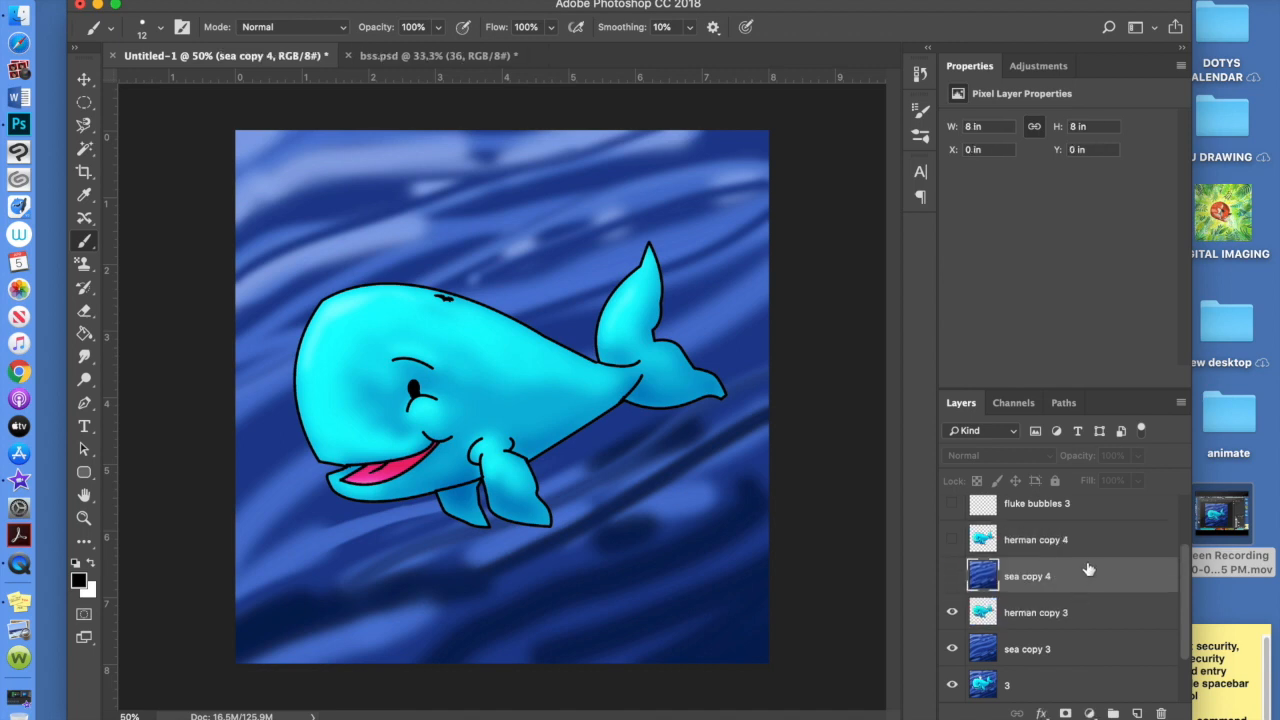
{"action": "left_click", "coordinate": [1058, 615]}
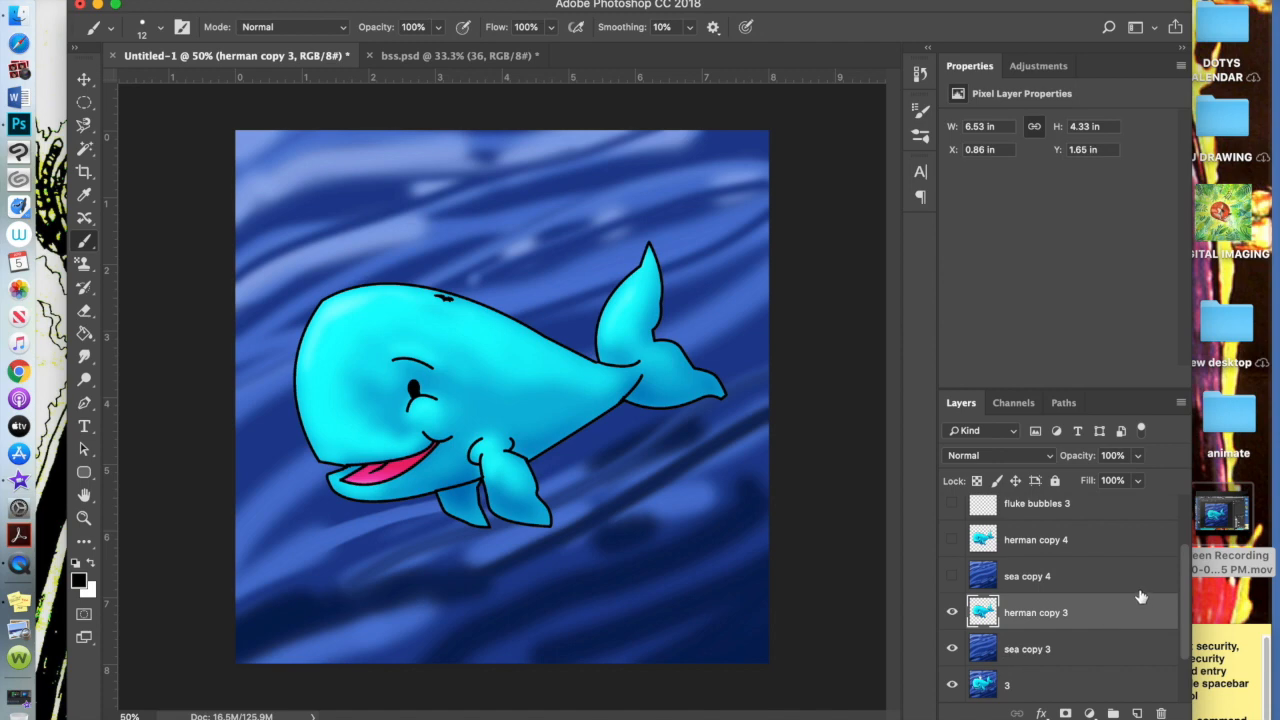
Make fluke bubbles 3, bubbles3 and spout 3 visible
{"action": "left_click_drag", "start_coordinate": [1184, 597], "coordinate": [1189, 568]}
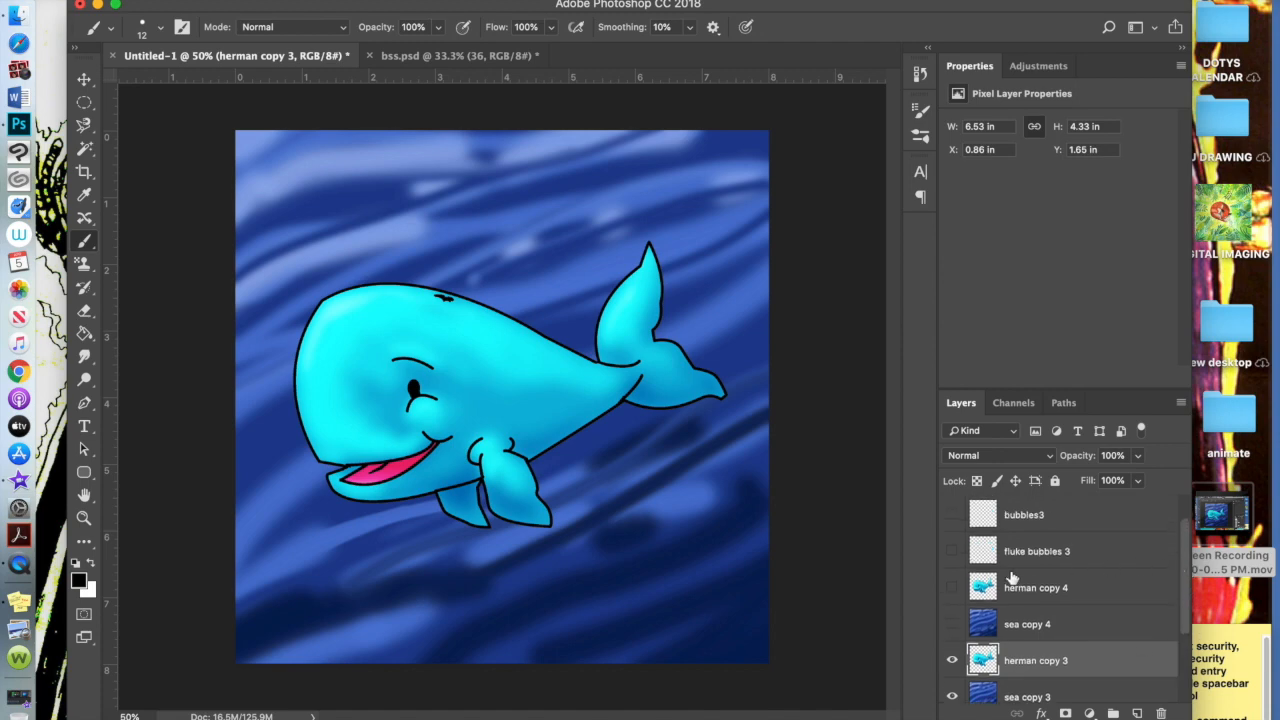
{"action": "left_click", "coordinate": [953, 553]}
{"action": "left_click_drag", "start_coordinate": [1185, 568], "coordinate": [1186, 552]}
{"action": "left_click", "coordinate": [952, 551]}
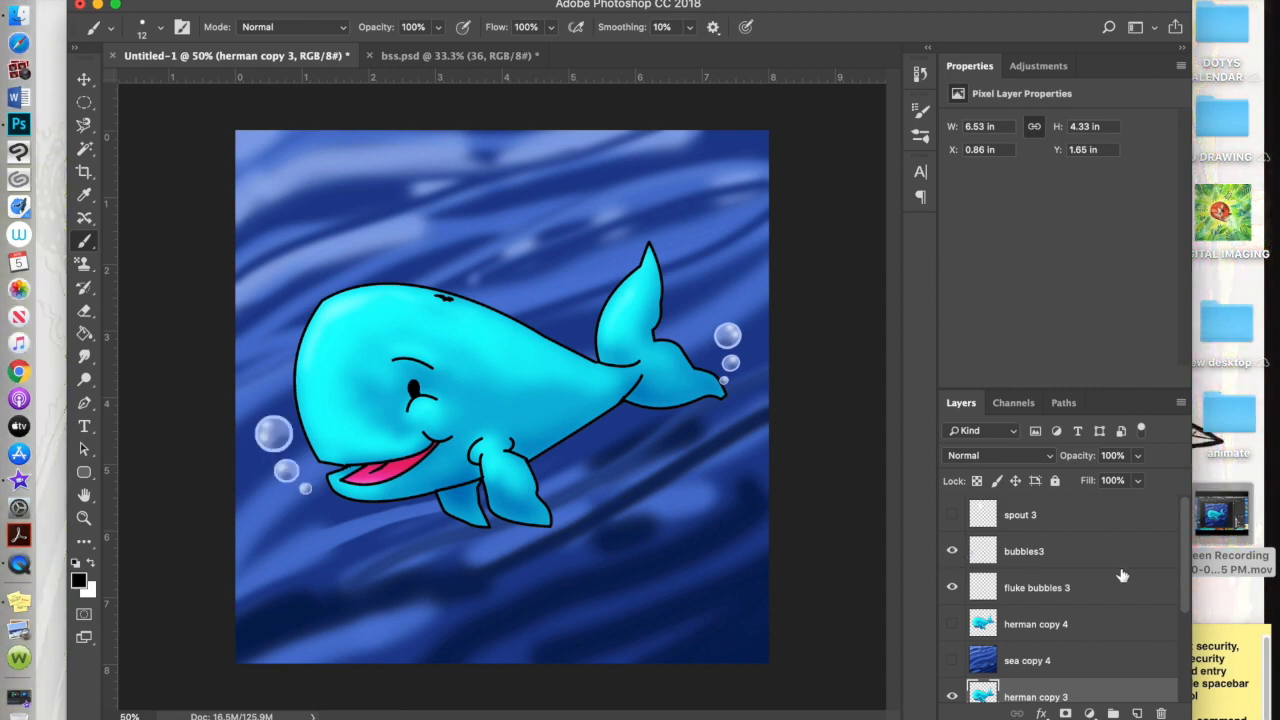
{"action": "left_click", "coordinate": [952, 515]}
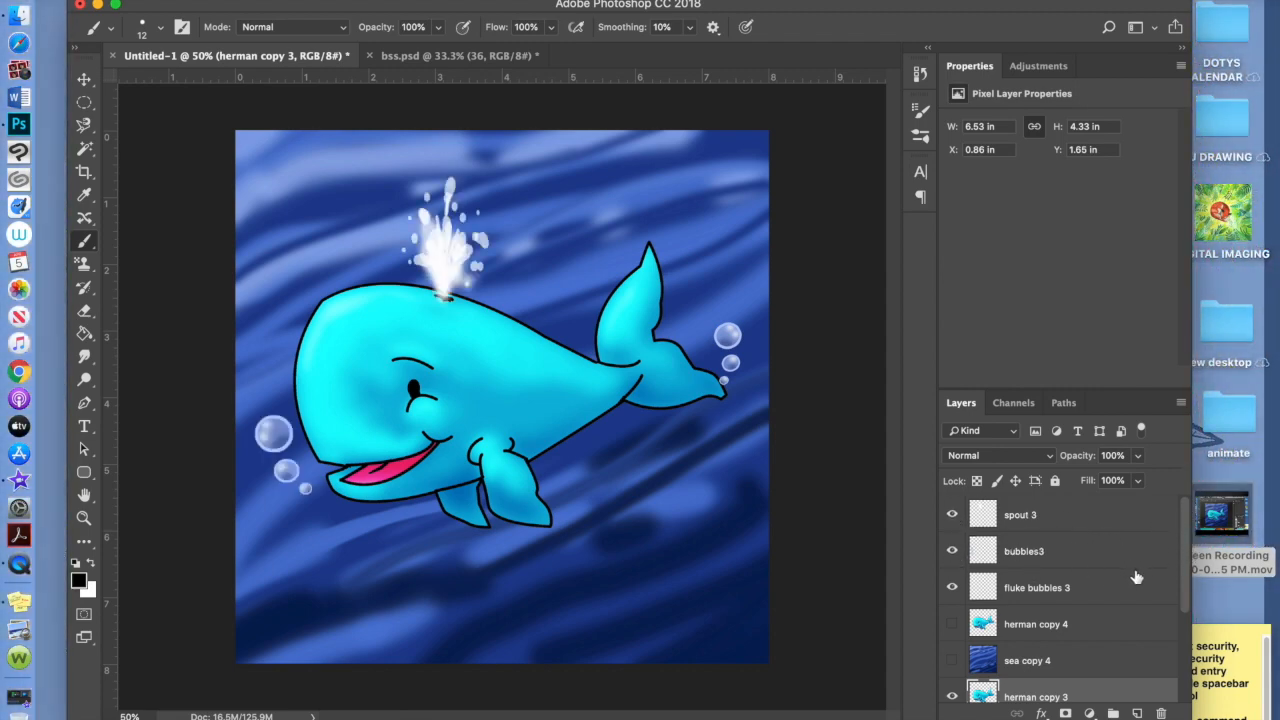
Move fluke bubbles 3, bubbles3 and spout 3 down above herman copy 3 and merge them down
{"action": "left_click_drag", "start_coordinate": [1089, 591], "coordinate": [1091, 678]}
{"action": "left_click_drag", "start_coordinate": [1096, 551], "coordinate": [1081, 625]}
{"action": "left_click_drag", "start_coordinate": [1092, 517], "coordinate": [1078, 588]}
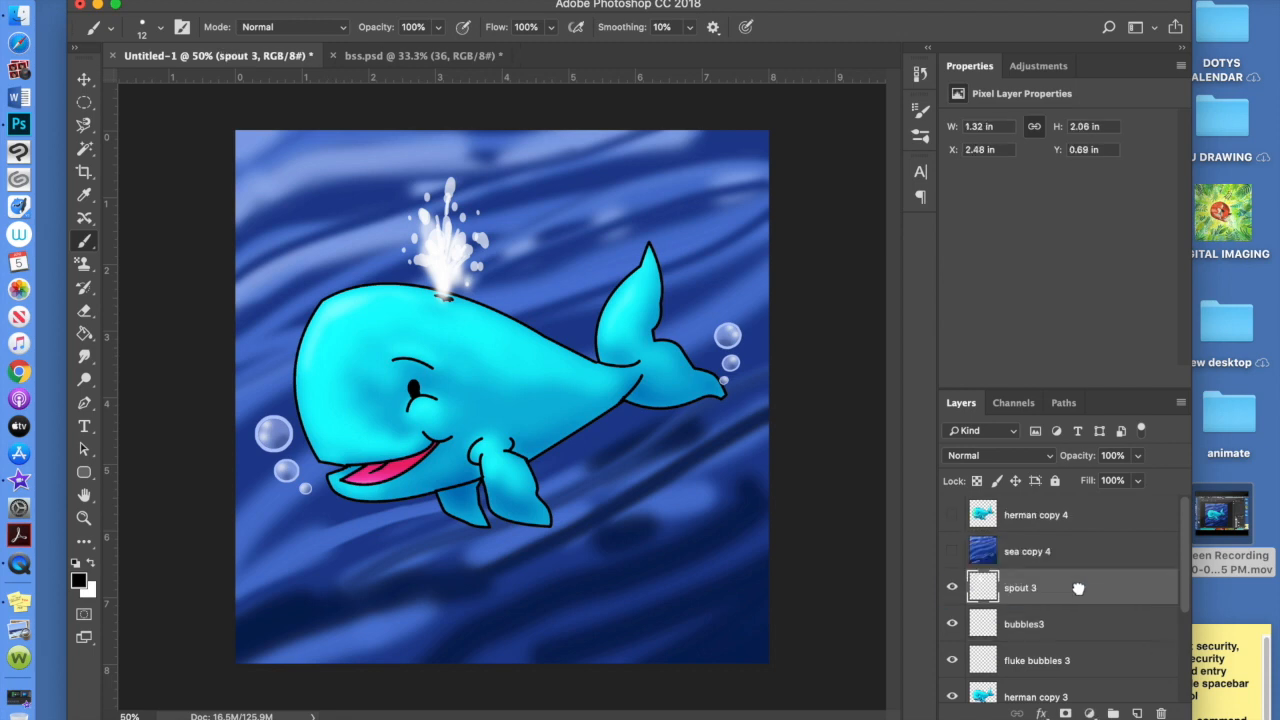
{"action": "scroll", "coordinate": [1188, 556], "scroll_direction": "down", "scroll_amount": 1}
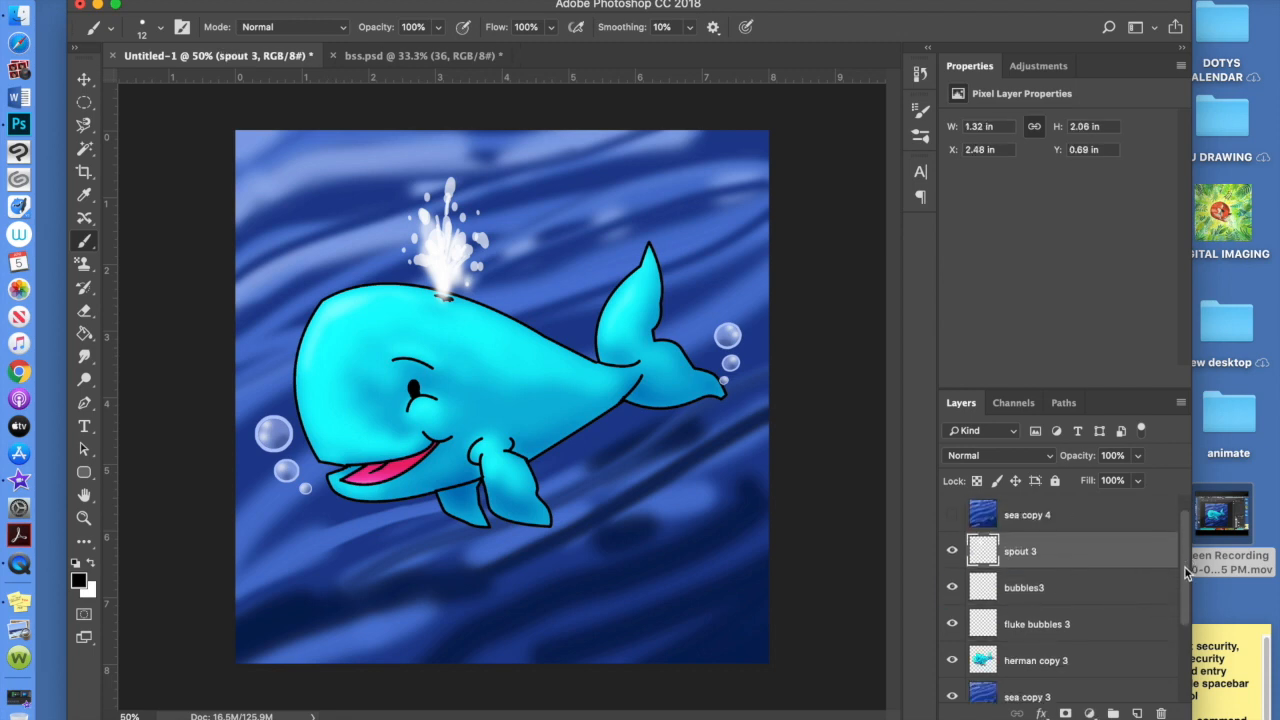
{"action": "scroll", "coordinate": [1184, 588], "scroll_direction": "down", "scroll_amount": 1}
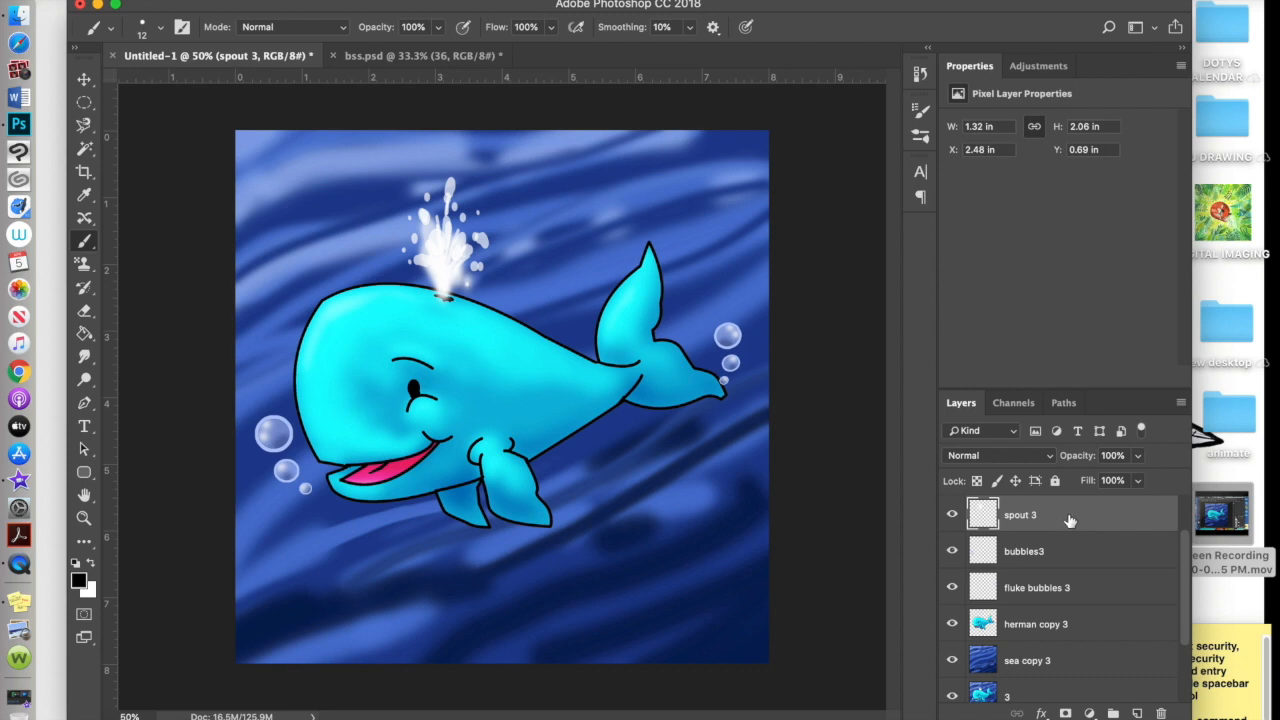
{"action": "key", "text": "super+e"}
{"action": "key", "text": "super+e"}
{"action": "key", "text": "super+e"}
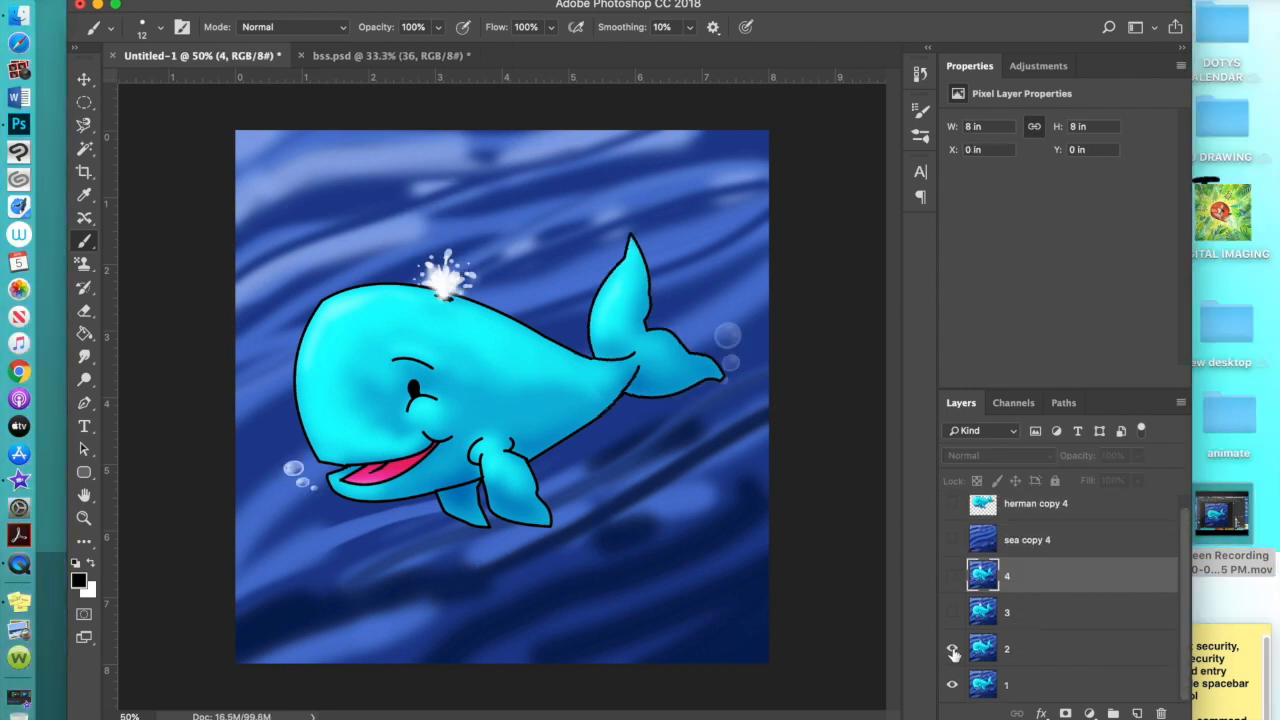
Show layers 3 and 4, then delete the hidden herman copy 4 and sea copy 4 layers
{"action": "left_click", "coordinate": [953, 615]}
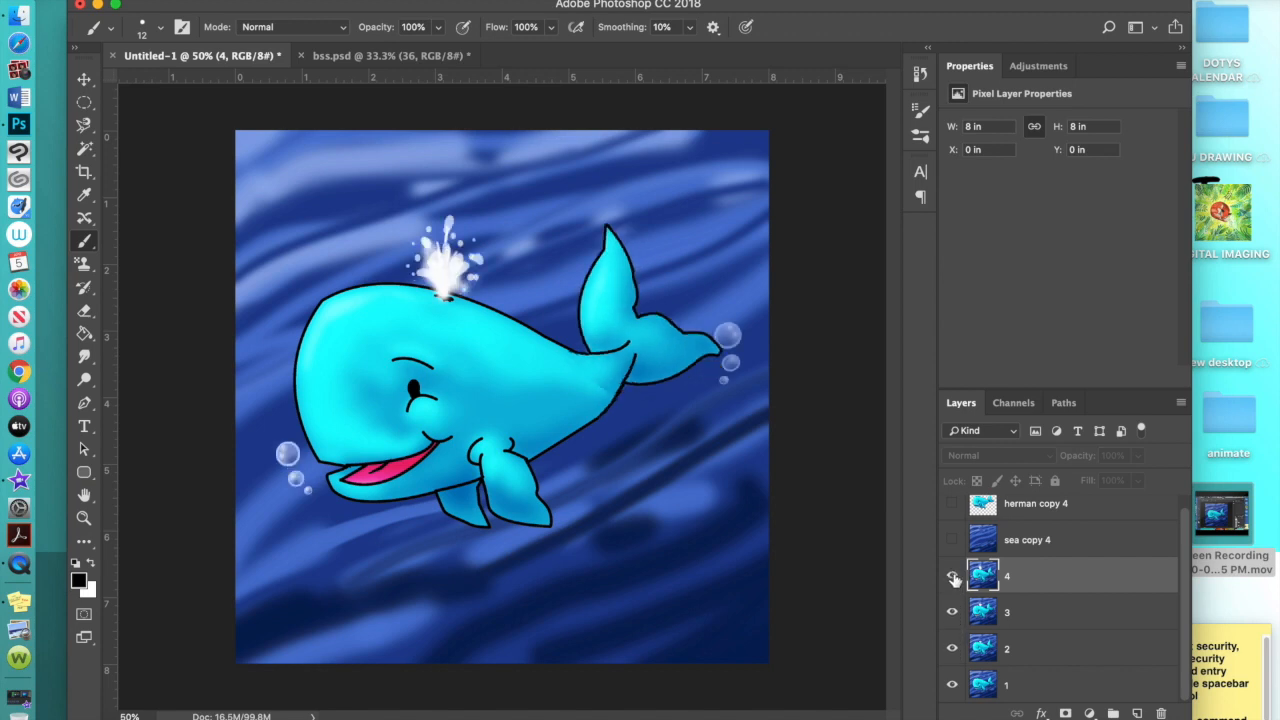
{"action": "left_click", "coordinate": [953, 578]}
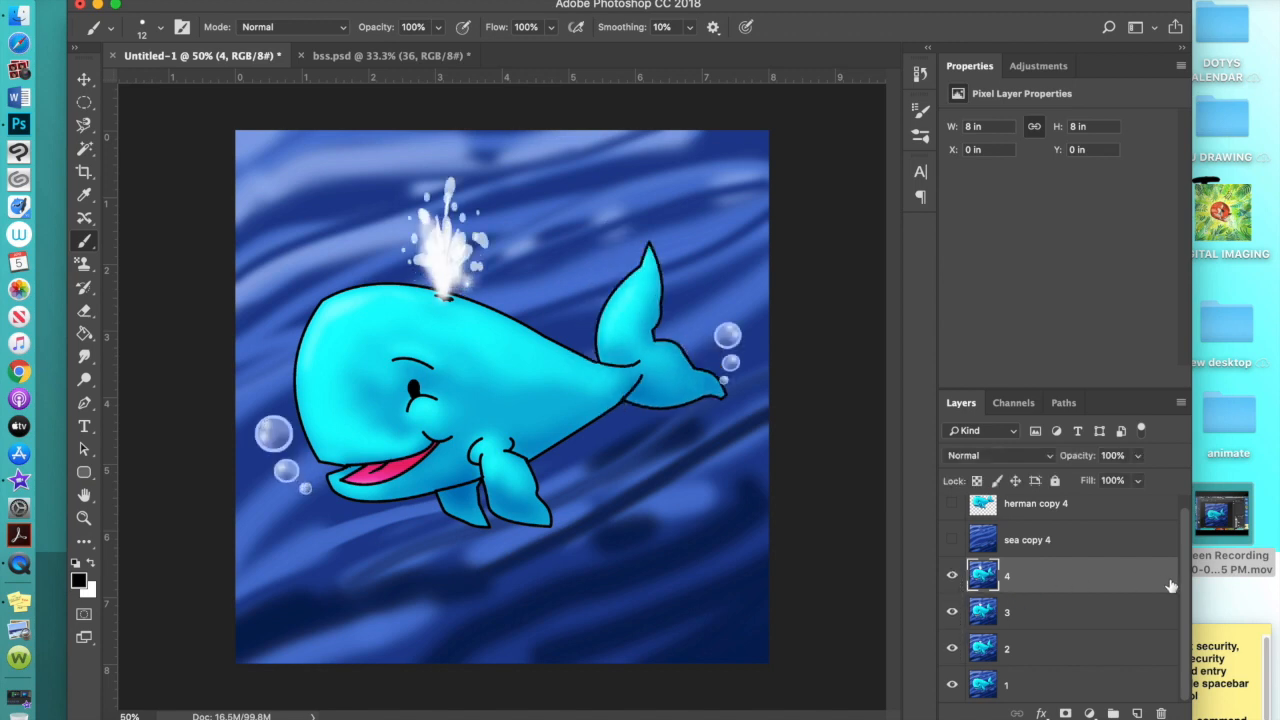
{"action": "scroll", "coordinate": [1184, 585], "scroll_direction": "up", "scroll_amount": 1}
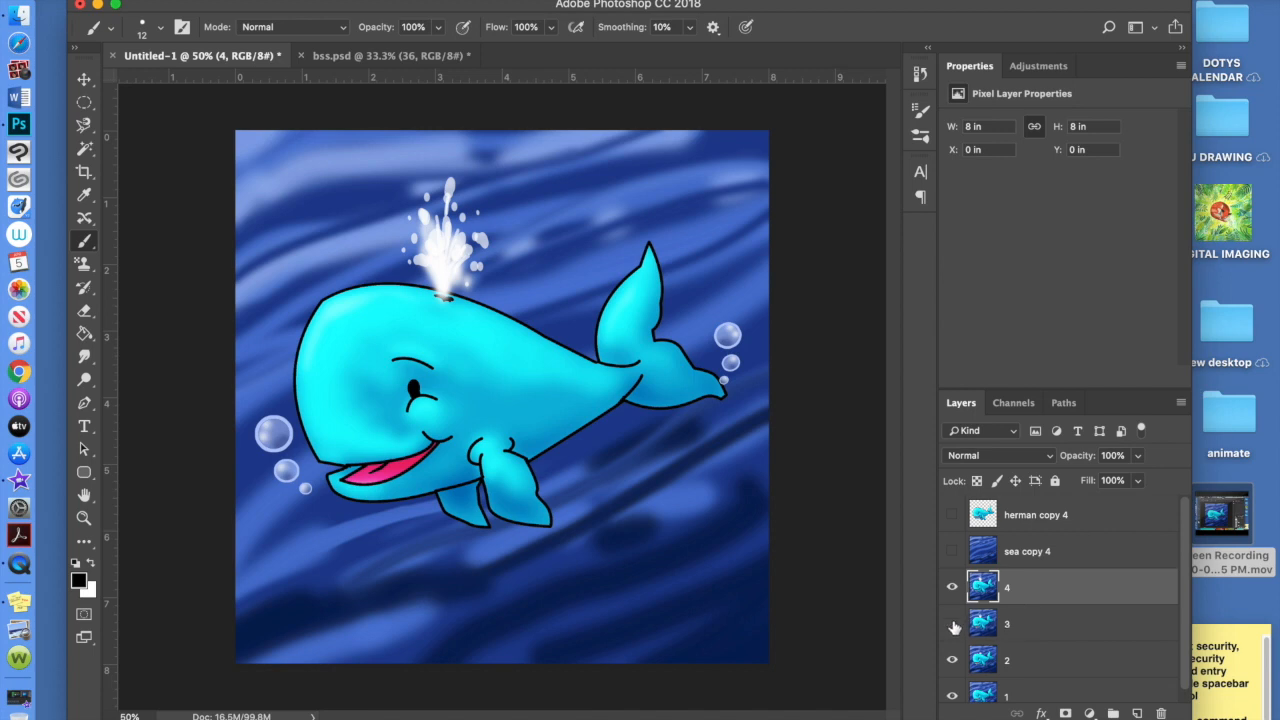
{"action": "left_click_drag", "start_coordinate": [1103, 518], "coordinate": [1125, 607]}
{"action": "scroll", "coordinate": [1122, 607], "scroll_direction": "down", "scroll_amount": 1}
{"action": "left_click_drag", "start_coordinate": [1086, 520], "coordinate": [1161, 713]}
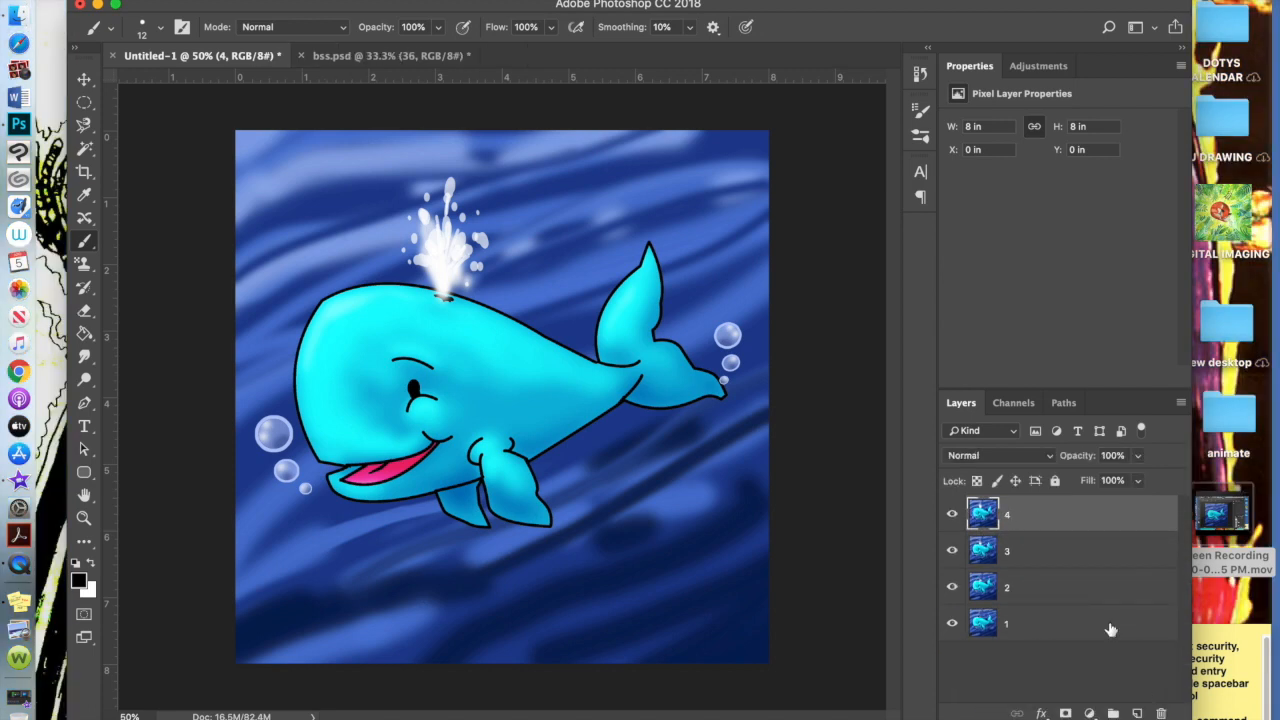
Duplicate layer 3, move the copy to the top of the stack and name it 5
{"action": "left_click", "coordinate": [1033, 561]}
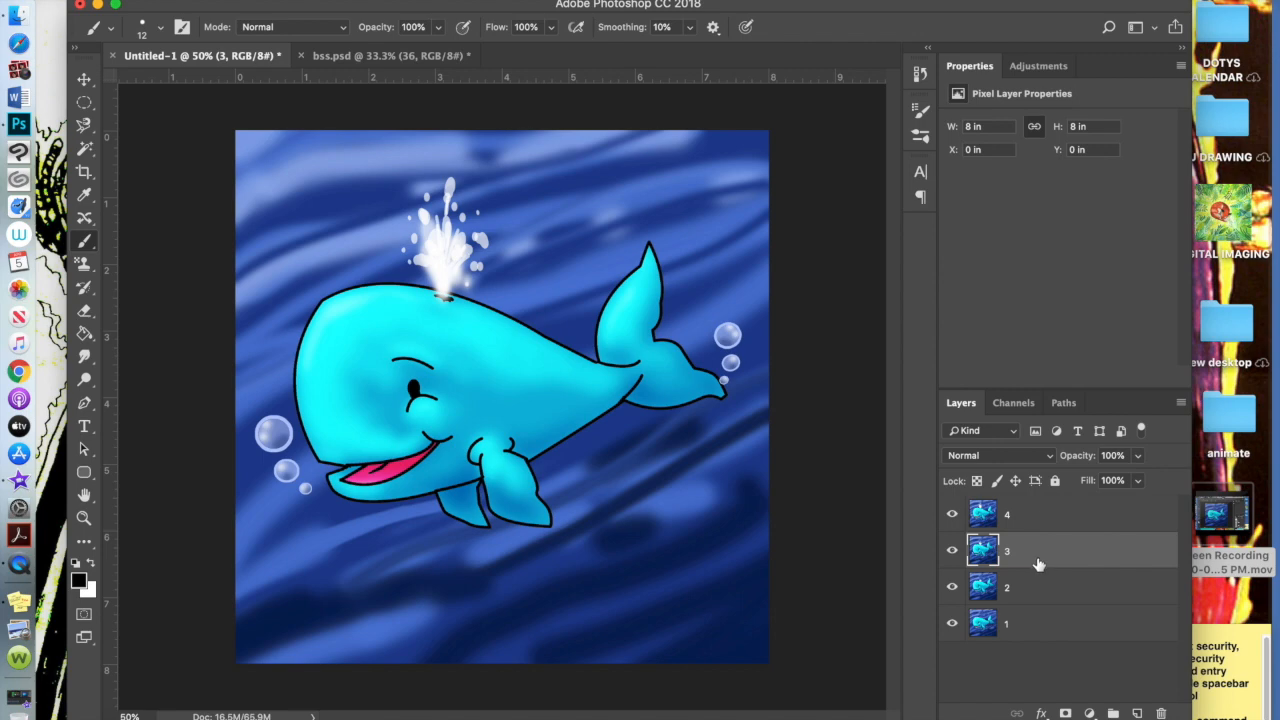
{"action": "key", "text": "super+j"}
{"action": "left_click_drag", "start_coordinate": [1057, 551], "coordinate": [1049, 518]}
{"action": "double_click", "coordinate": [1024, 527]}
{"action": "type", "text": "5"}
{"action": "key", "text": "Return"}
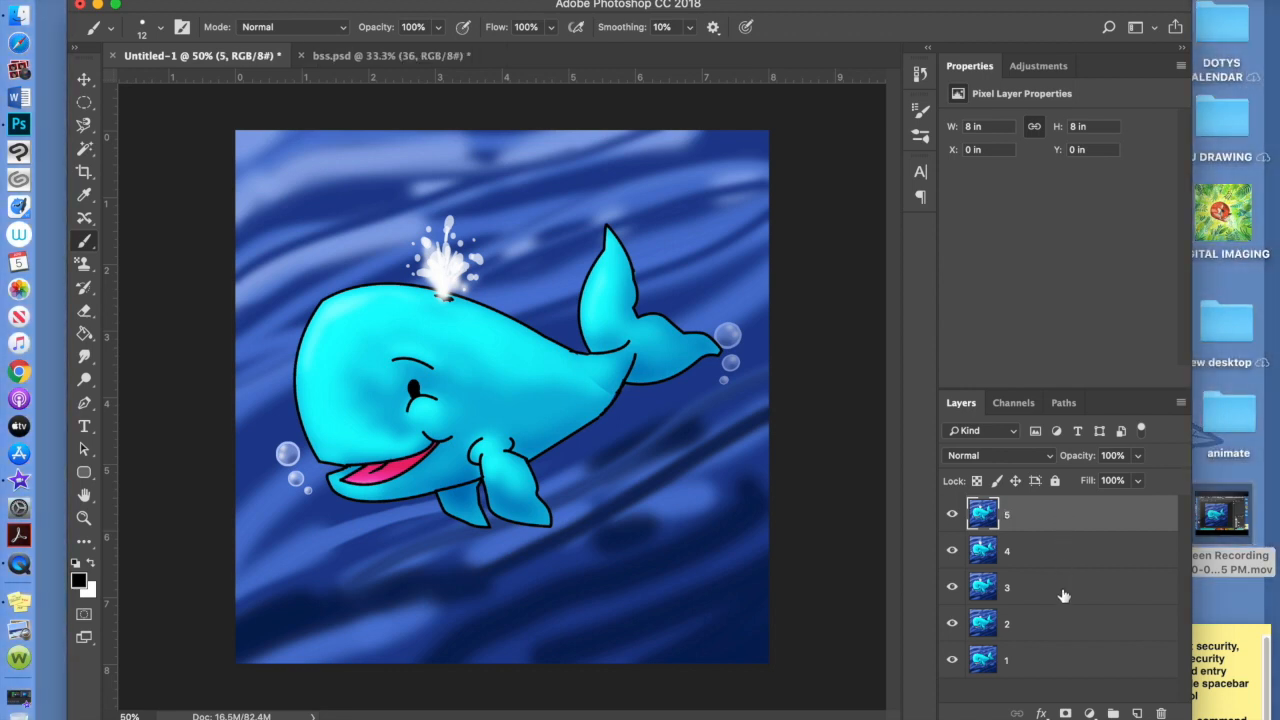
Duplicate layer 2 as a new top layer named 6, toggling visibility to preview the frames
{"action": "left_click", "coordinate": [1052, 628]}
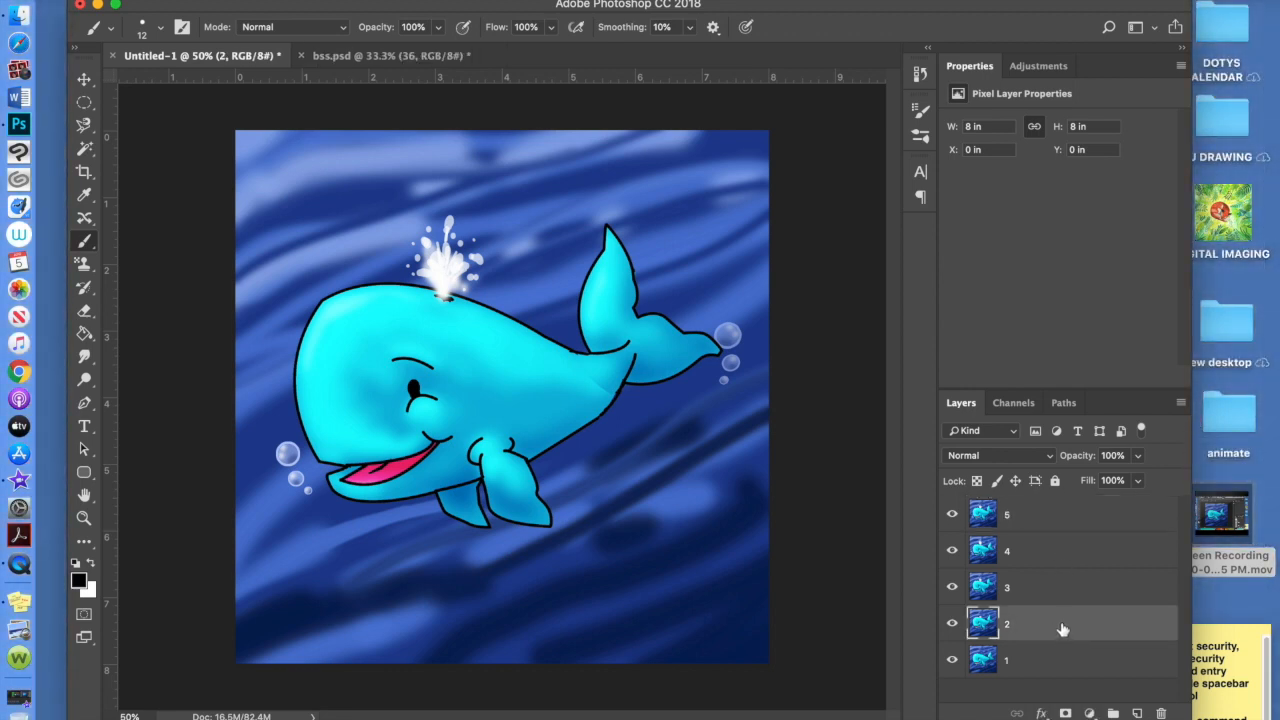
{"action": "key", "text": "super+j"}
{"action": "left_click_drag", "start_coordinate": [1057, 626], "coordinate": [1057, 509]}
{"action": "double_click", "coordinate": [1026, 516]}
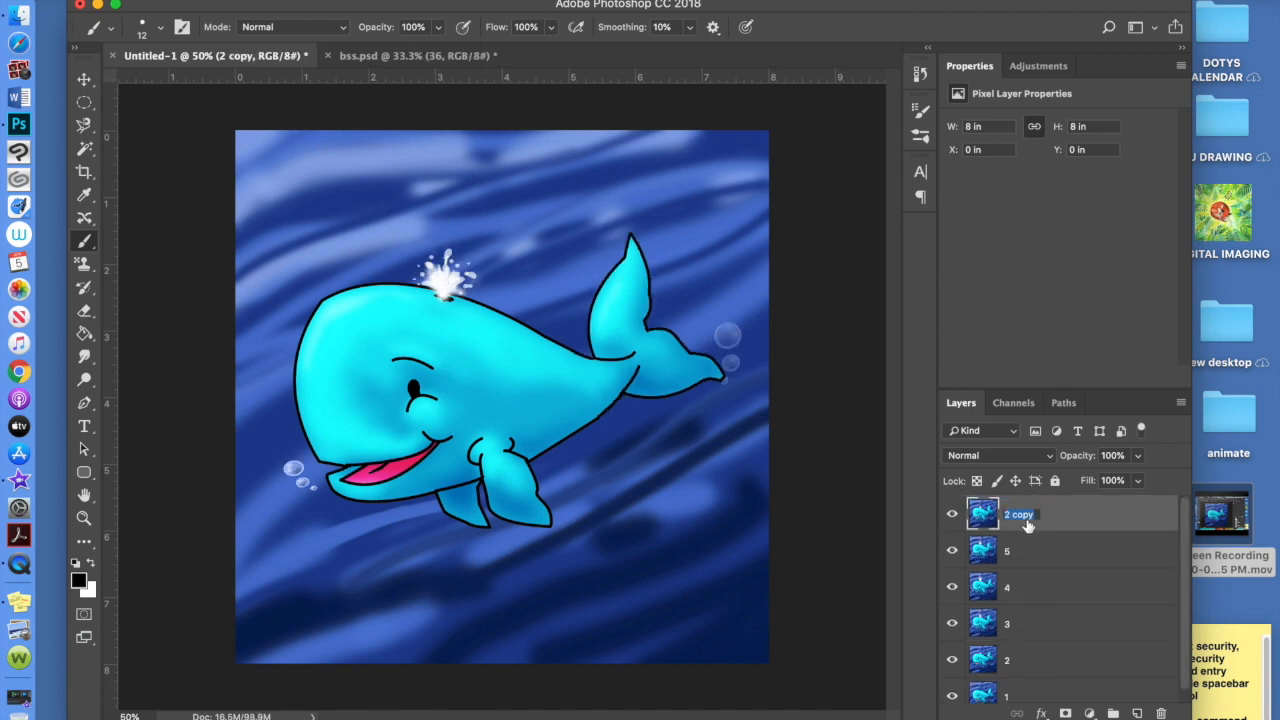
{"action": "type", "text": "6"}
{"action": "key", "text": "Return"}
{"action": "left_click_drag", "start_coordinate": [952, 514], "coordinate": [955, 578]}
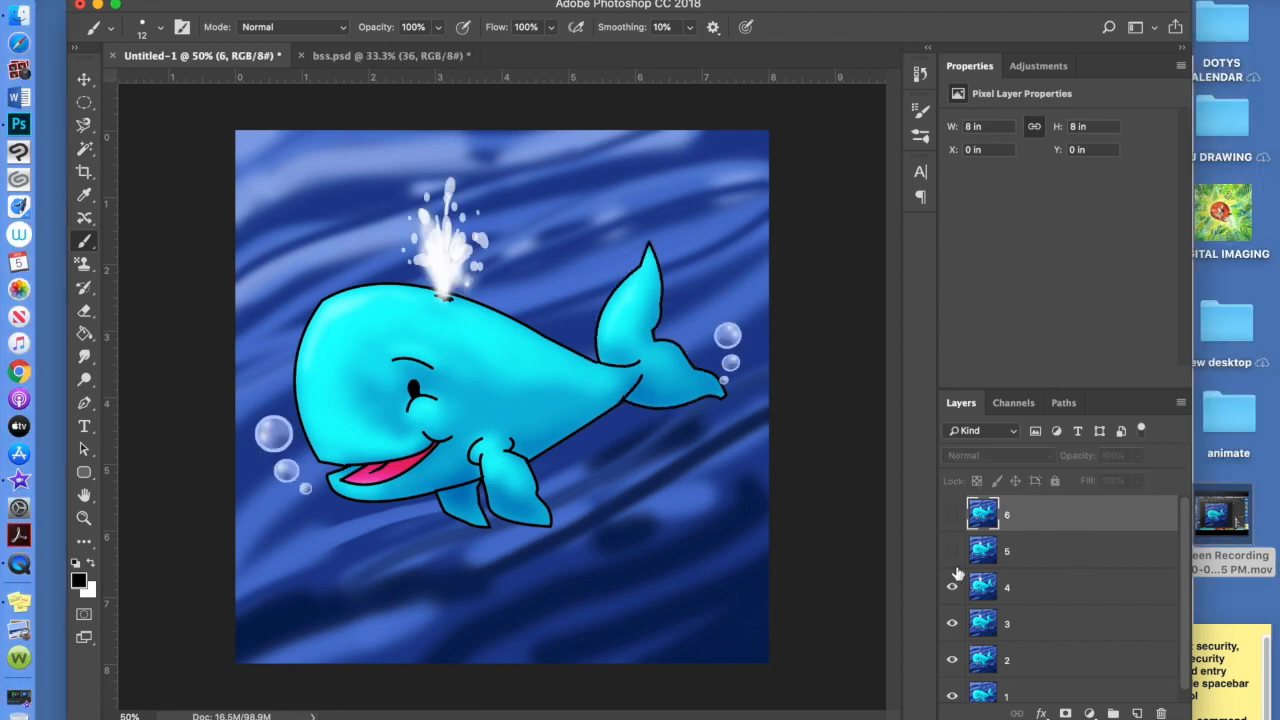
{"action": "left_click", "coordinate": [952, 515]}
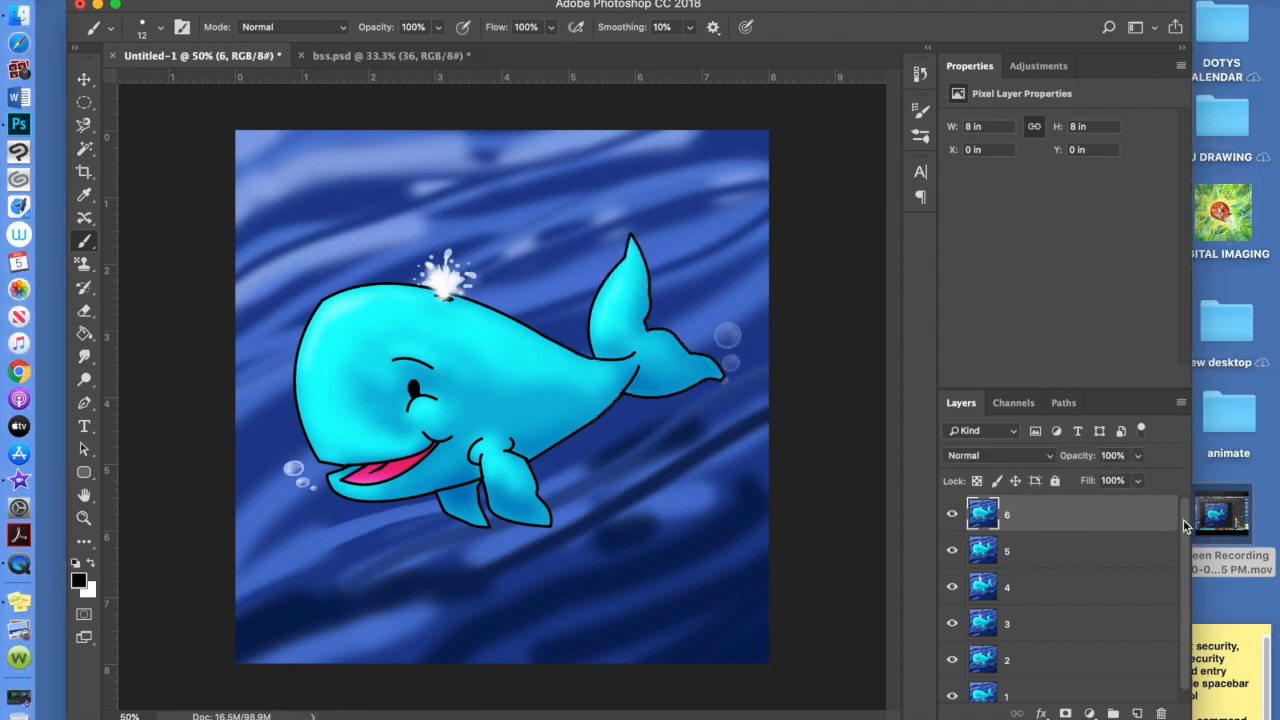
Duplicate layer 1 as a new top layer named 7, then hide it to preview beneath
{"action": "left_click", "coordinate": [1022, 696]}
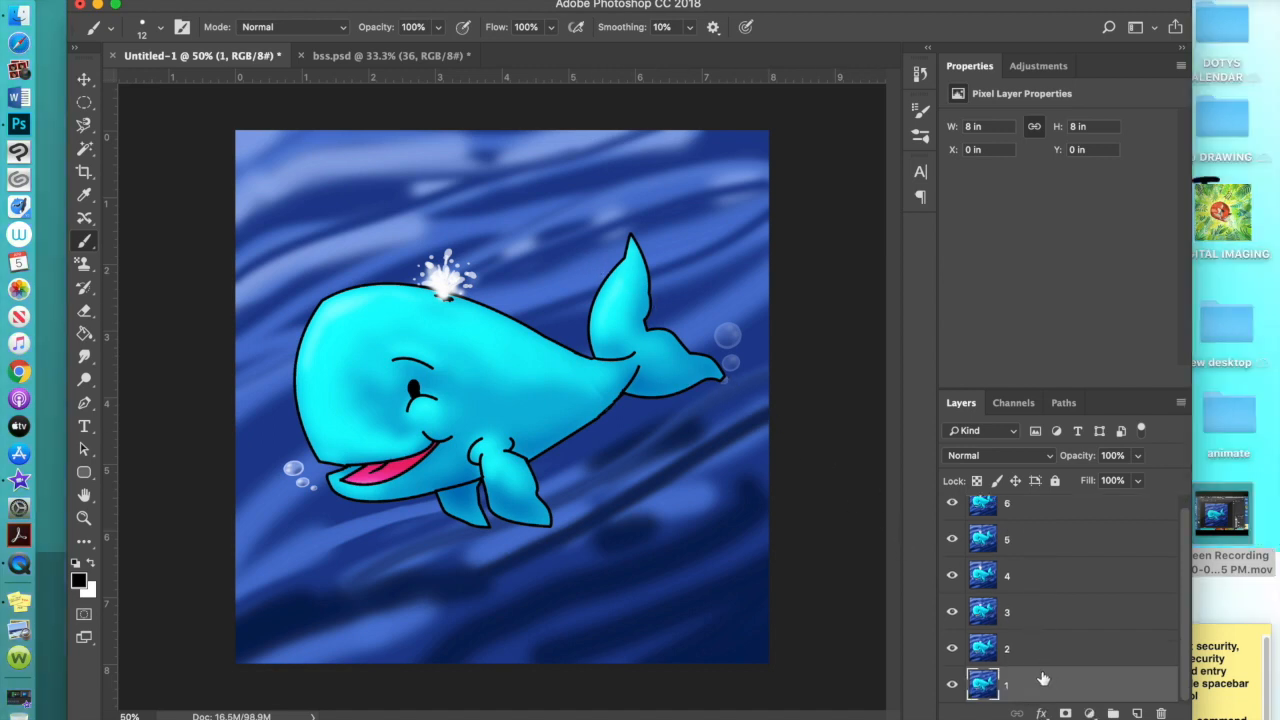
{"action": "key", "text": "super+j"}
{"action": "left_click_drag", "start_coordinate": [1046, 686], "coordinate": [1040, 502]}
{"action": "double_click", "coordinate": [1019, 516]}
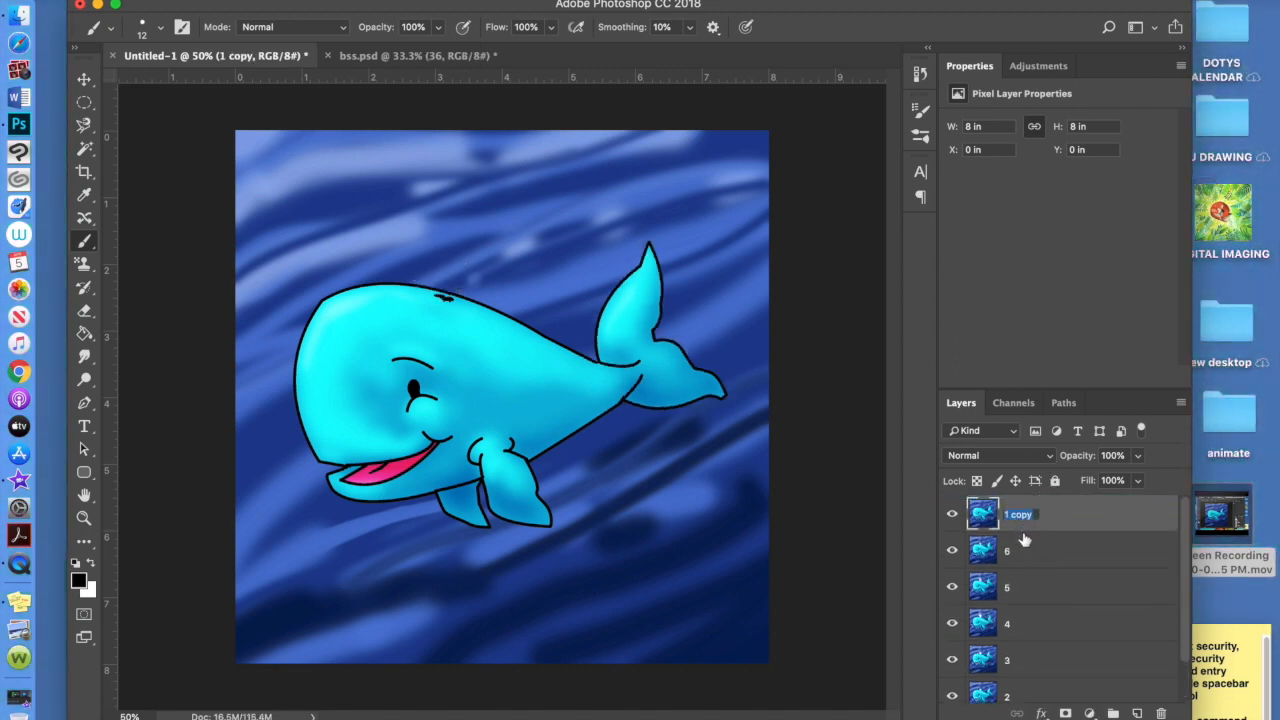
{"action": "type", "text": "7"}
{"action": "key", "text": "Return"}
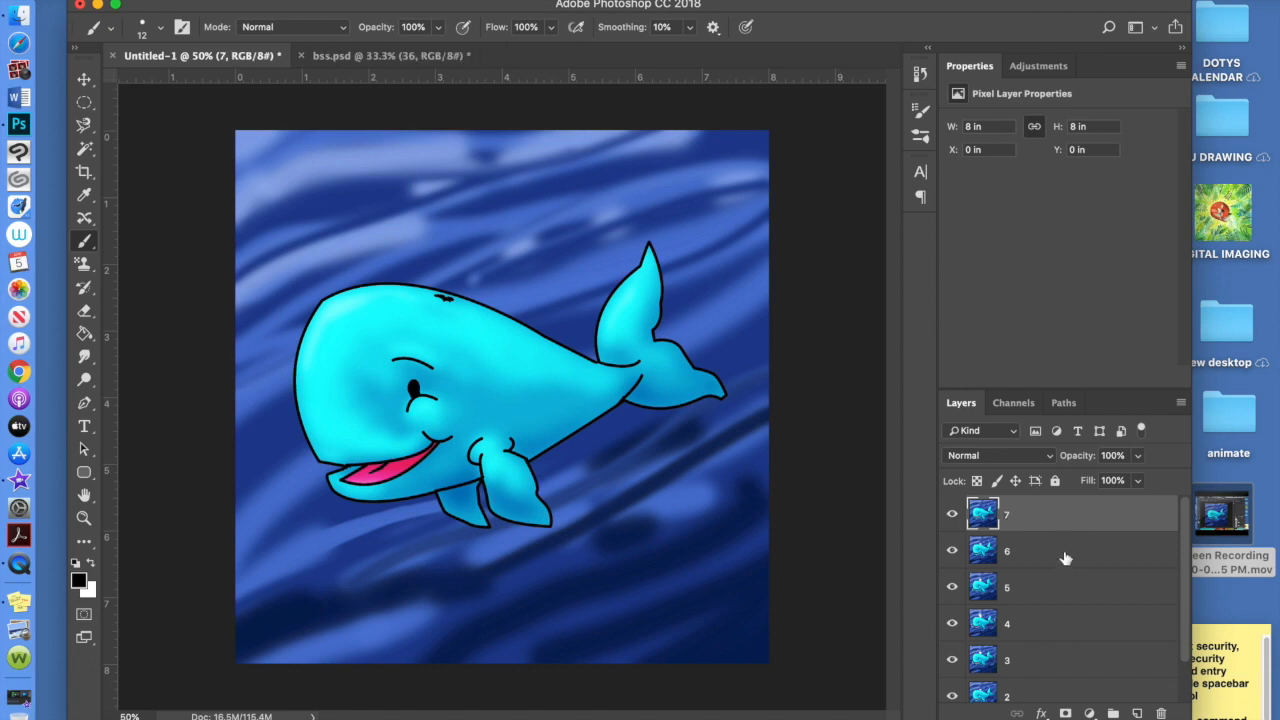
{"action": "left_click", "coordinate": [1062, 553]}
{"action": "left_click", "coordinate": [952, 517]}
Hide the upper frame layers so only layer 1's plain whale shows, then open the Window menu
{"action": "left_click", "coordinate": [952, 517]}
{"action": "left_click", "coordinate": [953, 541]}
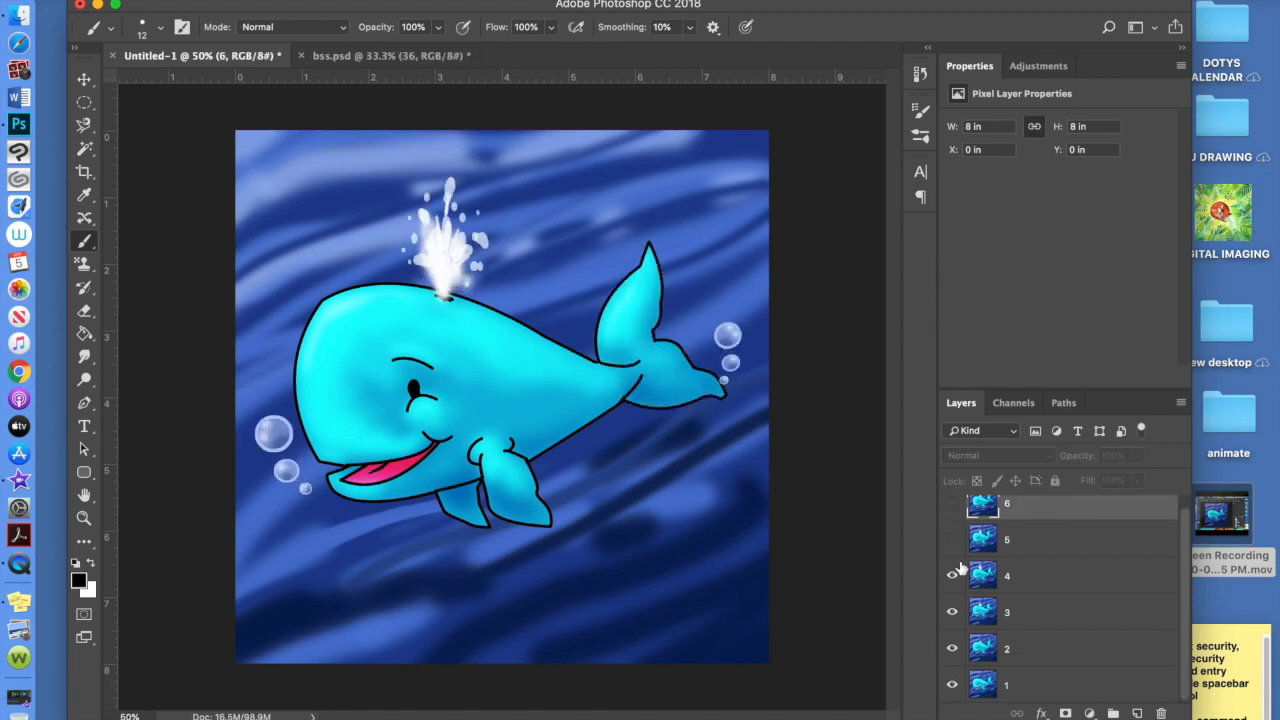
{"action": "left_click", "coordinate": [954, 575]}
{"action": "left_click", "coordinate": [952, 613]}
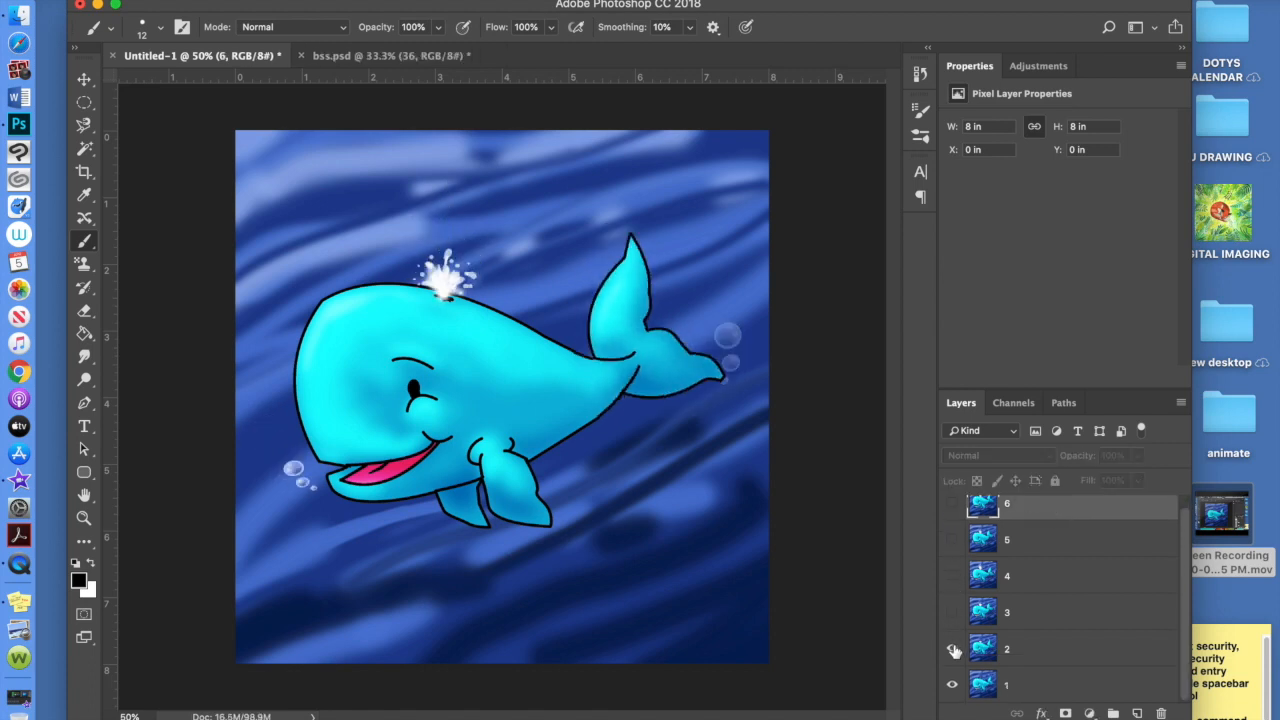
{"action": "left_click", "coordinate": [952, 648]}
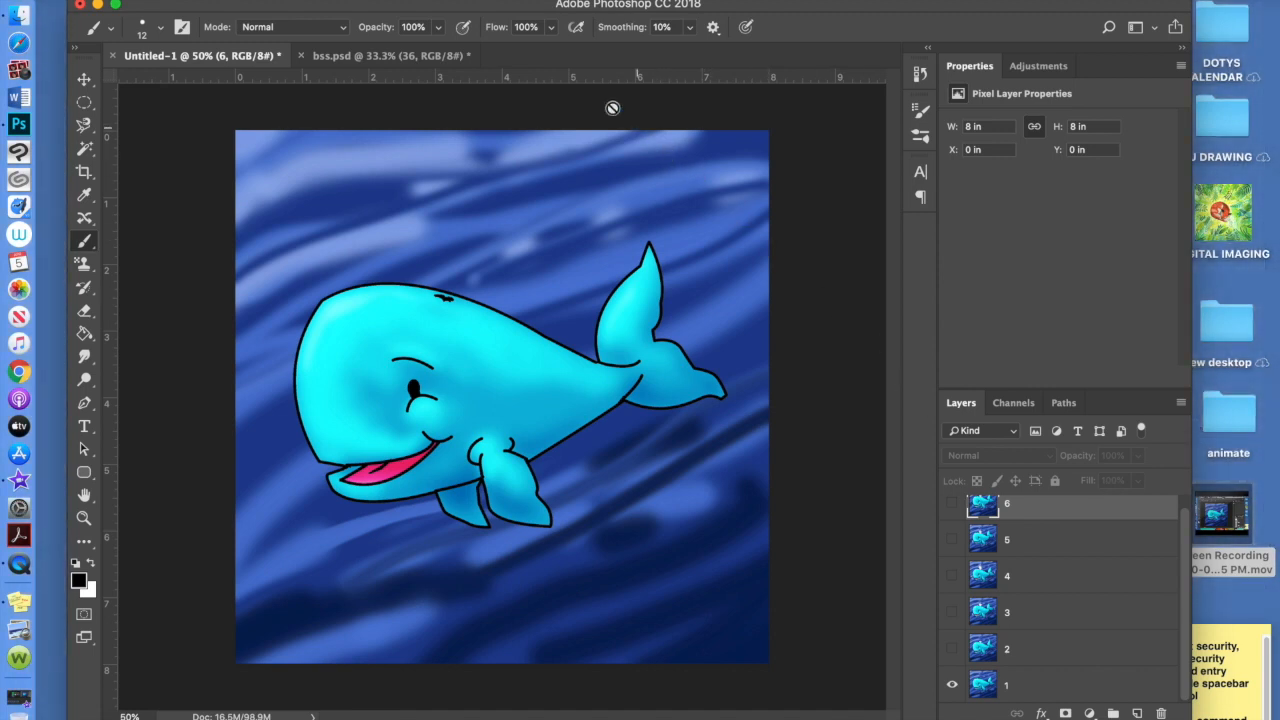
{"action": "left_click", "coordinate": [566, 0]}
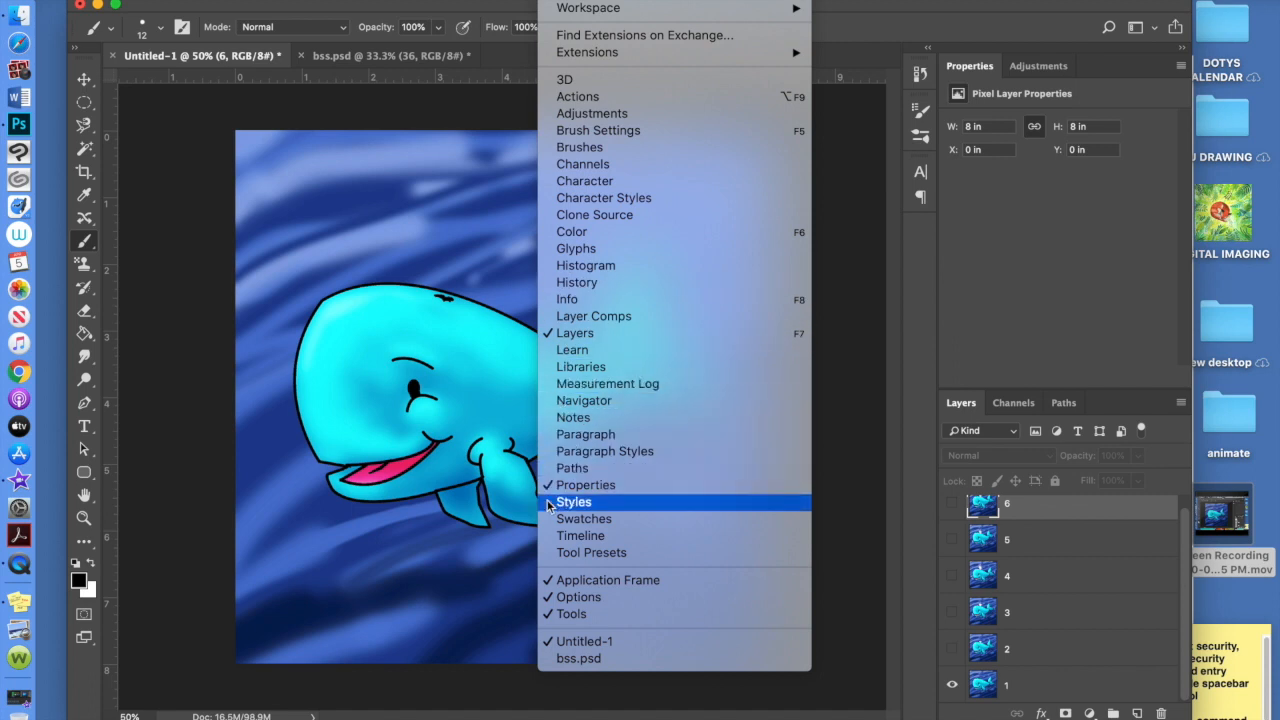
Show the Timeline, create a video timeline and convert it to a one-frame frame animation
{"action": "left_click", "coordinate": [606, 537]}
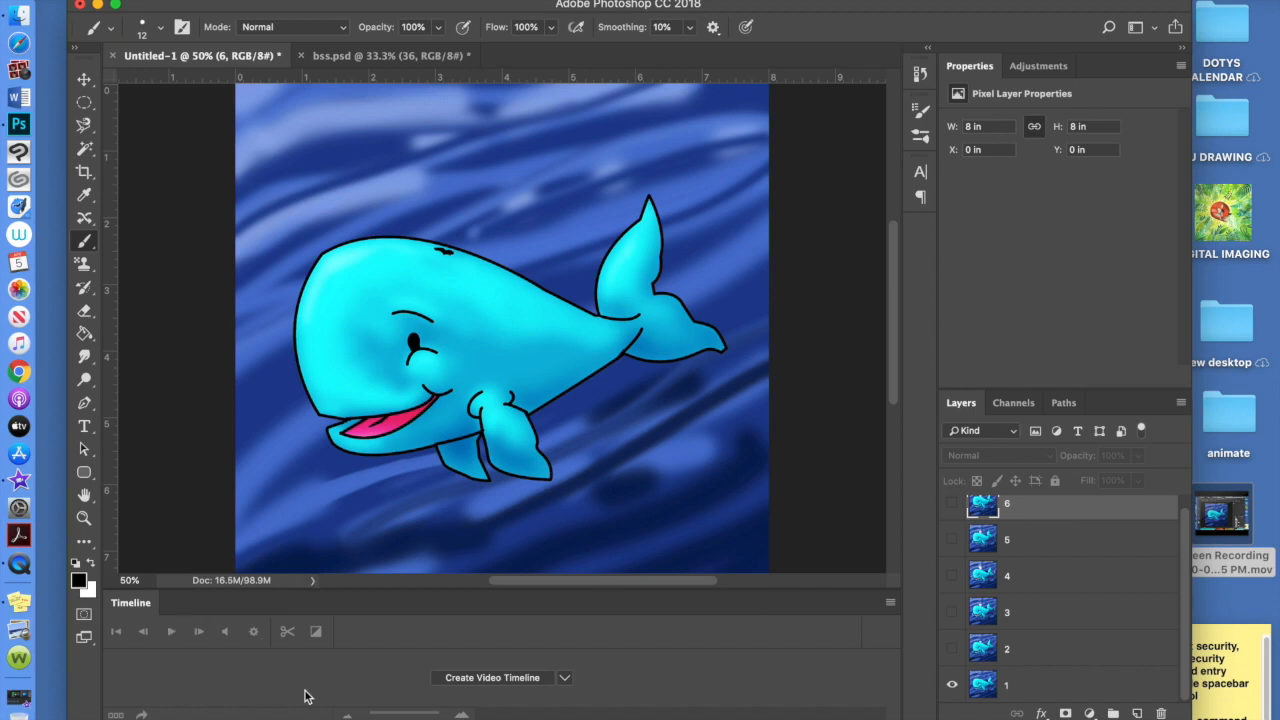
{"action": "left_click", "coordinate": [488, 678]}
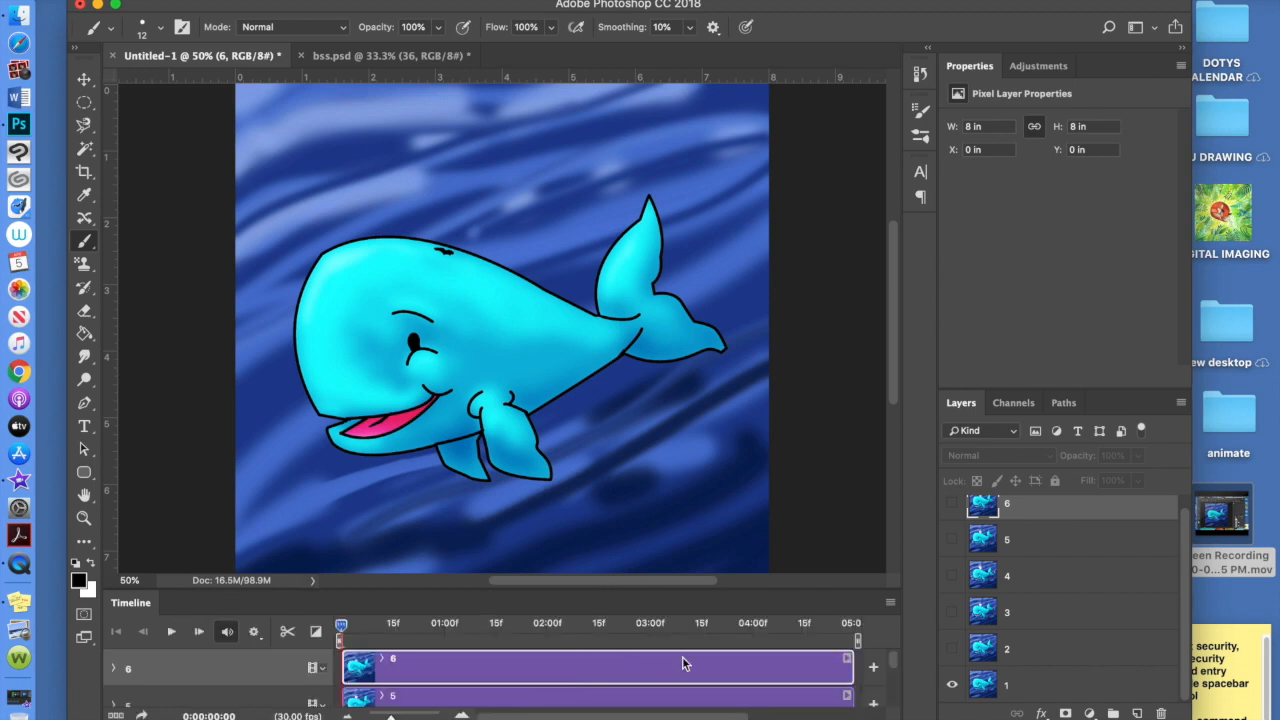
{"action": "left_click", "coordinate": [890, 602]}
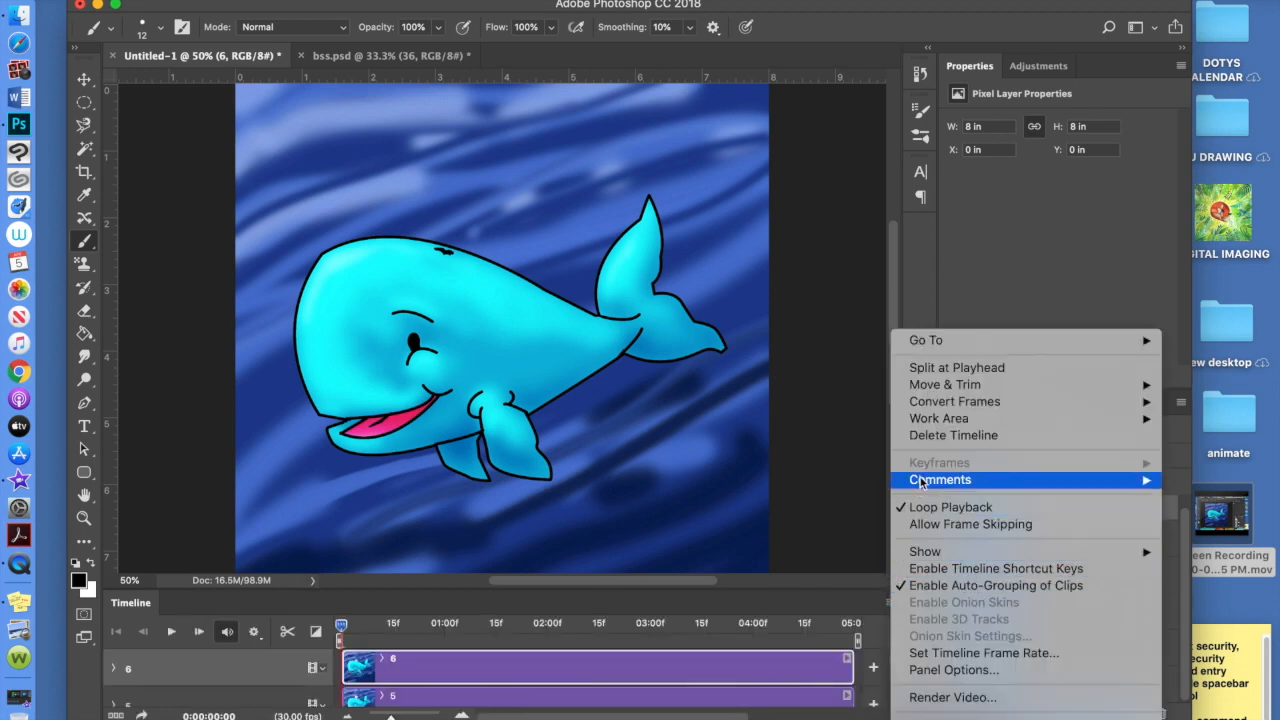
{"action": "mouse_move", "coordinate": [930, 408]}
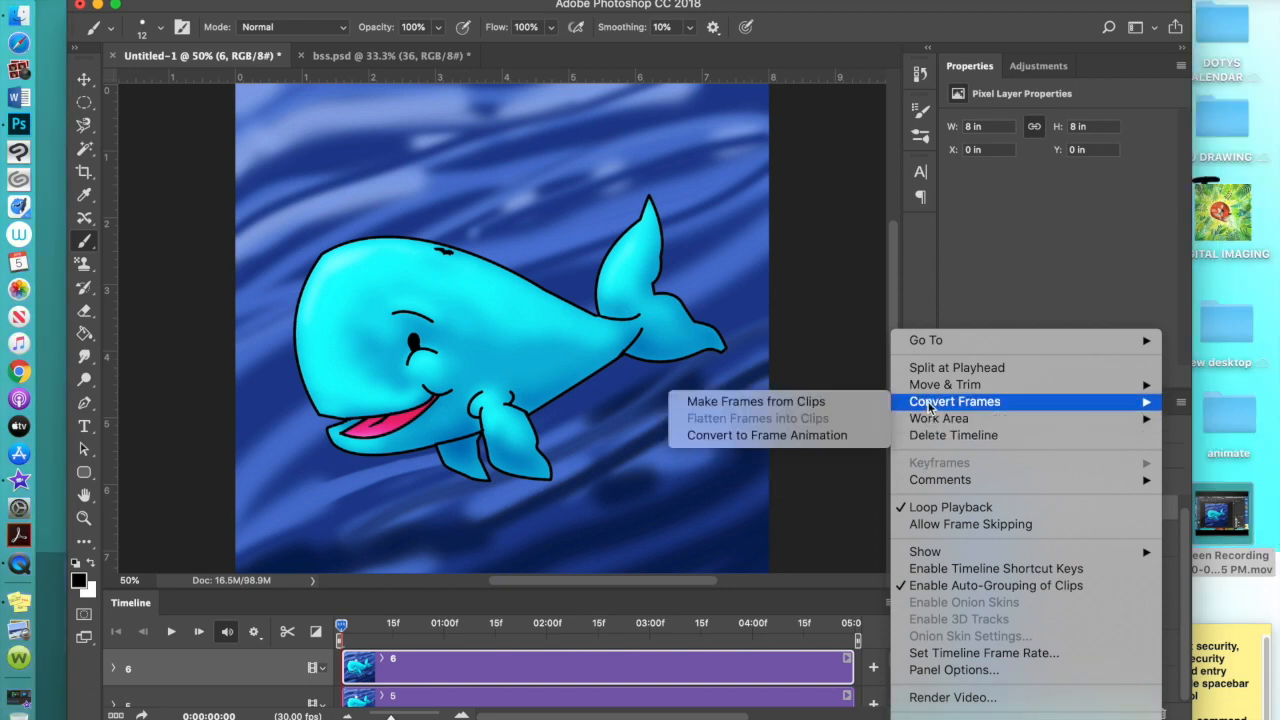
{"action": "left_click", "coordinate": [829, 435]}
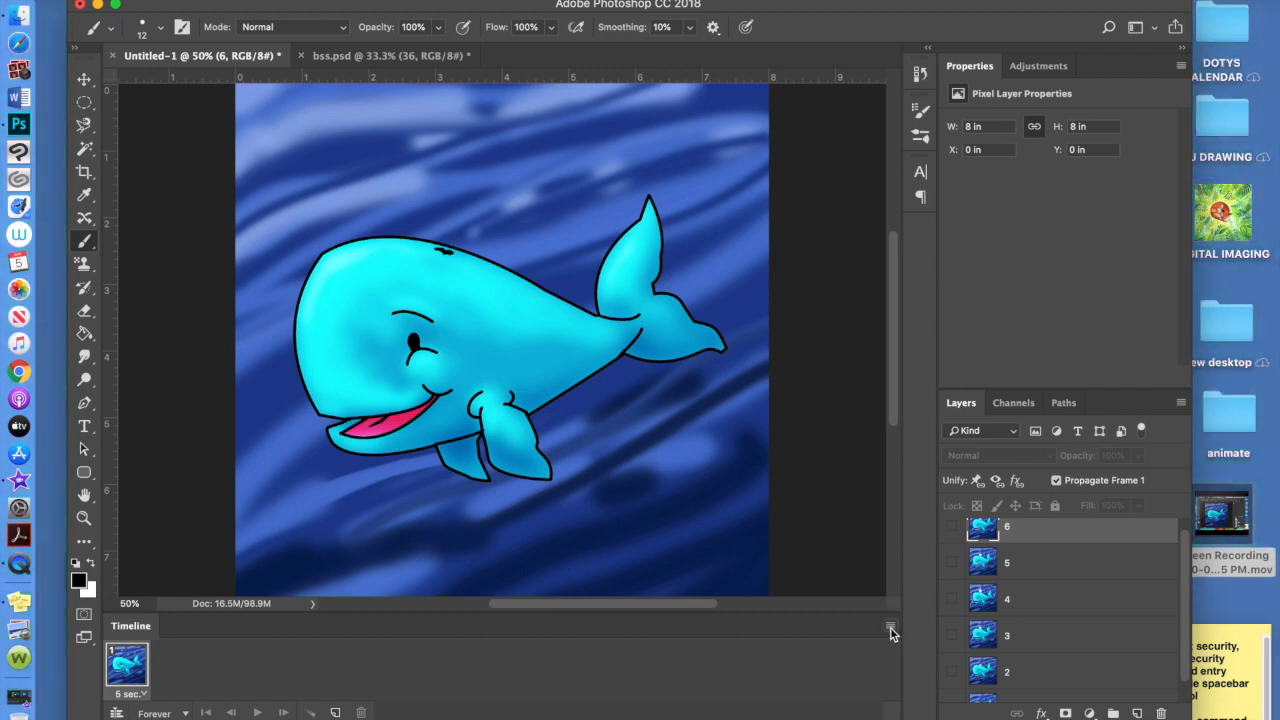
Add frames 2 and 3, showing only layer 2 and then only layer 3 for each
{"action": "left_click", "coordinate": [890, 627]}
{"action": "left_click", "coordinate": [889, 630]}
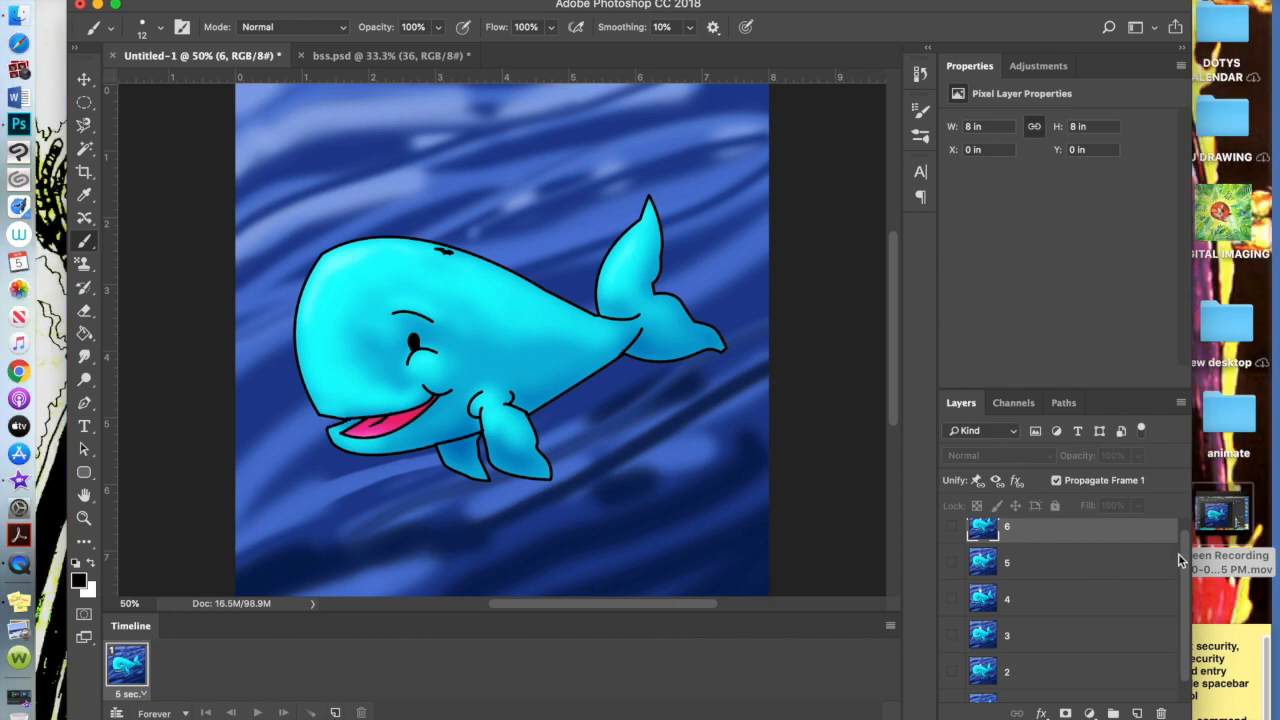
{"action": "left_click_drag", "start_coordinate": [1184, 556], "coordinate": [1182, 597]}
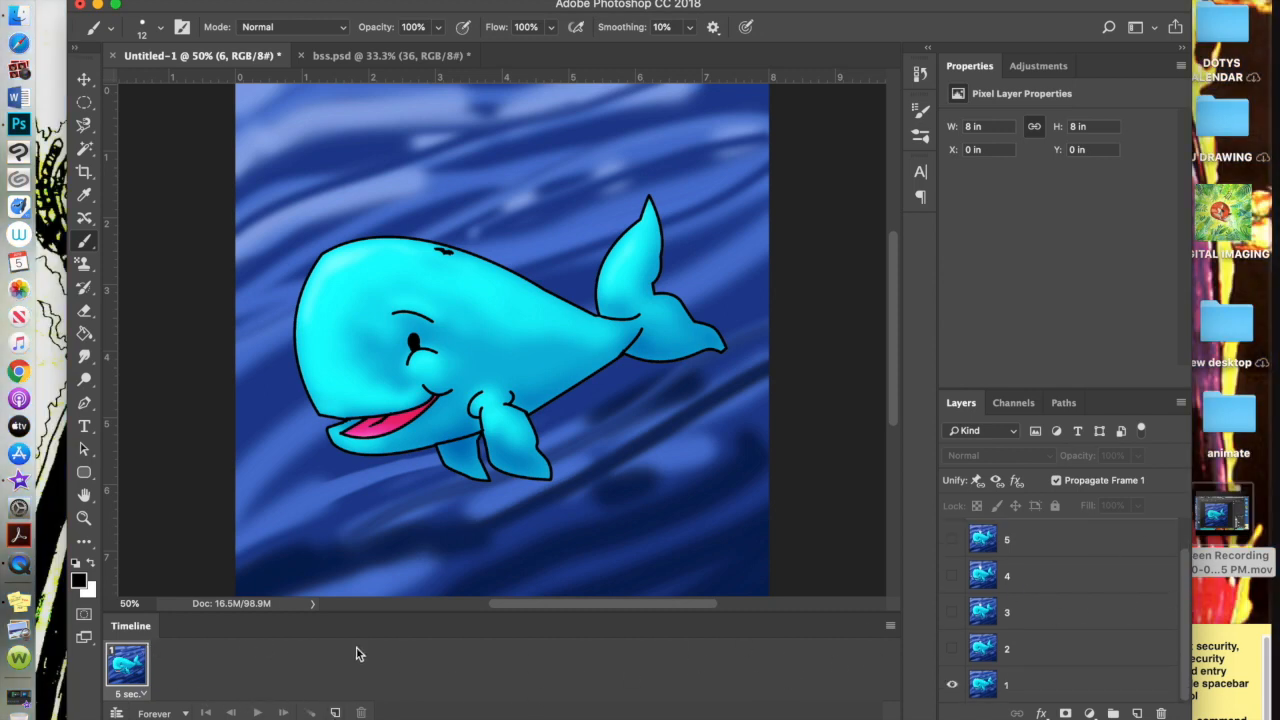
{"action": "left_click", "coordinate": [952, 650]}
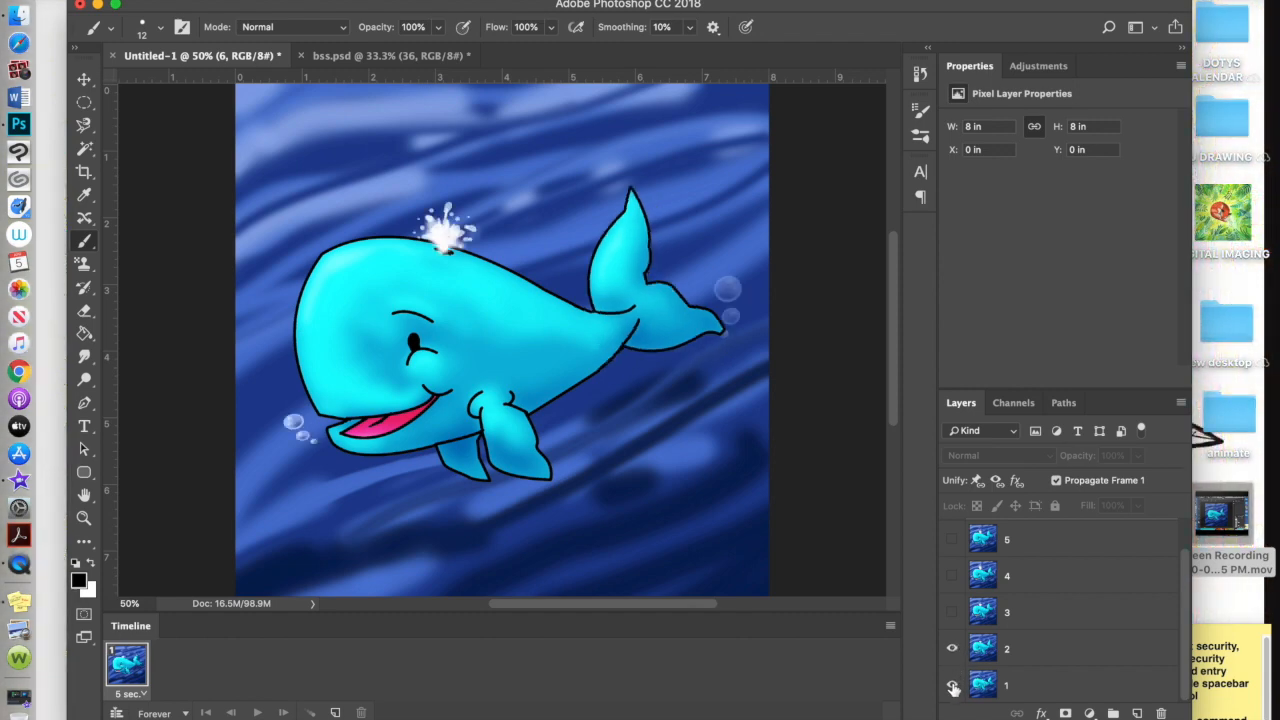
{"action": "left_click", "coordinate": [335, 712]}
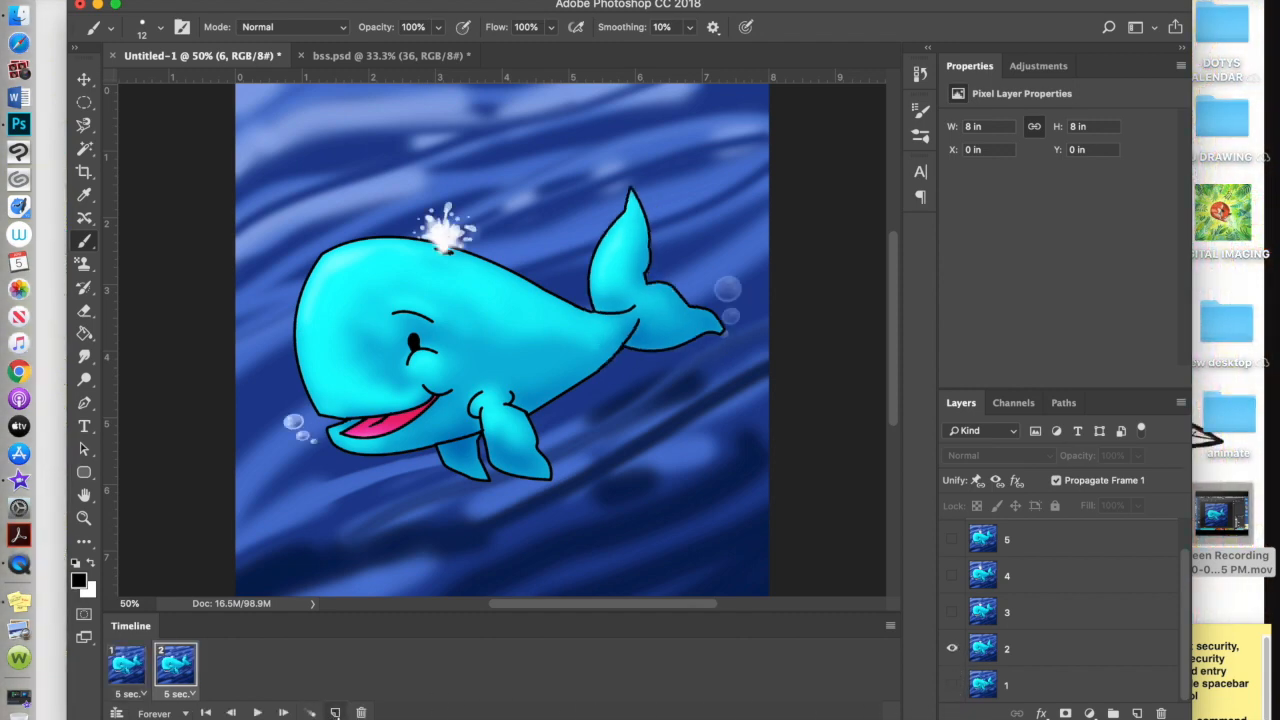
{"action": "left_click", "coordinate": [952, 650]}
{"action": "left_click", "coordinate": [952, 612]}
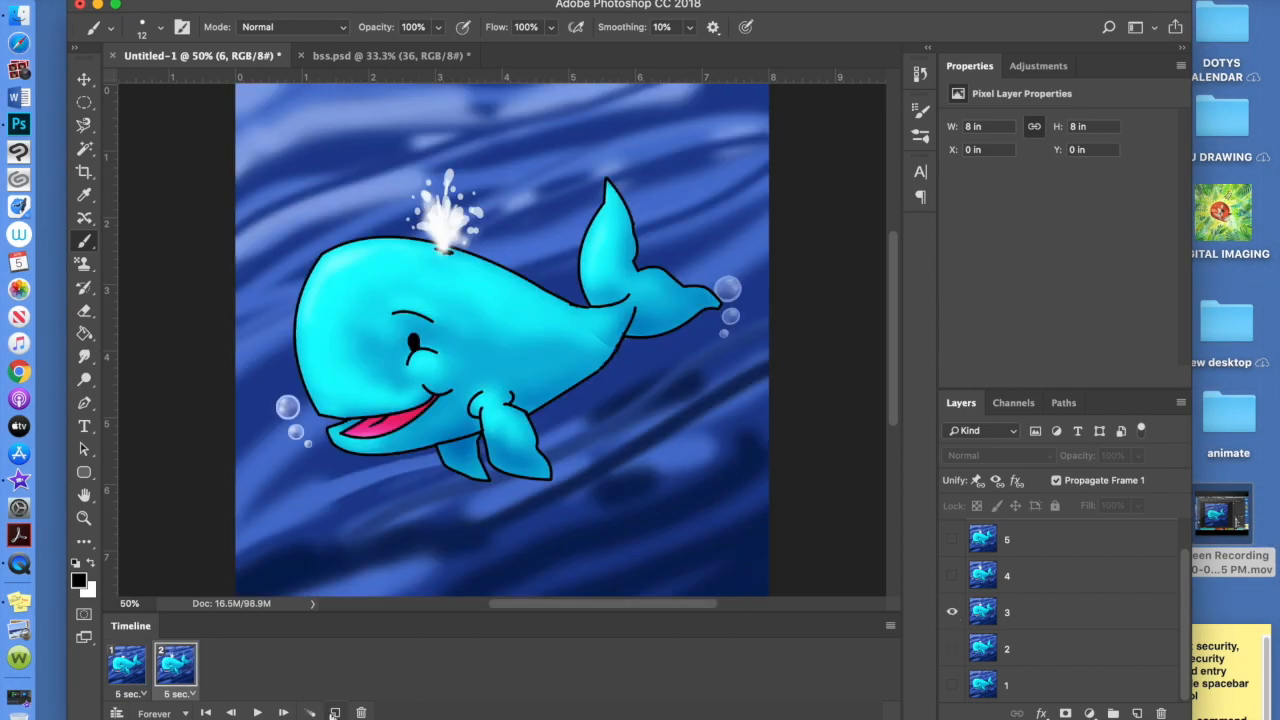
{"action": "left_click", "coordinate": [336, 712]}
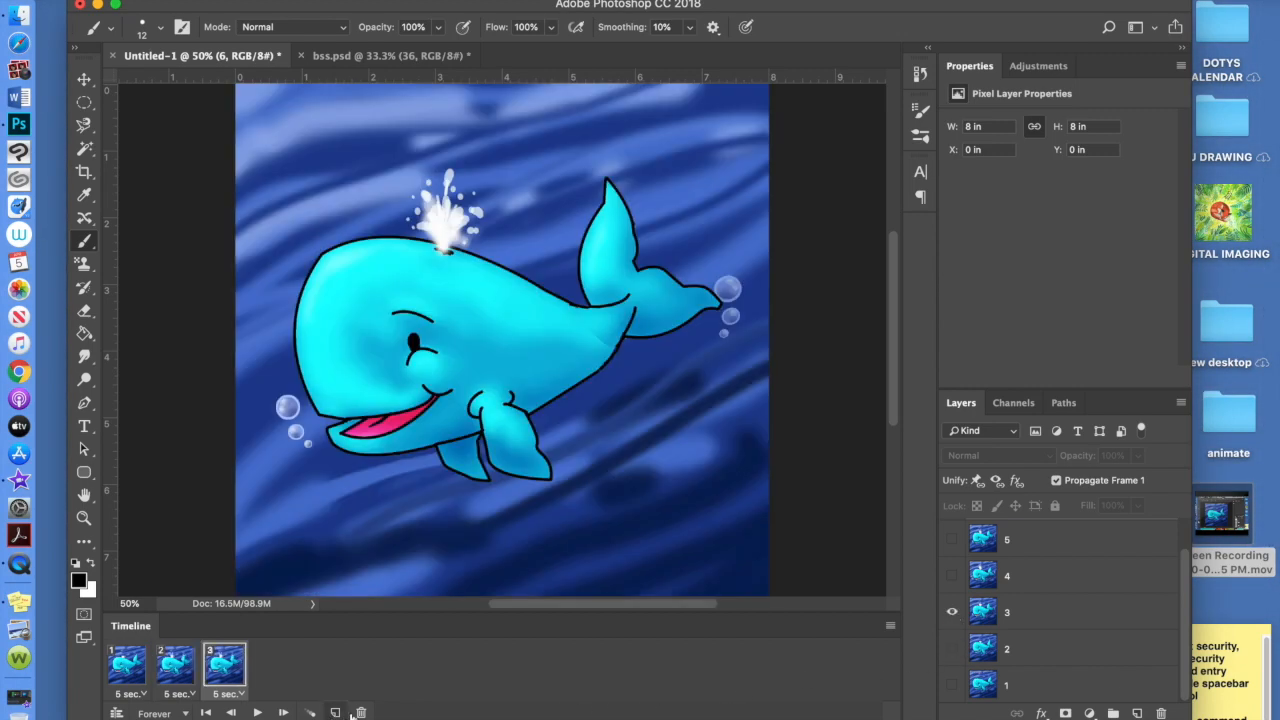
Add frames 4, 5 and 6, showing layers 4, 5 and 6 in turn
{"action": "left_click", "coordinate": [953, 612]}
{"action": "left_click", "coordinate": [952, 576]}
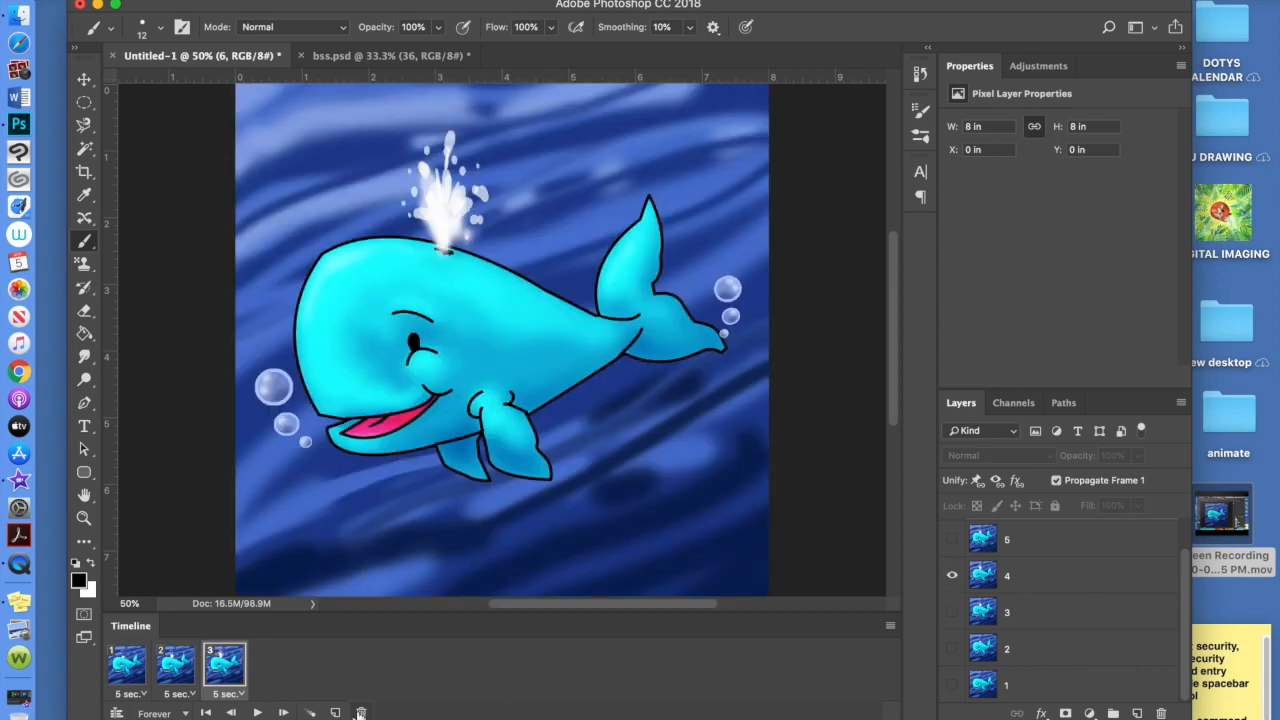
{"action": "left_click", "coordinate": [336, 712]}
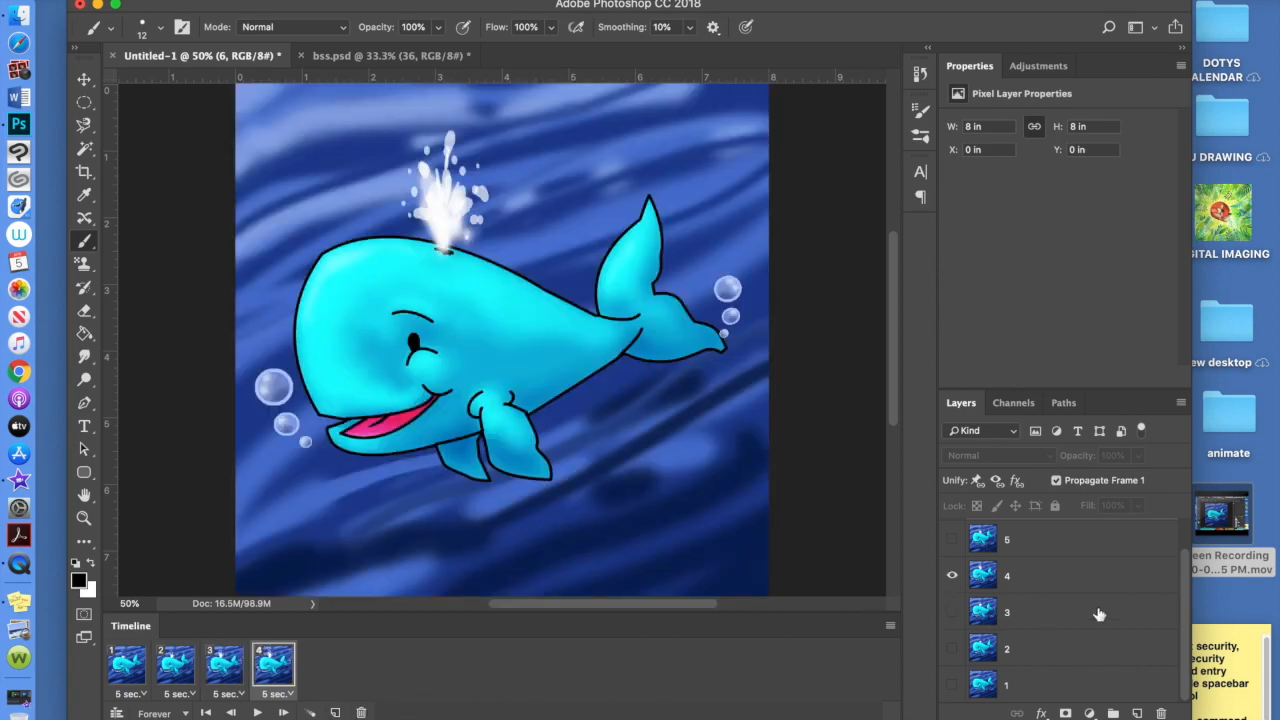
{"action": "left_click_drag", "start_coordinate": [1183, 598], "coordinate": [1186, 566]}
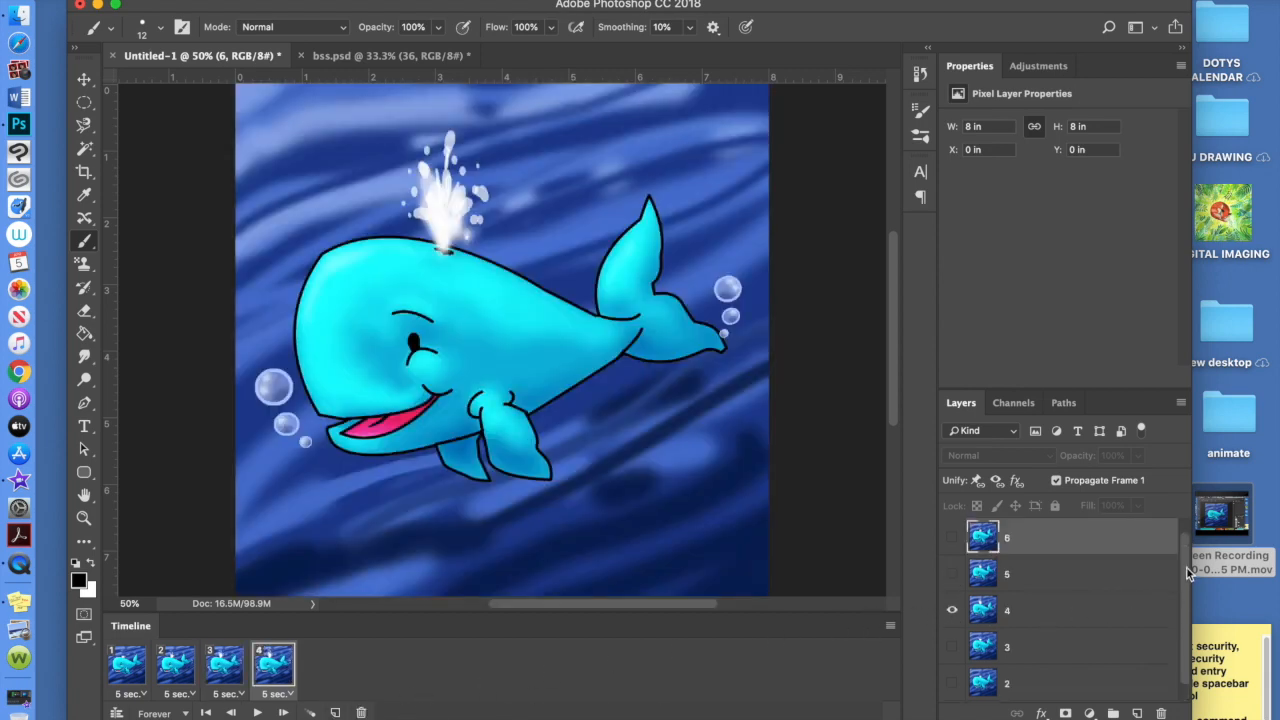
{"action": "left_click", "coordinate": [952, 575]}
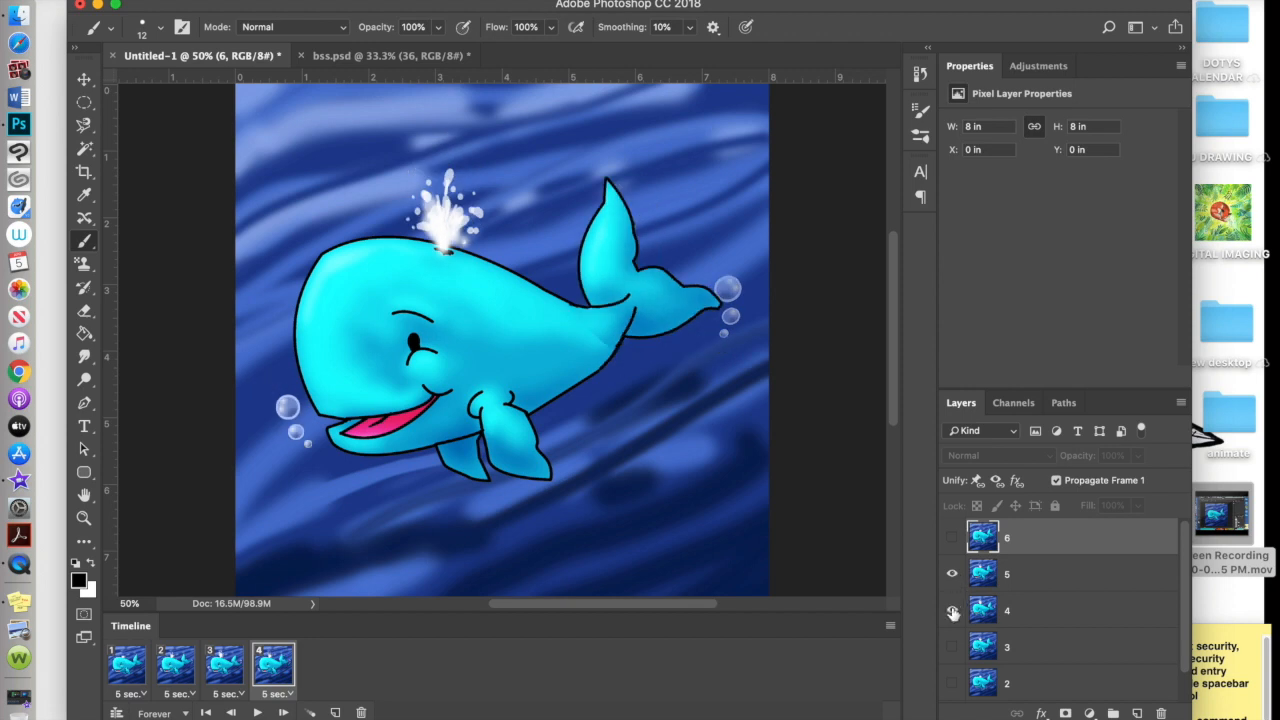
{"action": "left_click", "coordinate": [336, 712]}
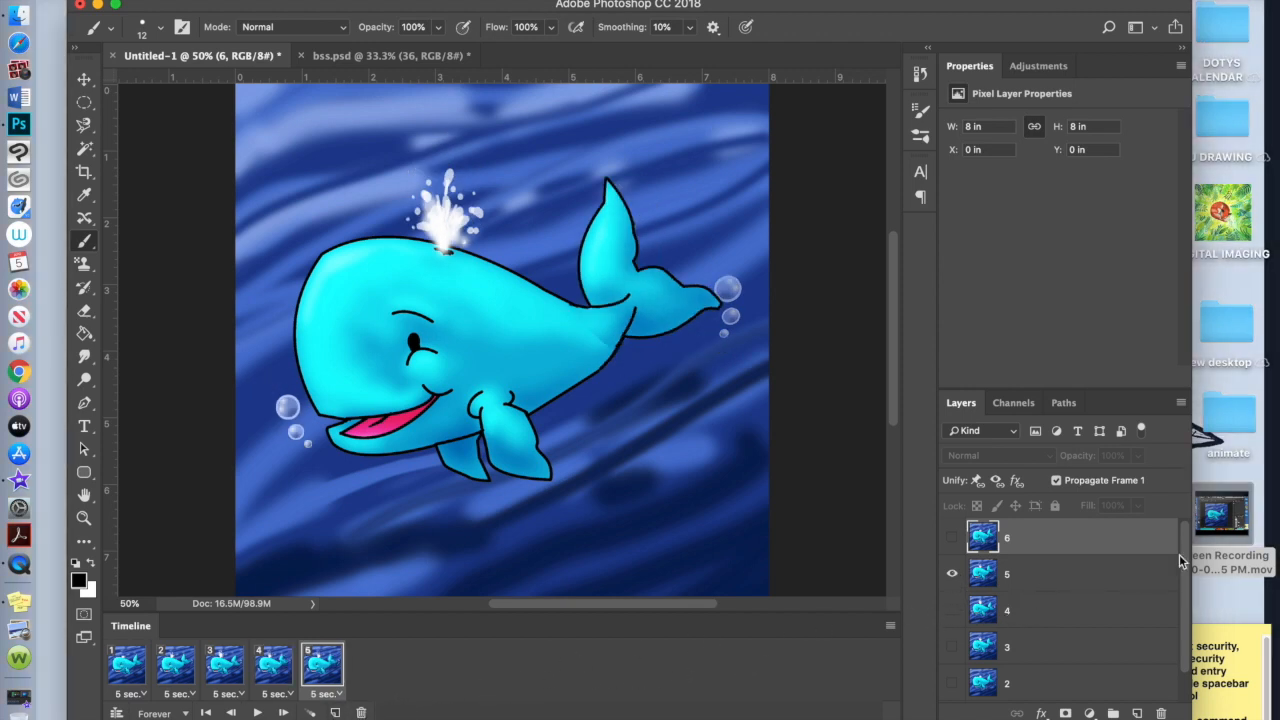
{"action": "left_click", "coordinate": [952, 541]}
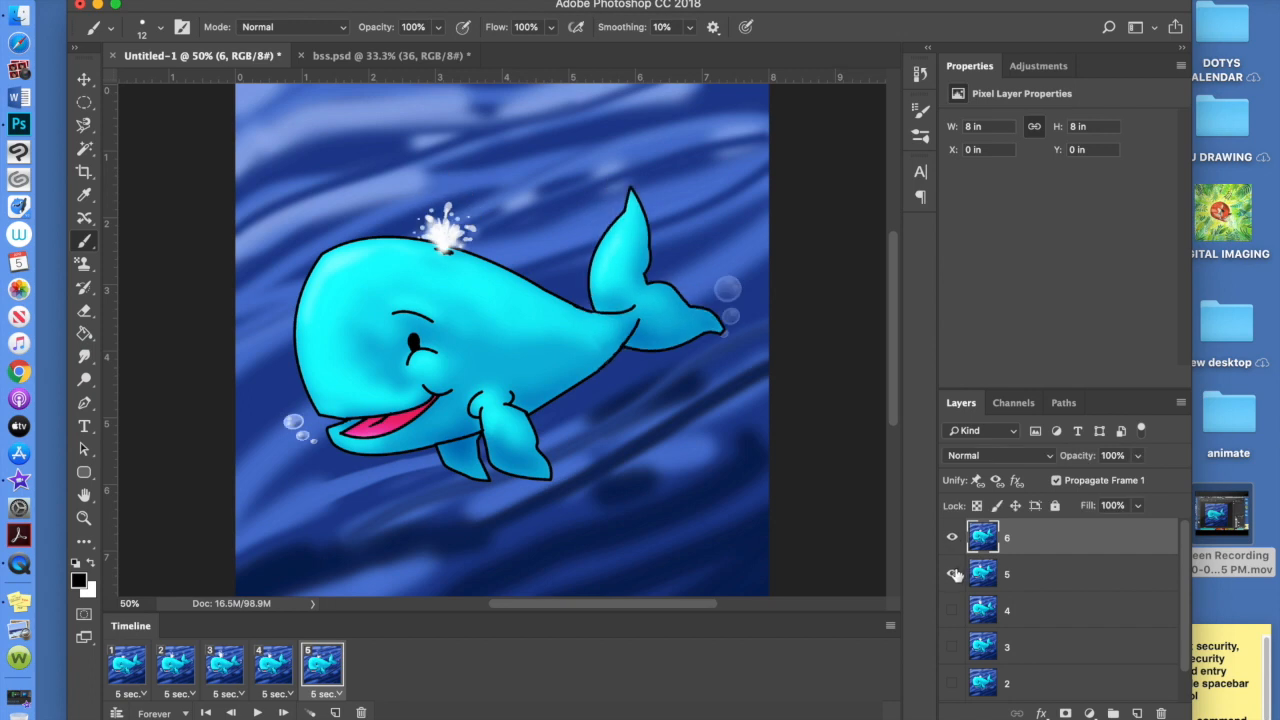
{"action": "left_click", "coordinate": [337, 712]}
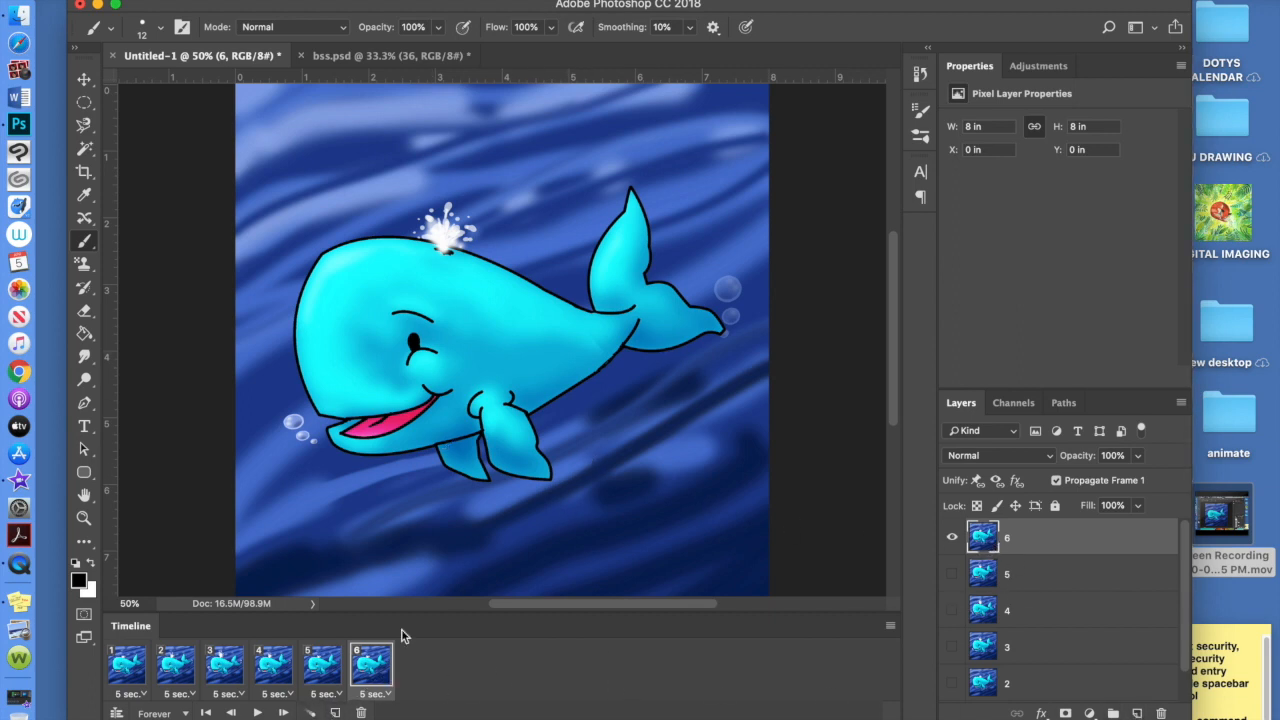
{"action": "left_click", "coordinate": [140, 694]}
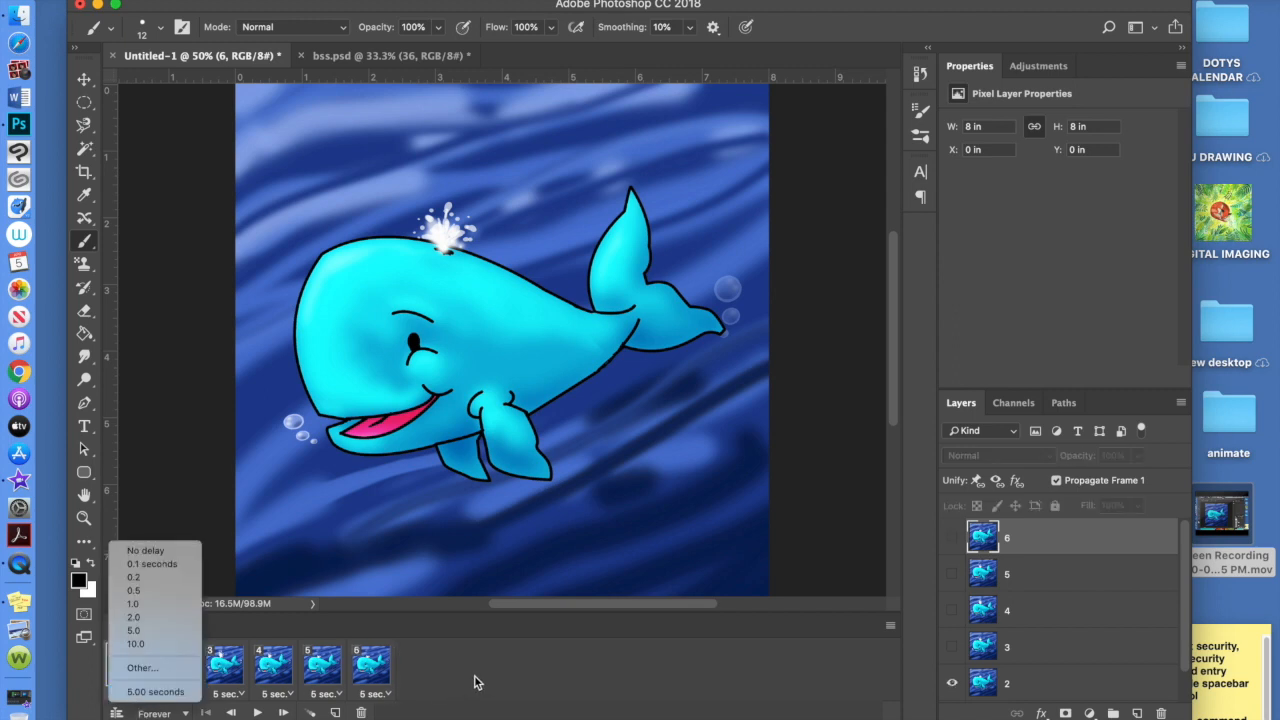
Set the delay of all six frames to 0.1 seconds
{"action": "left_click", "coordinate": [418, 703]}
{"action": "left_click", "coordinate": [128, 694]}
{"action": "left_click", "coordinate": [472, 677]}
{"action": "left_click", "coordinate": [128, 695]}
{"action": "left_click", "coordinate": [150, 566]}
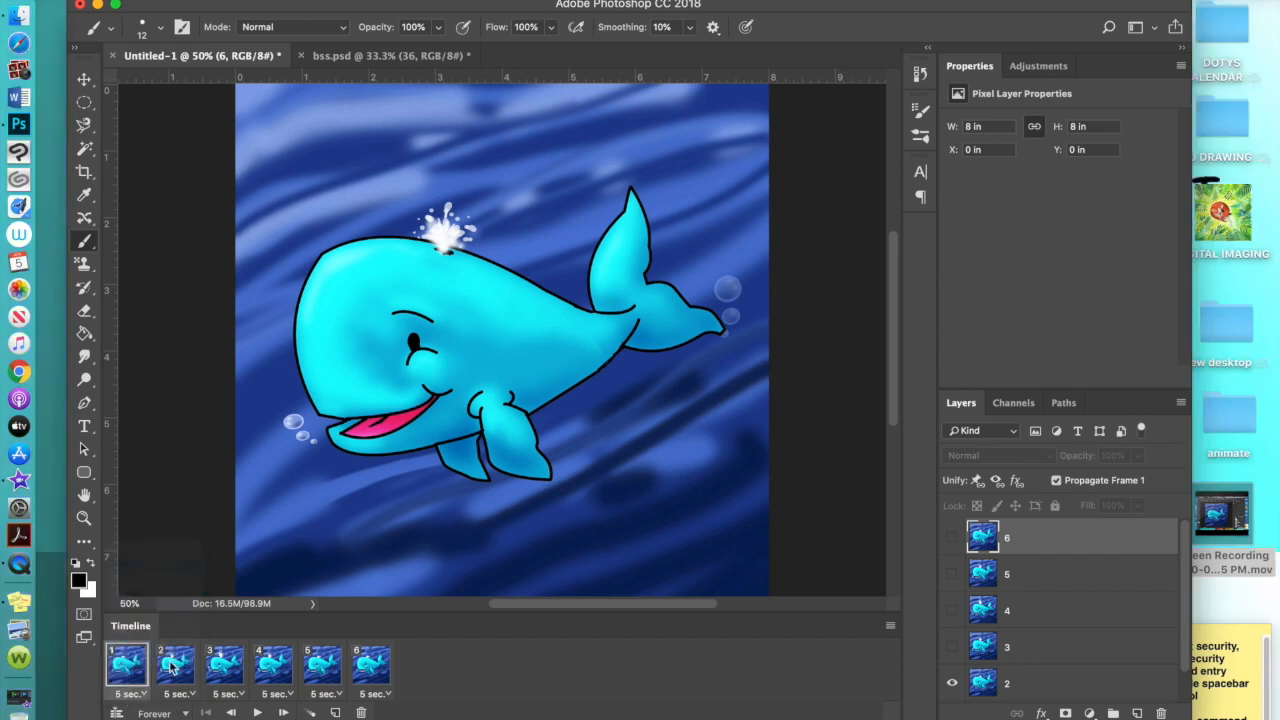
{"action": "left_click", "coordinate": [180, 694]}
{"action": "left_click", "coordinate": [192, 563]}
{"action": "left_click", "coordinate": [236, 694]}
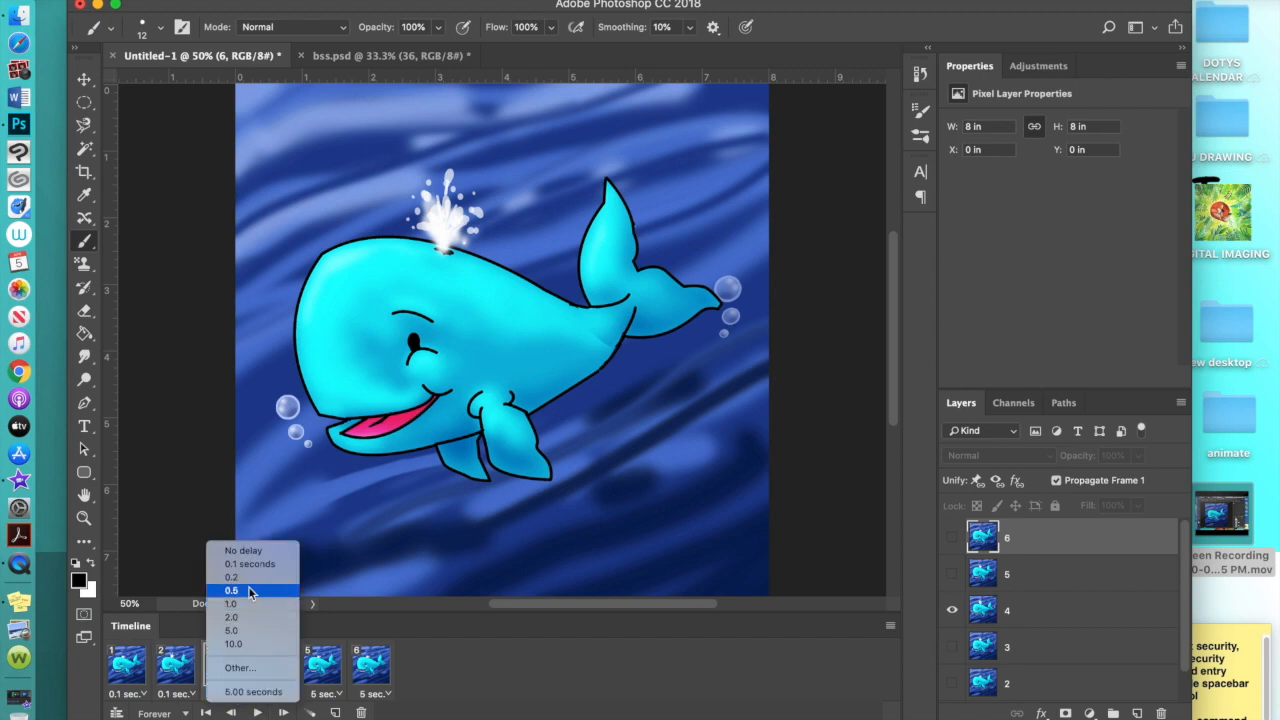
{"action": "left_click", "coordinate": [246, 565]}
{"action": "left_click", "coordinate": [284, 697]}
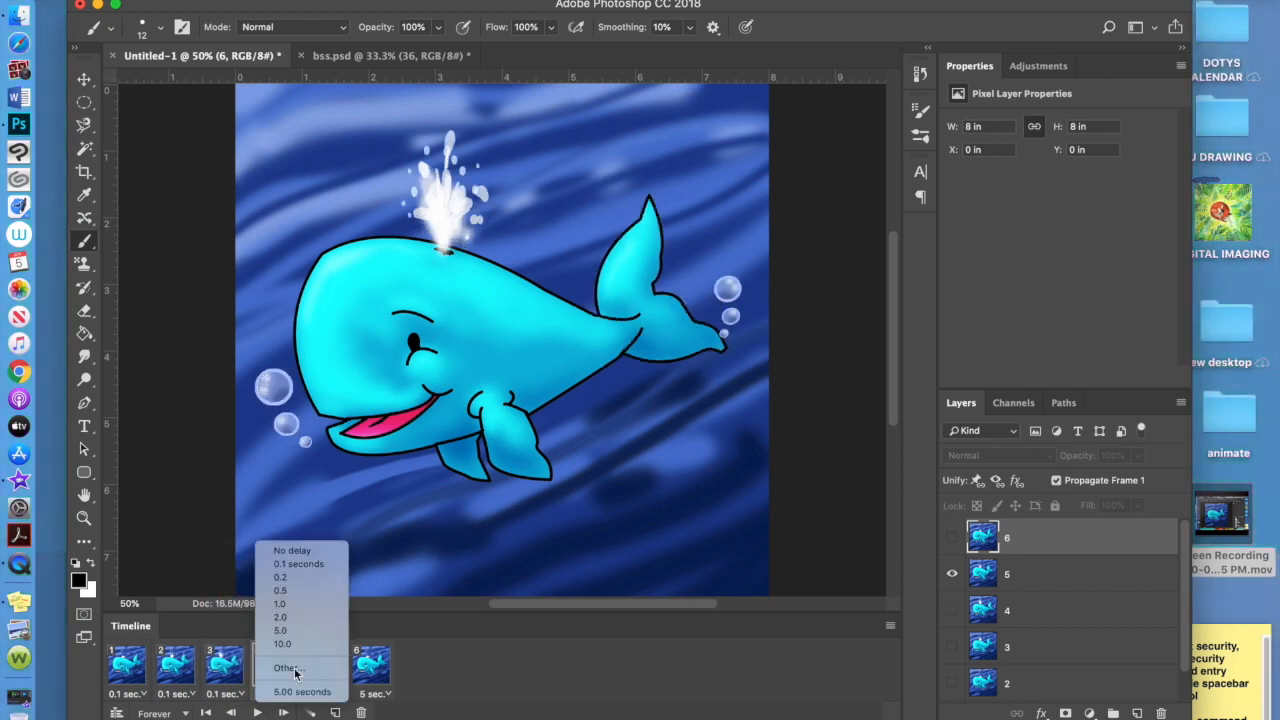
{"action": "left_click", "coordinate": [298, 564]}
{"action": "left_click", "coordinate": [330, 694]}
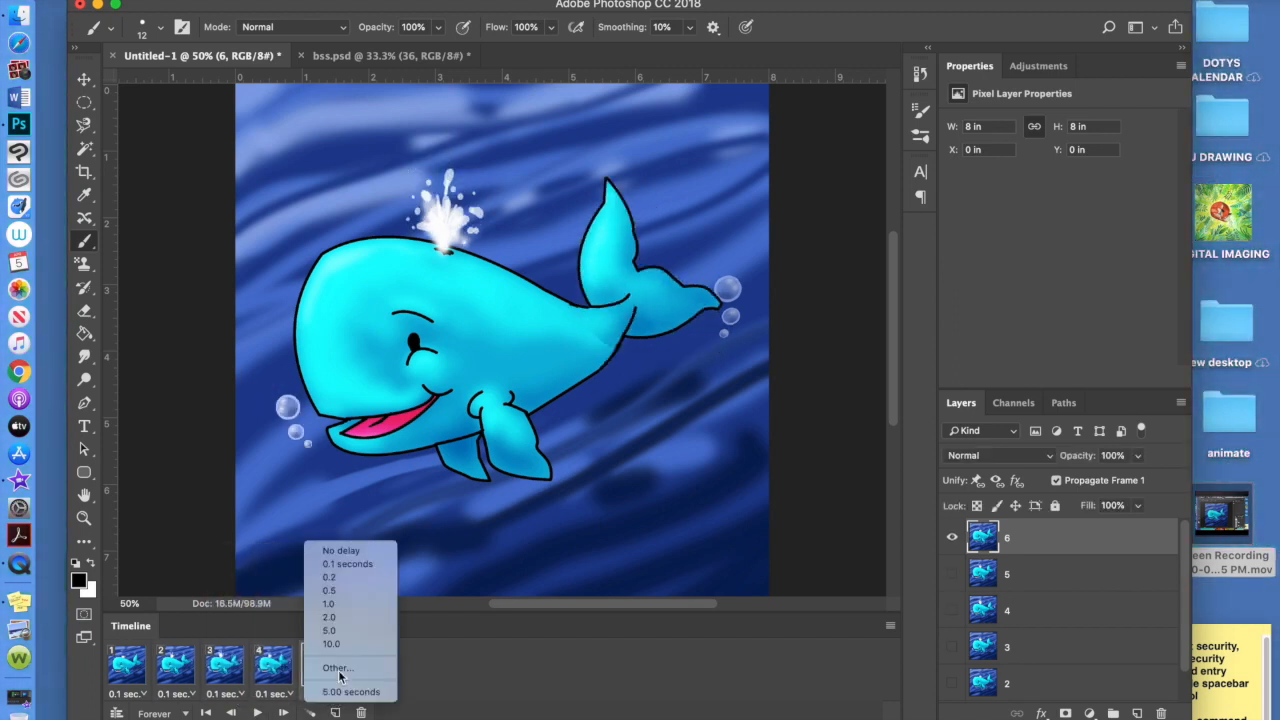
{"action": "left_click", "coordinate": [347, 564]}
{"action": "left_click", "coordinate": [372, 694]}
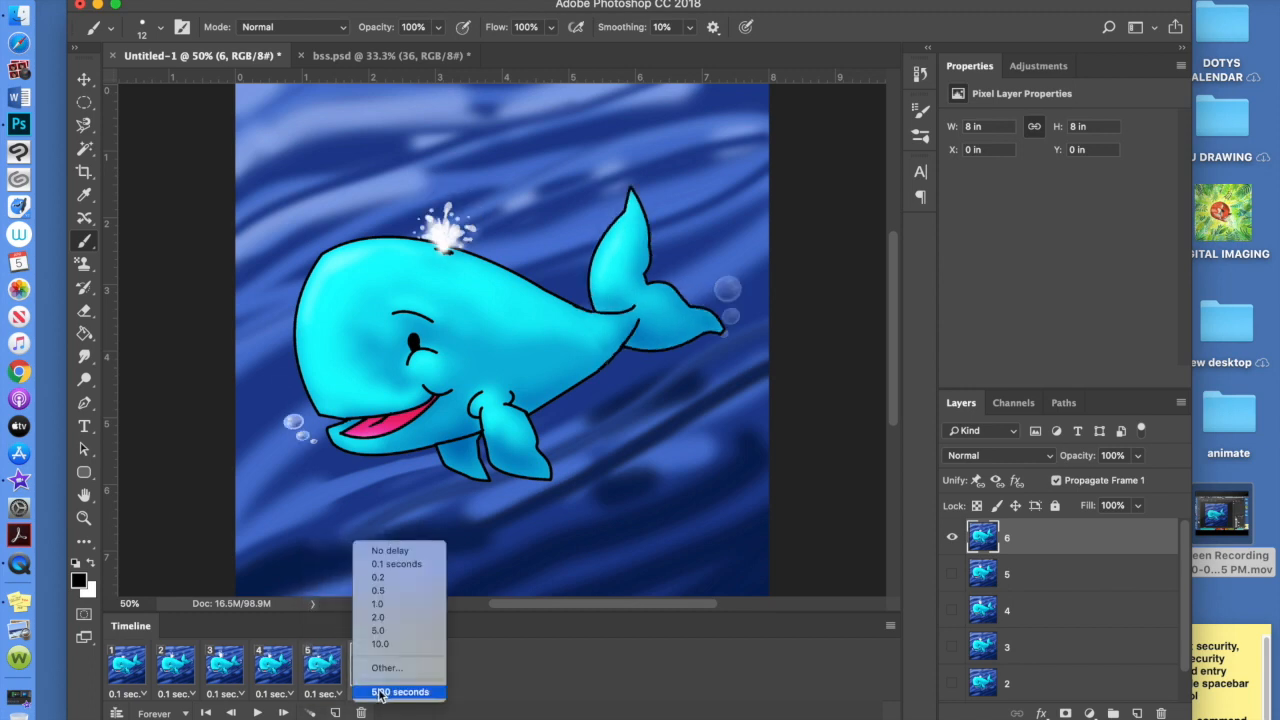
{"action": "left_click", "coordinate": [396, 564]}
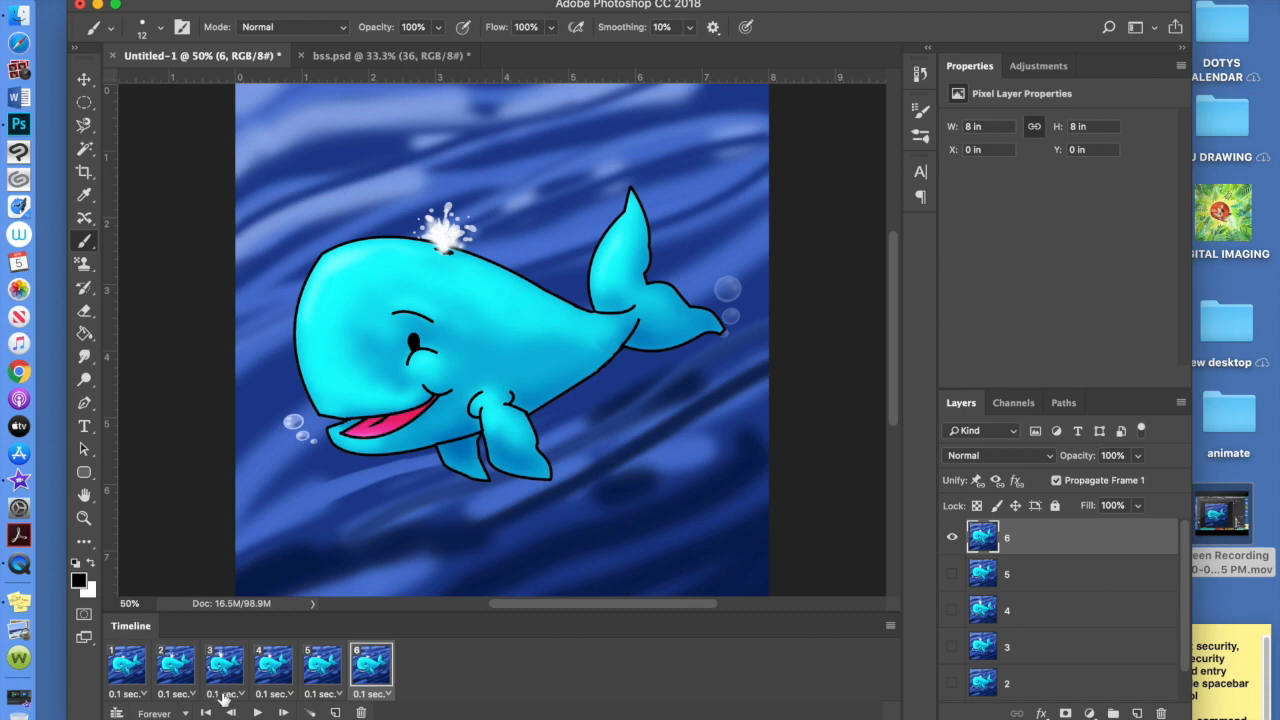
Keep the looping at Forever and play the animation preview
{"action": "left_click", "coordinate": [185, 714]}
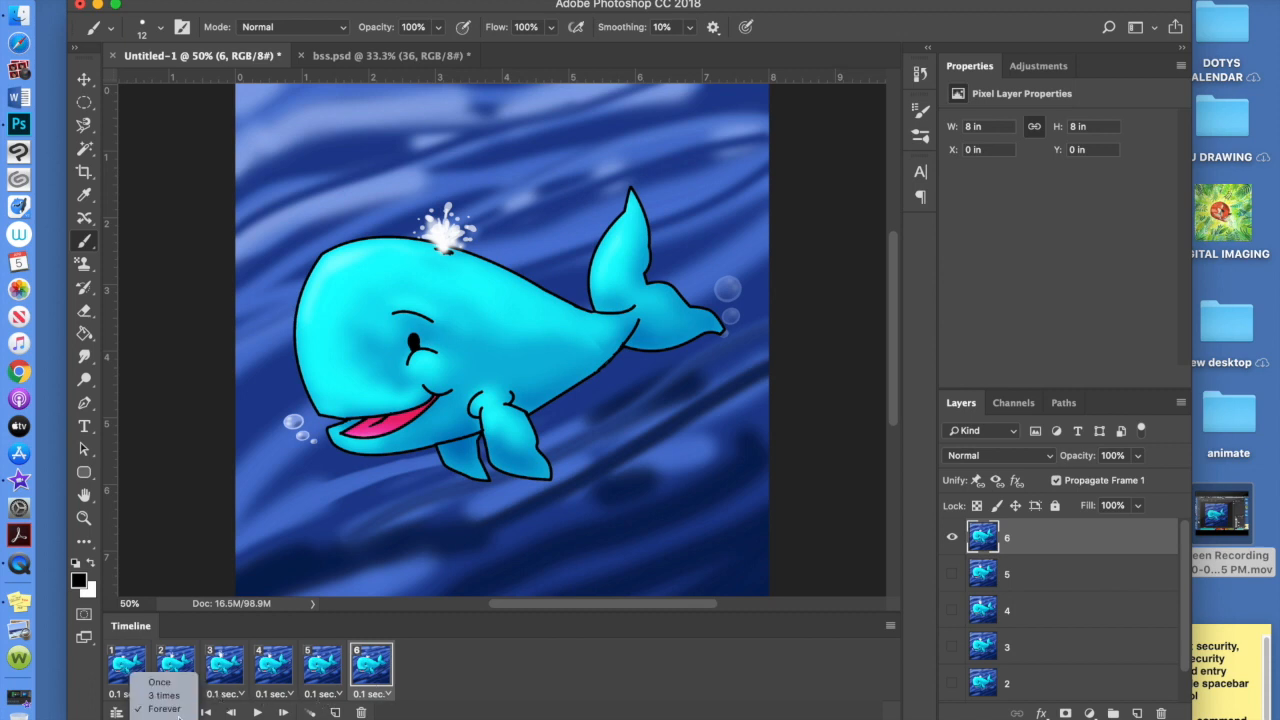
{"action": "left_click", "coordinate": [160, 708]}
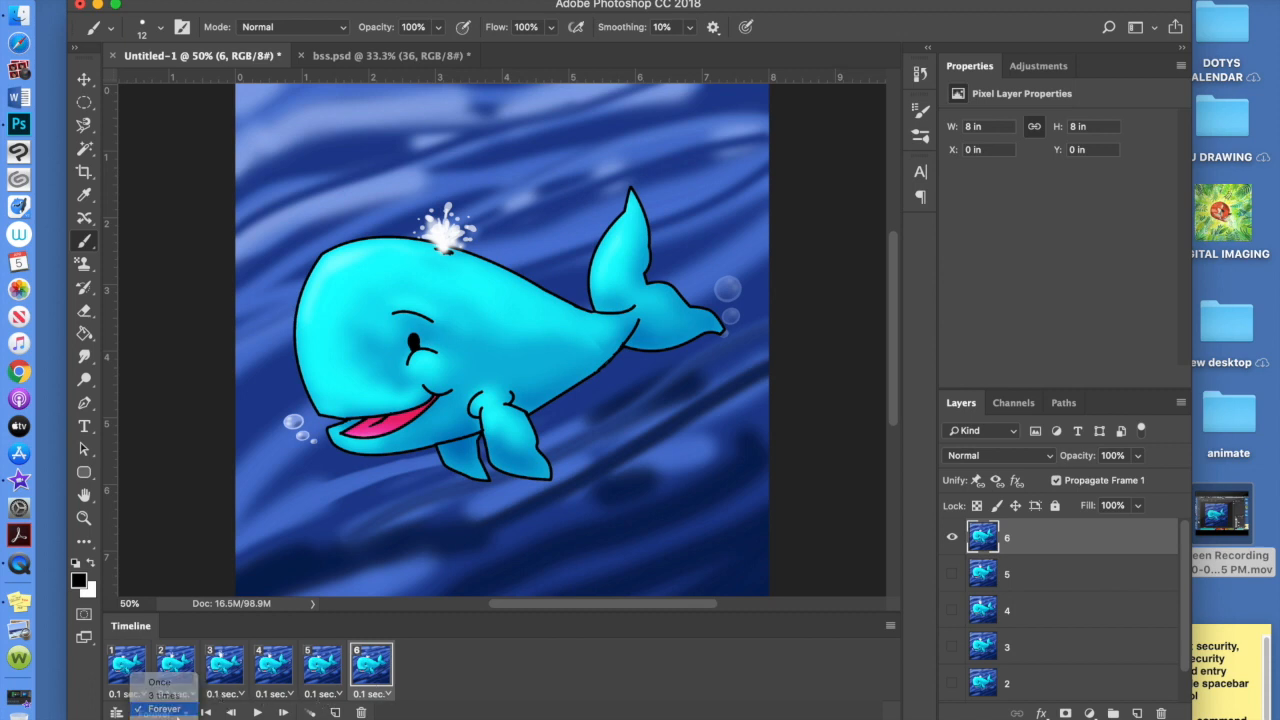
{"action": "left_click", "coordinate": [257, 712]}
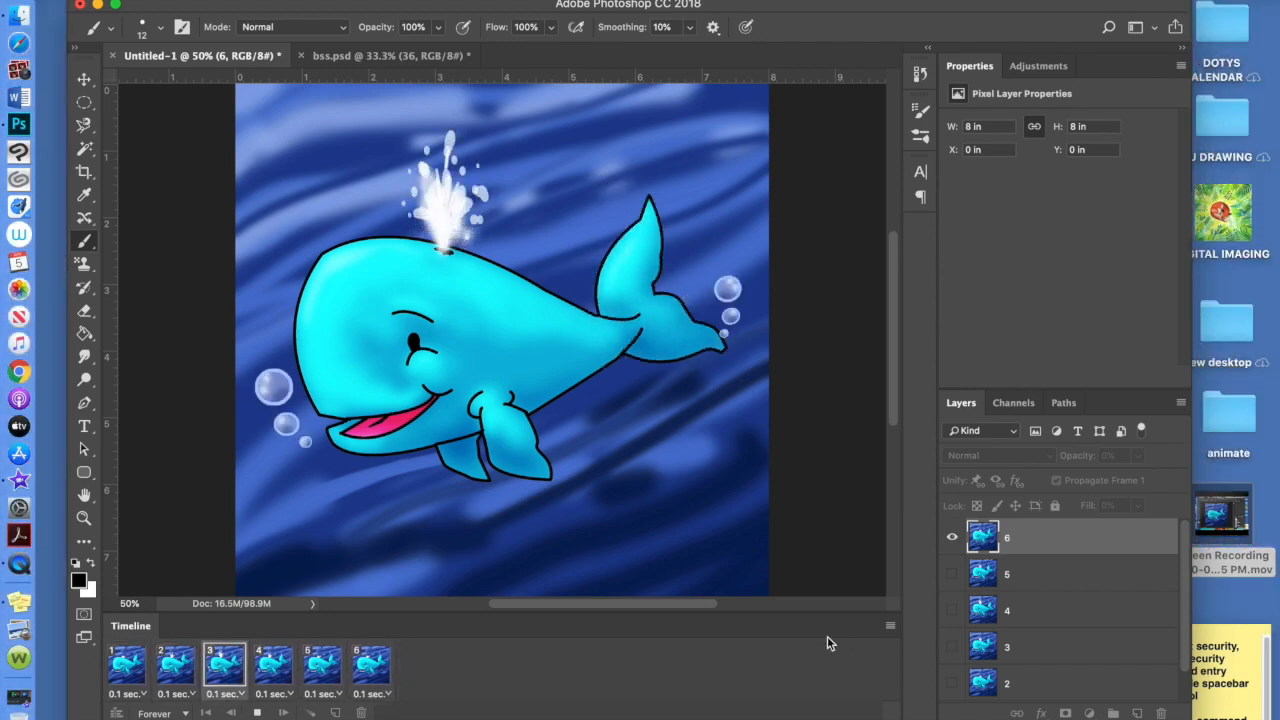
Set frames 1, 2 and 3 to a 0.2-second delay
{"action": "left_click", "coordinate": [127, 693]}
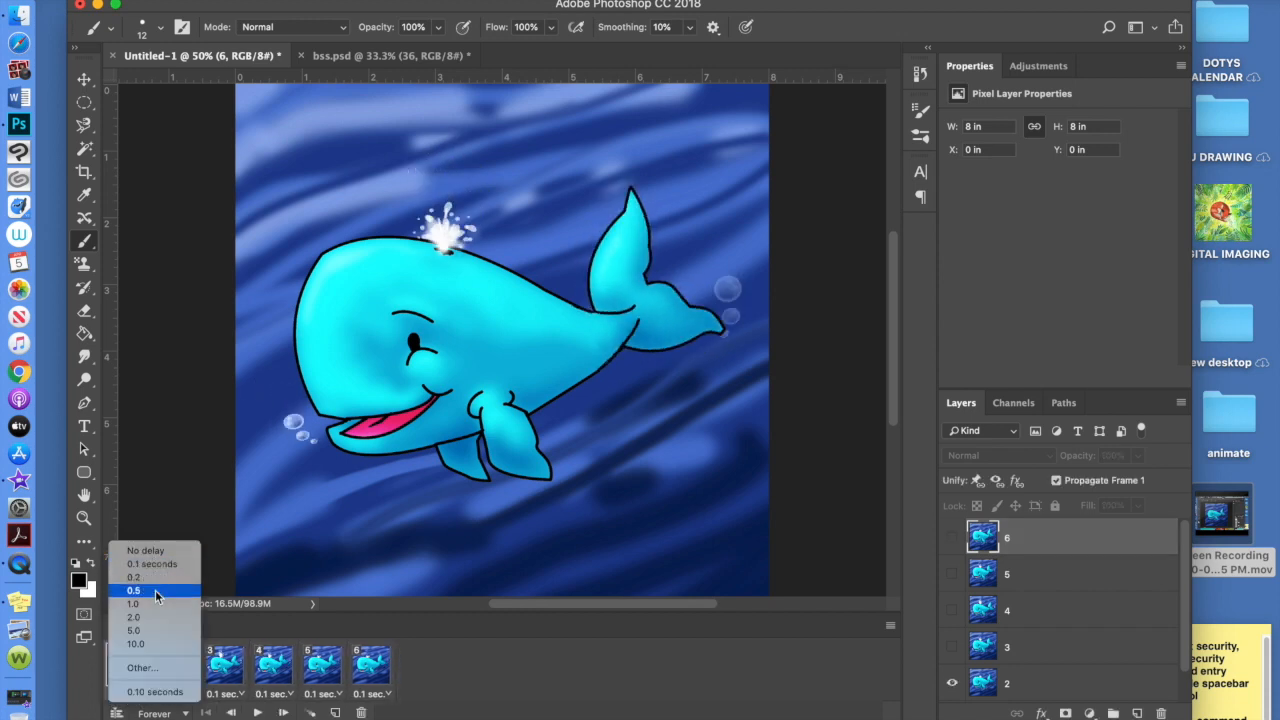
{"action": "left_click", "coordinate": [157, 593]}
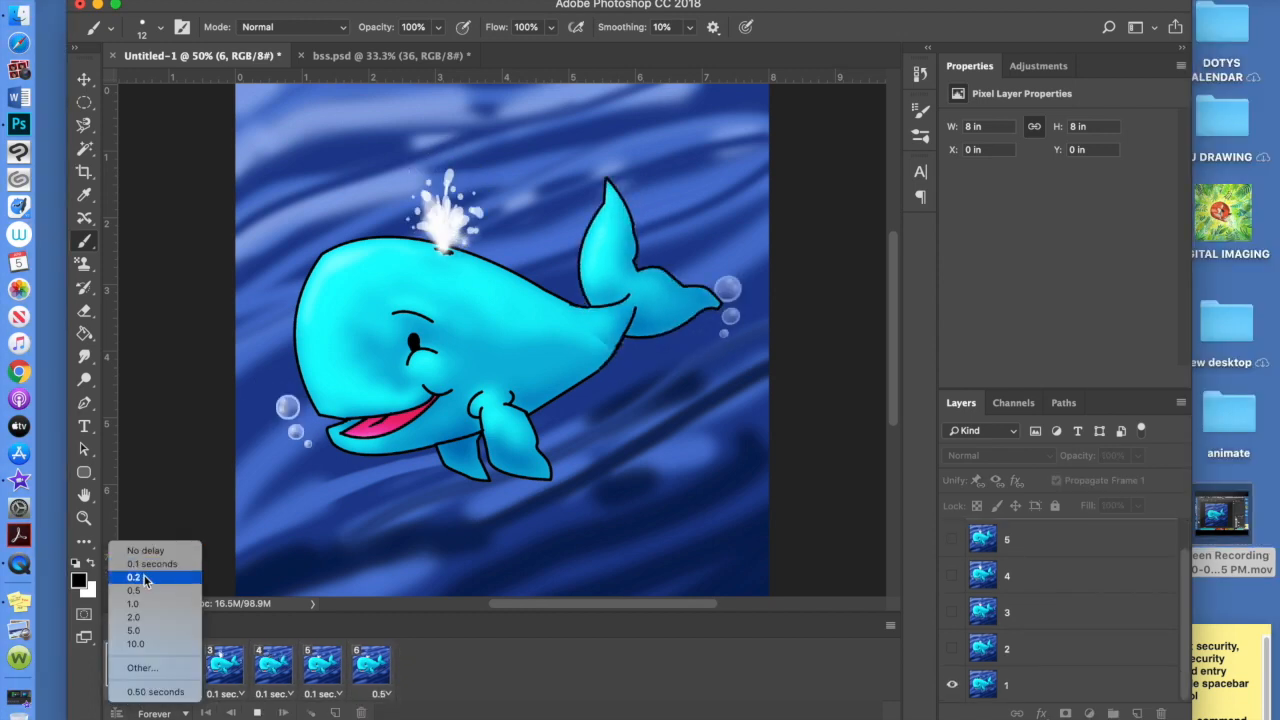
{"action": "left_click", "coordinate": [140, 578]}
{"action": "left_click", "coordinate": [188, 693]}
{"action": "left_click", "coordinate": [183, 578]}
{"action": "left_click", "coordinate": [236, 693]}
{"action": "left_click", "coordinate": [236, 577]}
{"action": "left_click", "coordinate": [238, 693]}
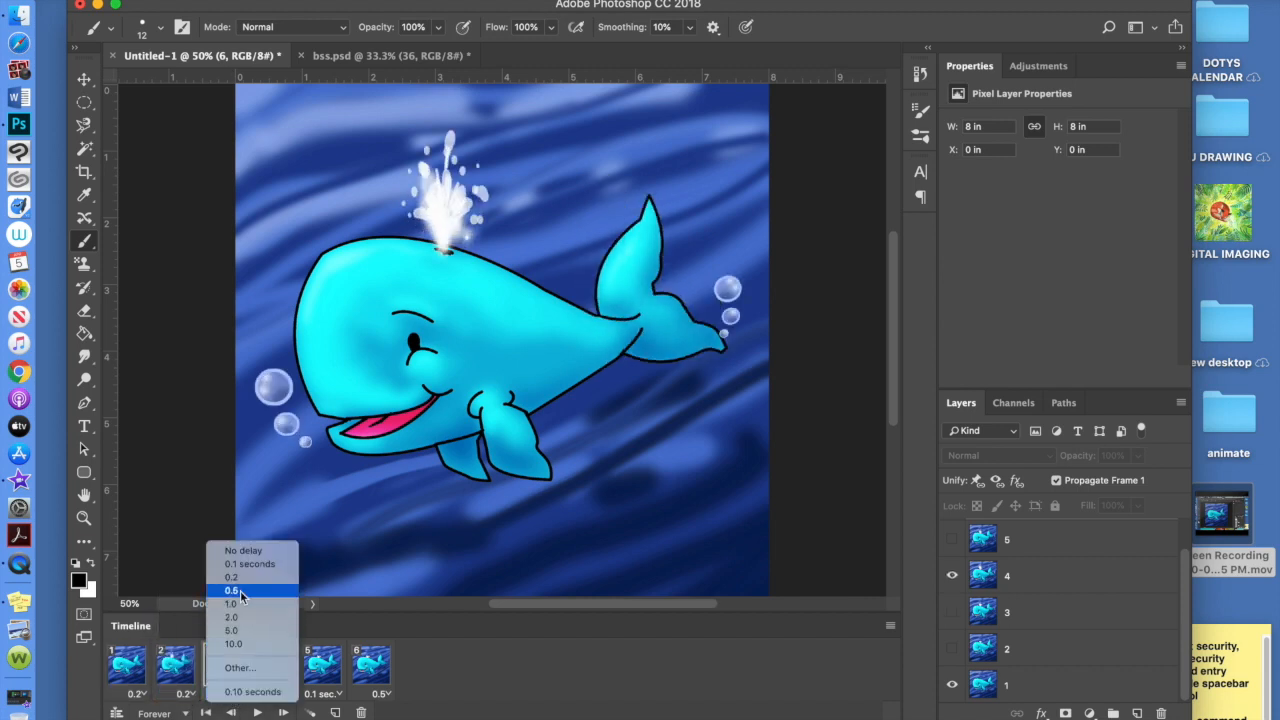
{"action": "left_click", "coordinate": [233, 578]}
Set frames 4, 5 and 6 to a 0.2-second delay and play the preview
{"action": "left_click", "coordinate": [283, 693]}
{"action": "left_click", "coordinate": [281, 578]}
{"action": "left_click", "coordinate": [335, 693]}
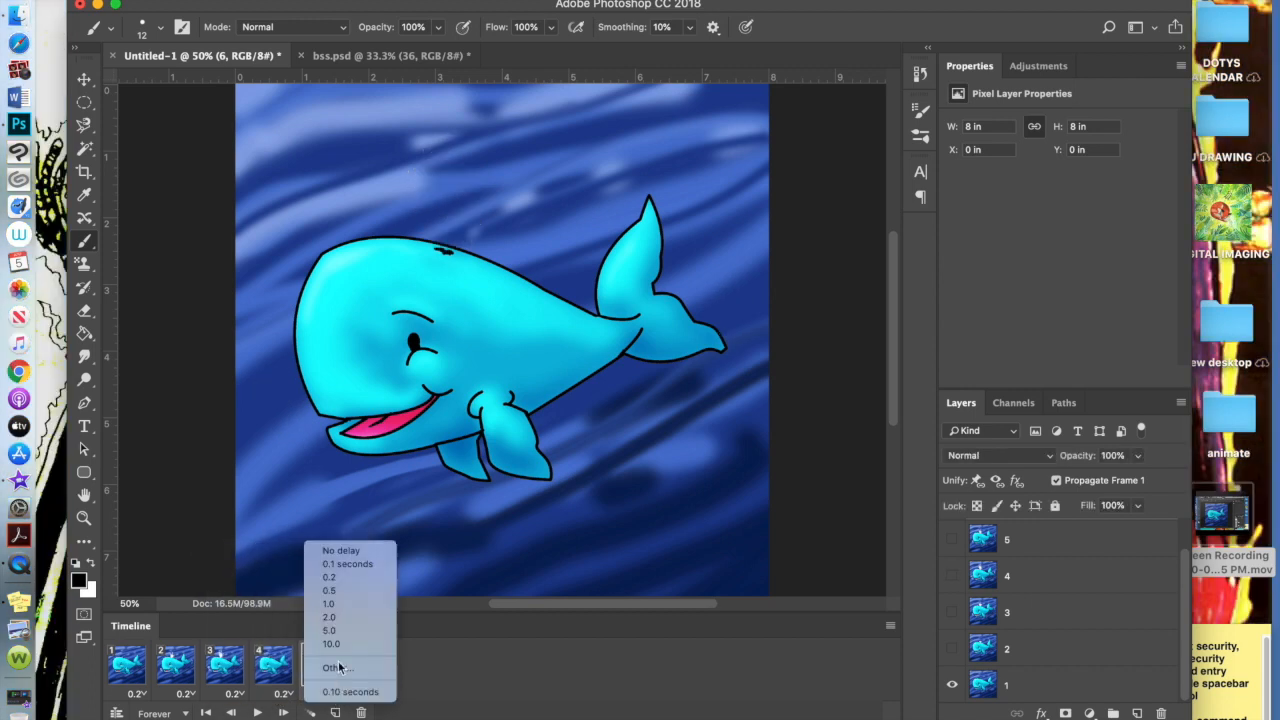
{"action": "left_click", "coordinate": [338, 578]}
{"action": "left_click", "coordinate": [383, 693]}
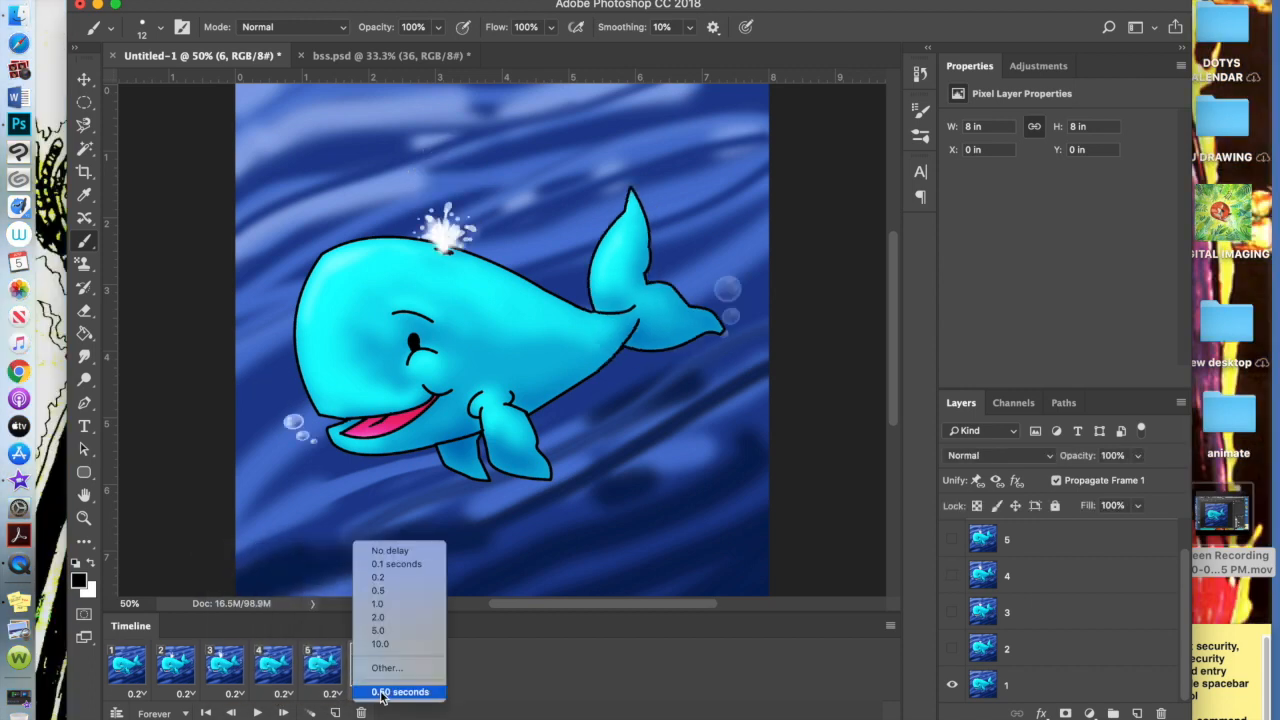
{"action": "left_click", "coordinate": [378, 579]}
{"action": "left_click", "coordinate": [257, 712]}
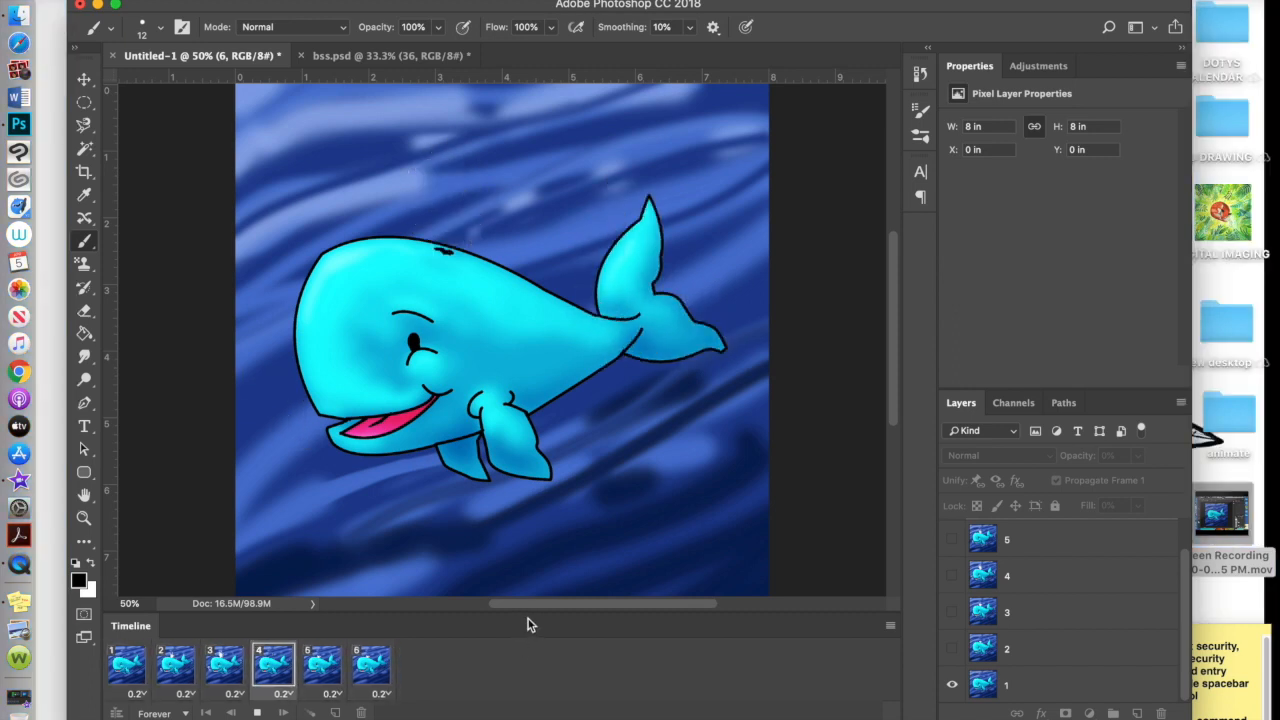
Stop the playback, select frame 1 and bring up the Tween settings adding 2 frames
{"action": "left_click", "coordinate": [256, 713]}
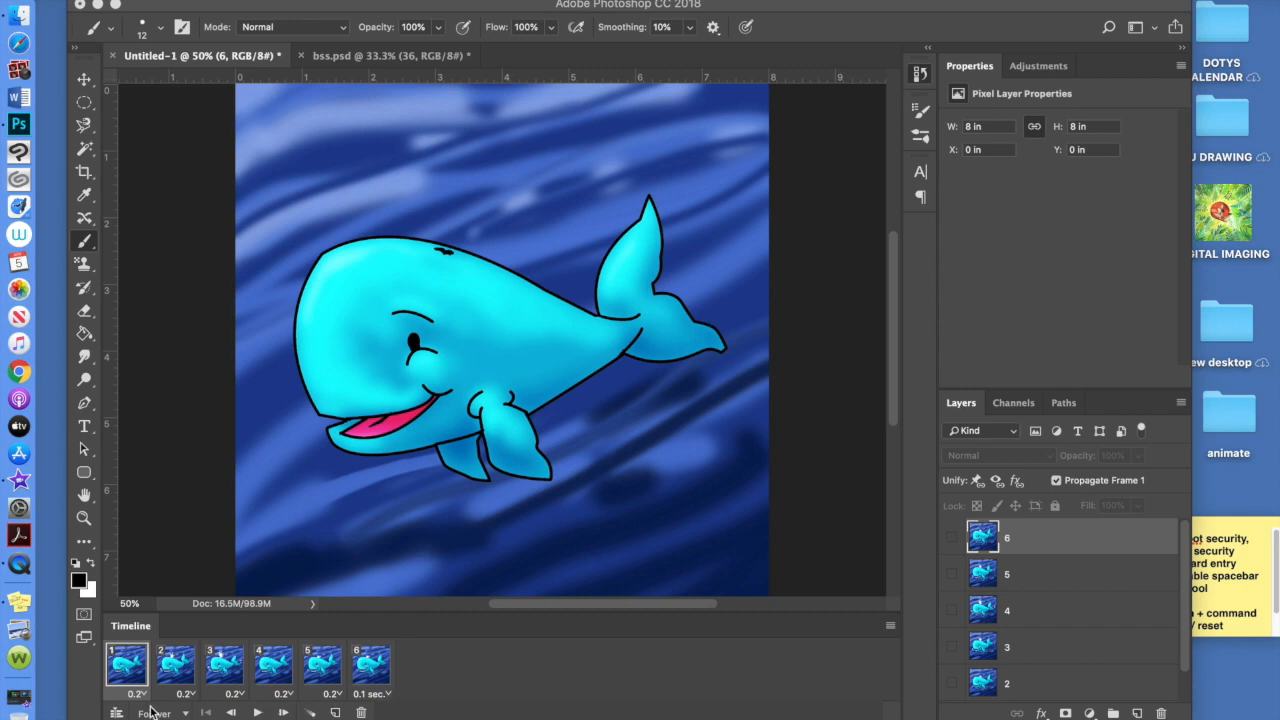
{"action": "left_click", "coordinate": [257, 712]}
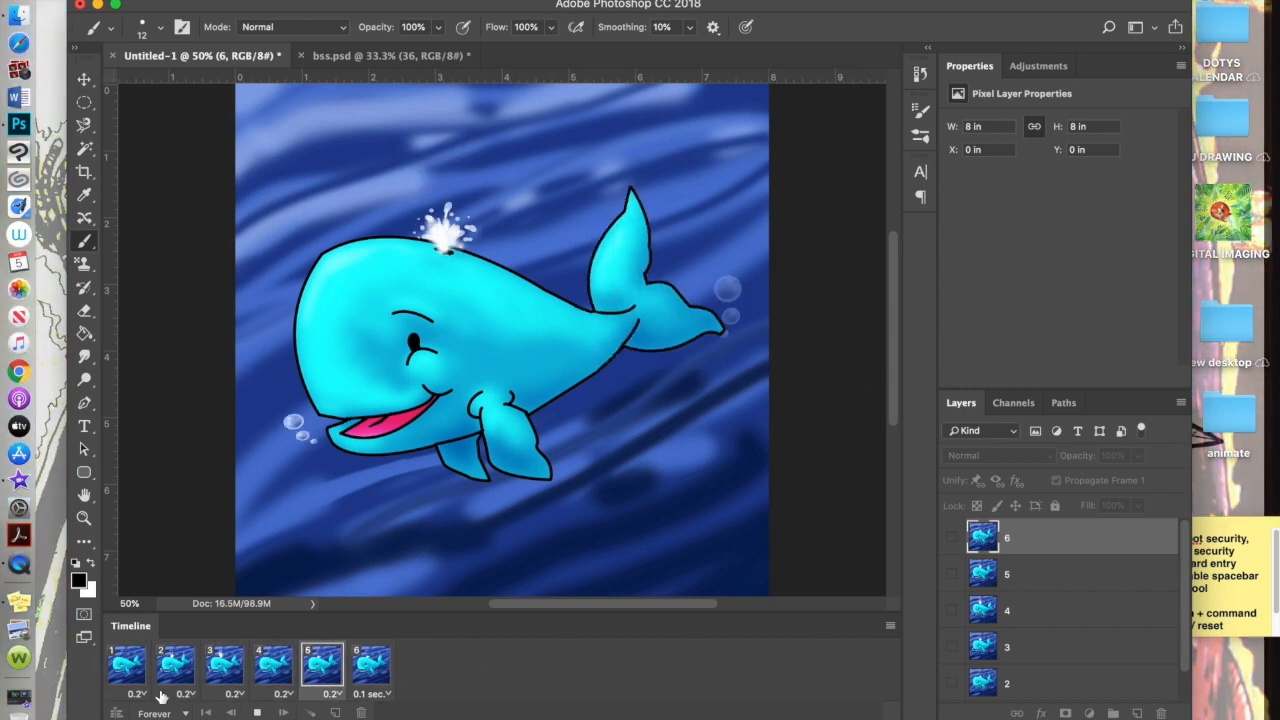
{"action": "left_click", "coordinate": [256, 712]}
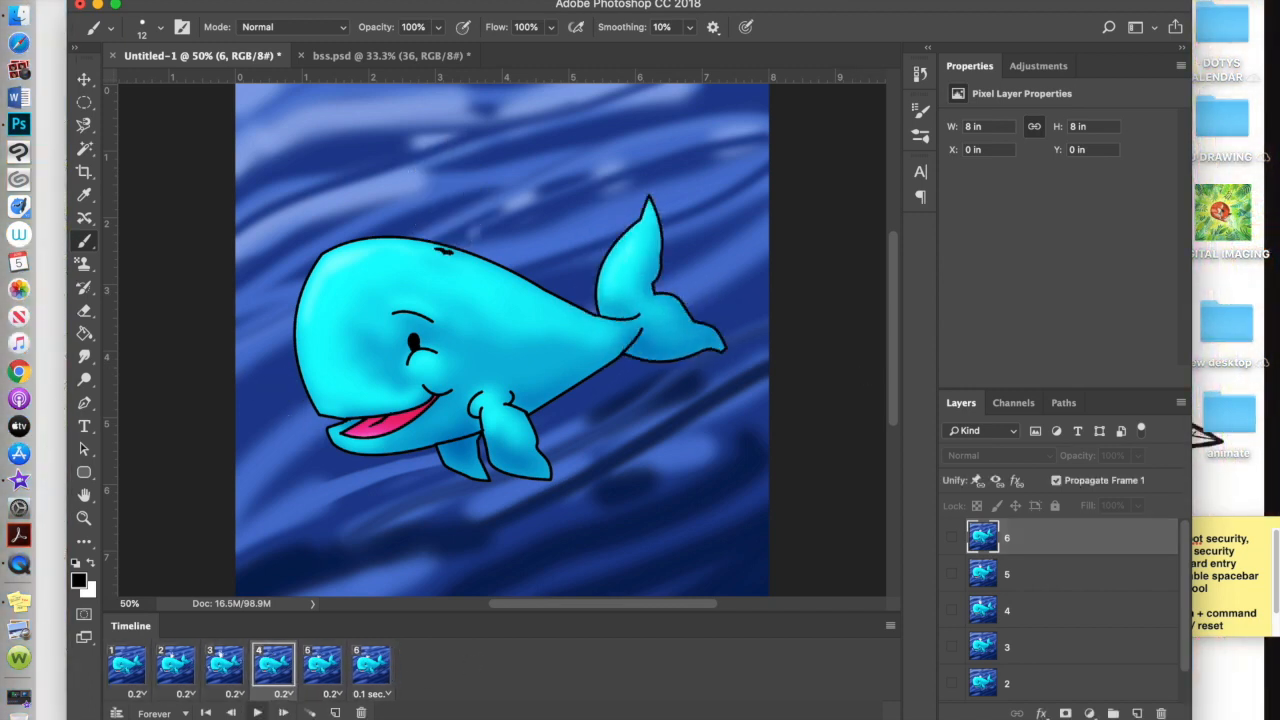
{"action": "left_click", "coordinate": [133, 680]}
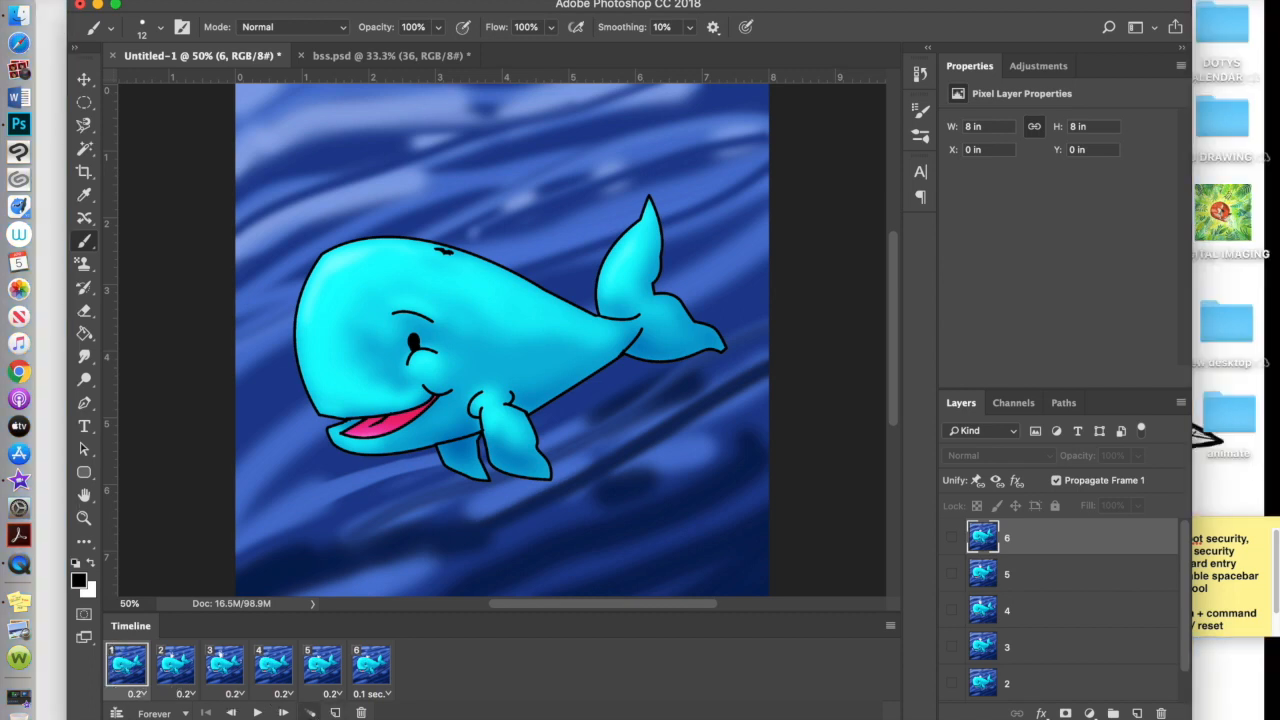
{"action": "left_click", "coordinate": [309, 712]}
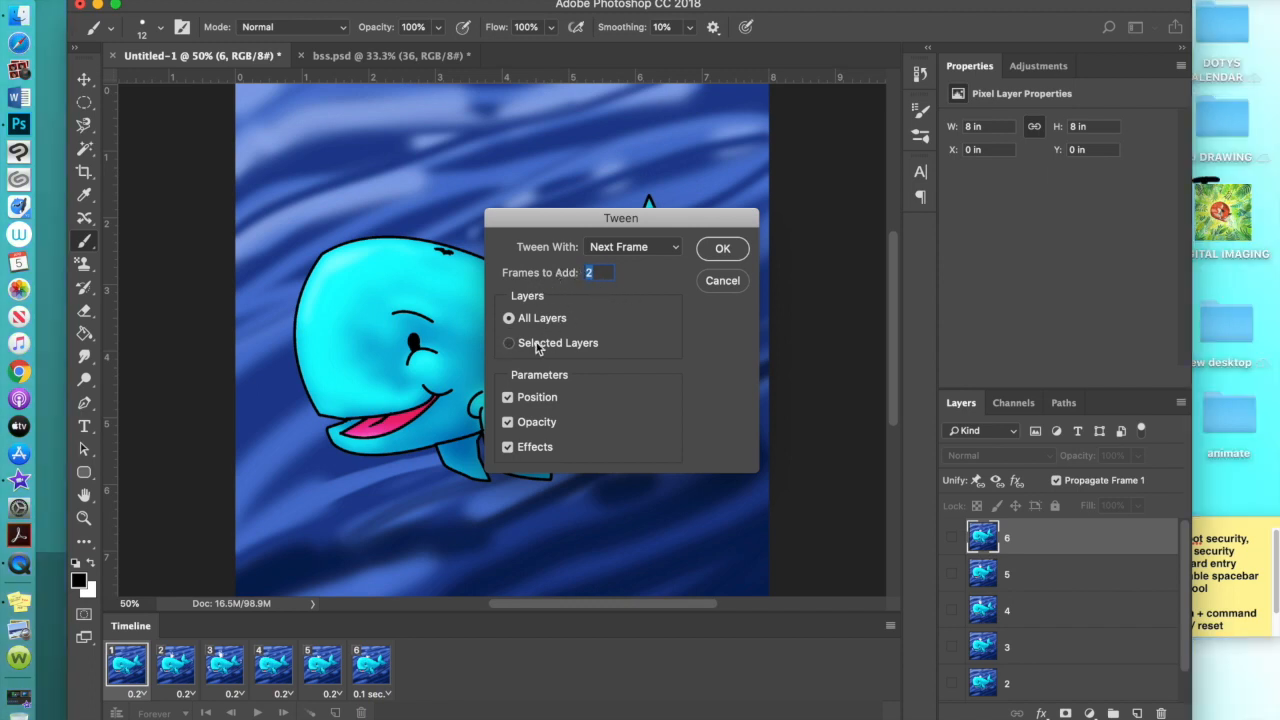
Tween 2 in-between frames after frames 1, 4 and 7, then play the 12-frame animation
{"action": "left_click", "coordinate": [722, 250]}
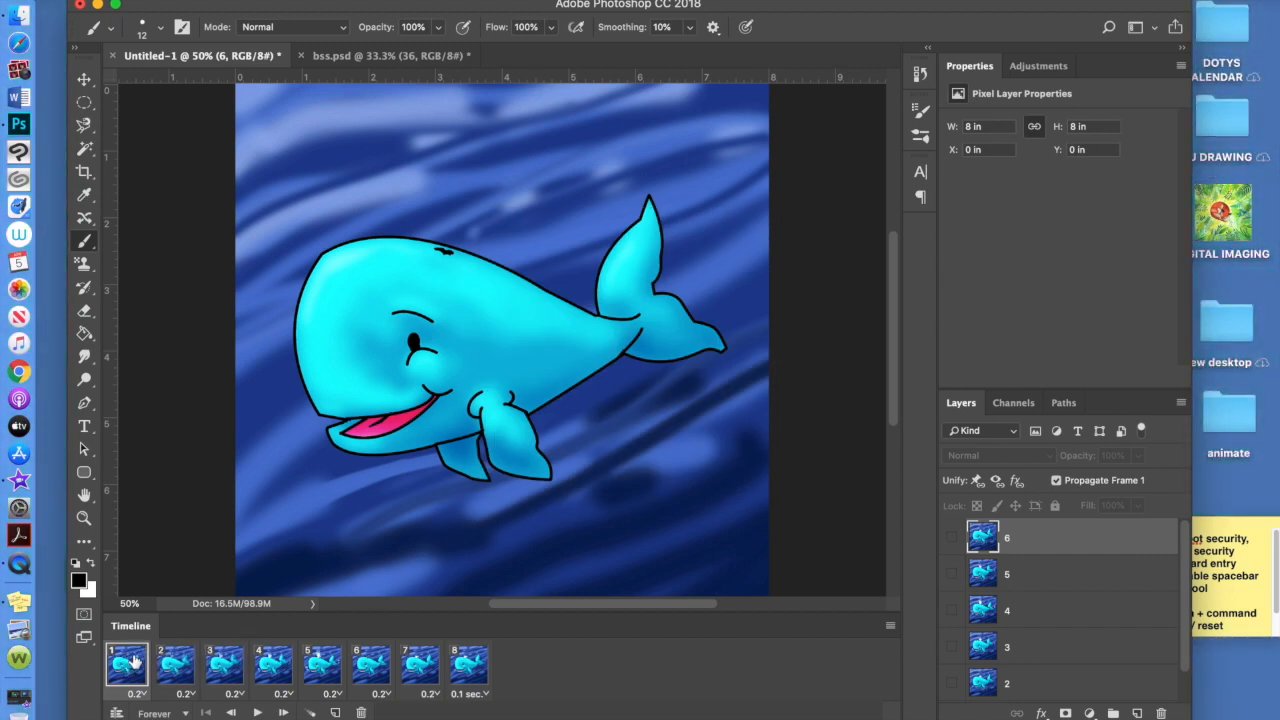
{"action": "left_click", "coordinate": [273, 664]}
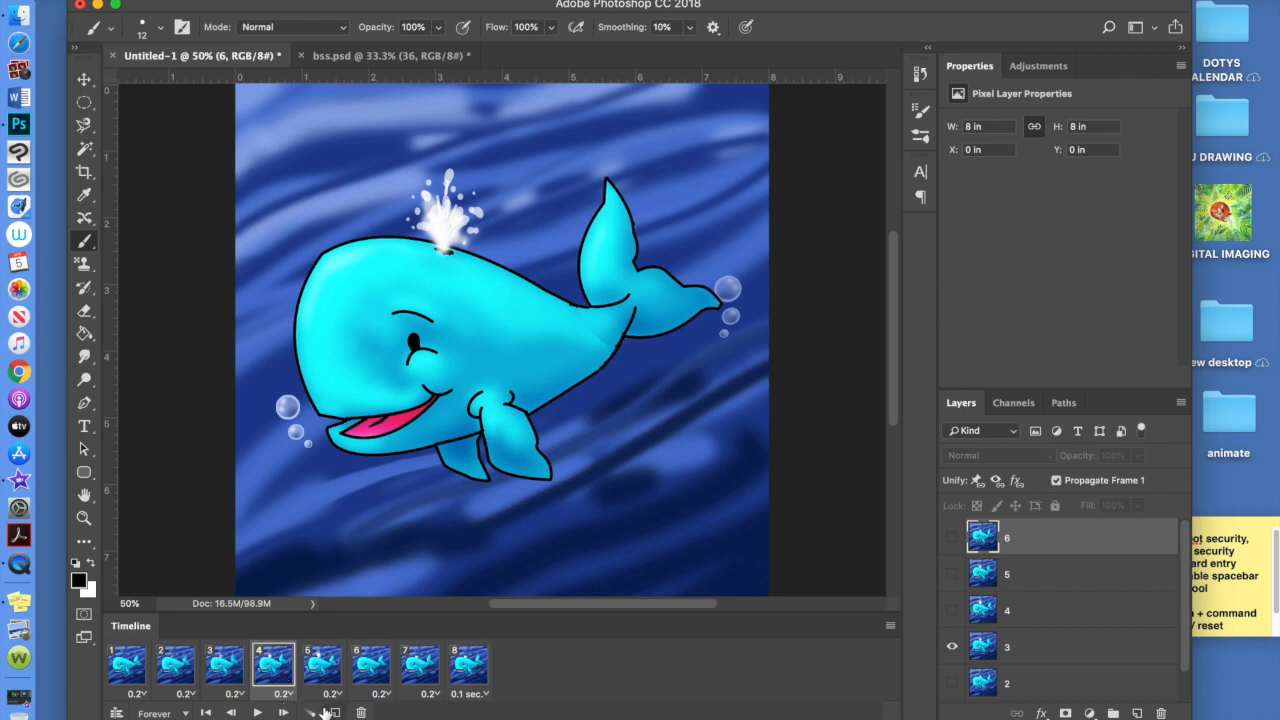
{"action": "left_click", "coordinate": [311, 712]}
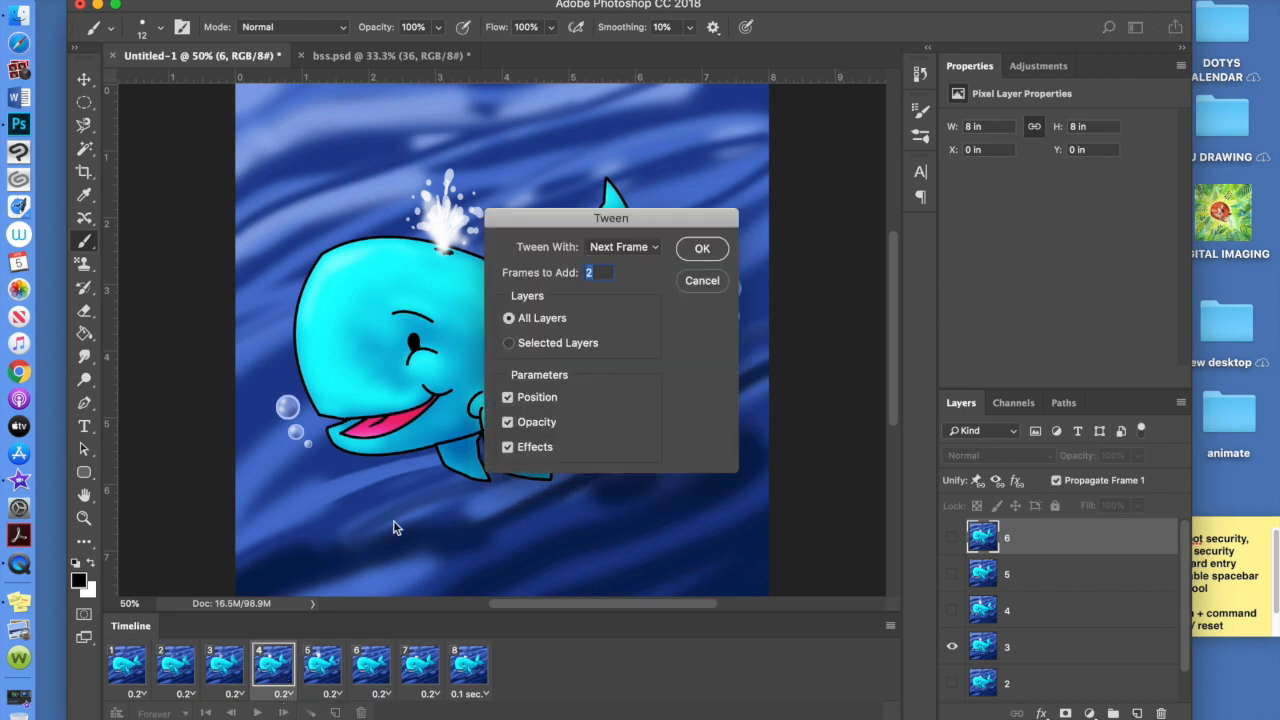
{"action": "left_click", "coordinate": [692, 257]}
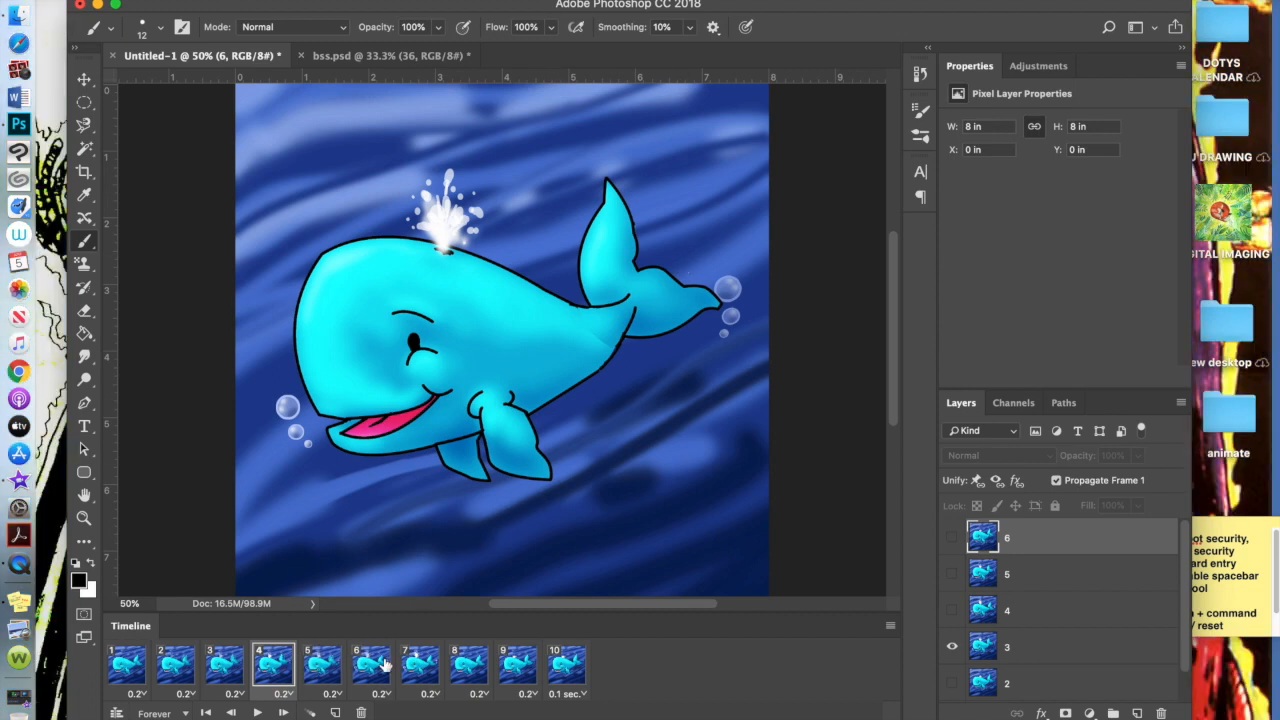
{"action": "left_click", "coordinate": [423, 666]}
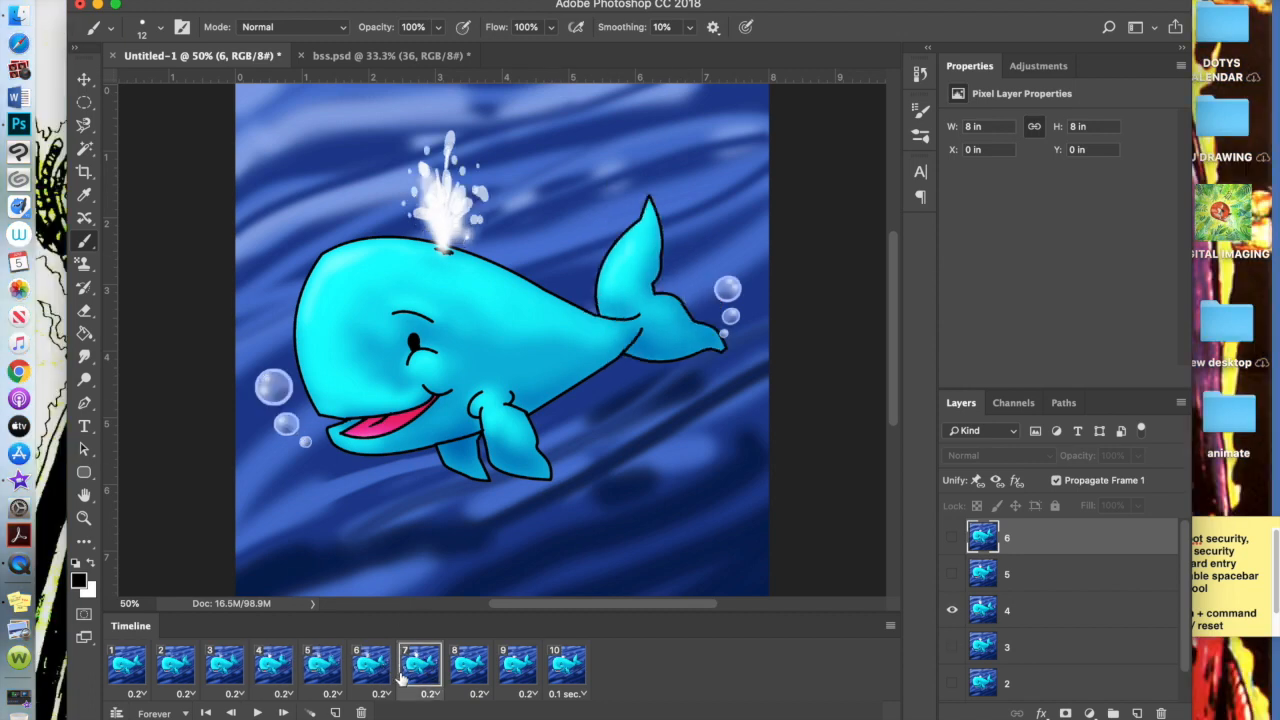
{"action": "left_click", "coordinate": [311, 712]}
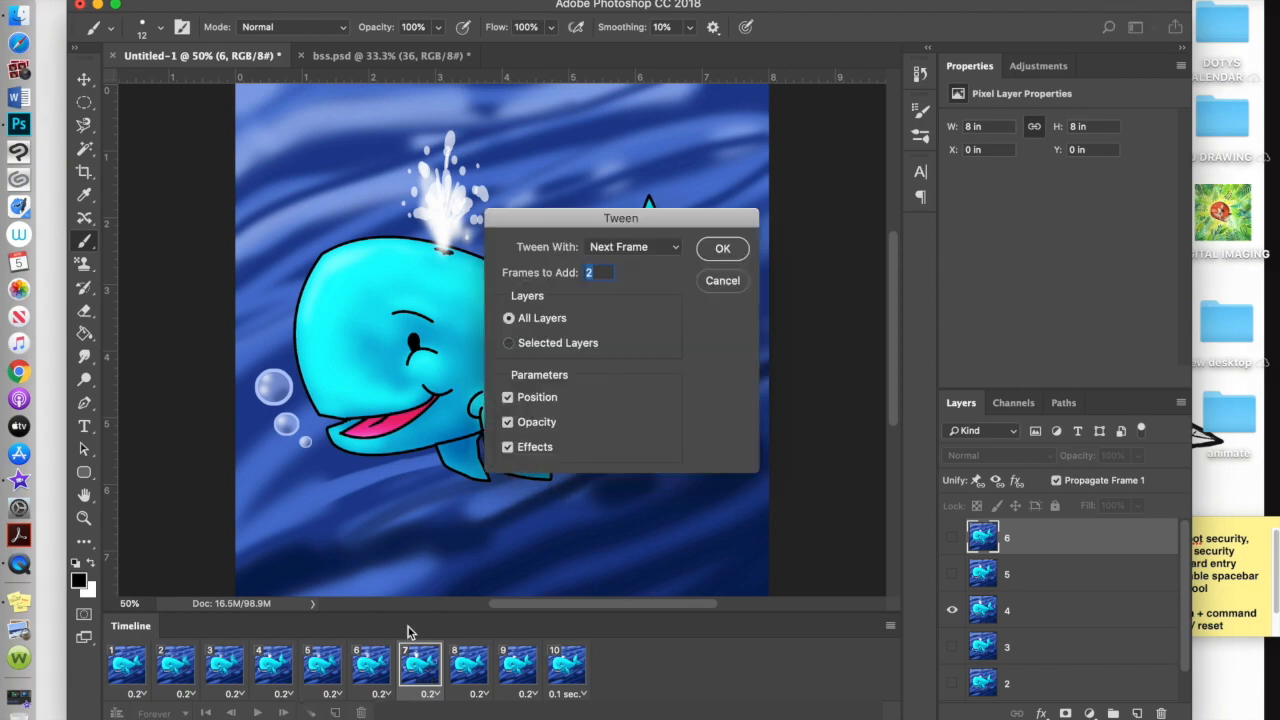
{"action": "left_click", "coordinate": [724, 249]}
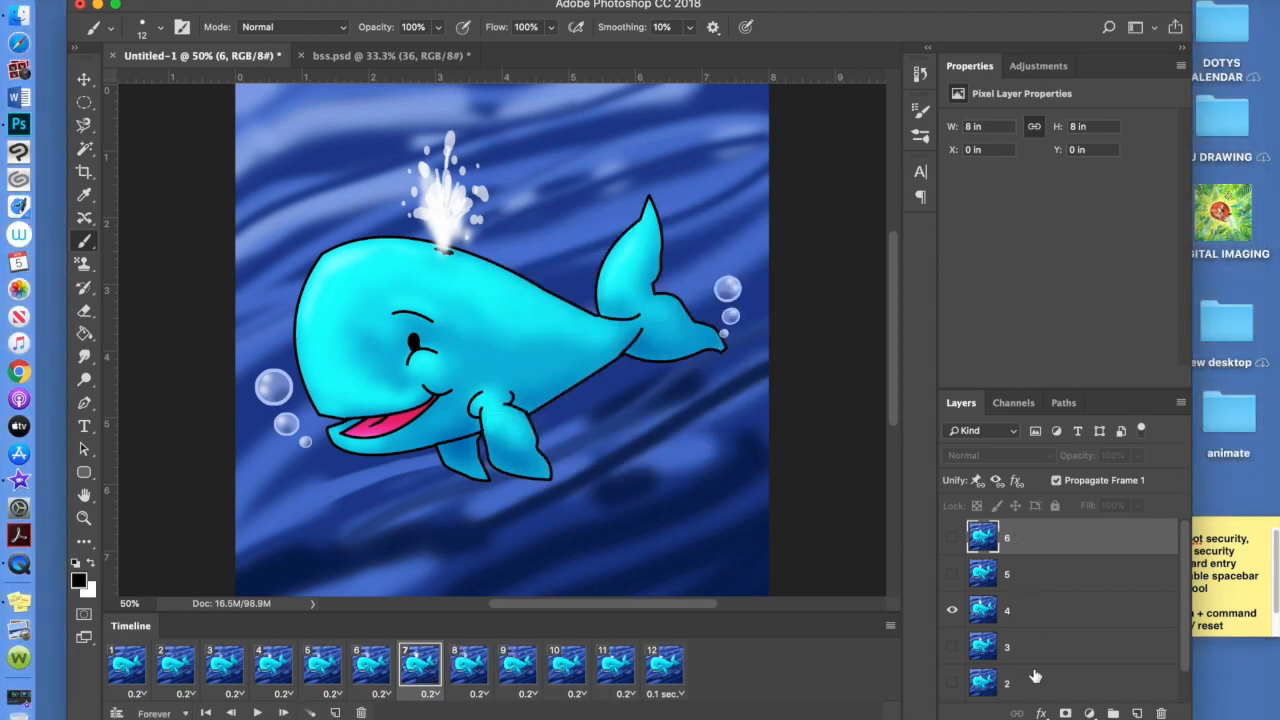
{"action": "left_click", "coordinate": [206, 712]}
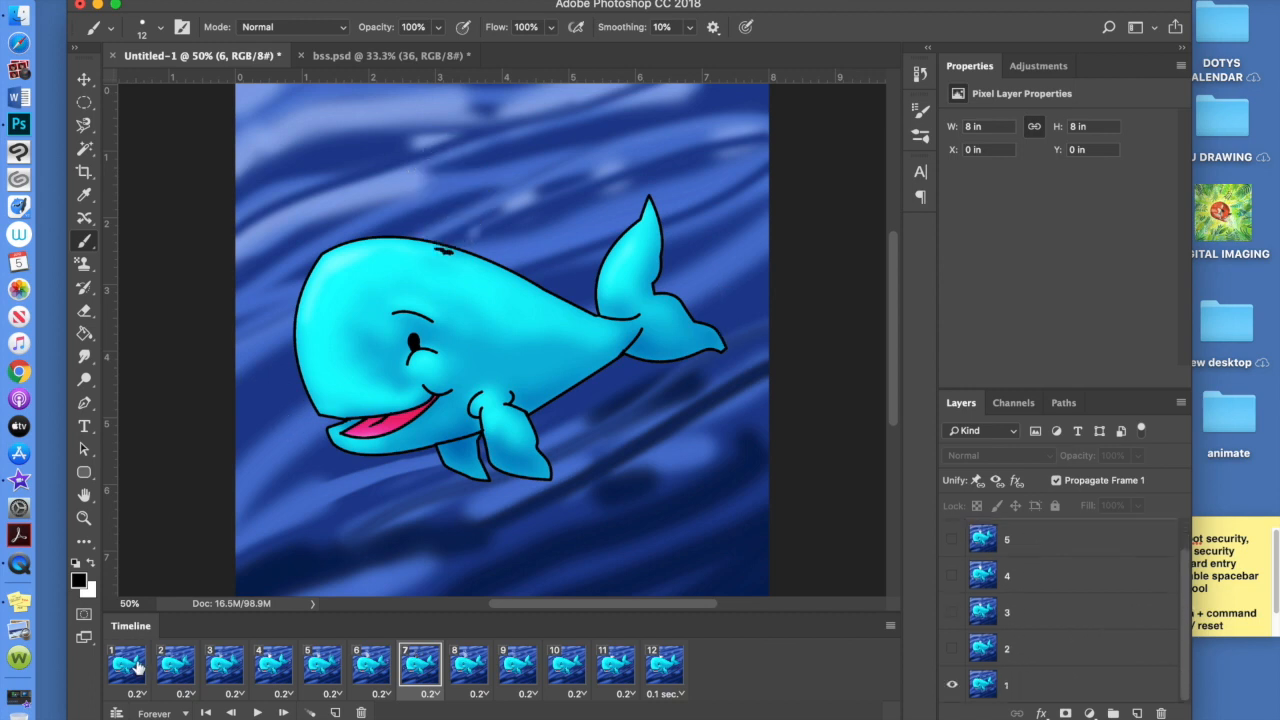
{"action": "left_click", "coordinate": [257, 712]}
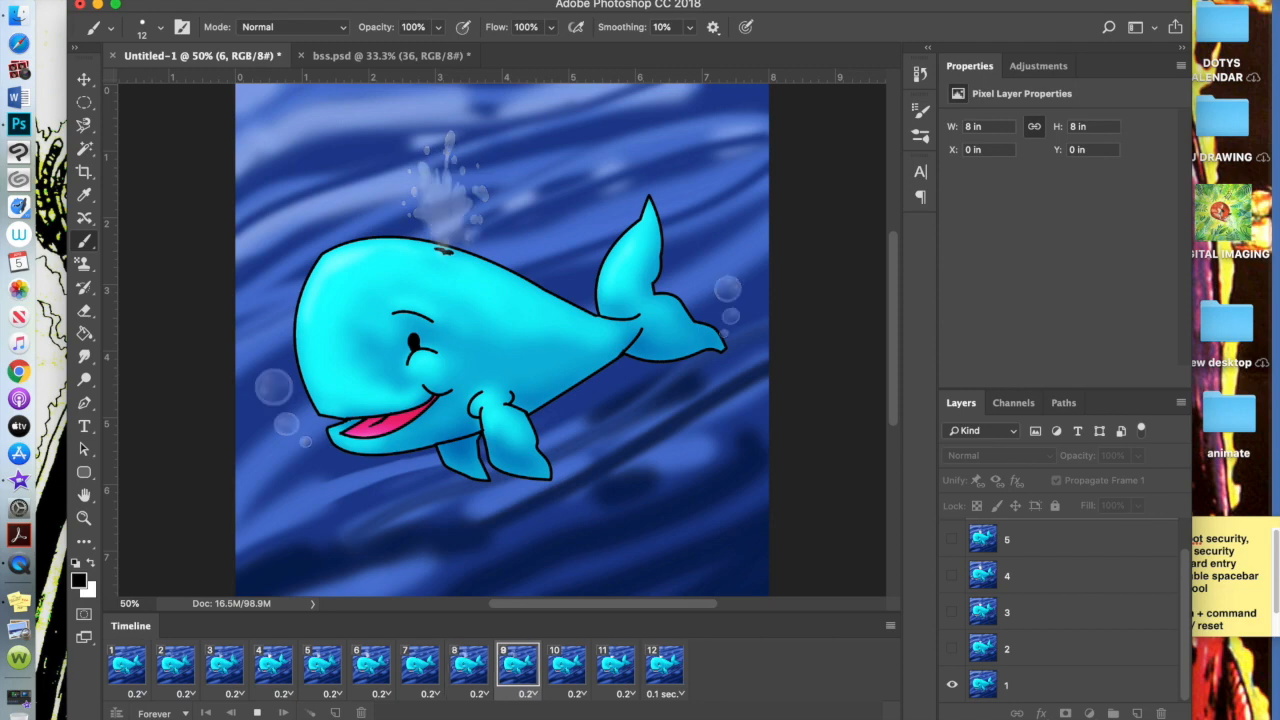
Revert via the History panel to the second Set Frame Delay state and replay the six frames
{"action": "left_click", "coordinate": [560, 8]}
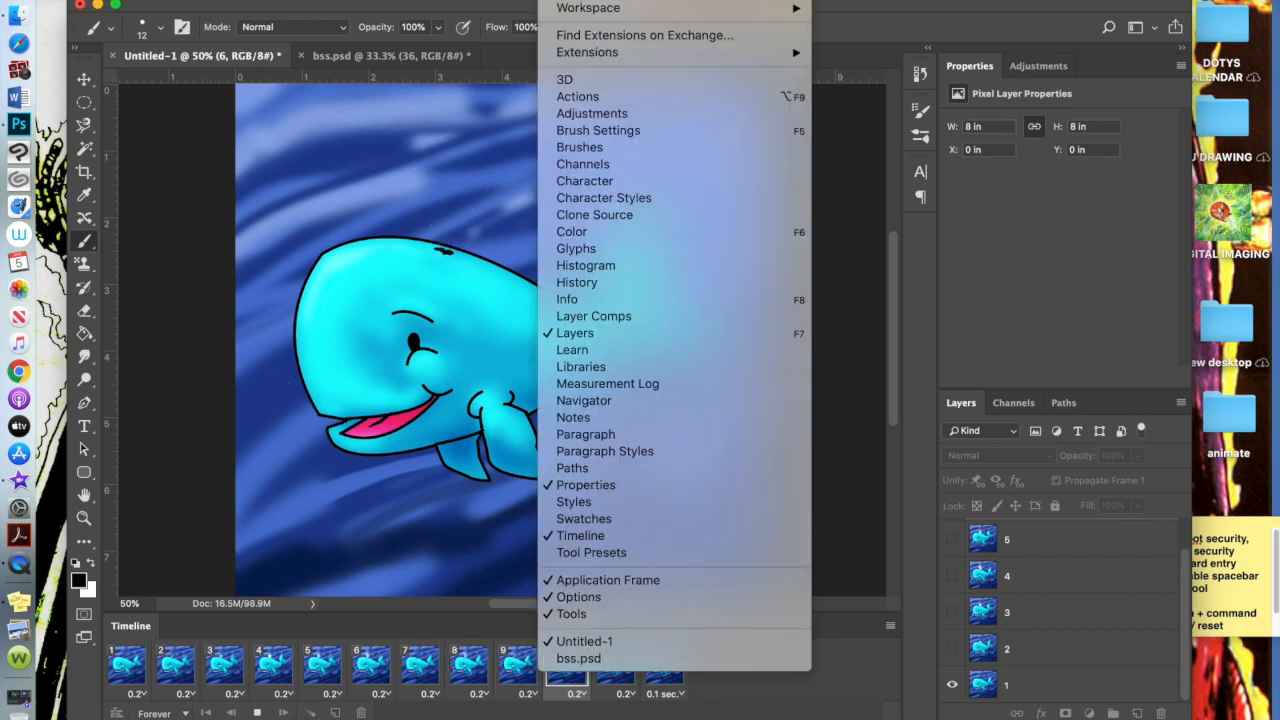
{"action": "left_click", "coordinate": [600, 283]}
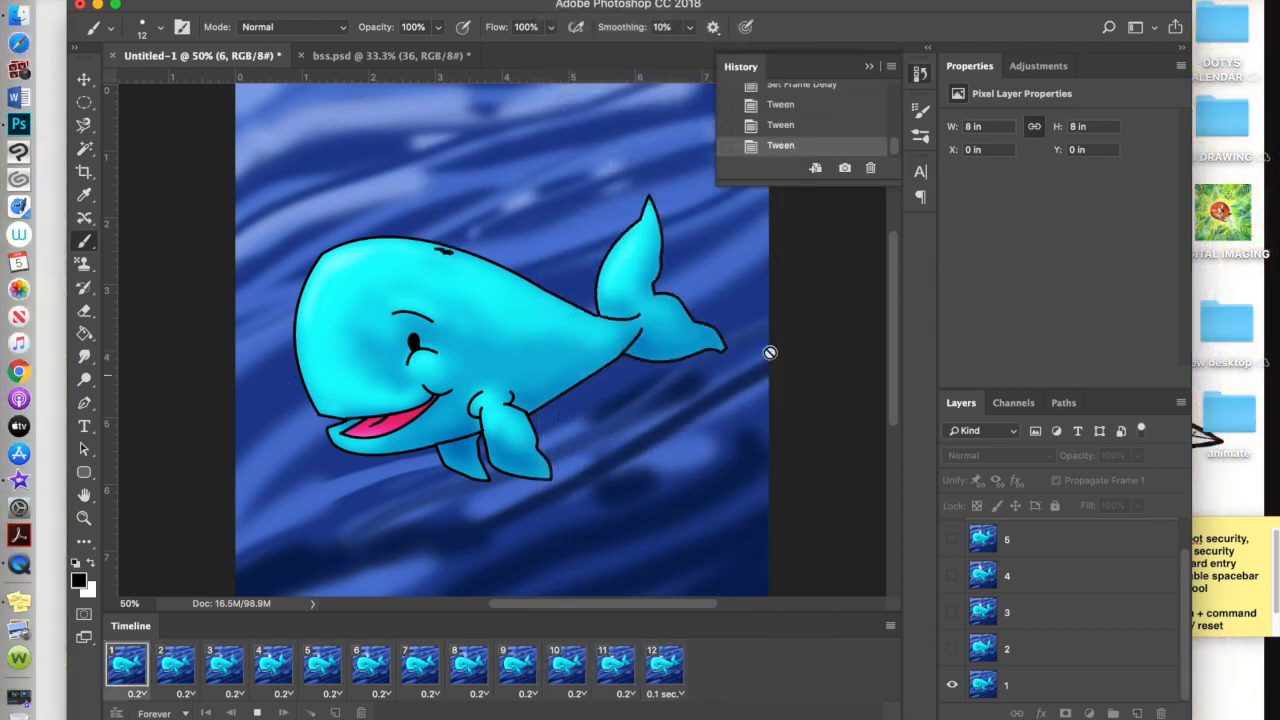
{"action": "scroll", "coordinate": [897, 150], "scroll_direction": "up", "scroll_amount": 1}
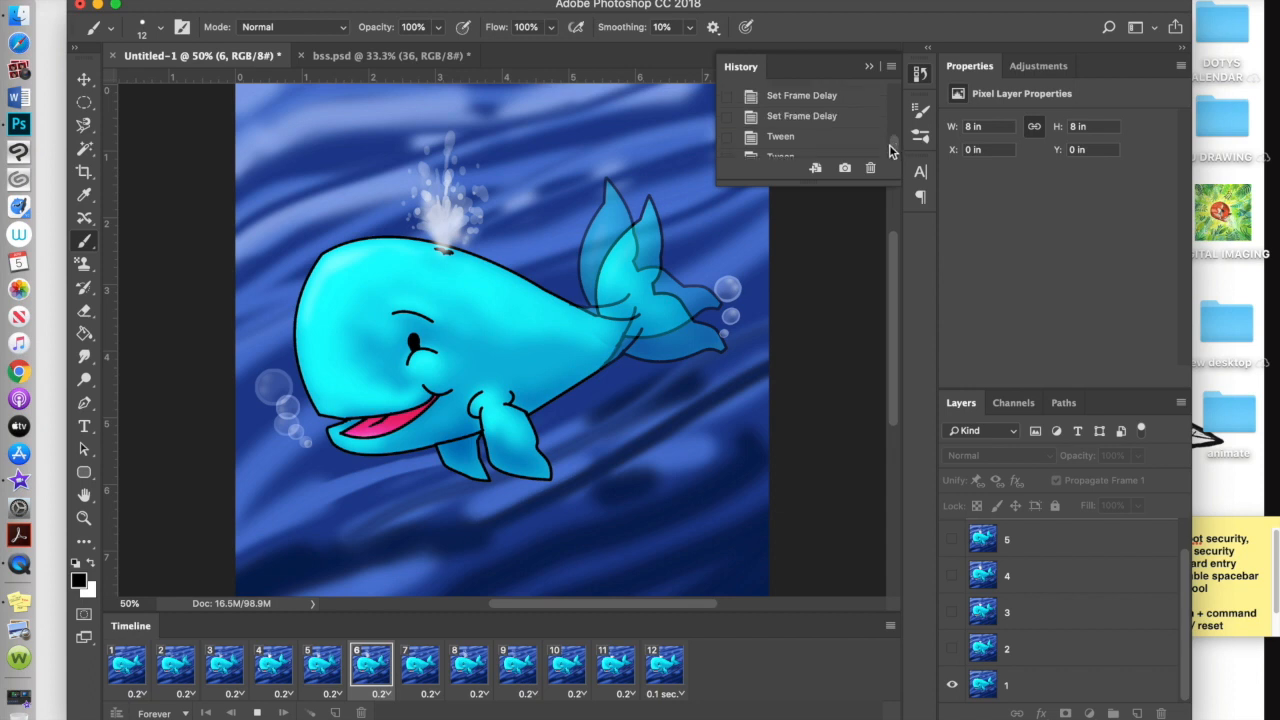
{"action": "left_click", "coordinate": [802, 117]}
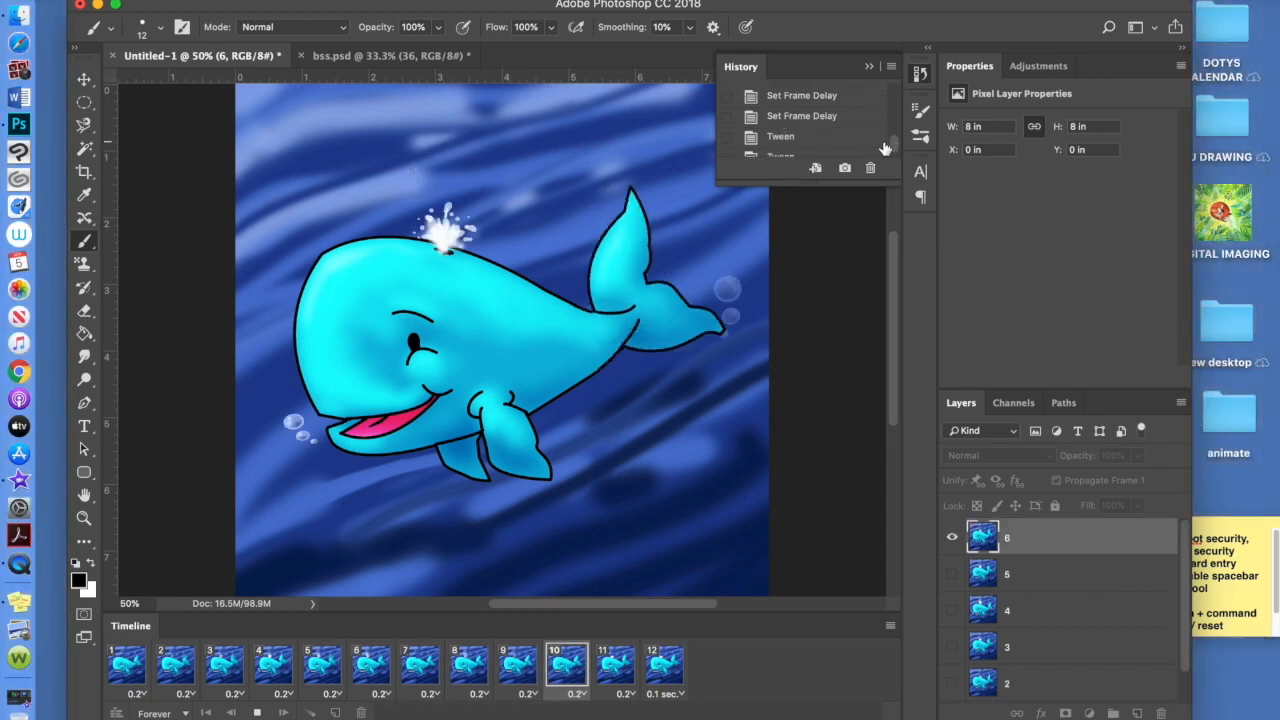
{"action": "left_click", "coordinate": [870, 67]}
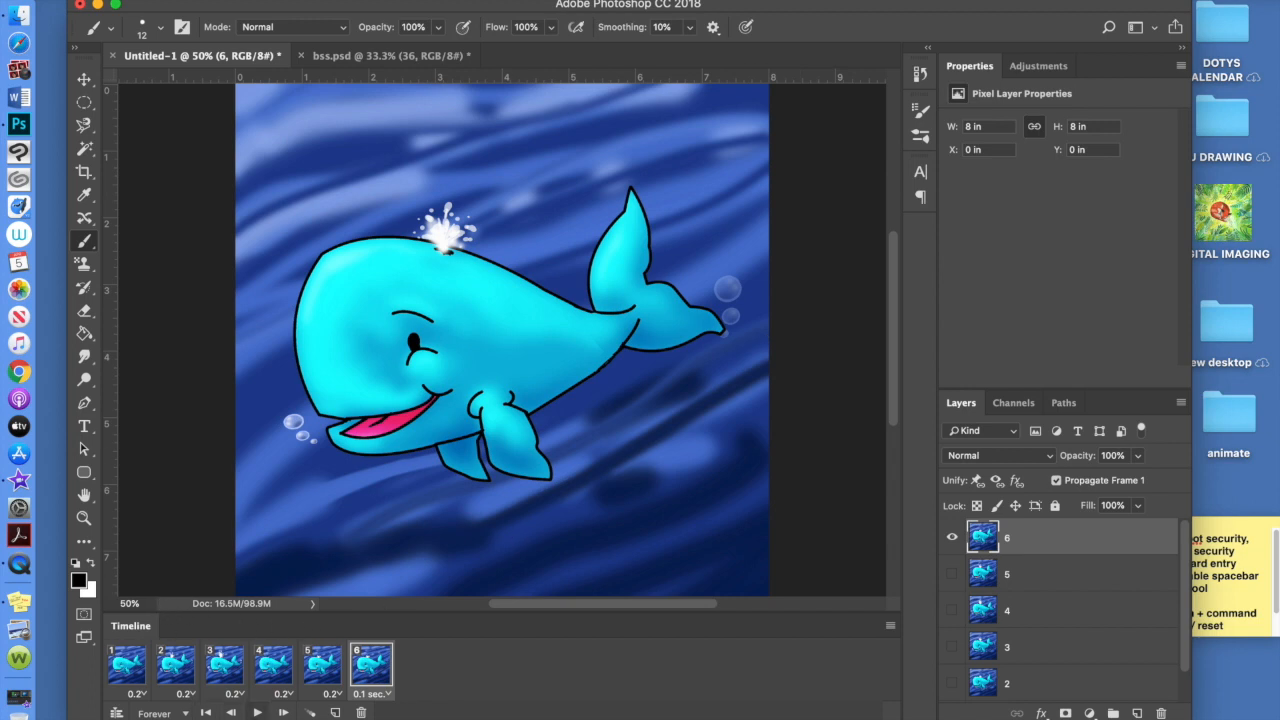
{"action": "left_click", "coordinate": [257, 712]}
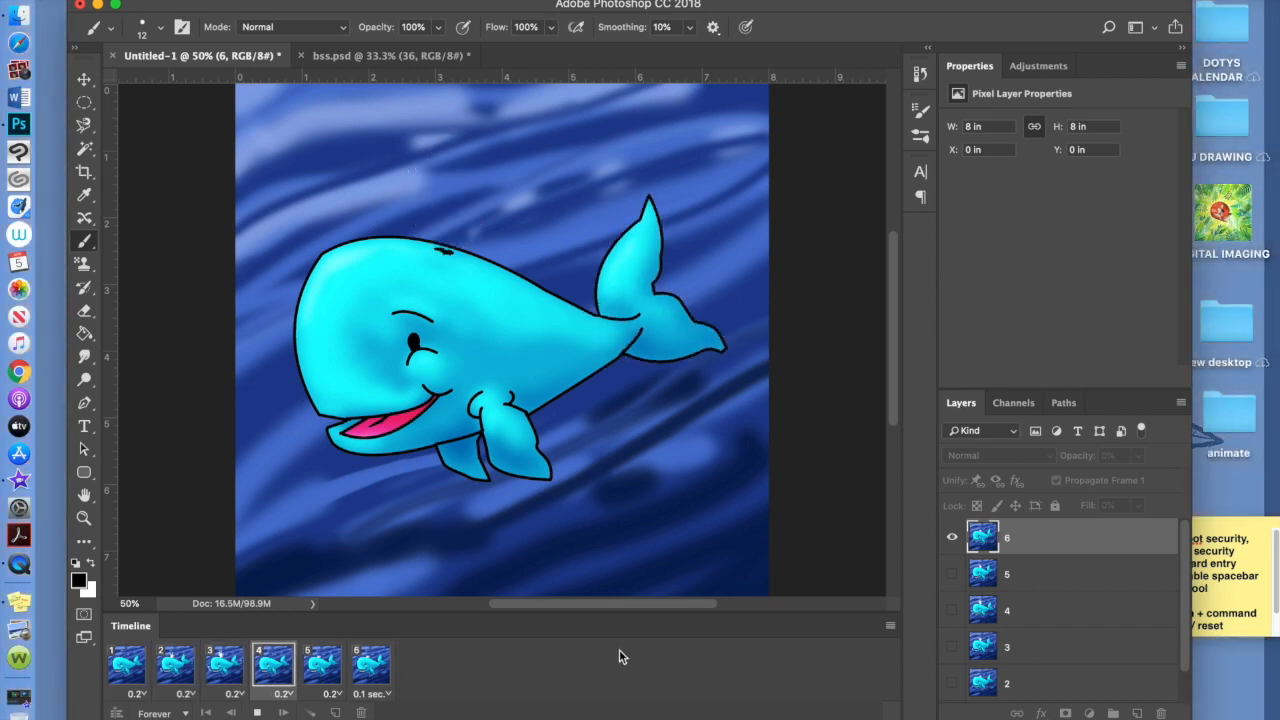
Stop the whale animation playback
{"action": "left_click", "coordinate": [256, 712]}
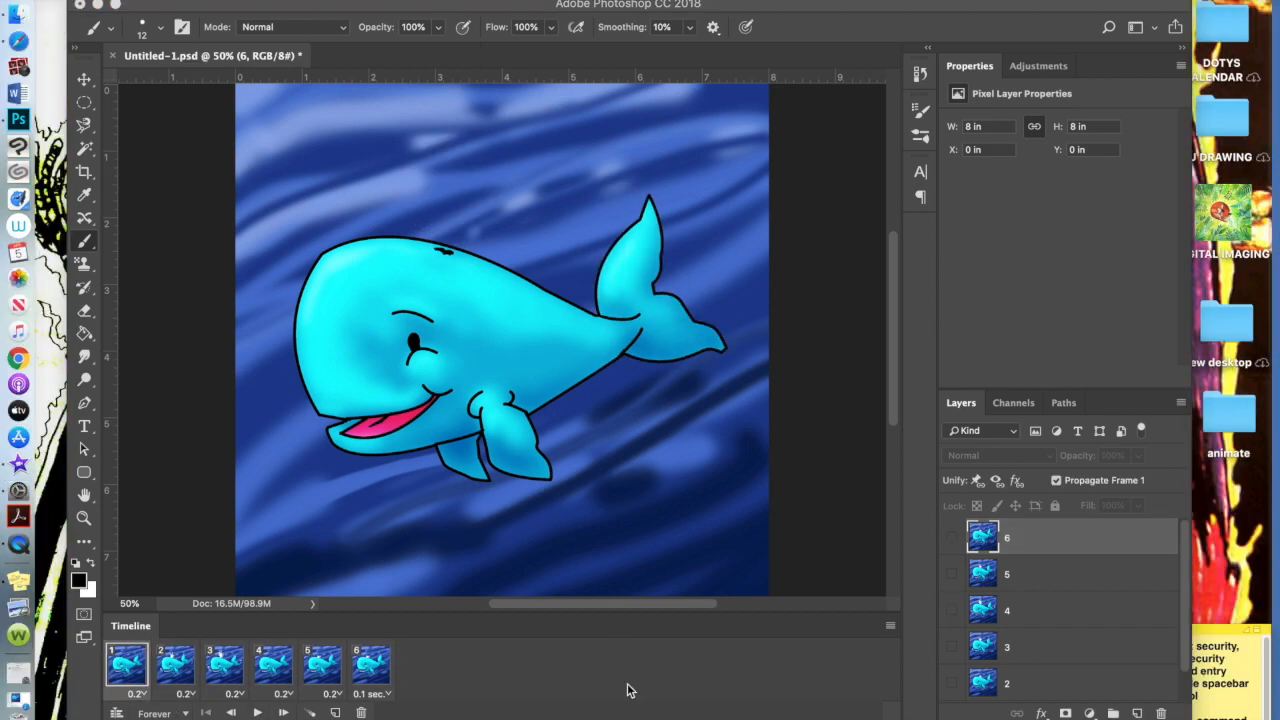
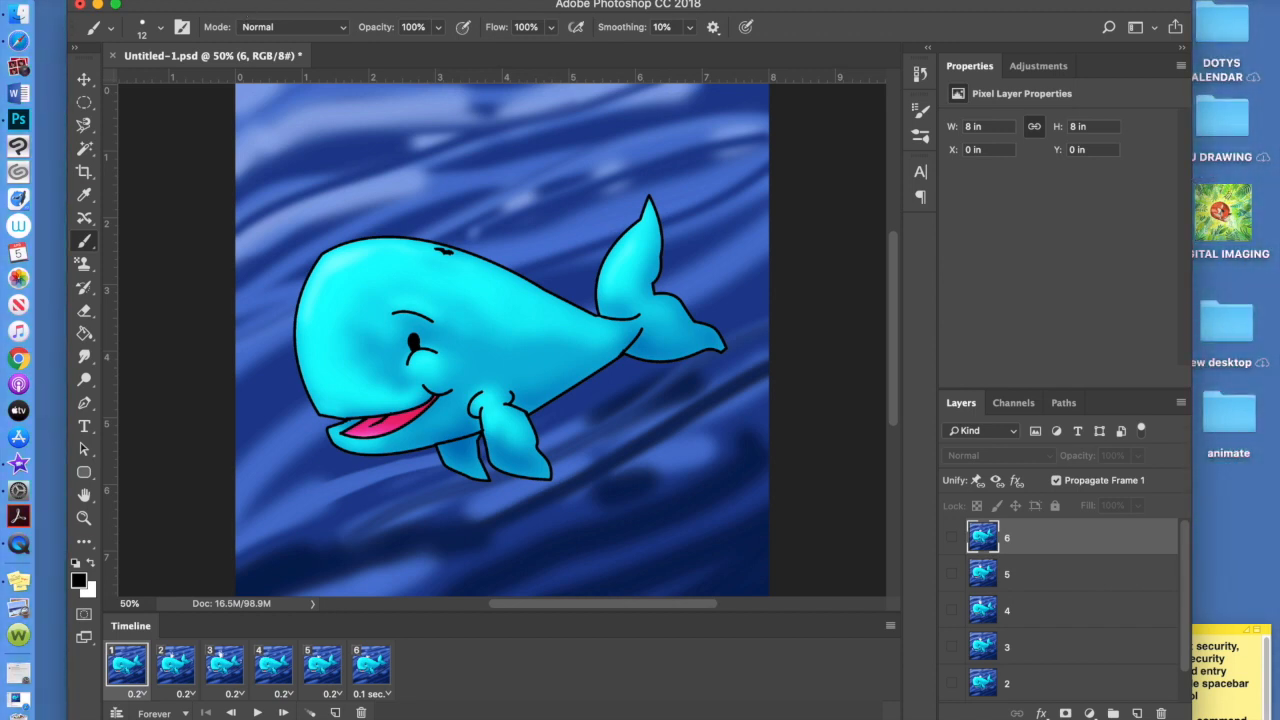
Open Save for Web (Legacy) from the File > Export menu for the whale animation
{"action": "left_click", "coordinate": [160, 0]}
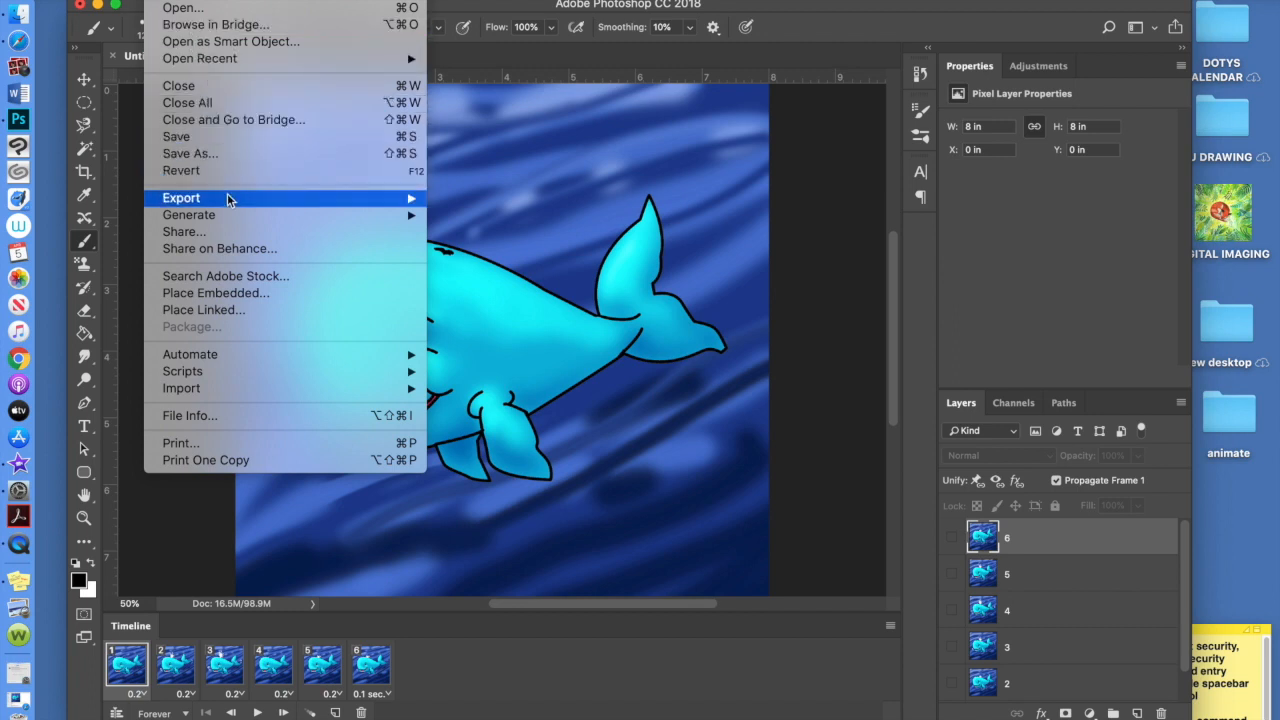
{"action": "mouse_move", "coordinate": [228, 200]}
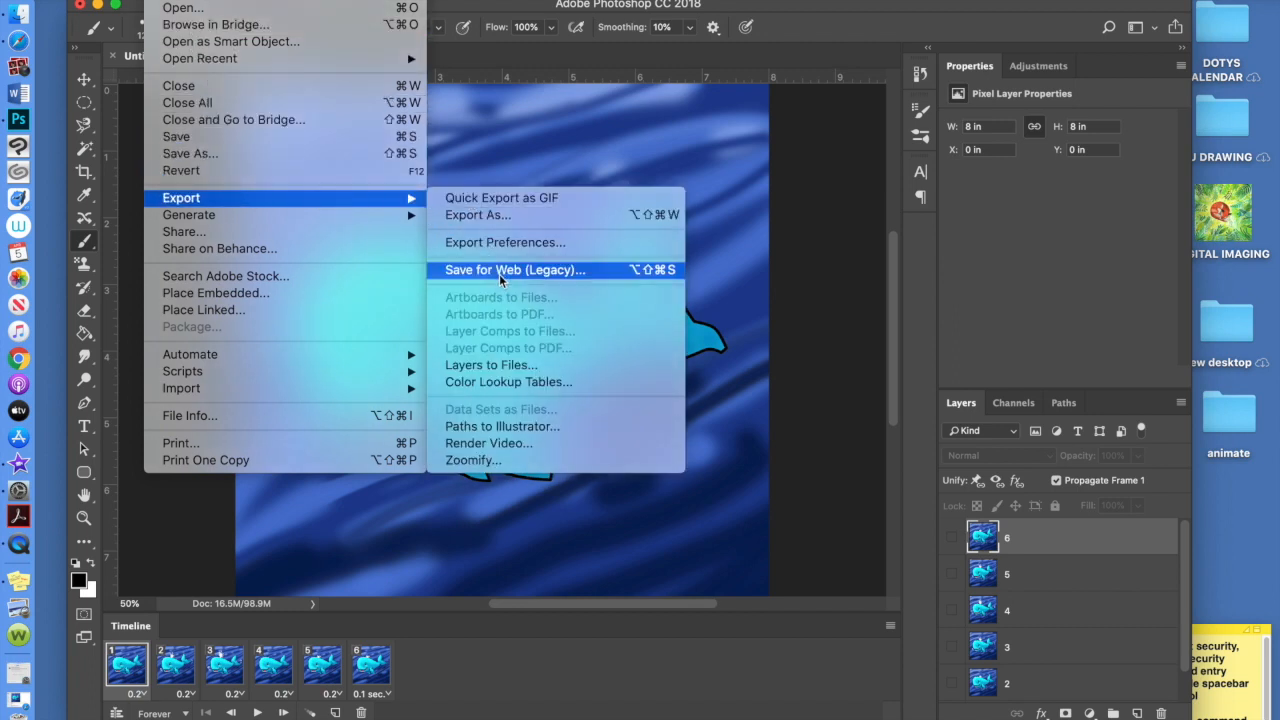
{"action": "left_click", "coordinate": [590, 276]}
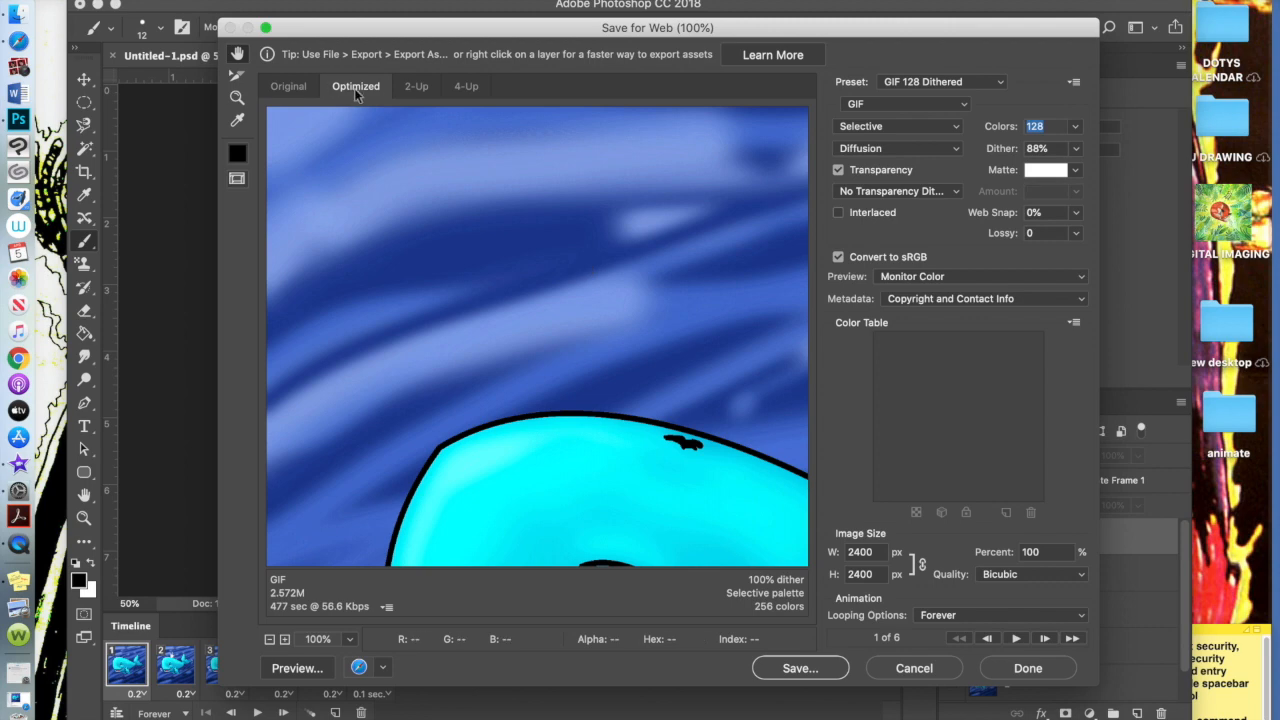
Keep the GIF 128 Dithered preset, raise Colors to 256, and set width to 500 px
{"action": "left_click", "coordinate": [996, 82]}
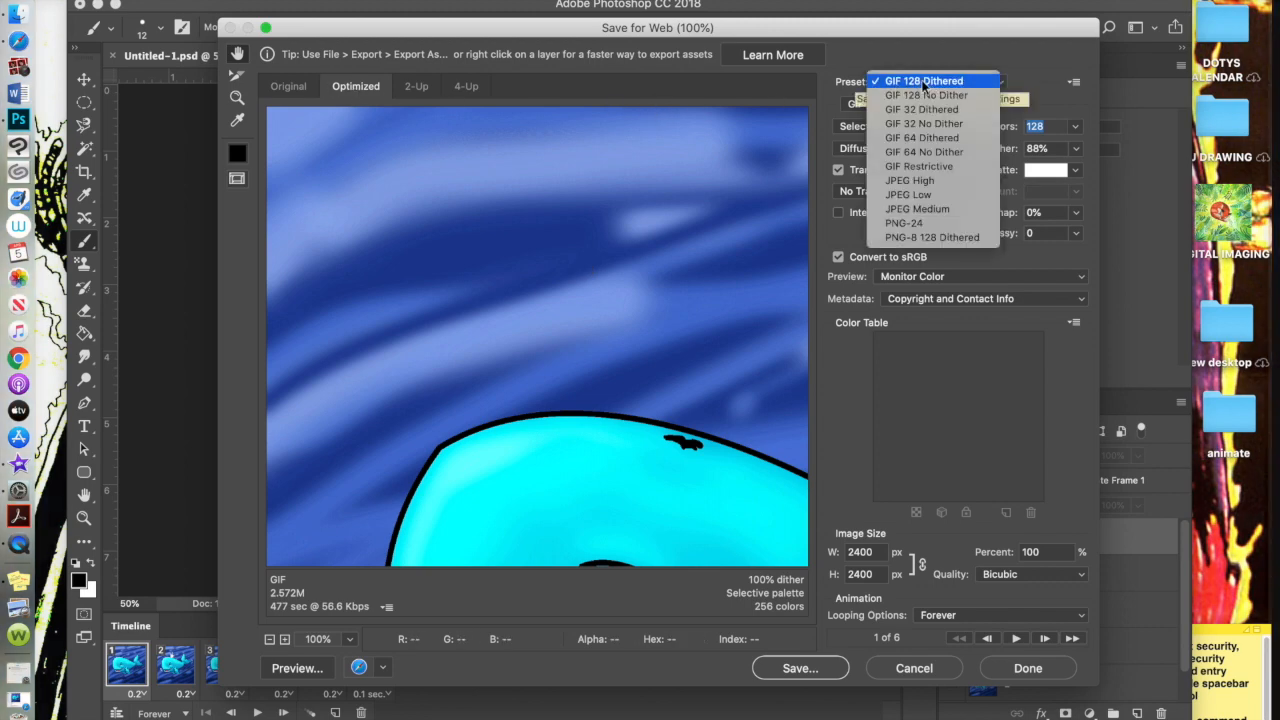
{"action": "left_click", "coordinate": [963, 86]}
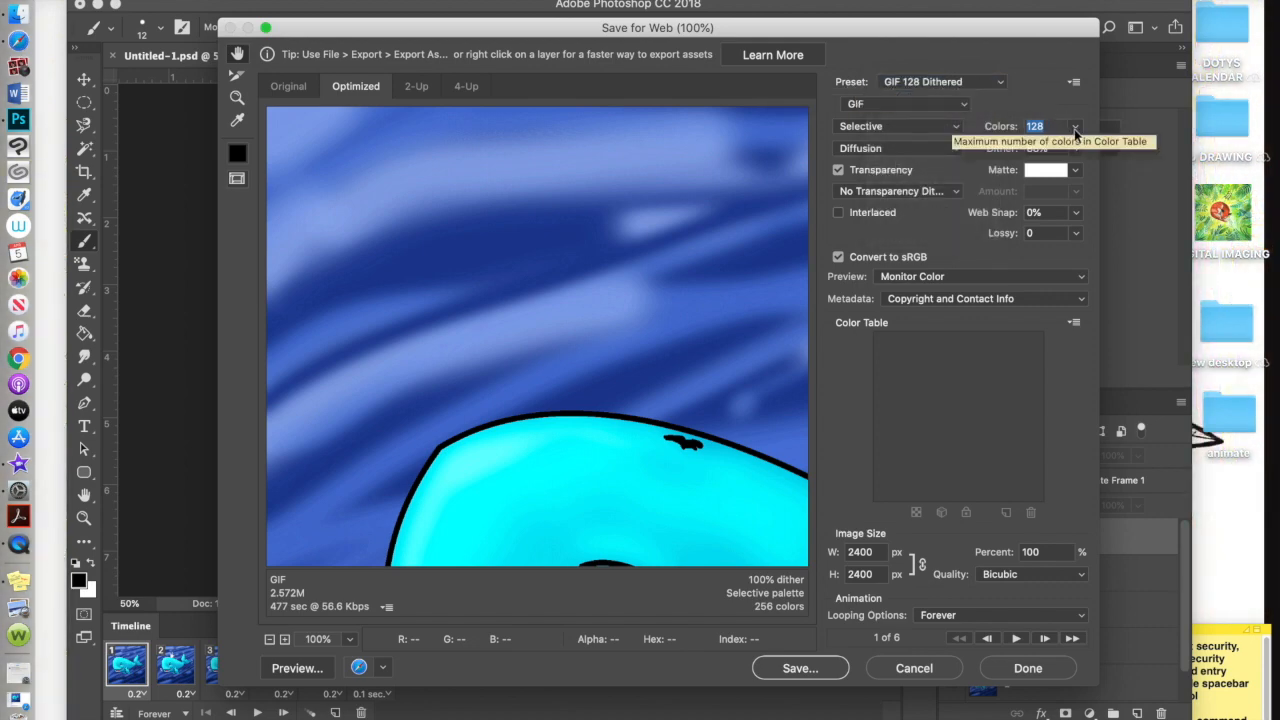
{"action": "left_click", "coordinate": [1075, 127]}
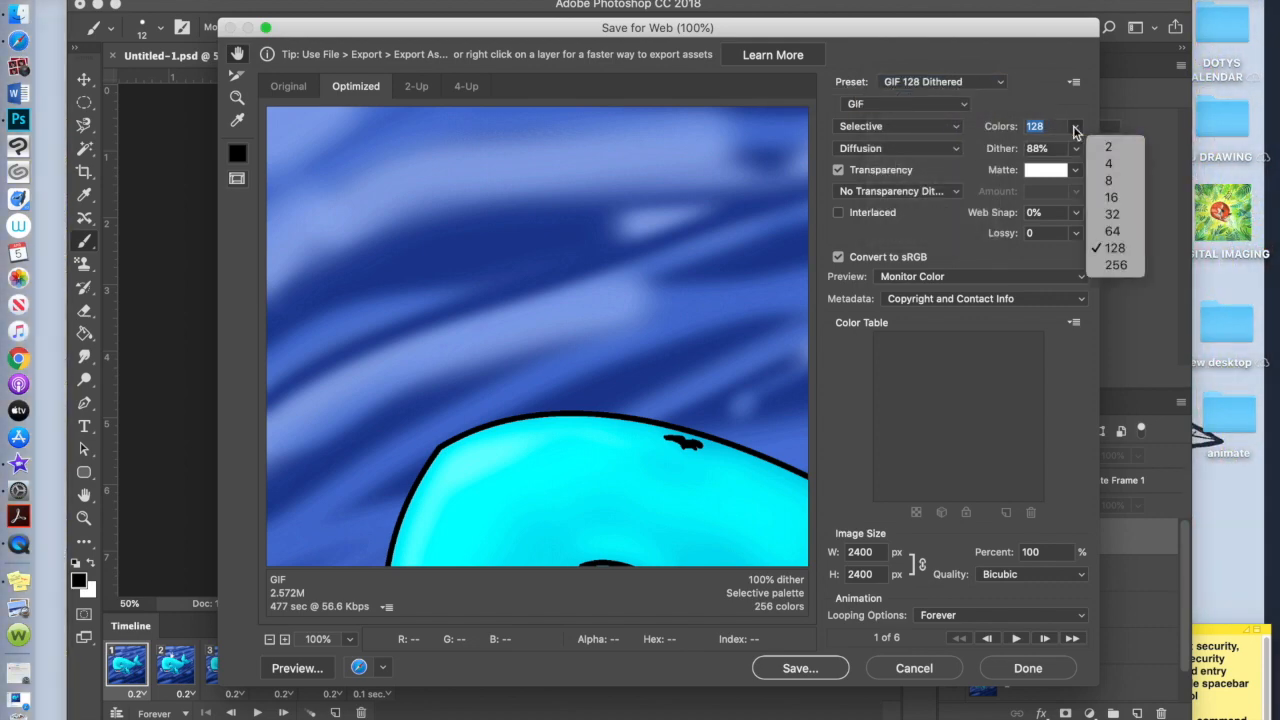
{"action": "left_click", "coordinate": [1116, 265]}
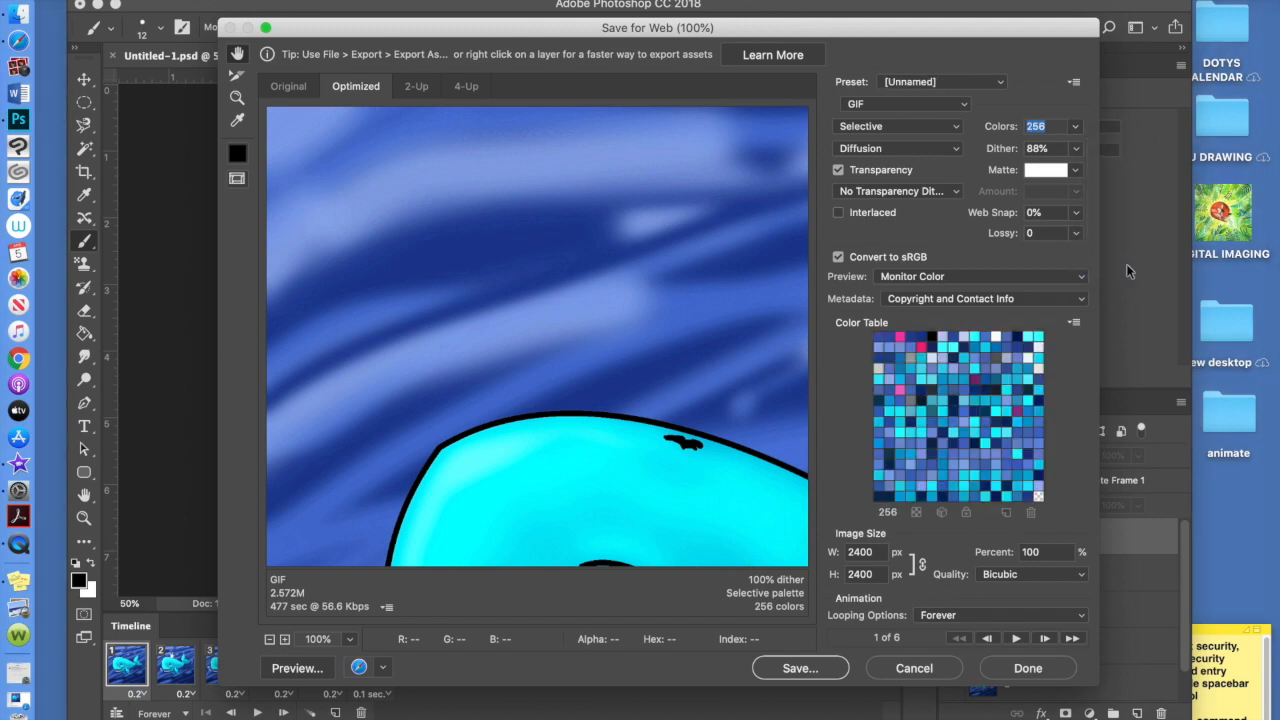
{"action": "double_click", "coordinate": [877, 552]}
{"action": "type", "text": "500"}
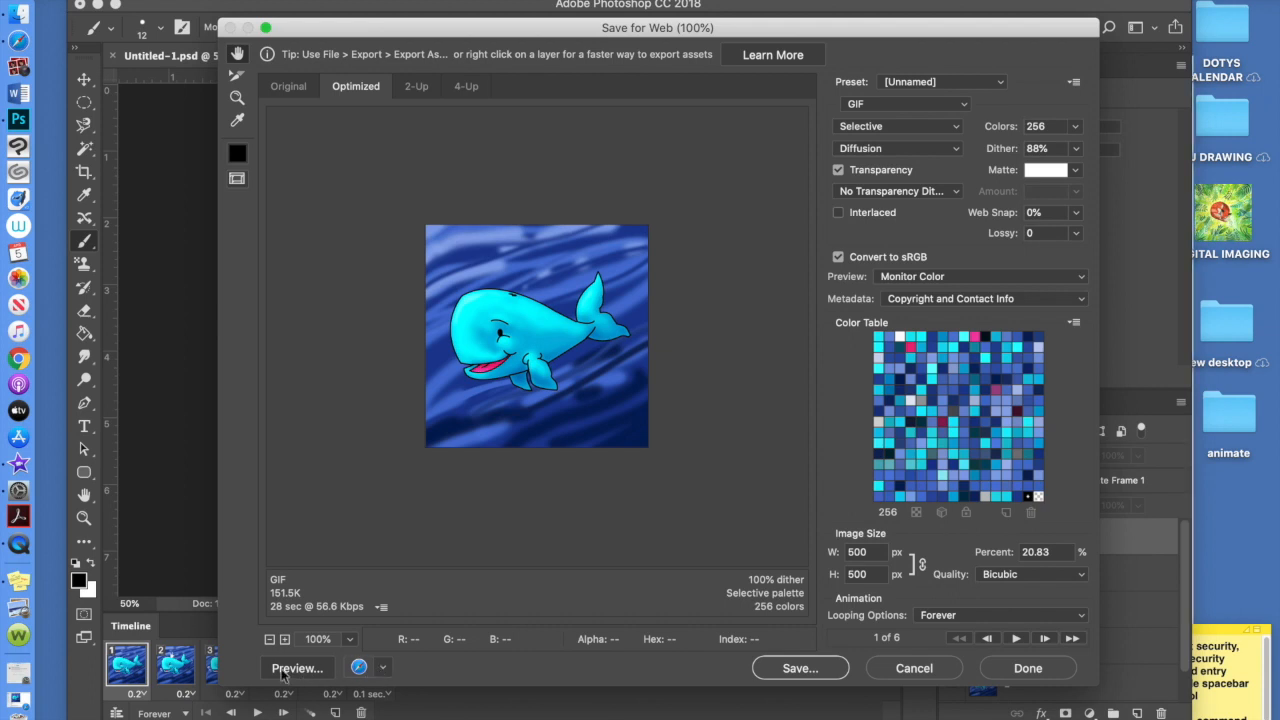
{"action": "left_click", "coordinate": [382, 670]}
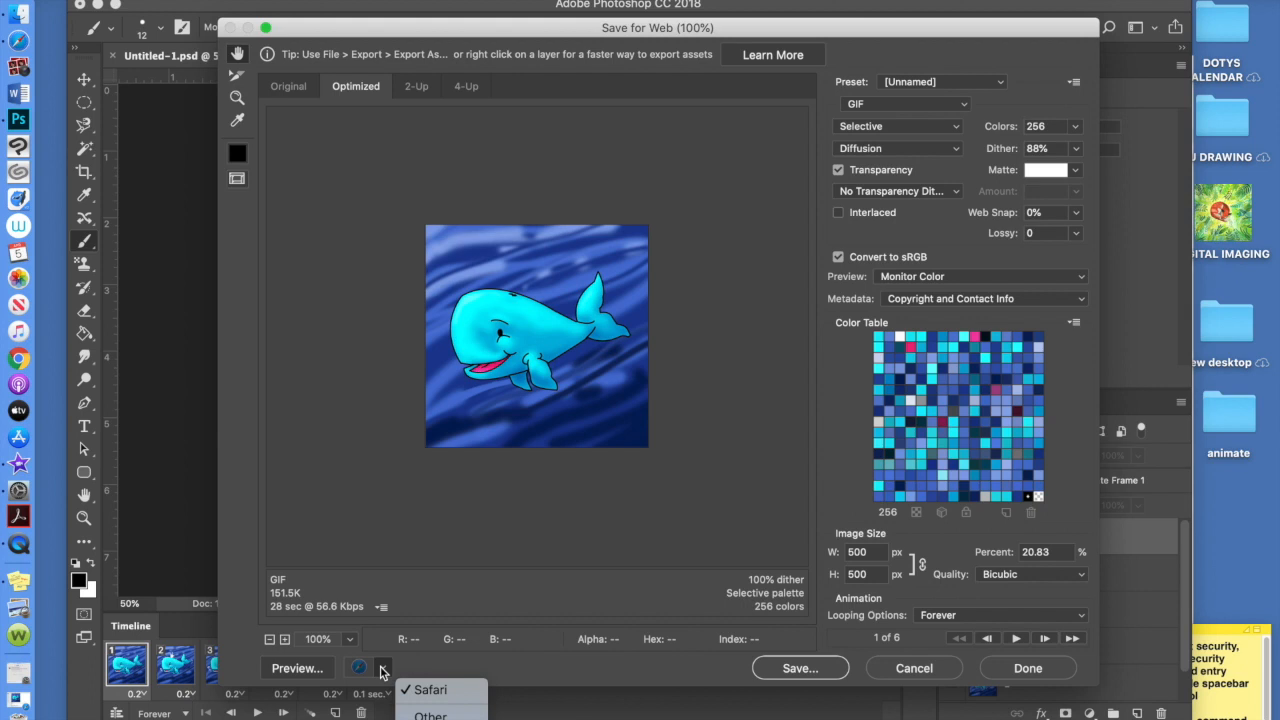
{"action": "left_click", "coordinate": [382, 670]}
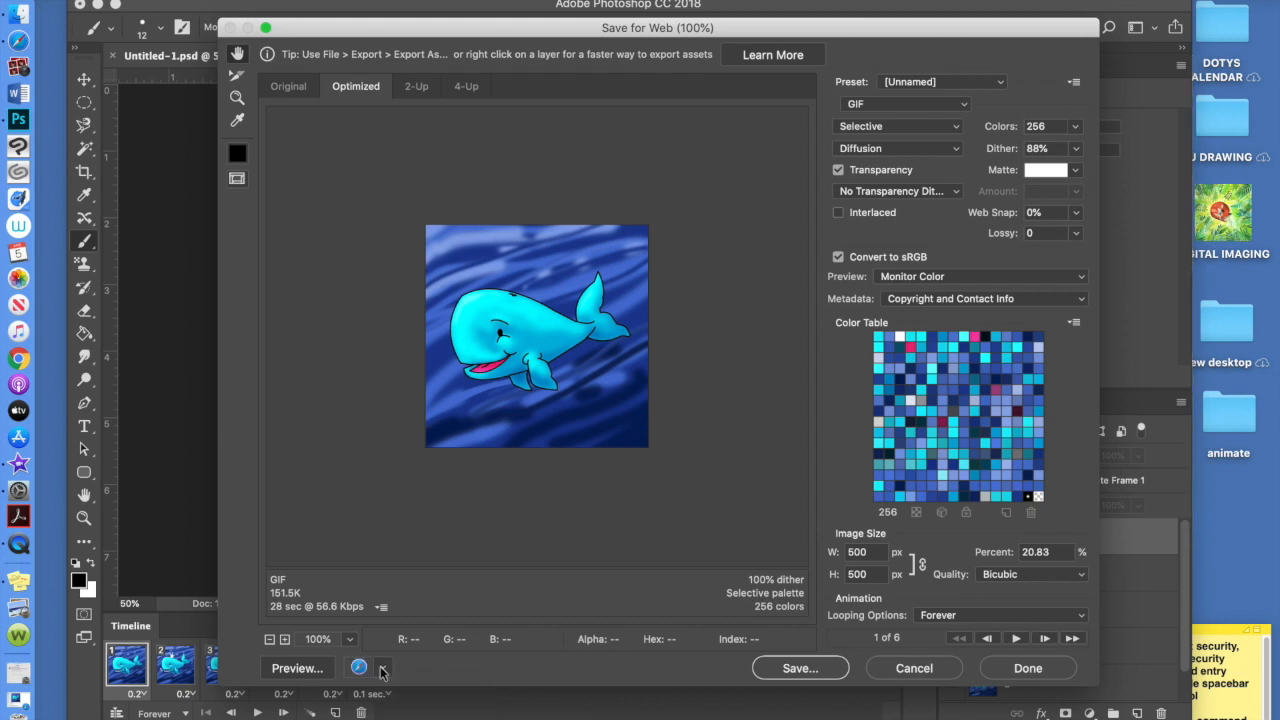
{"action": "left_click", "coordinate": [296, 669]}
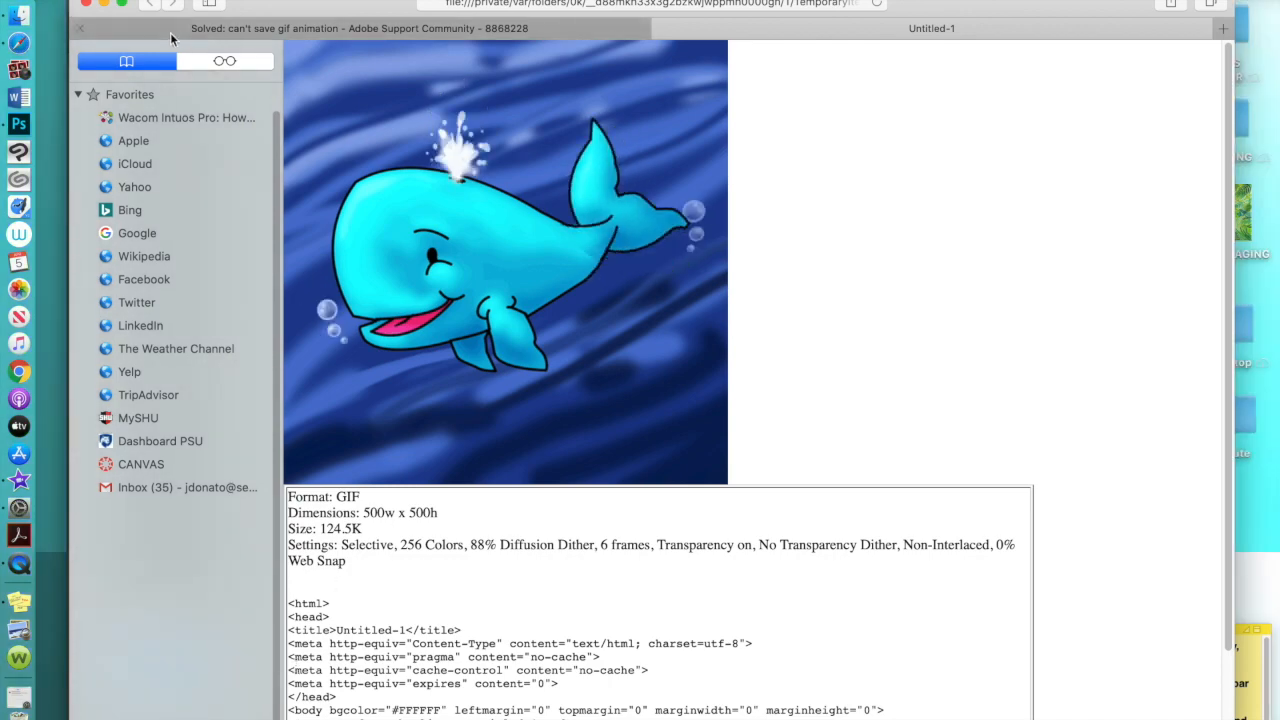
{"action": "left_click", "coordinate": [105, 4]}
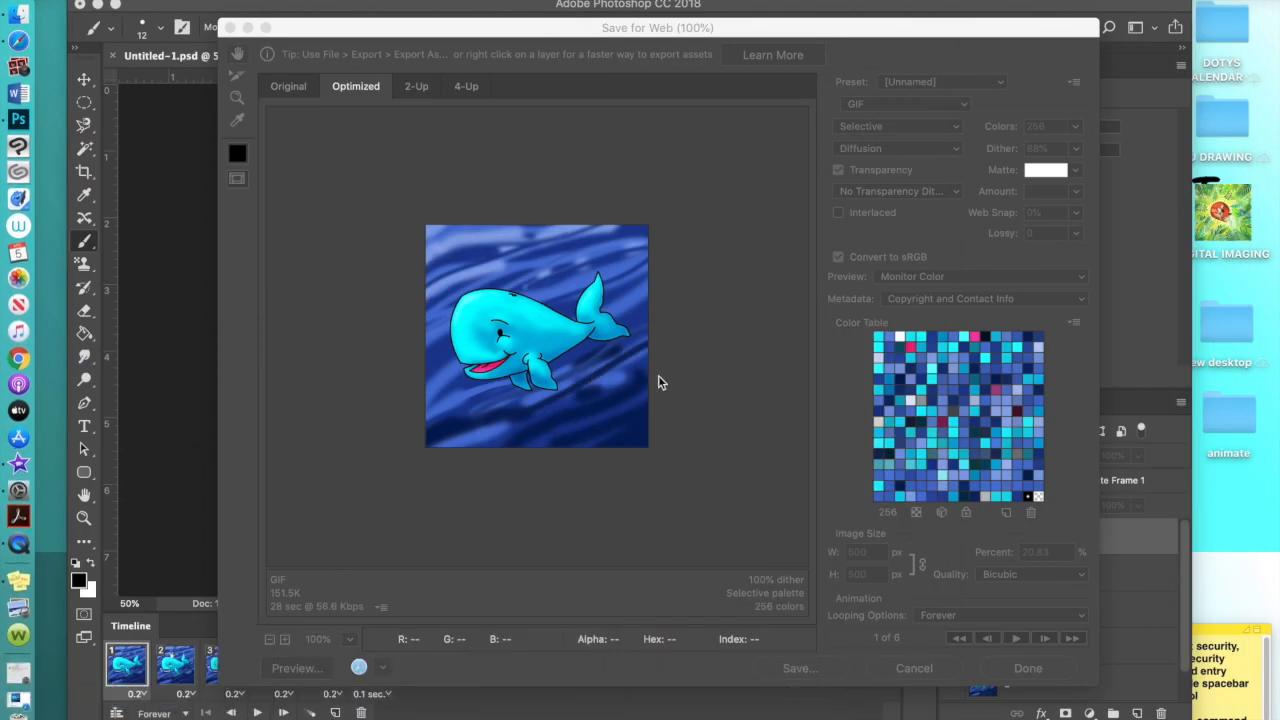
{"action": "left_click", "coordinate": [868, 28]}
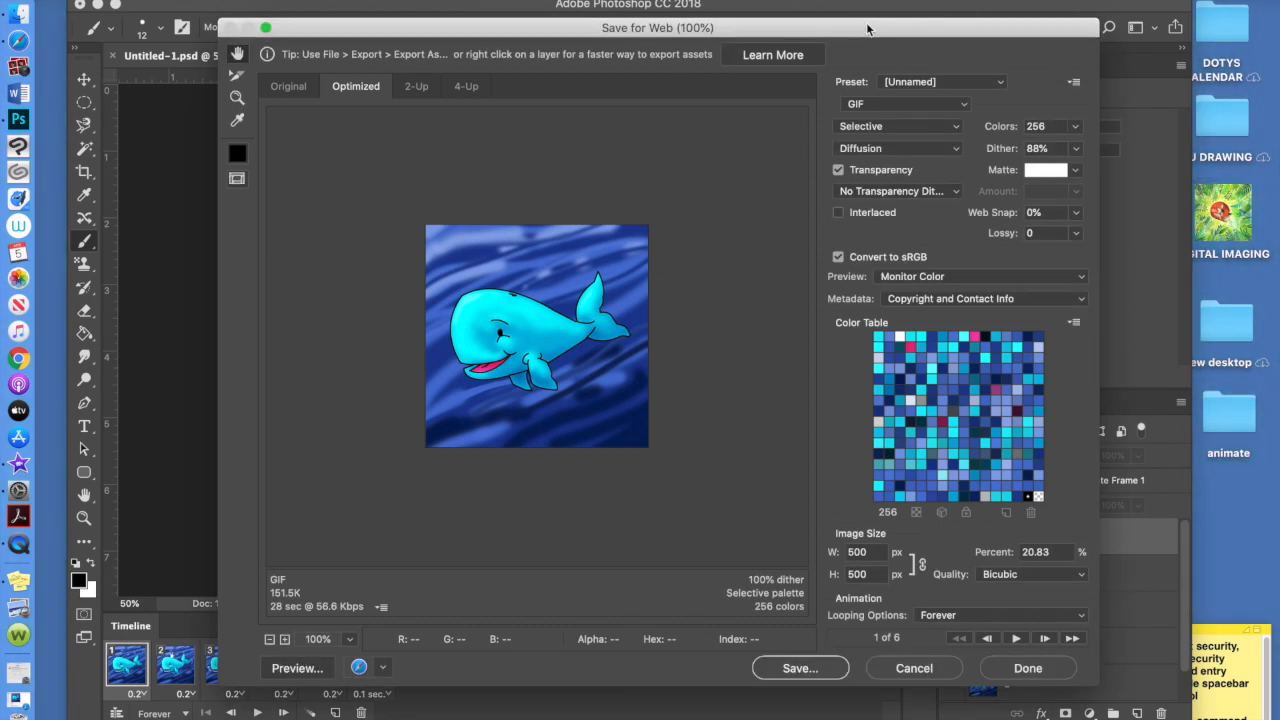
{"action": "left_click", "coordinate": [790, 668]}
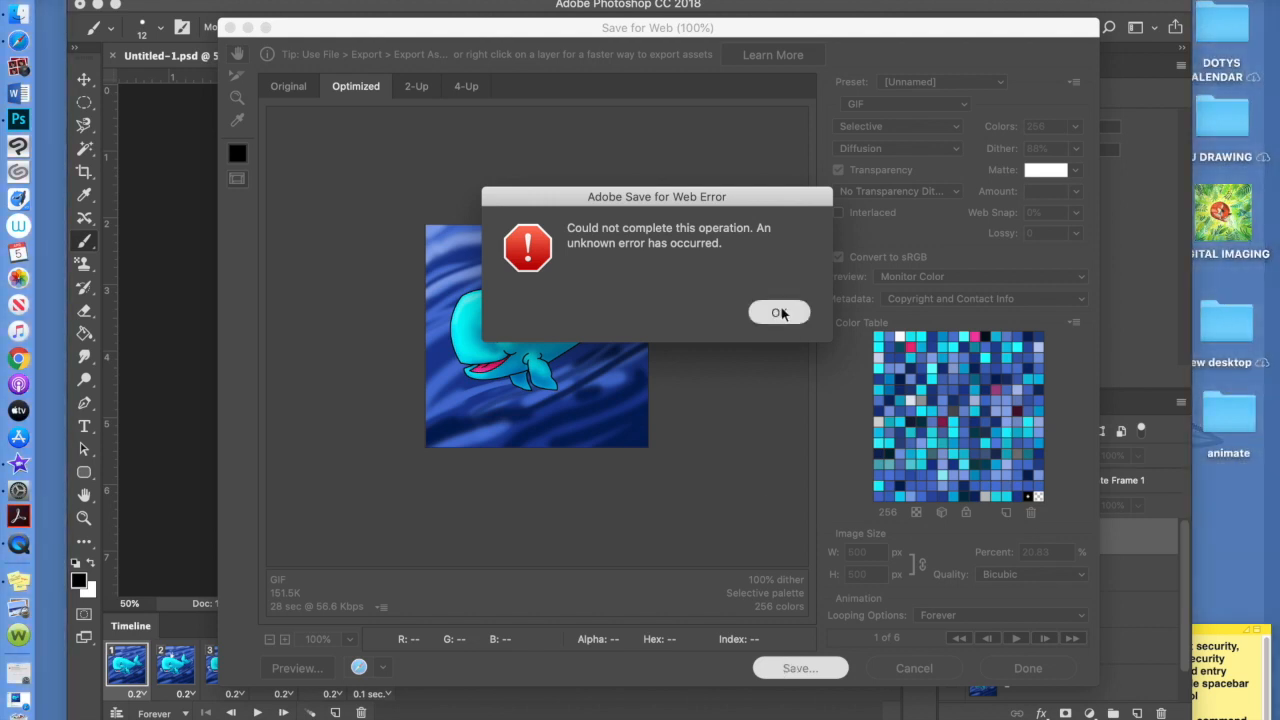
{"action": "left_click", "coordinate": [779, 313]}
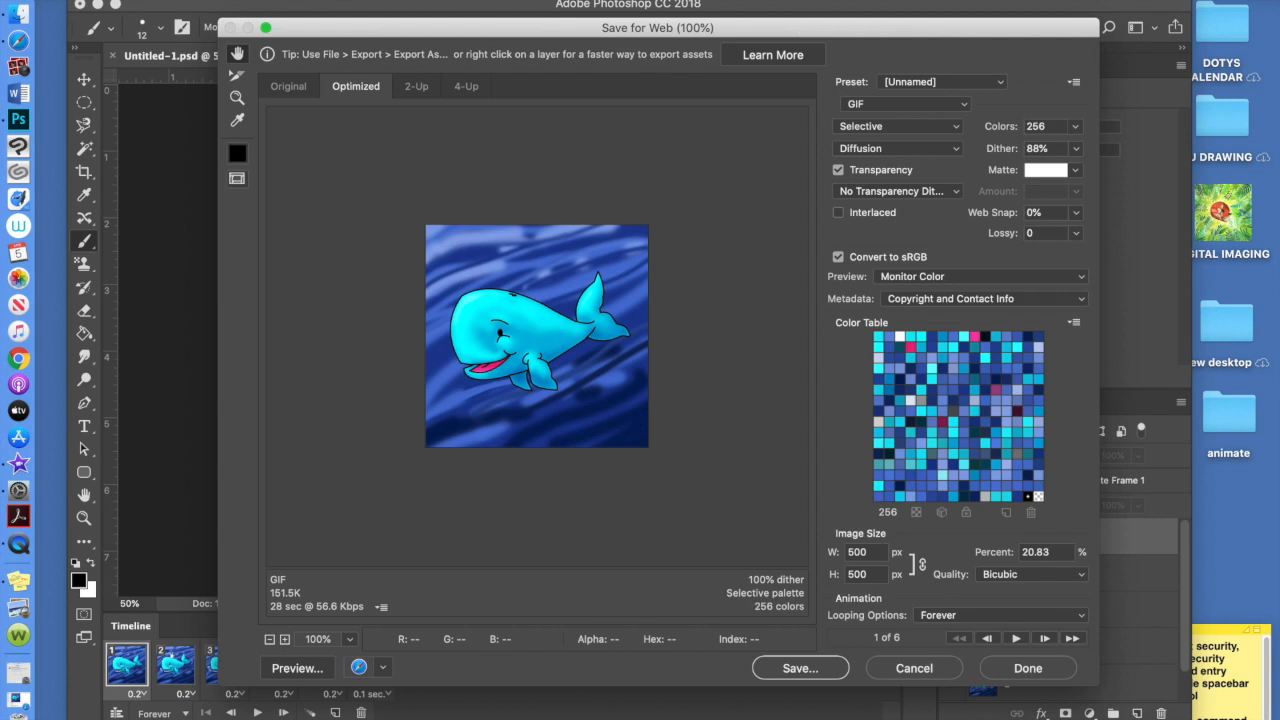
{"action": "left_click", "coordinate": [932, 1]}
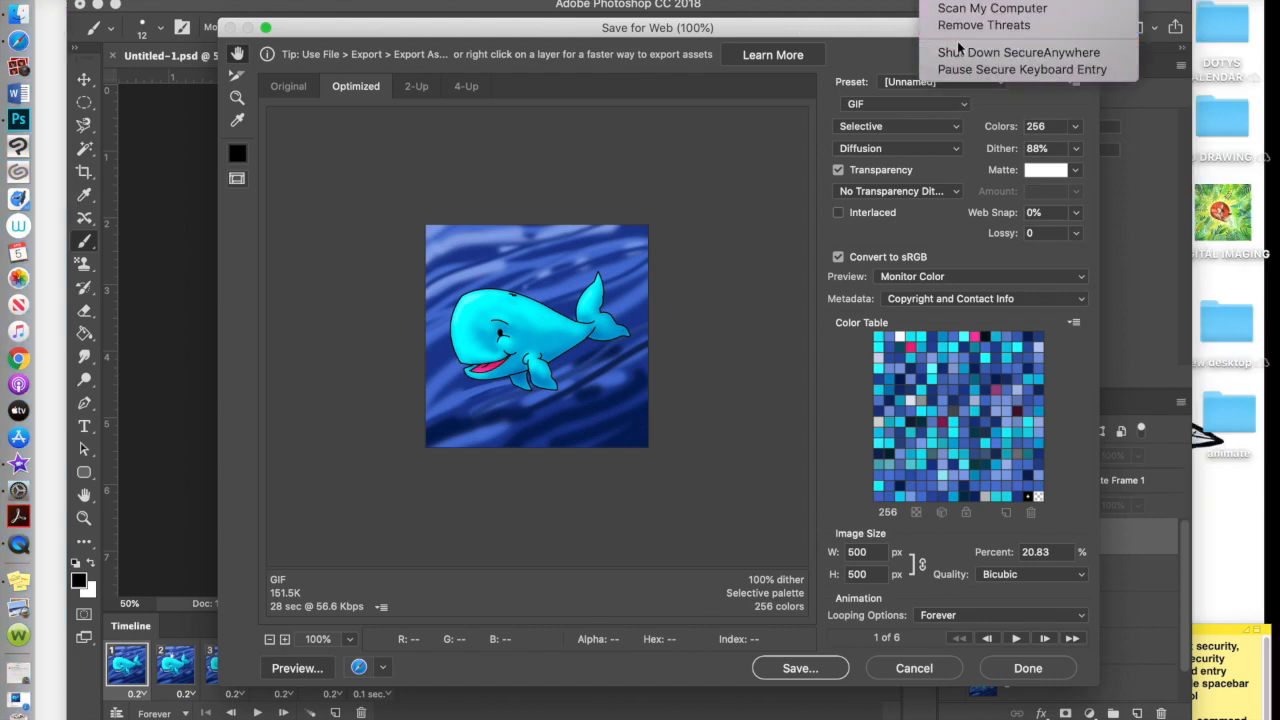
Dismiss the security menu, cancel Save for Web, and play the six-frame whale animation
{"action": "left_click", "coordinate": [888, 36]}
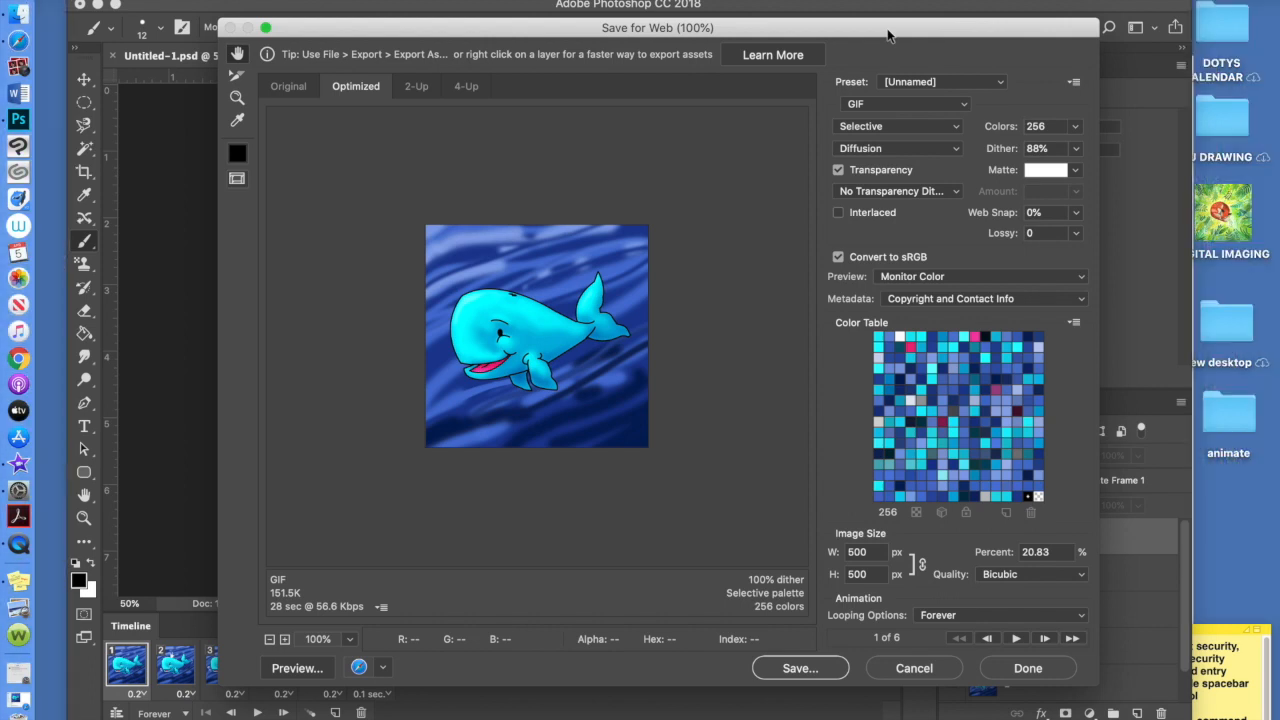
{"action": "left_click", "coordinate": [928, 667]}
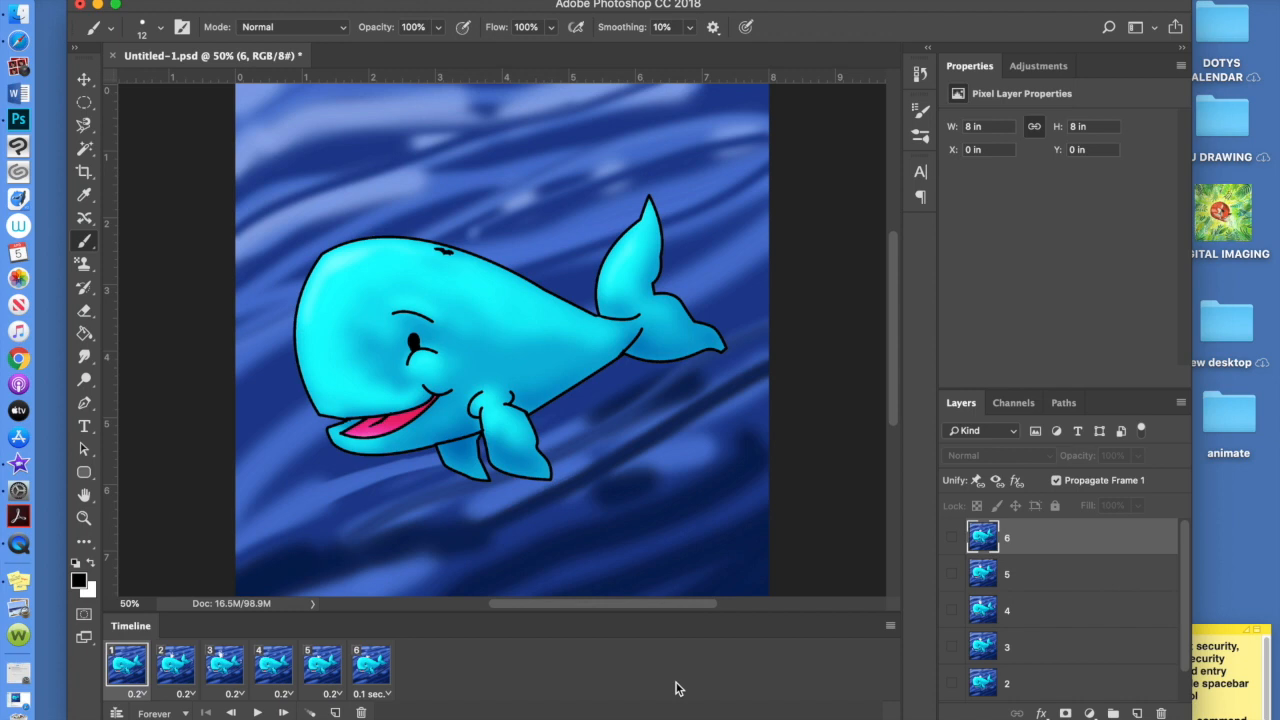
{"action": "left_click", "coordinate": [257, 712]}
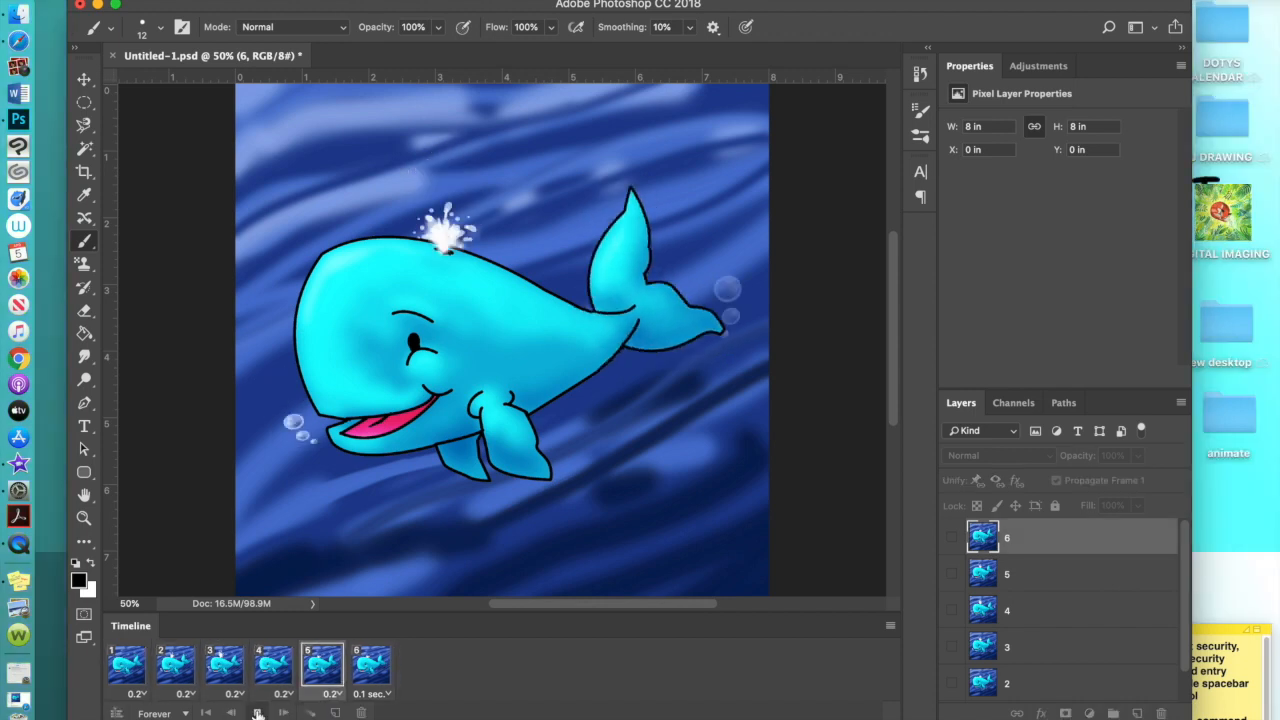